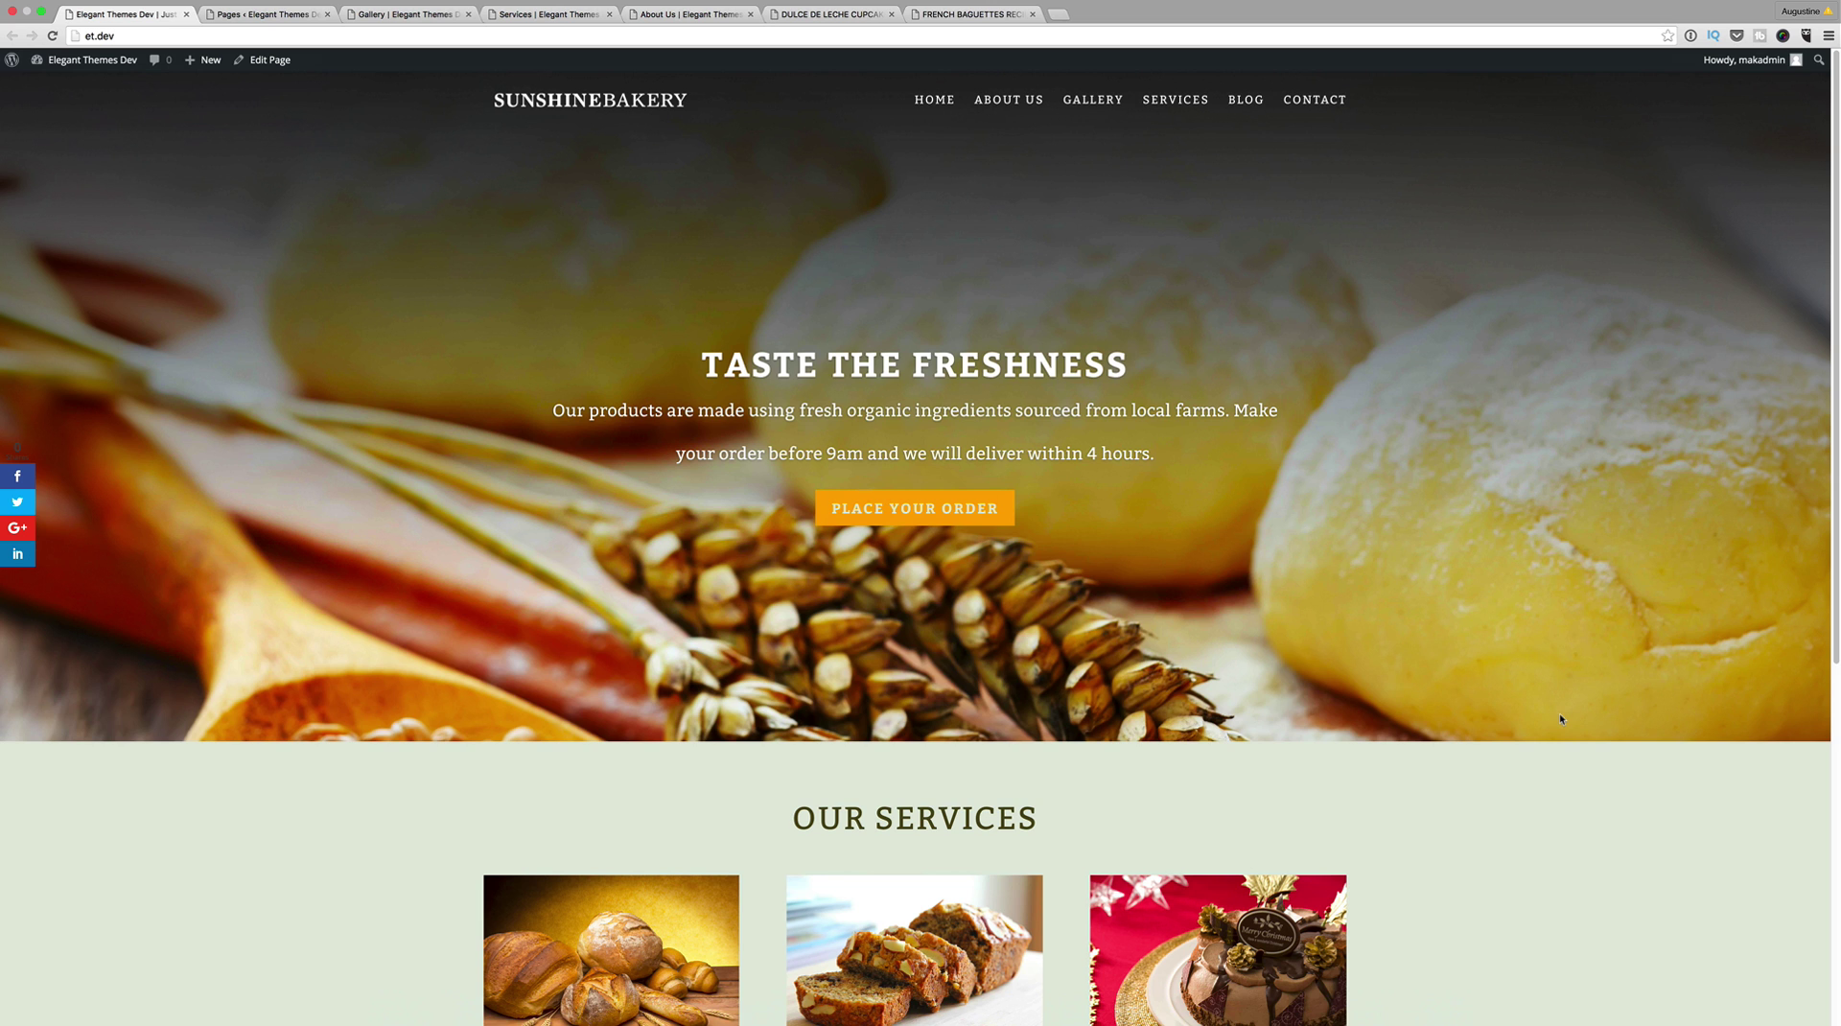
Step: Browse from Pages and Gallery to the About Us page and scroll down to its footer
{"action": "scroll", "coordinate": [1560, 718], "scroll_direction": "down", "scroll_amount": 6}
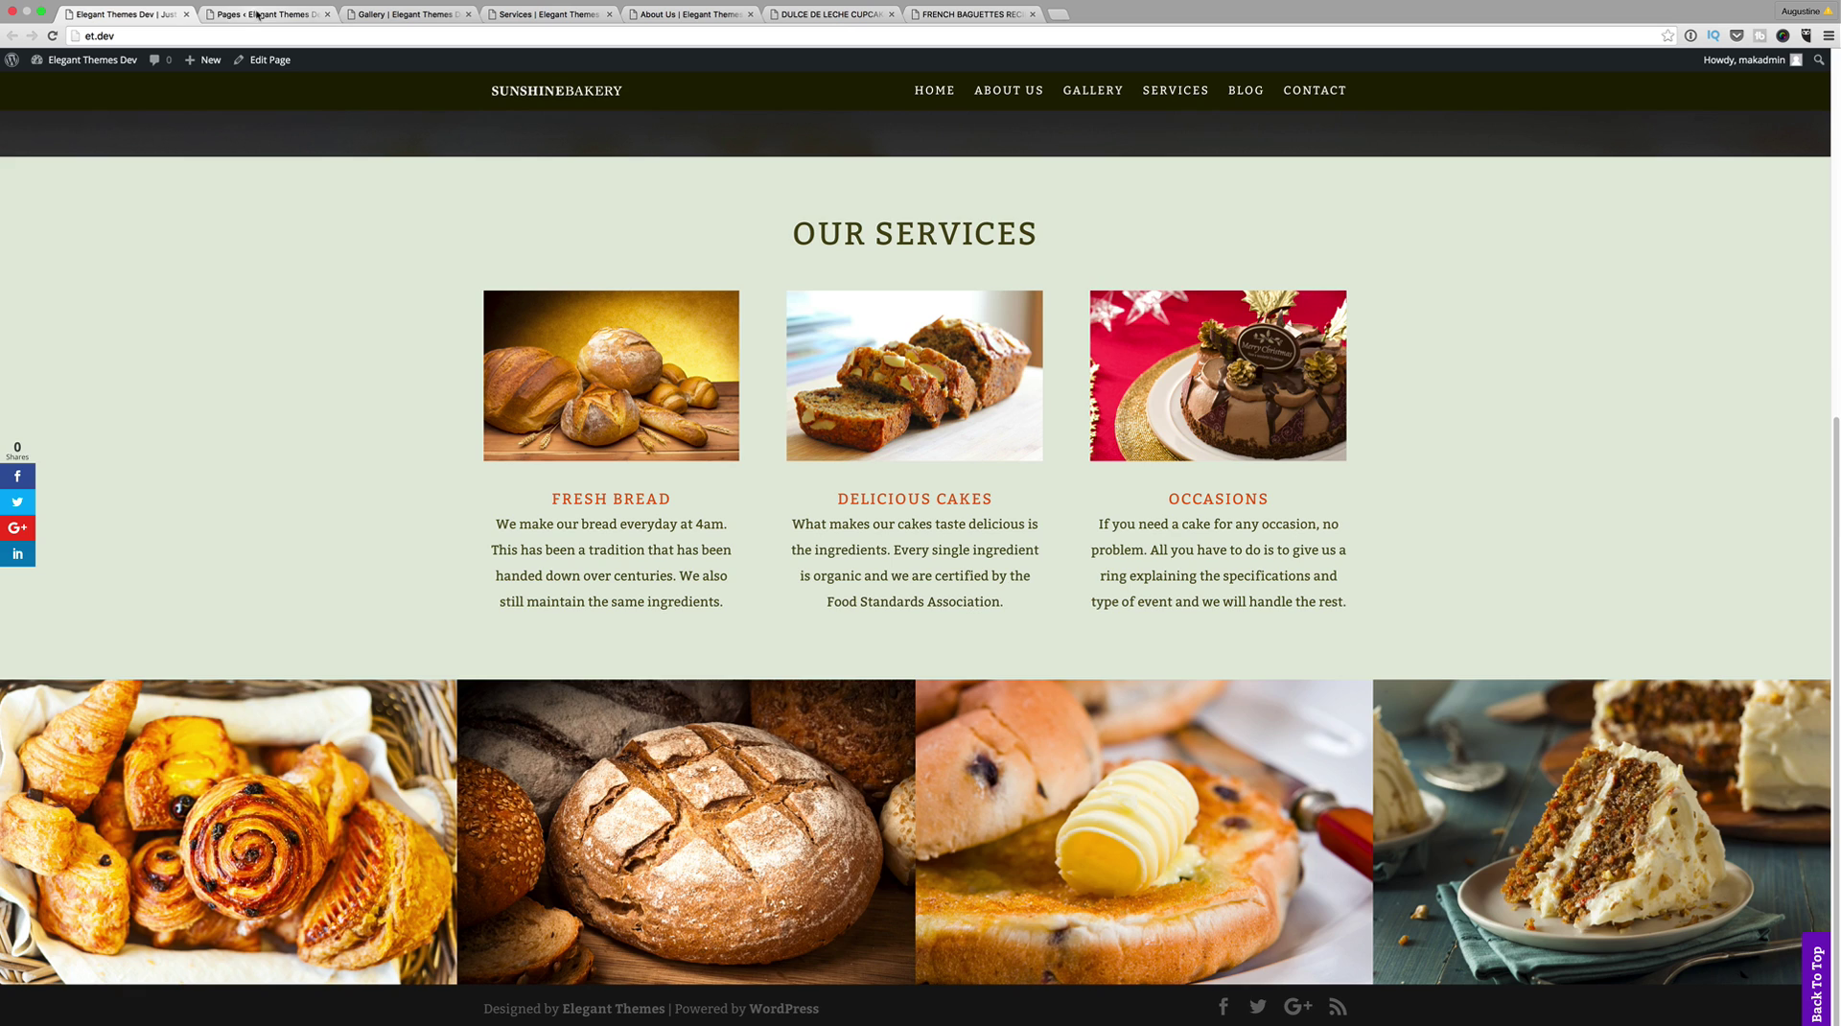
{"action": "left_click", "coordinate": [287, 15]}
{"action": "left_click", "coordinate": [407, 14]}
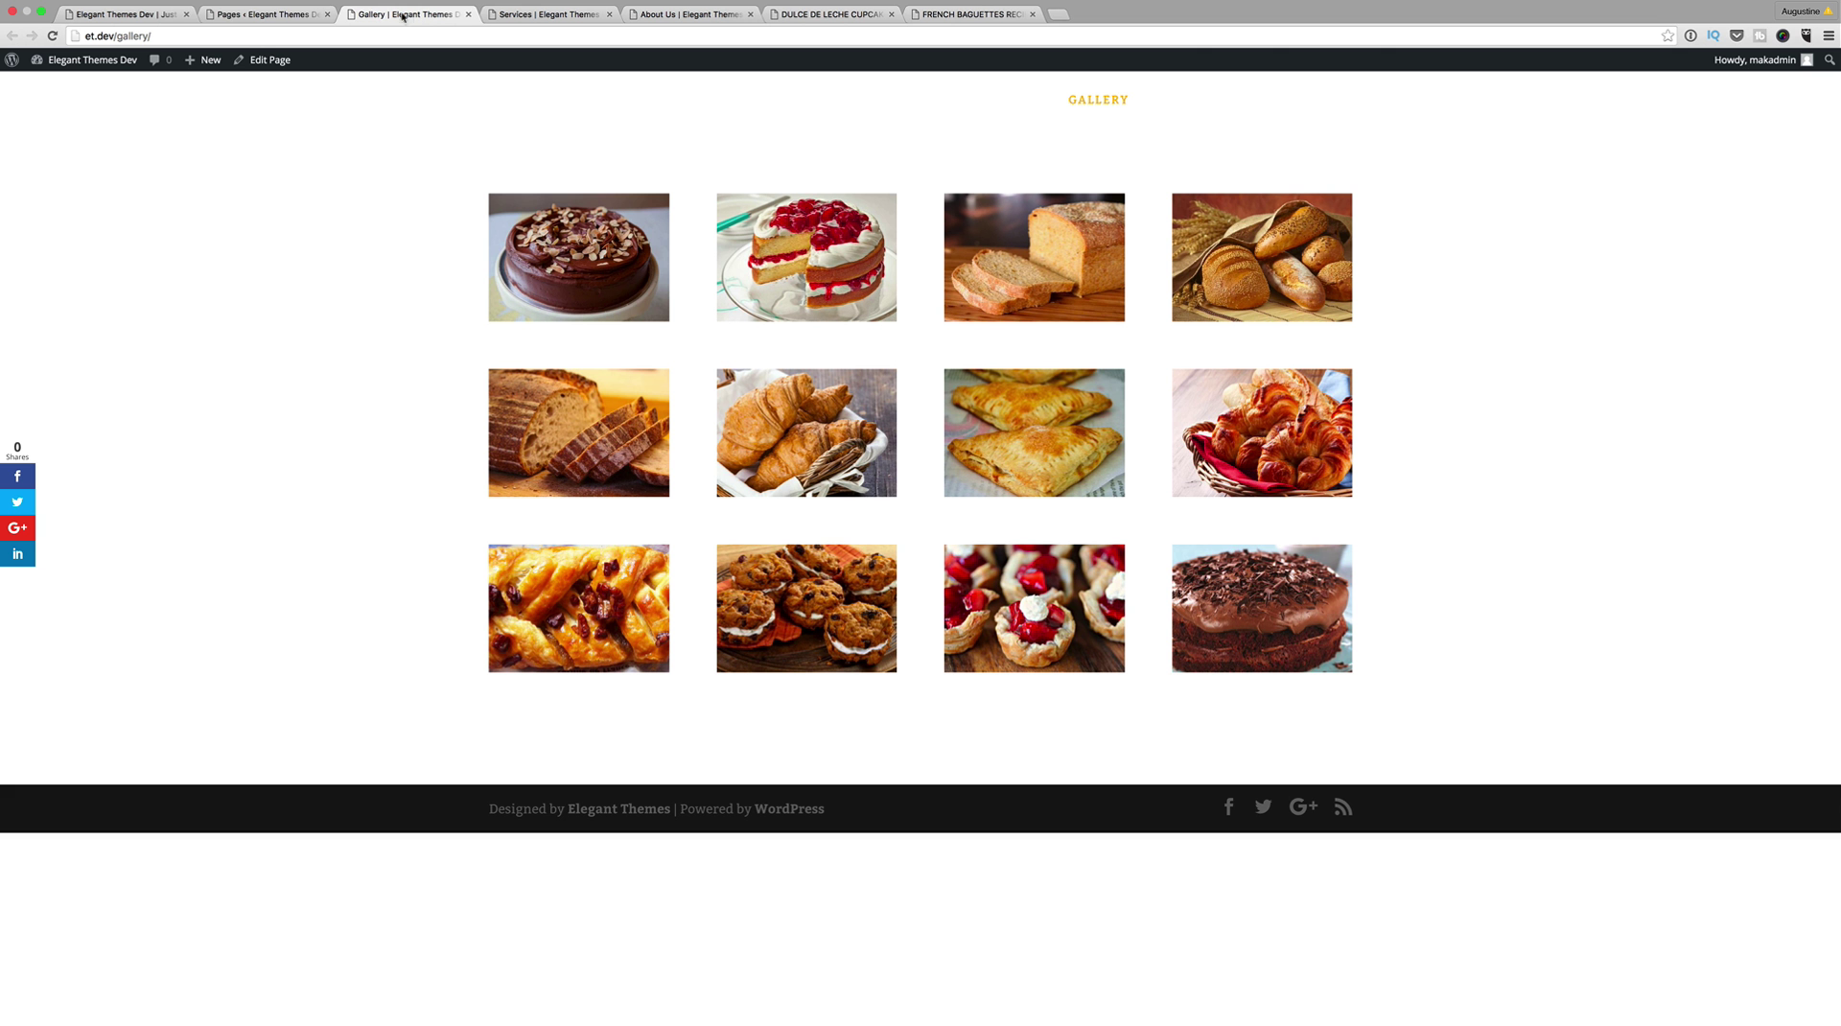
{"action": "left_click", "coordinate": [676, 14]}
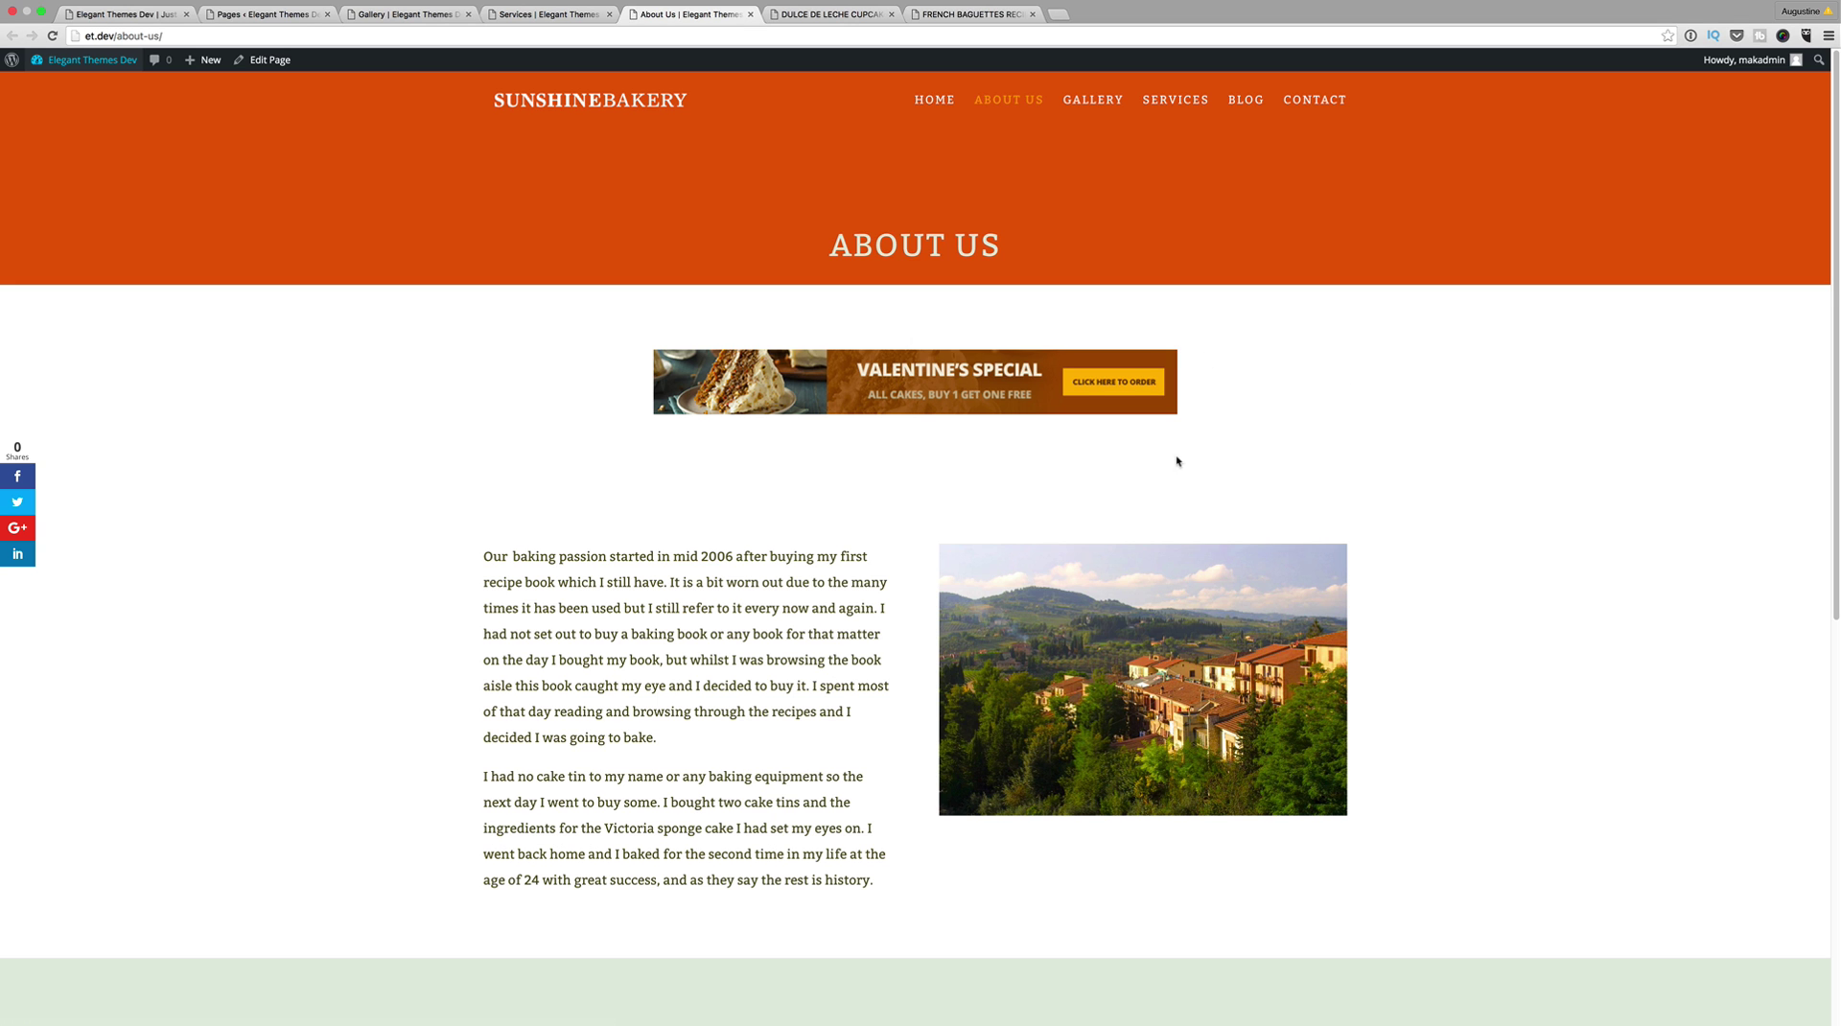
{"action": "scroll", "coordinate": [1139, 488], "scroll_direction": "down", "scroll_amount": 4}
{"action": "scroll", "coordinate": [1139, 488], "scroll_direction": "down", "scroll_amount": 3}
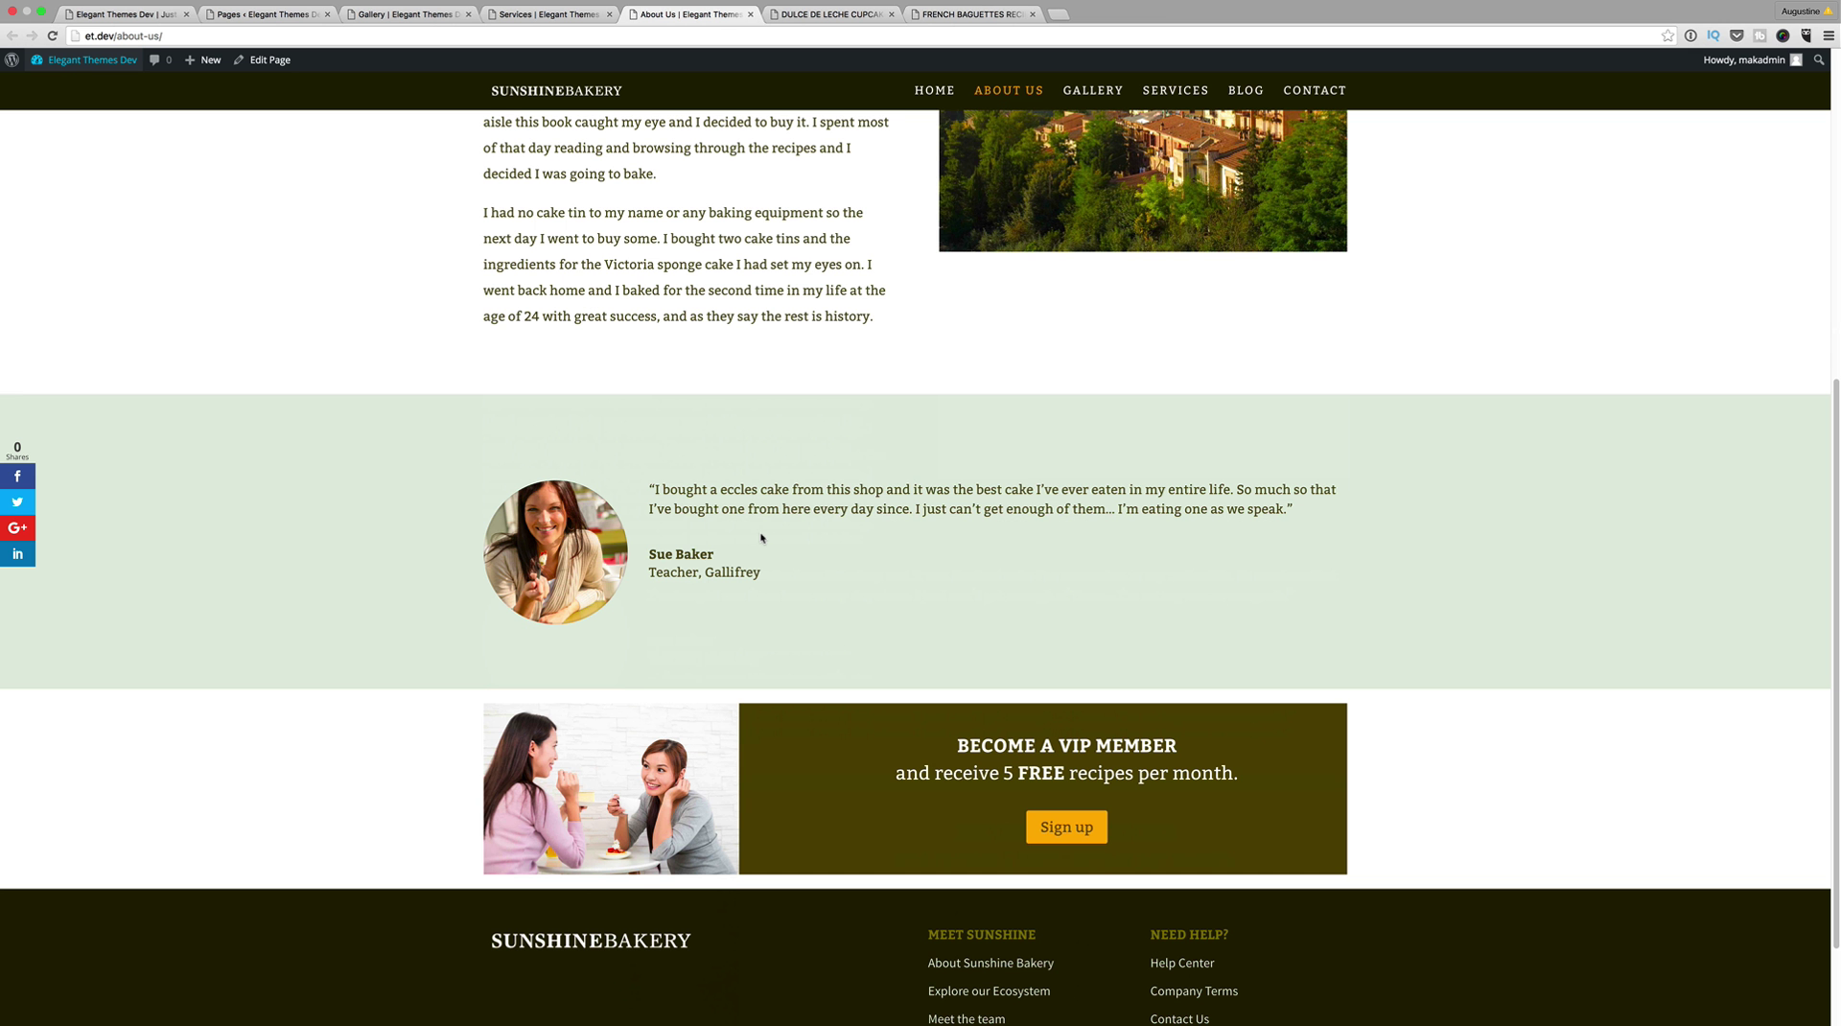
{"action": "scroll", "coordinate": [752, 538], "scroll_direction": "down", "scroll_amount": 3}
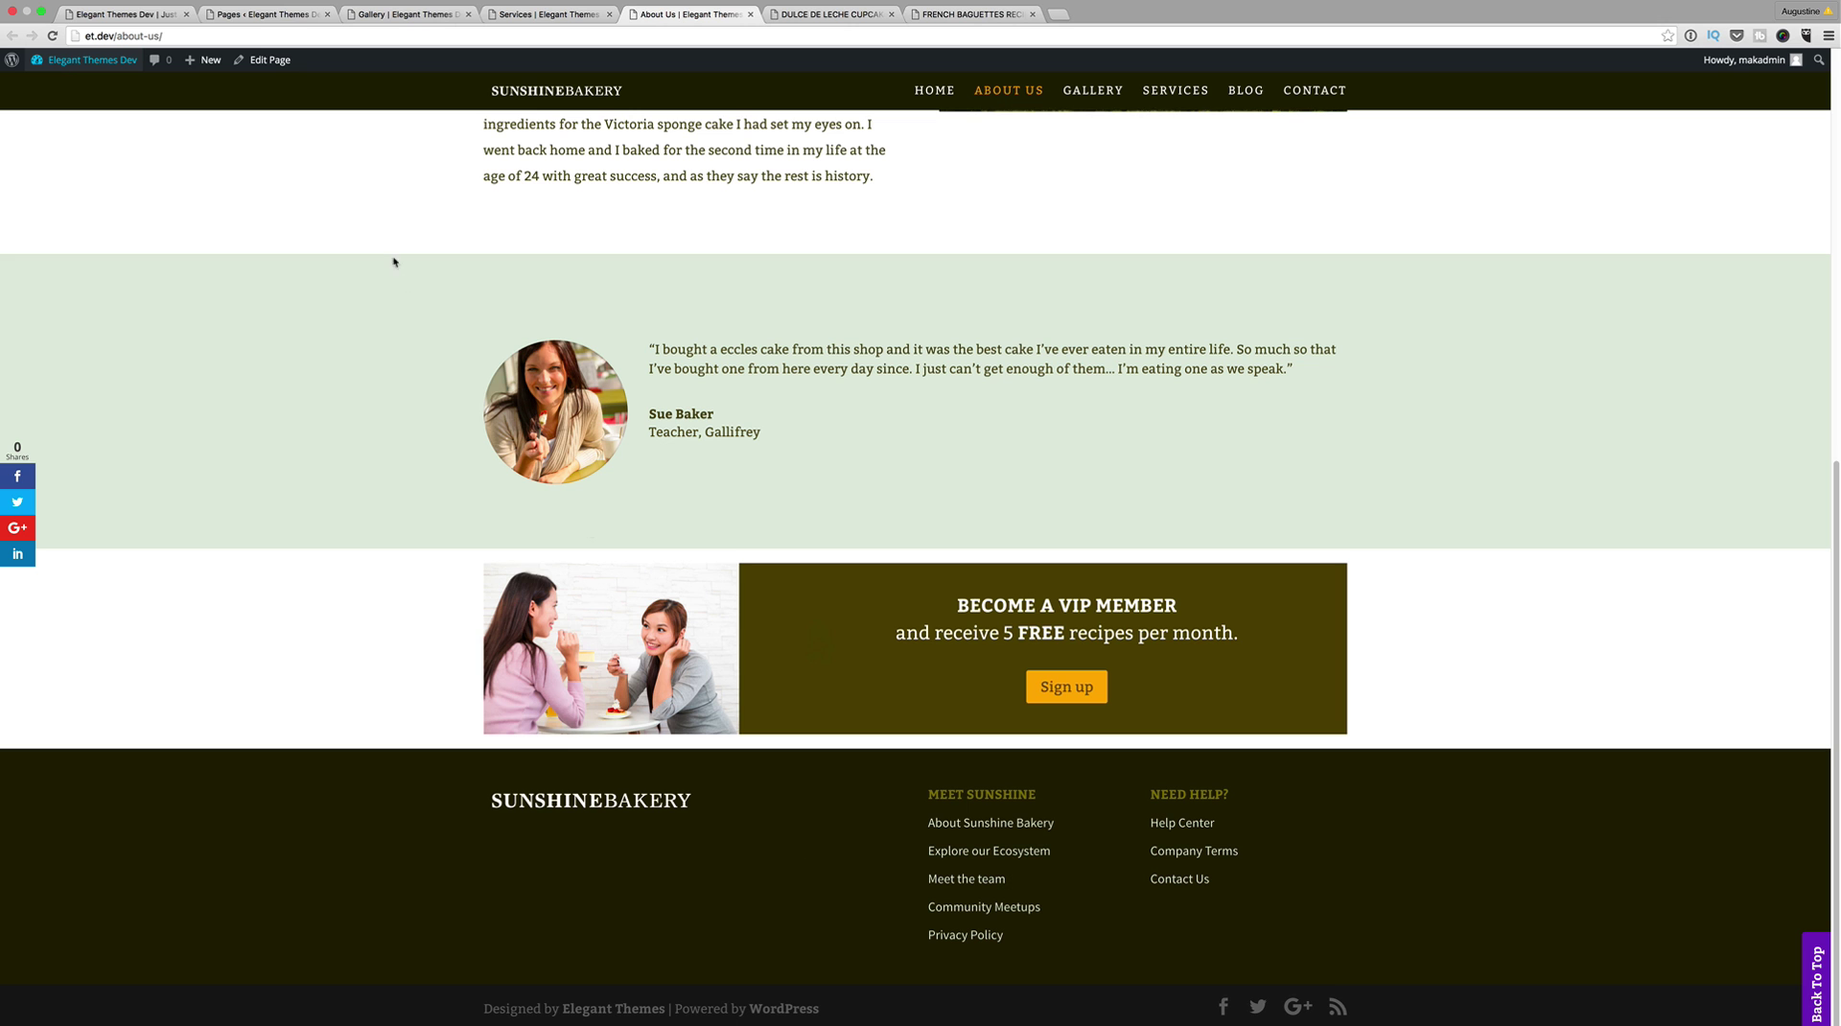
Step: Add a standard one-column section below the AD section
{"action": "left_click", "coordinate": [158, 19]}
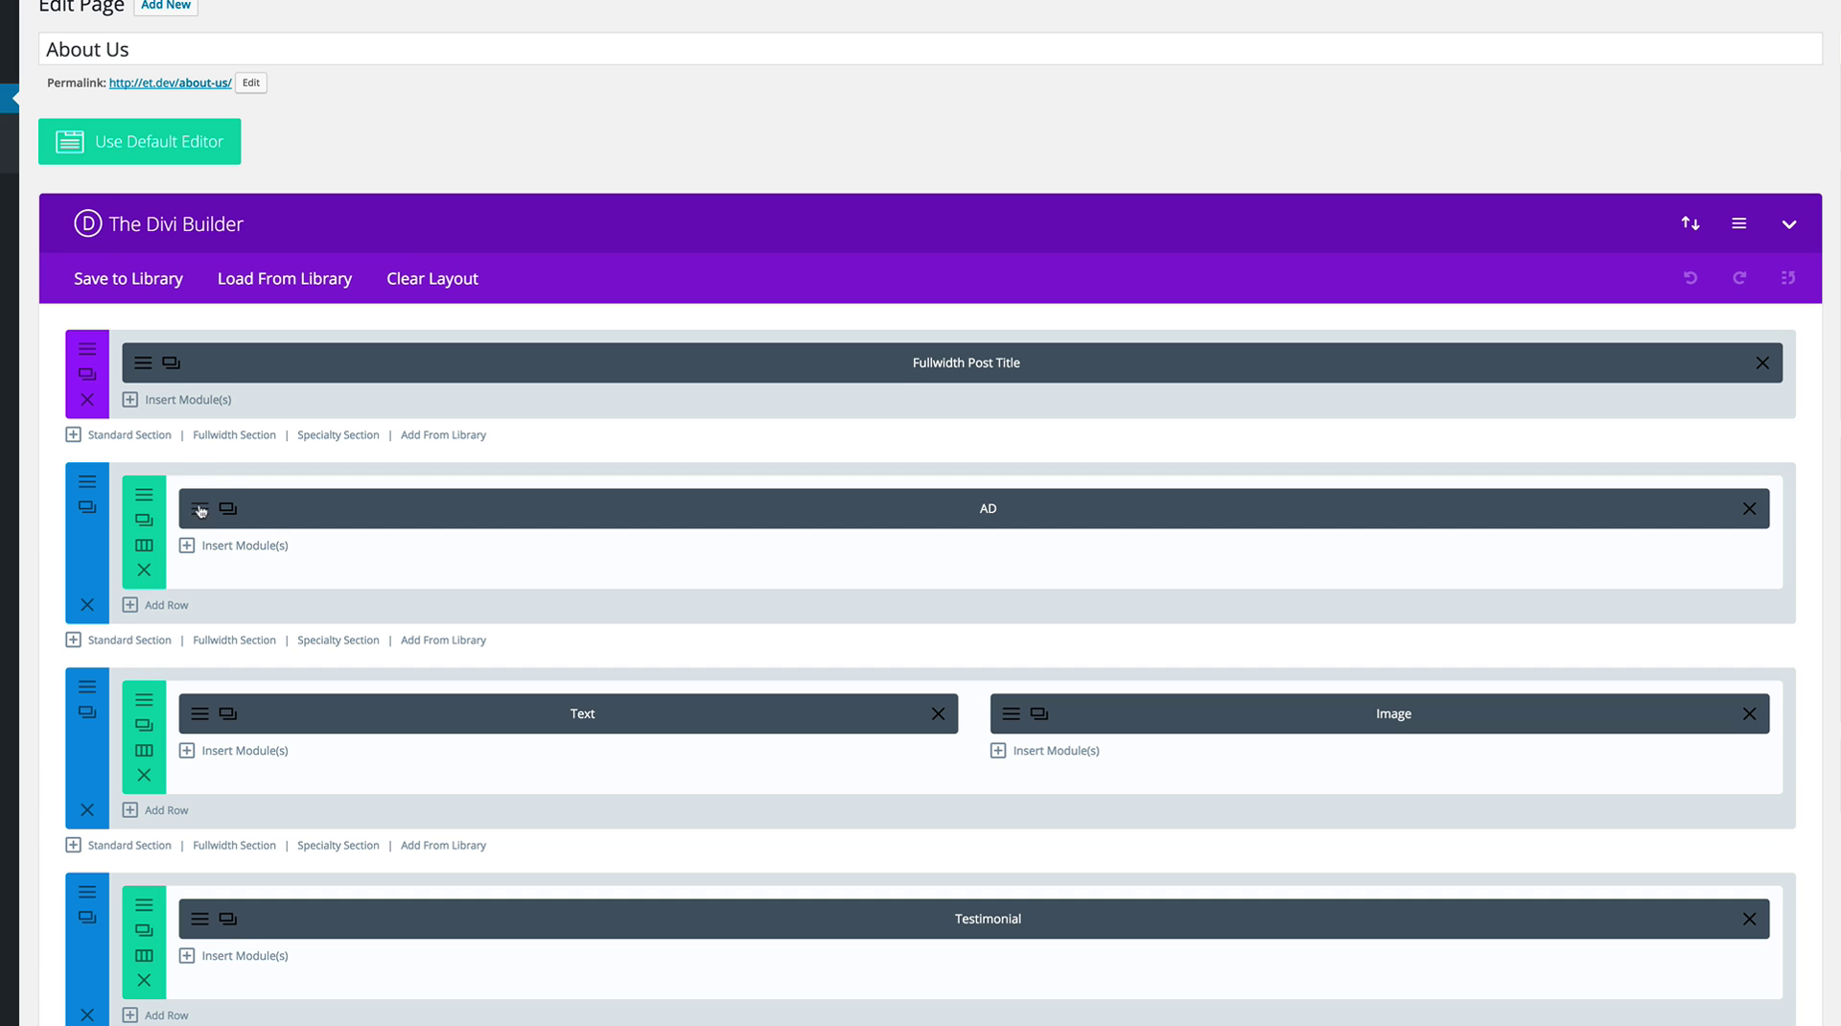
{"action": "left_click", "coordinate": [160, 640]}
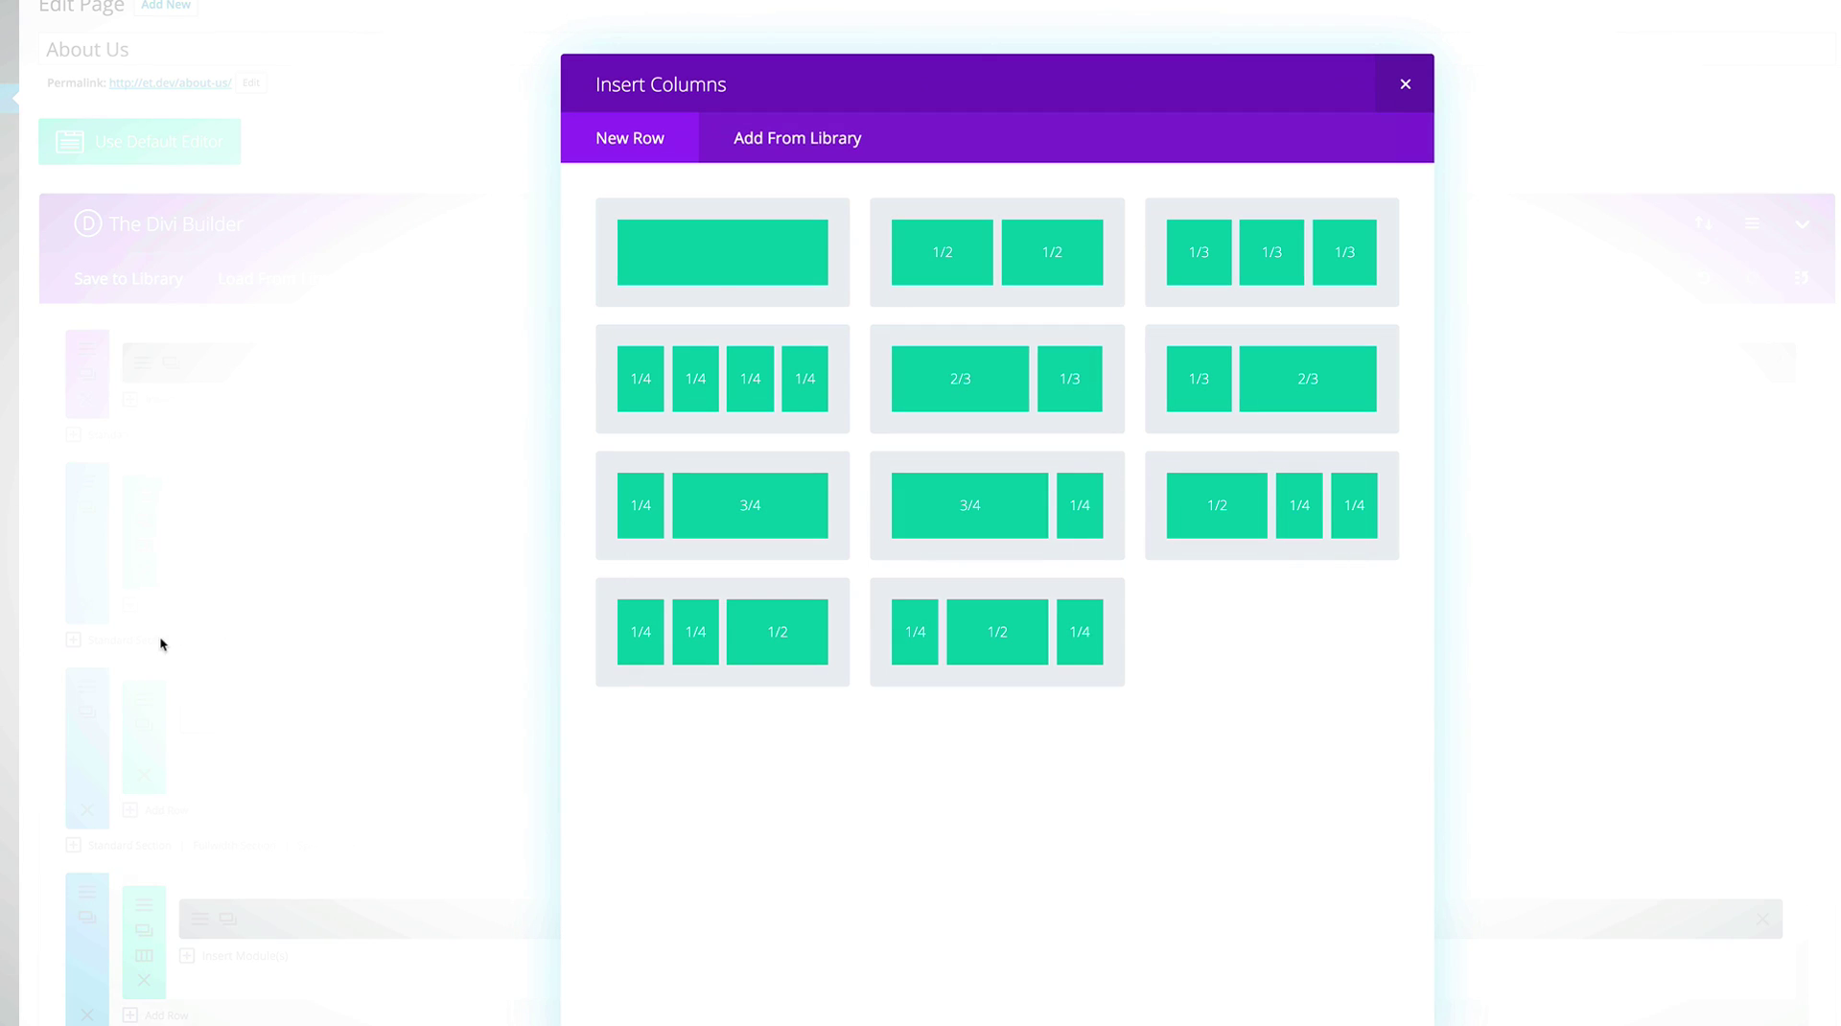
{"action": "left_click", "coordinate": [746, 251]}
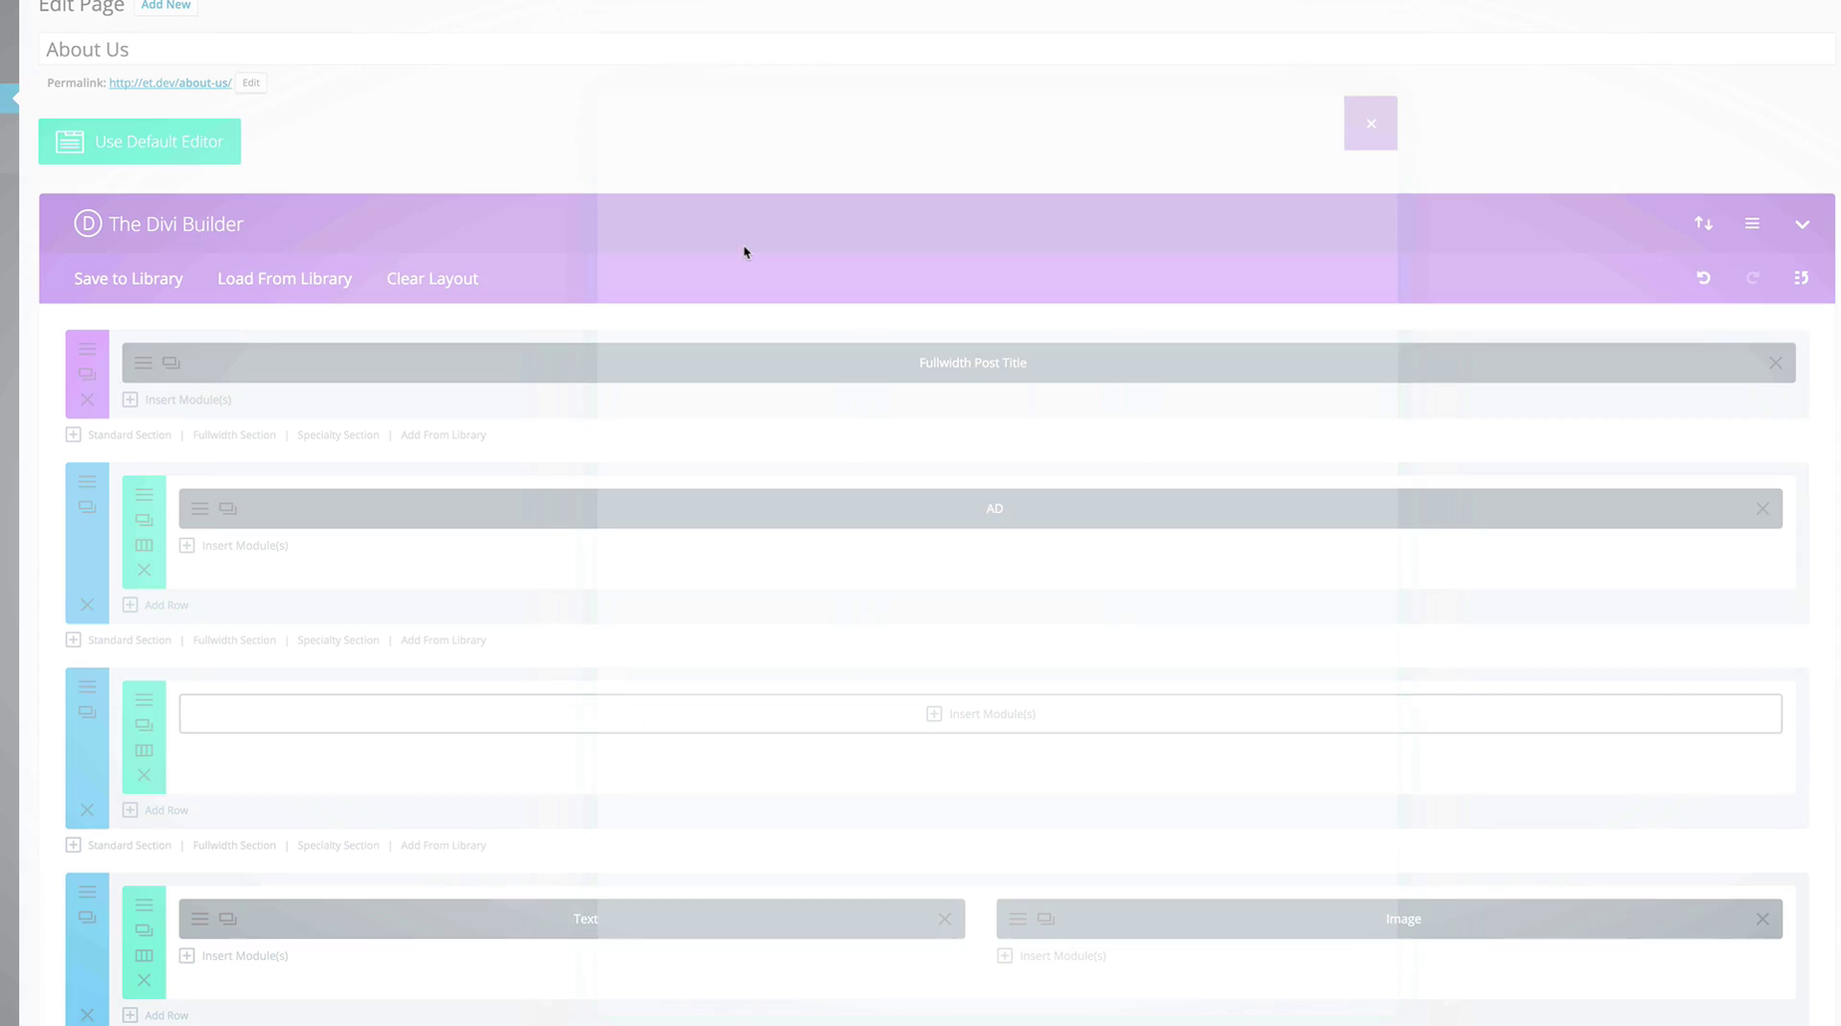
Step: Insert an Image module into the new row without choosing a picture, then close its settings
{"action": "left_click", "coordinate": [927, 715]}
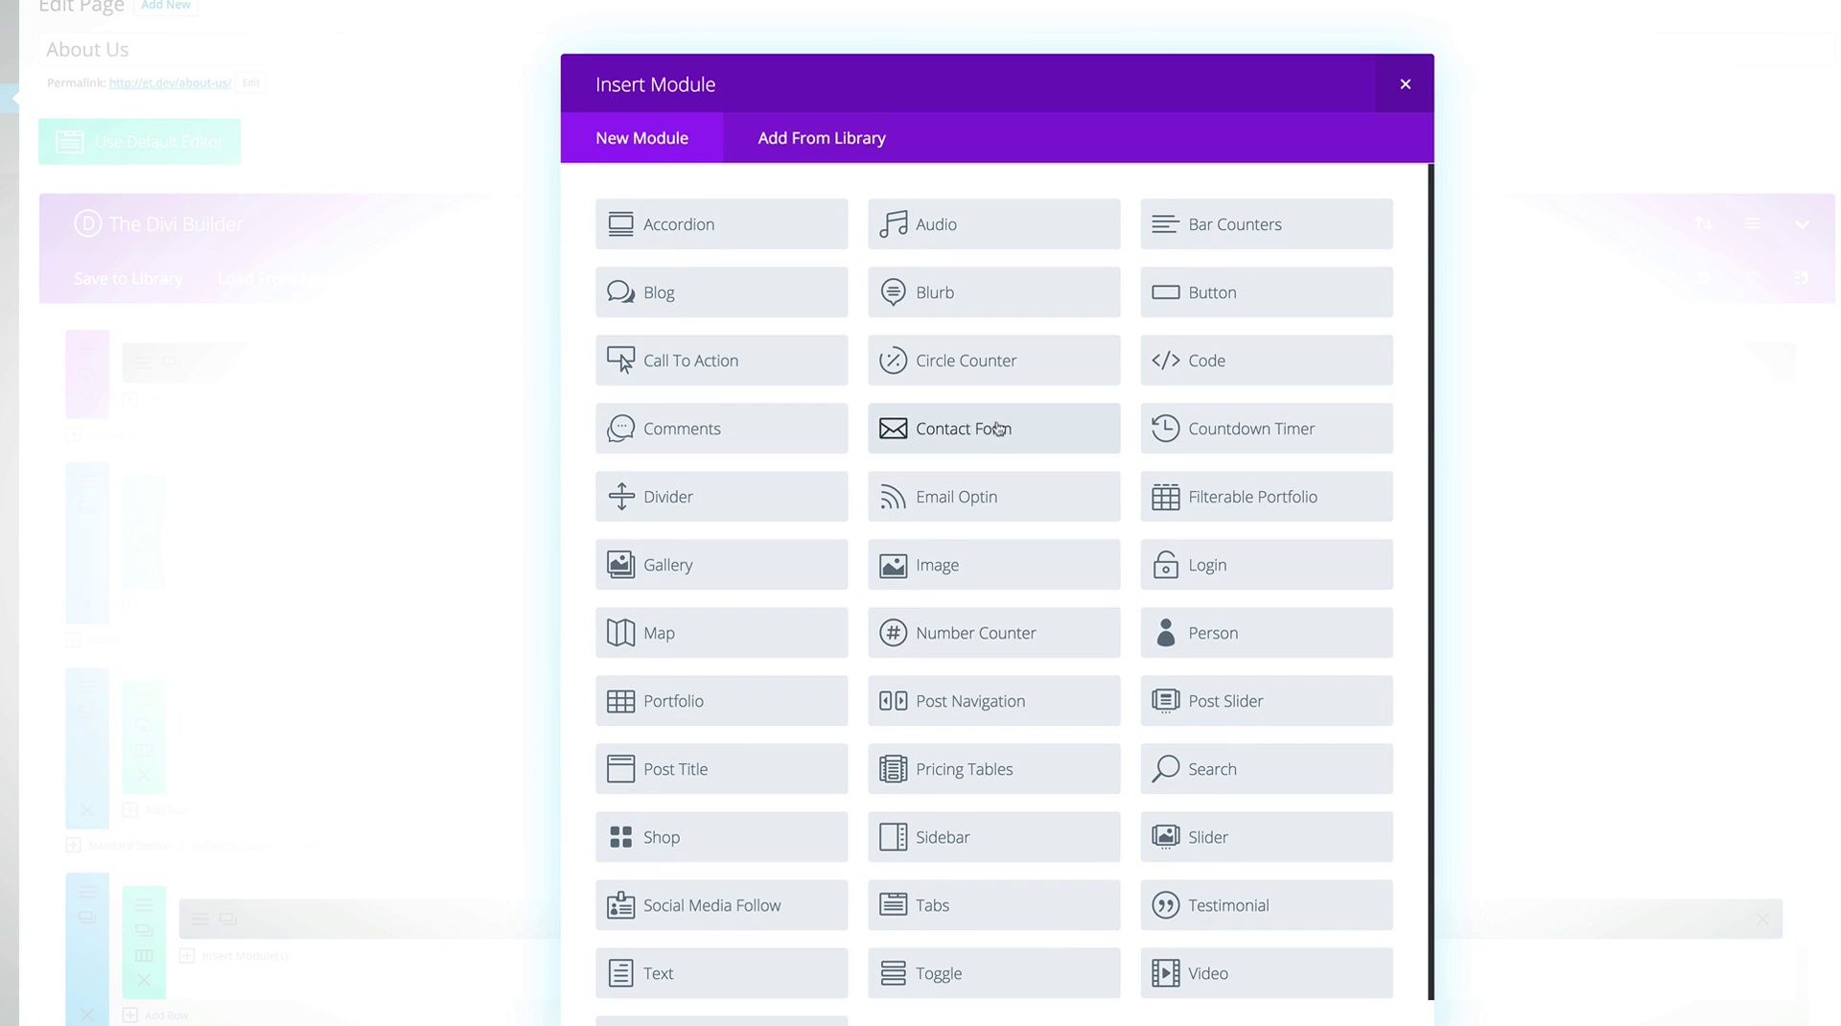
{"action": "left_click", "coordinate": [928, 564]}
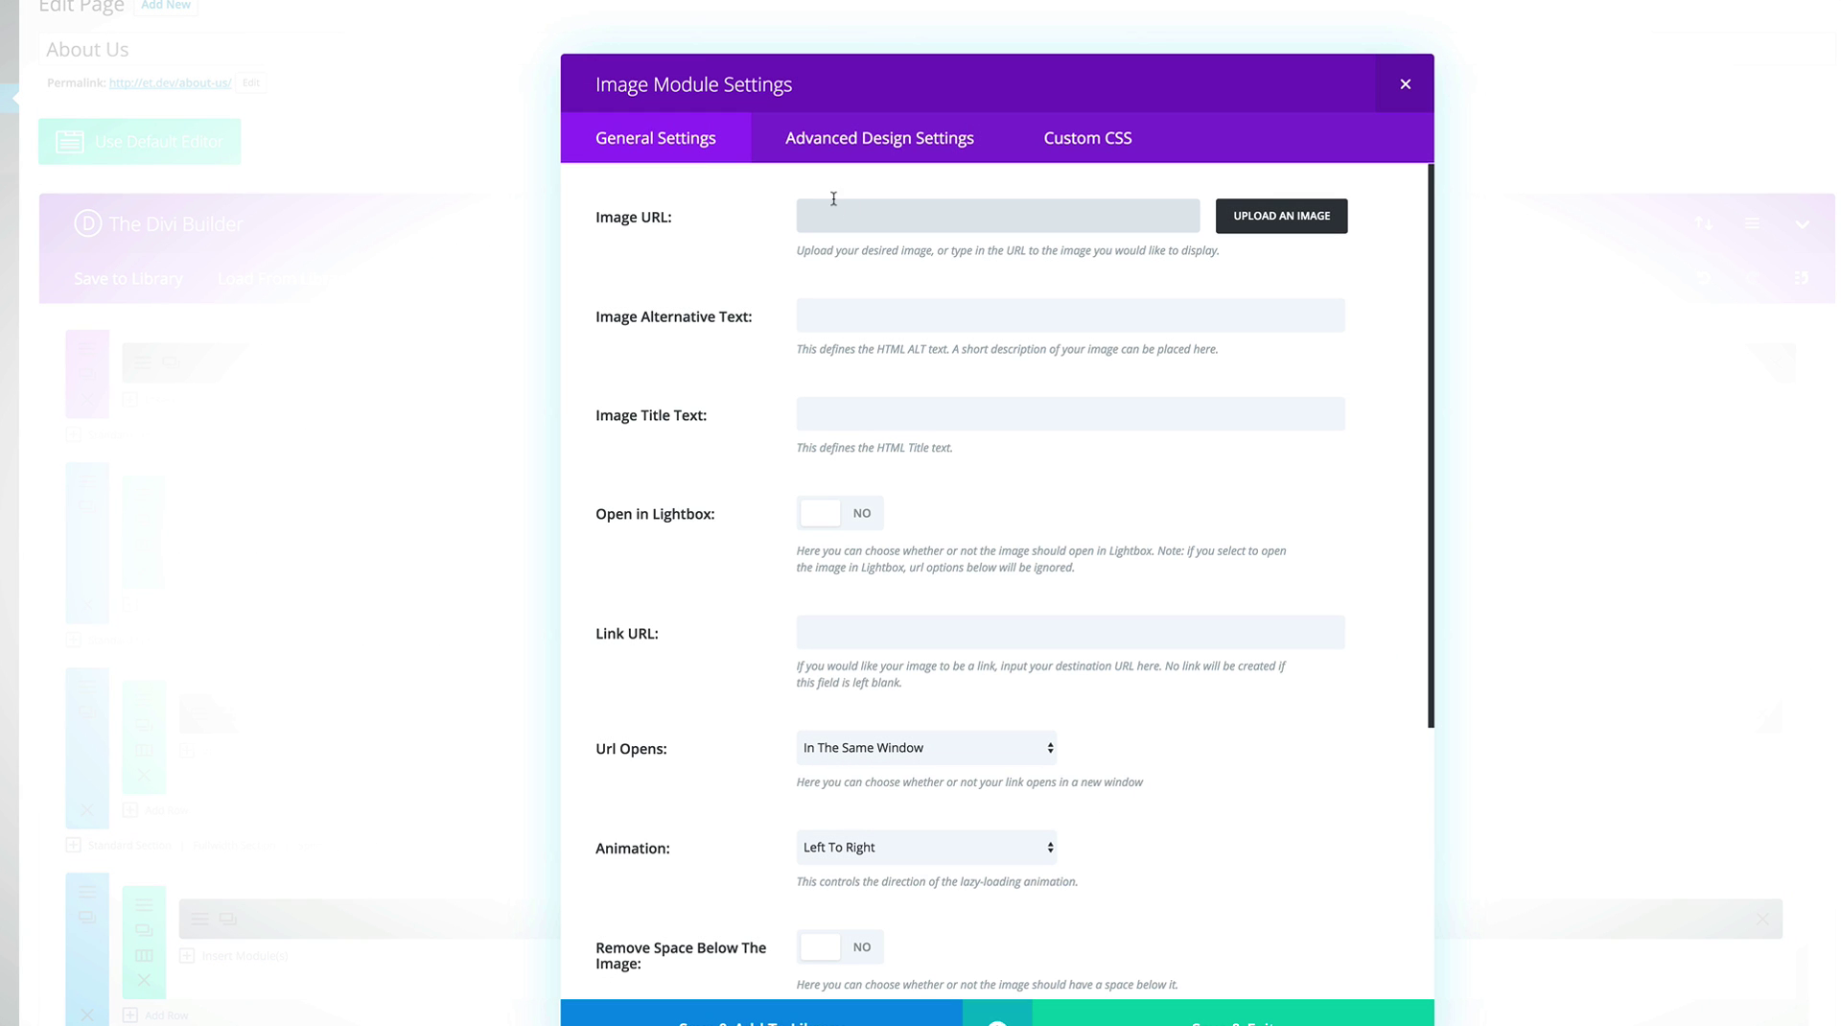
{"action": "left_click", "coordinate": [1290, 218]}
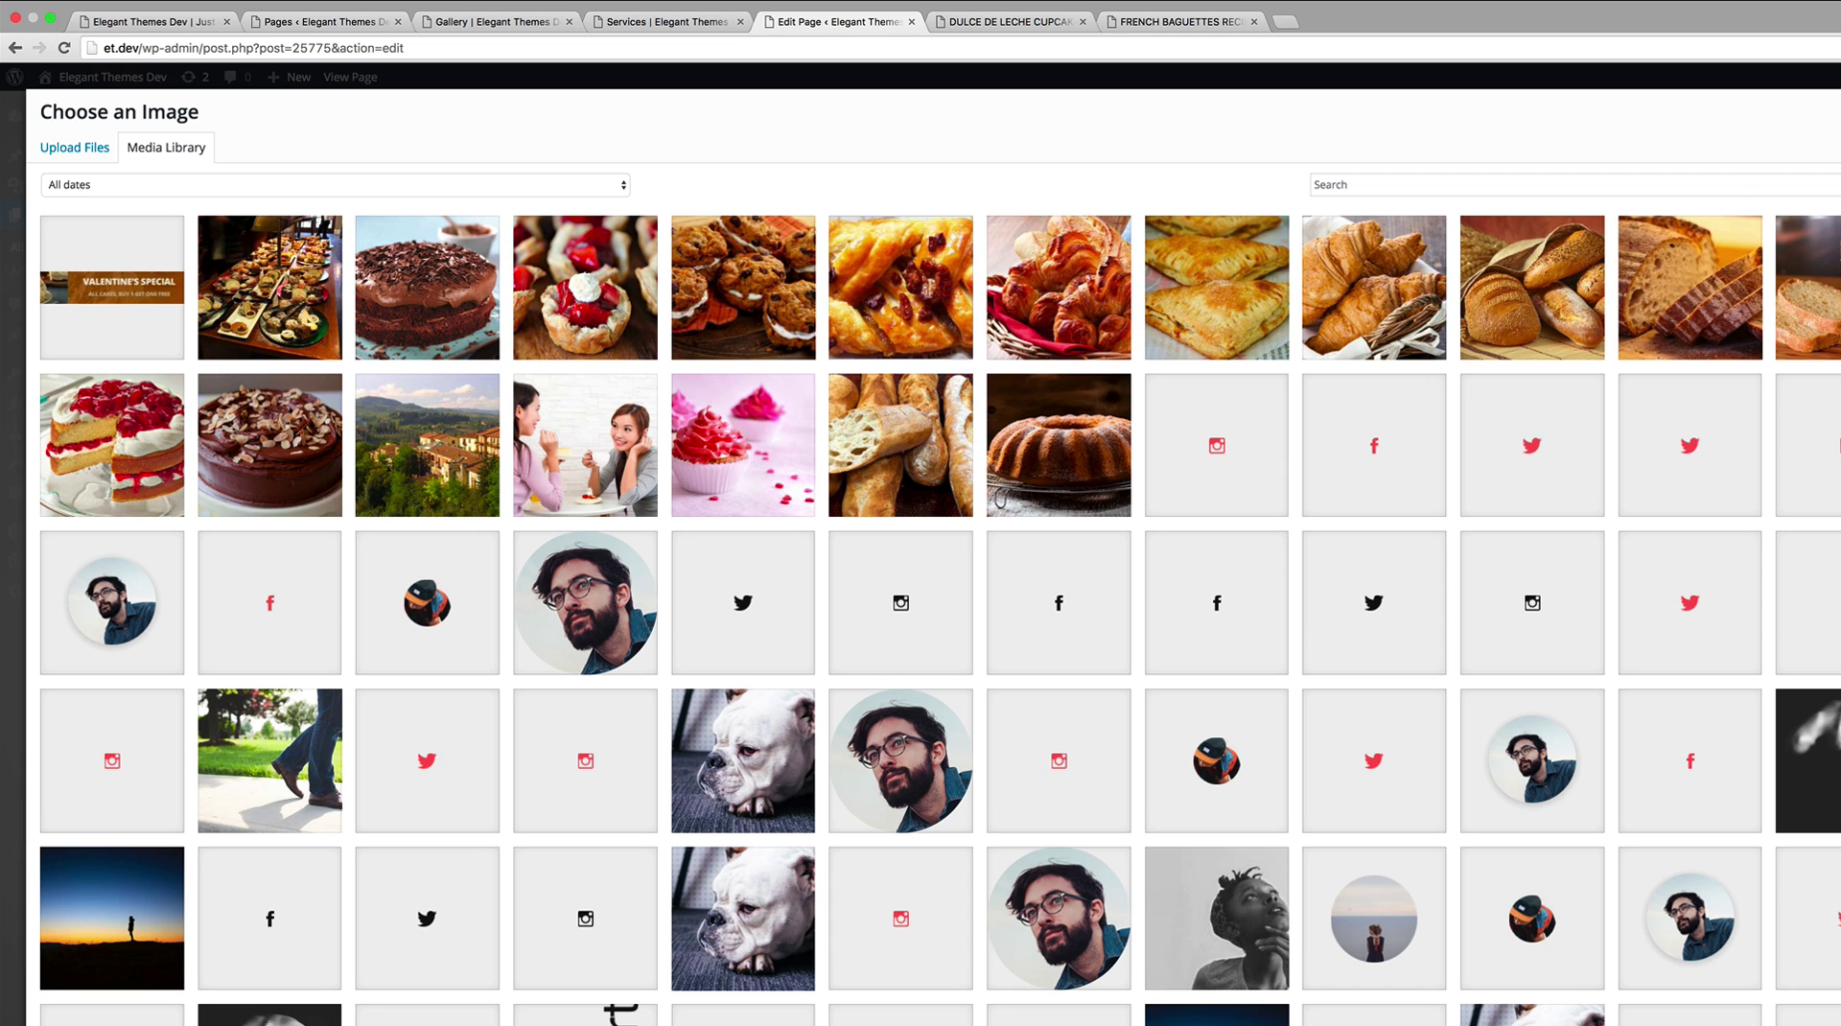
{"action": "key", "text": "Escape"}
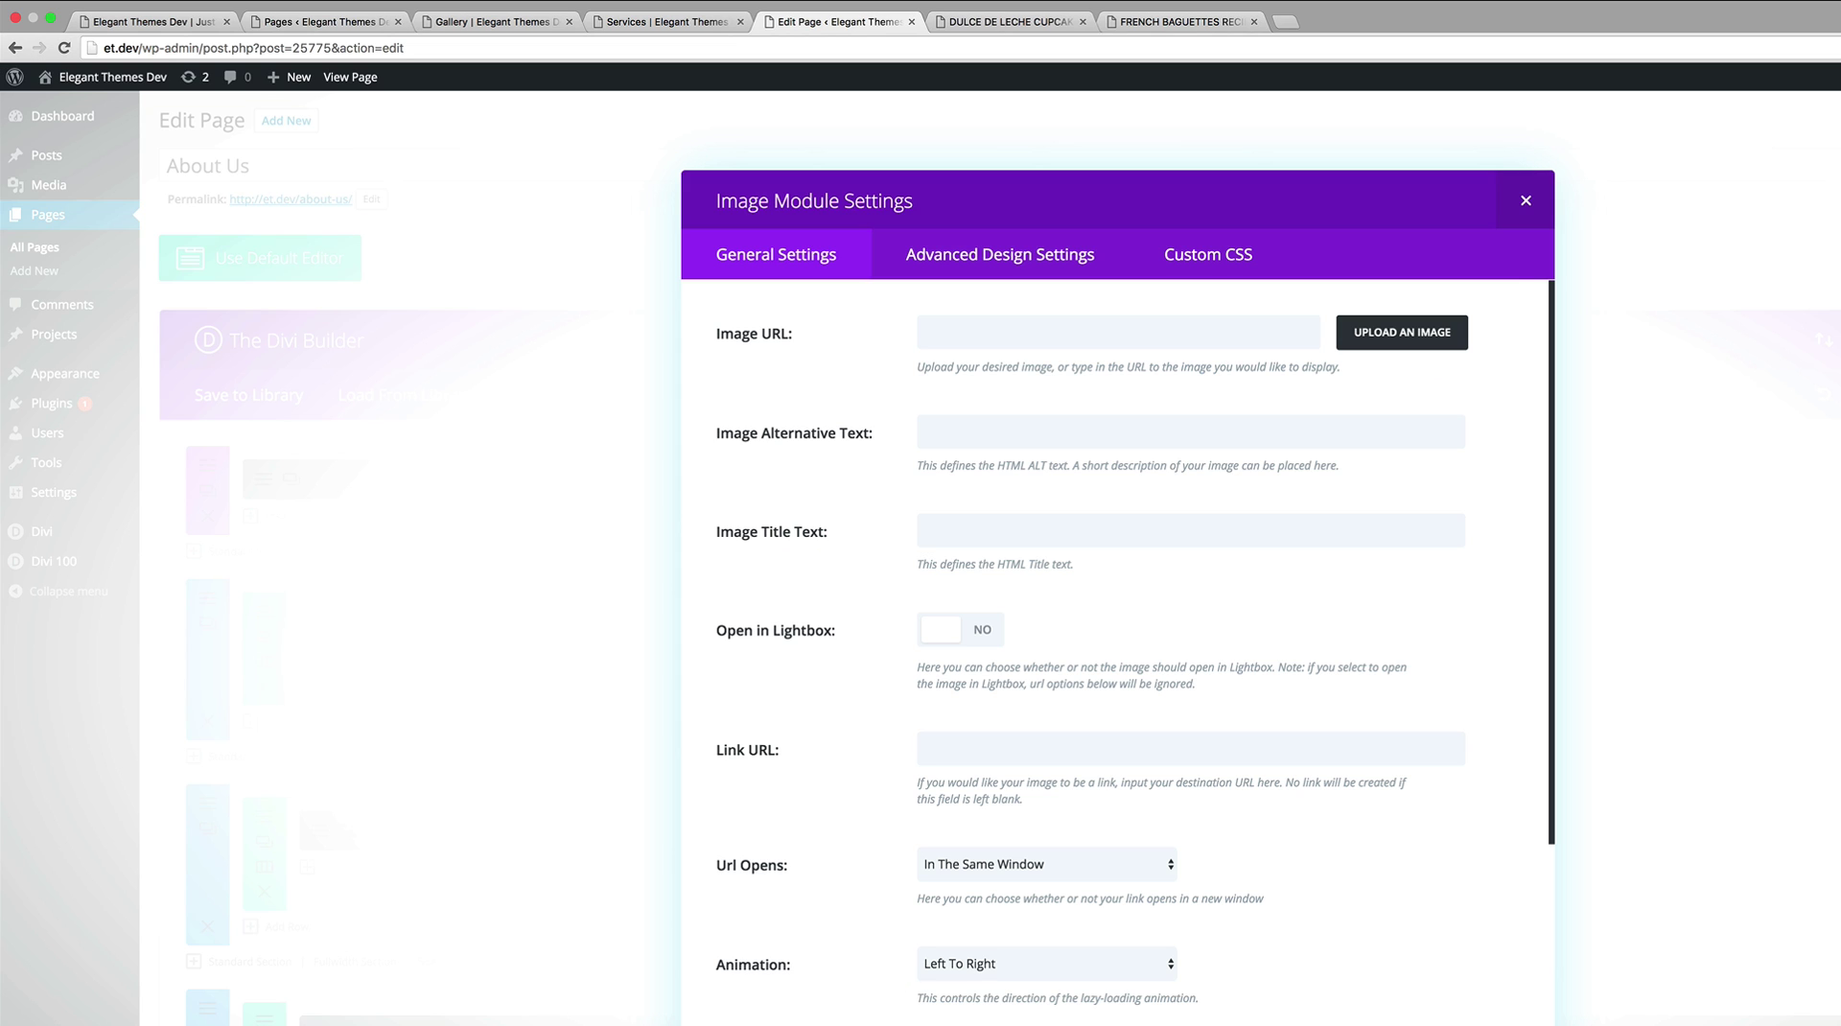
{"action": "left_click", "coordinate": [962, 333]}
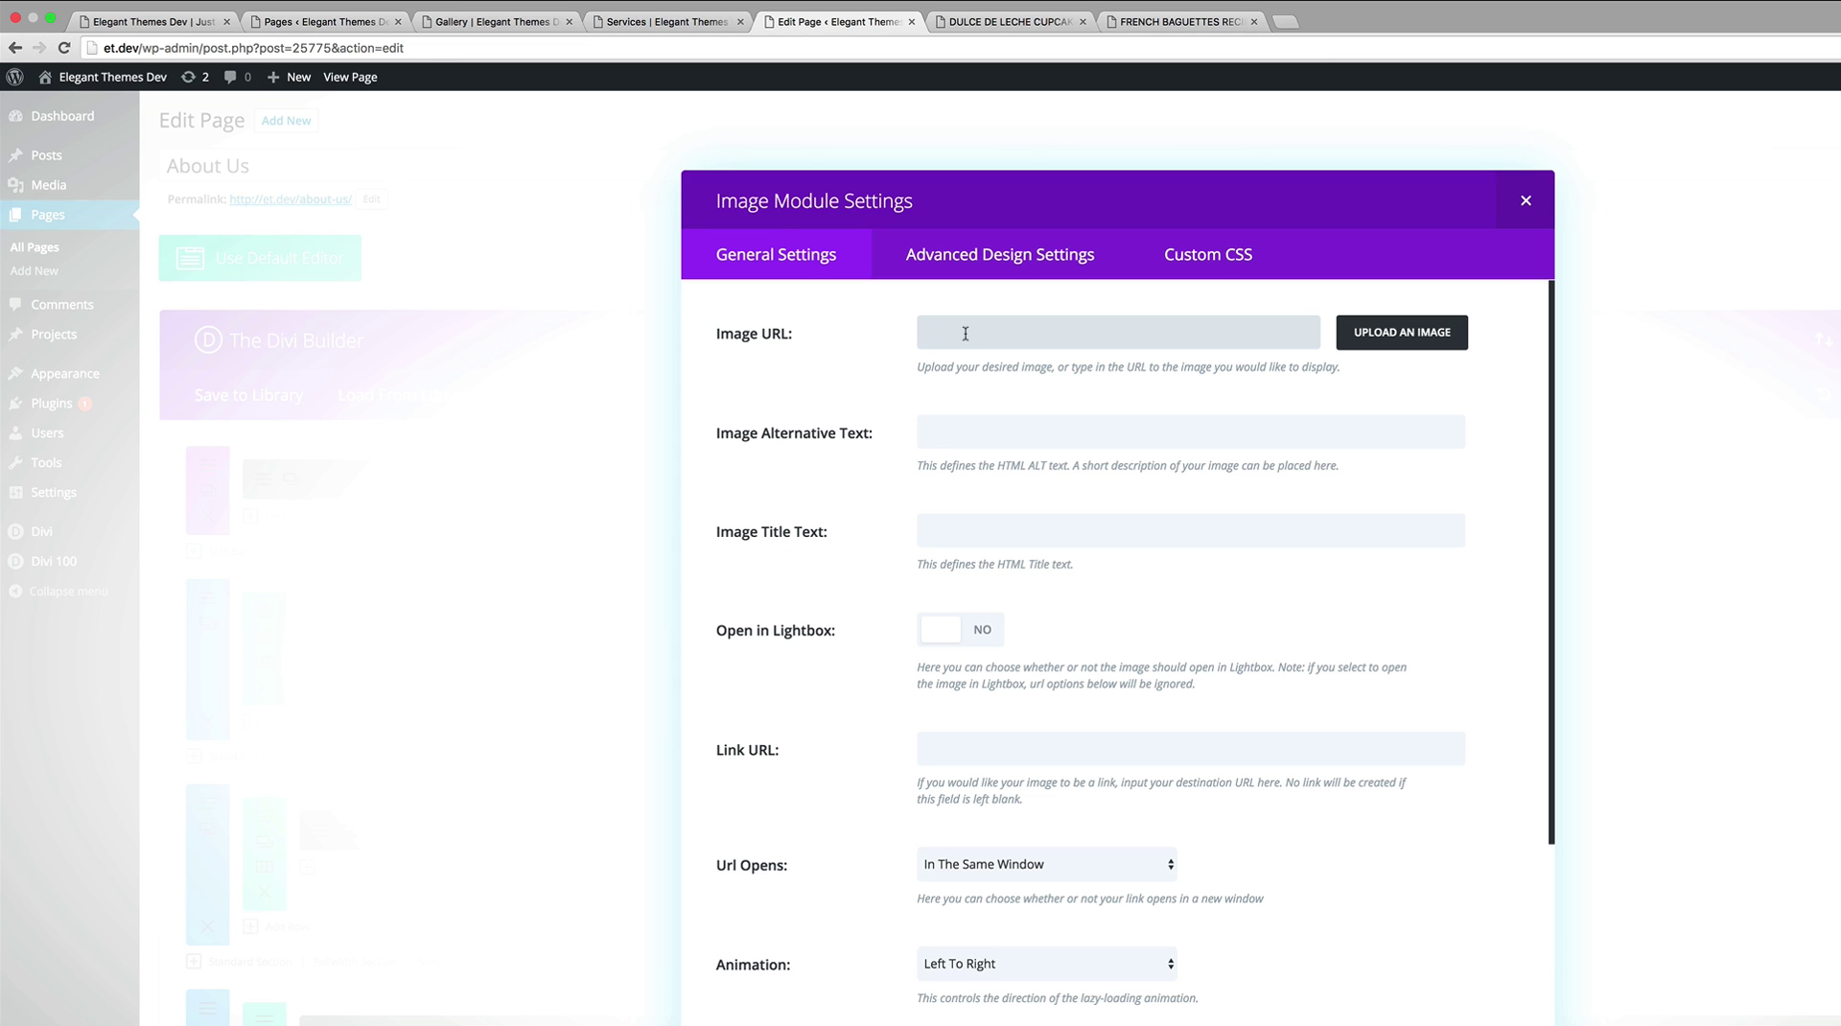
{"action": "left_click", "coordinate": [1528, 201]}
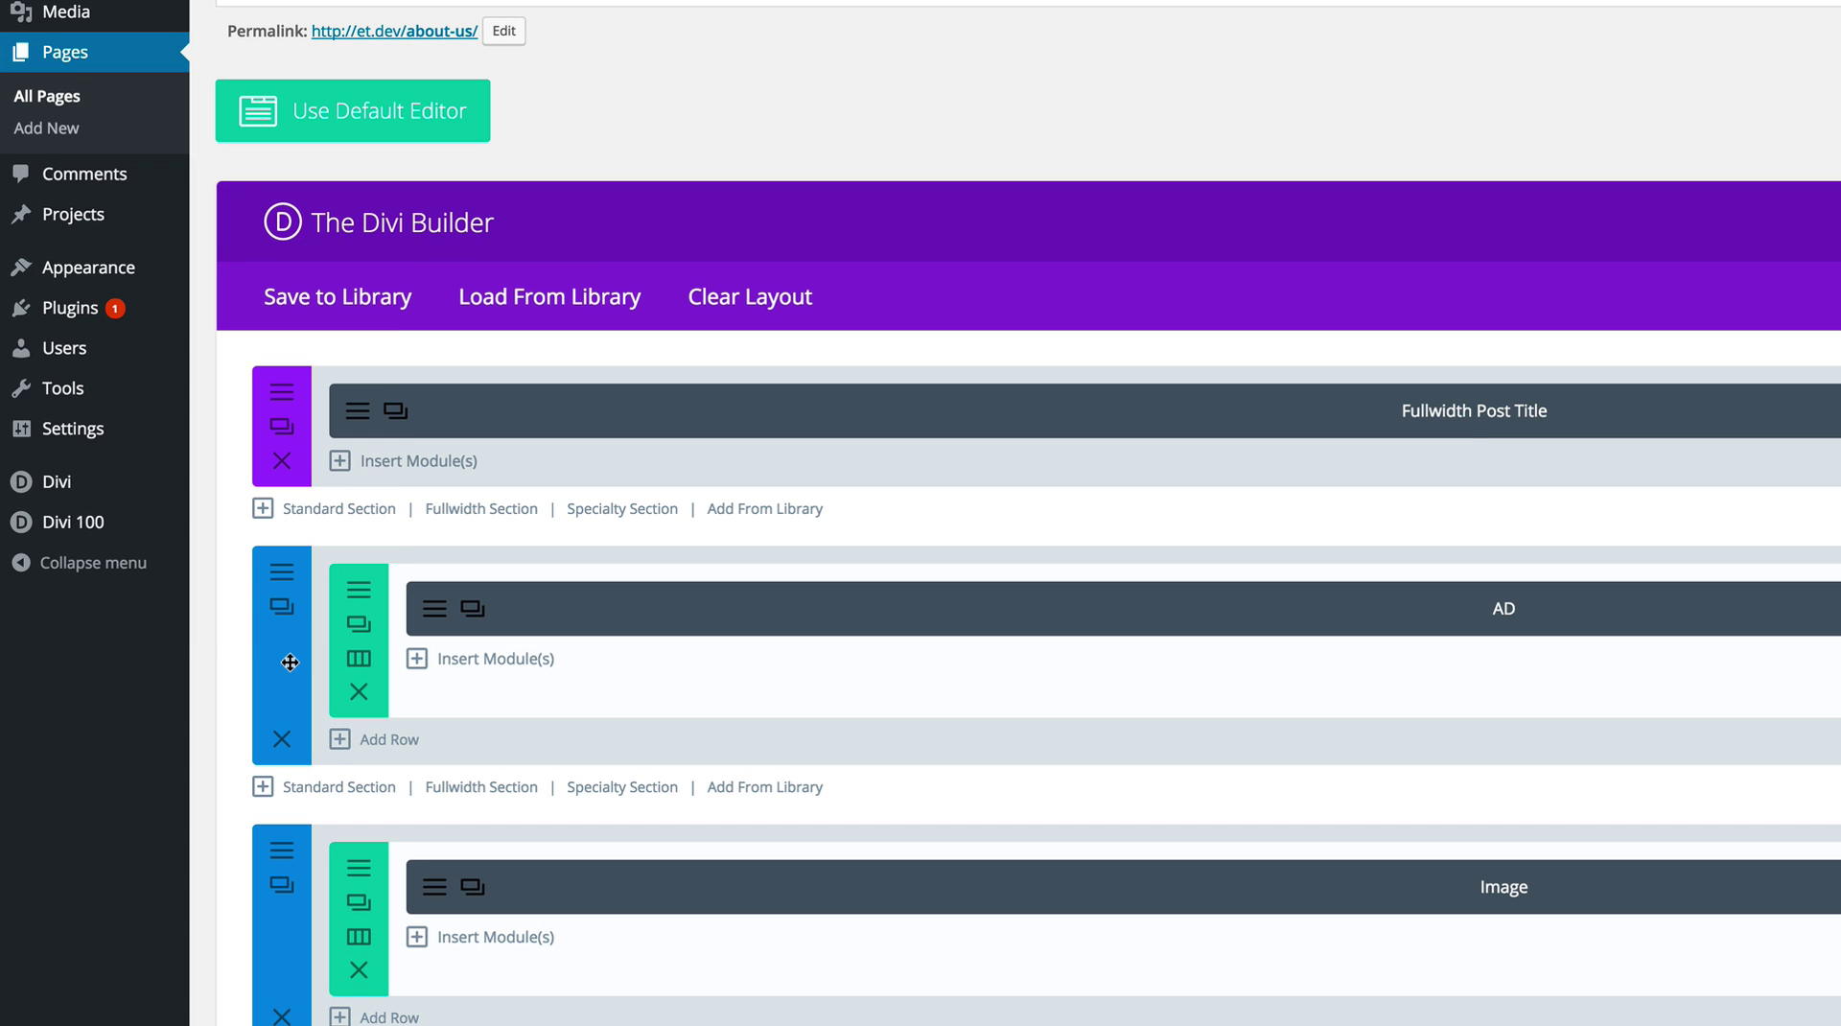
Step: Store the AD section in the Divi Library as global item 'AD'
{"action": "right_click", "coordinate": [283, 661]}
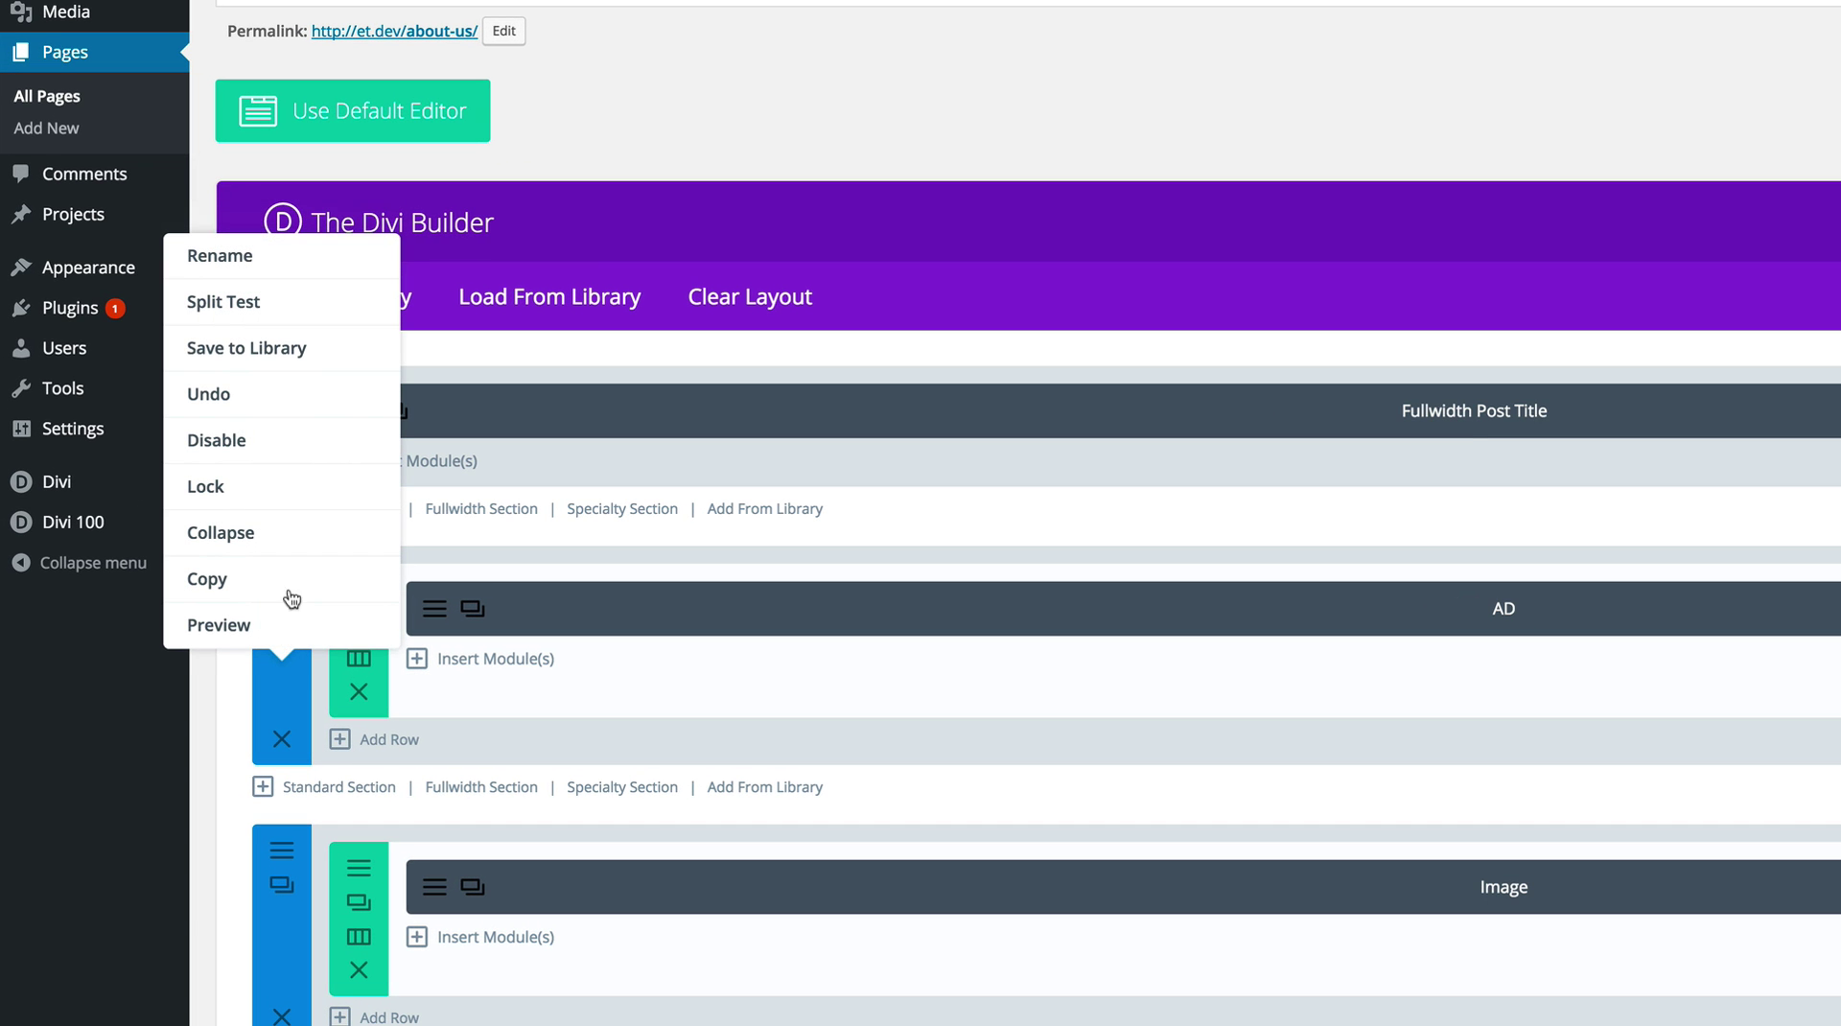
{"action": "left_click", "coordinate": [287, 348]}
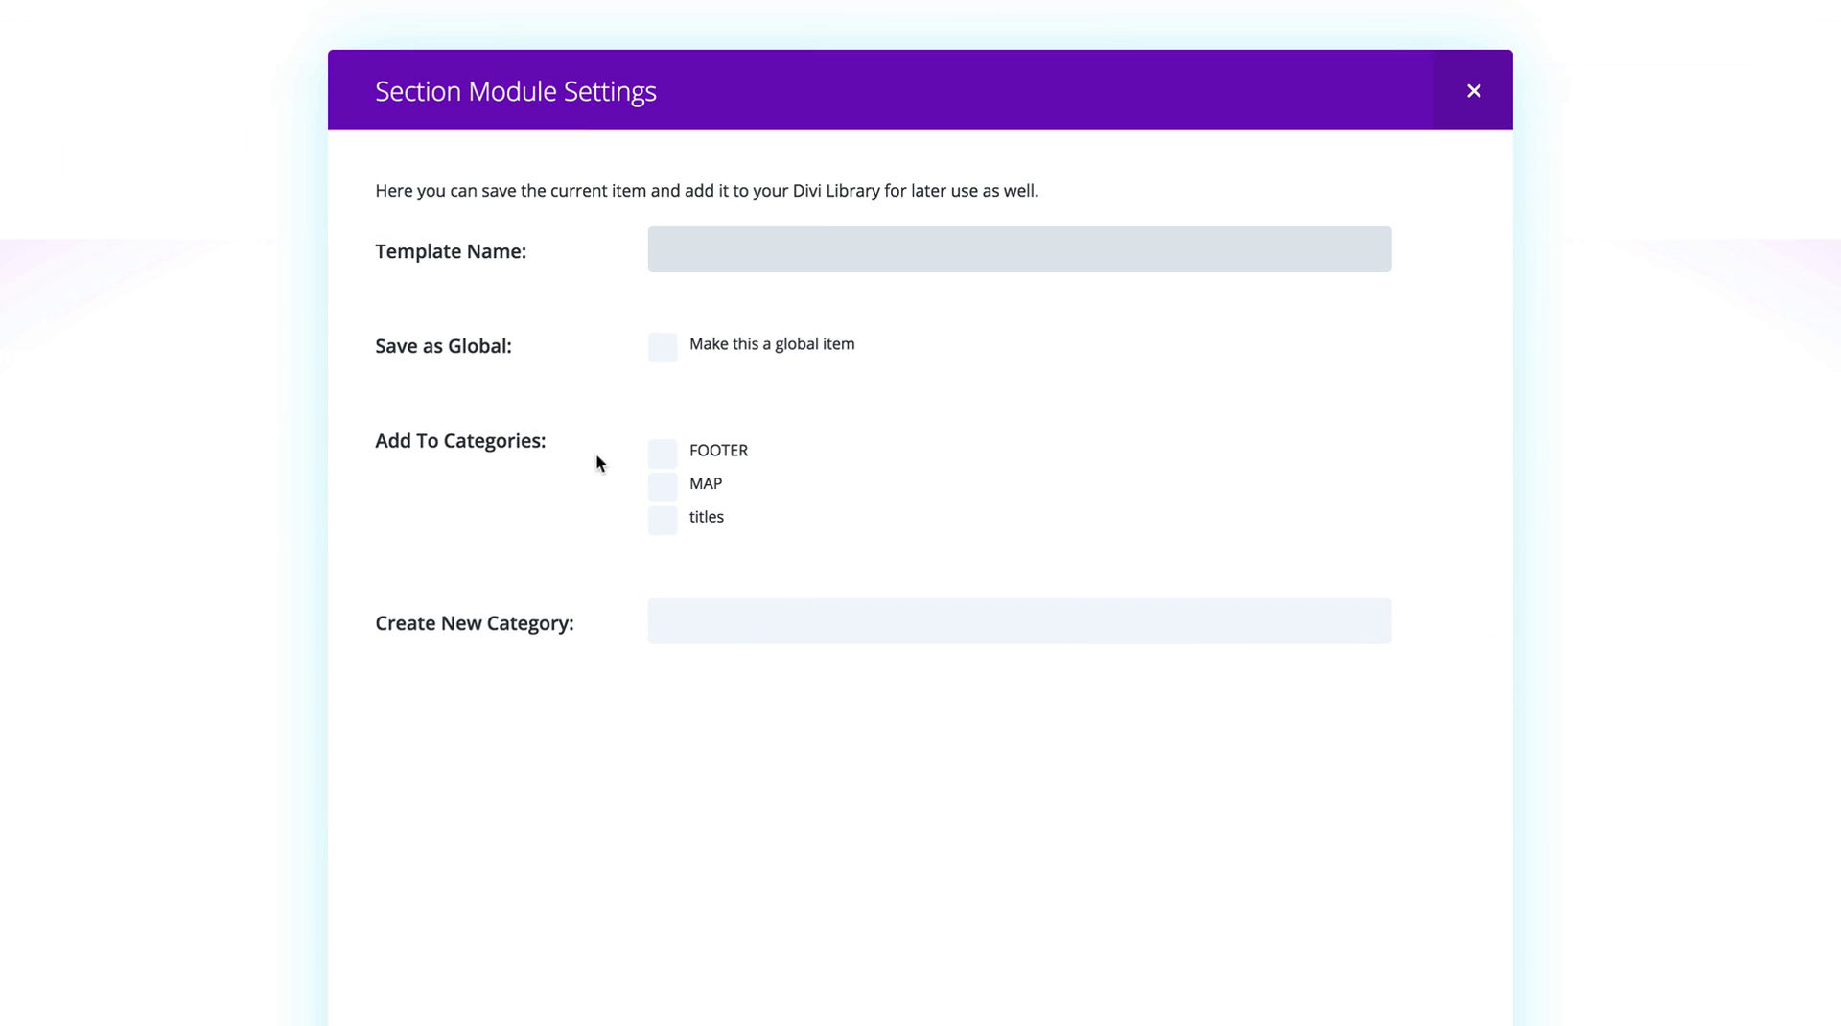
{"action": "type", "text": "AD"}
{"action": "left_click", "coordinate": [665, 353]}
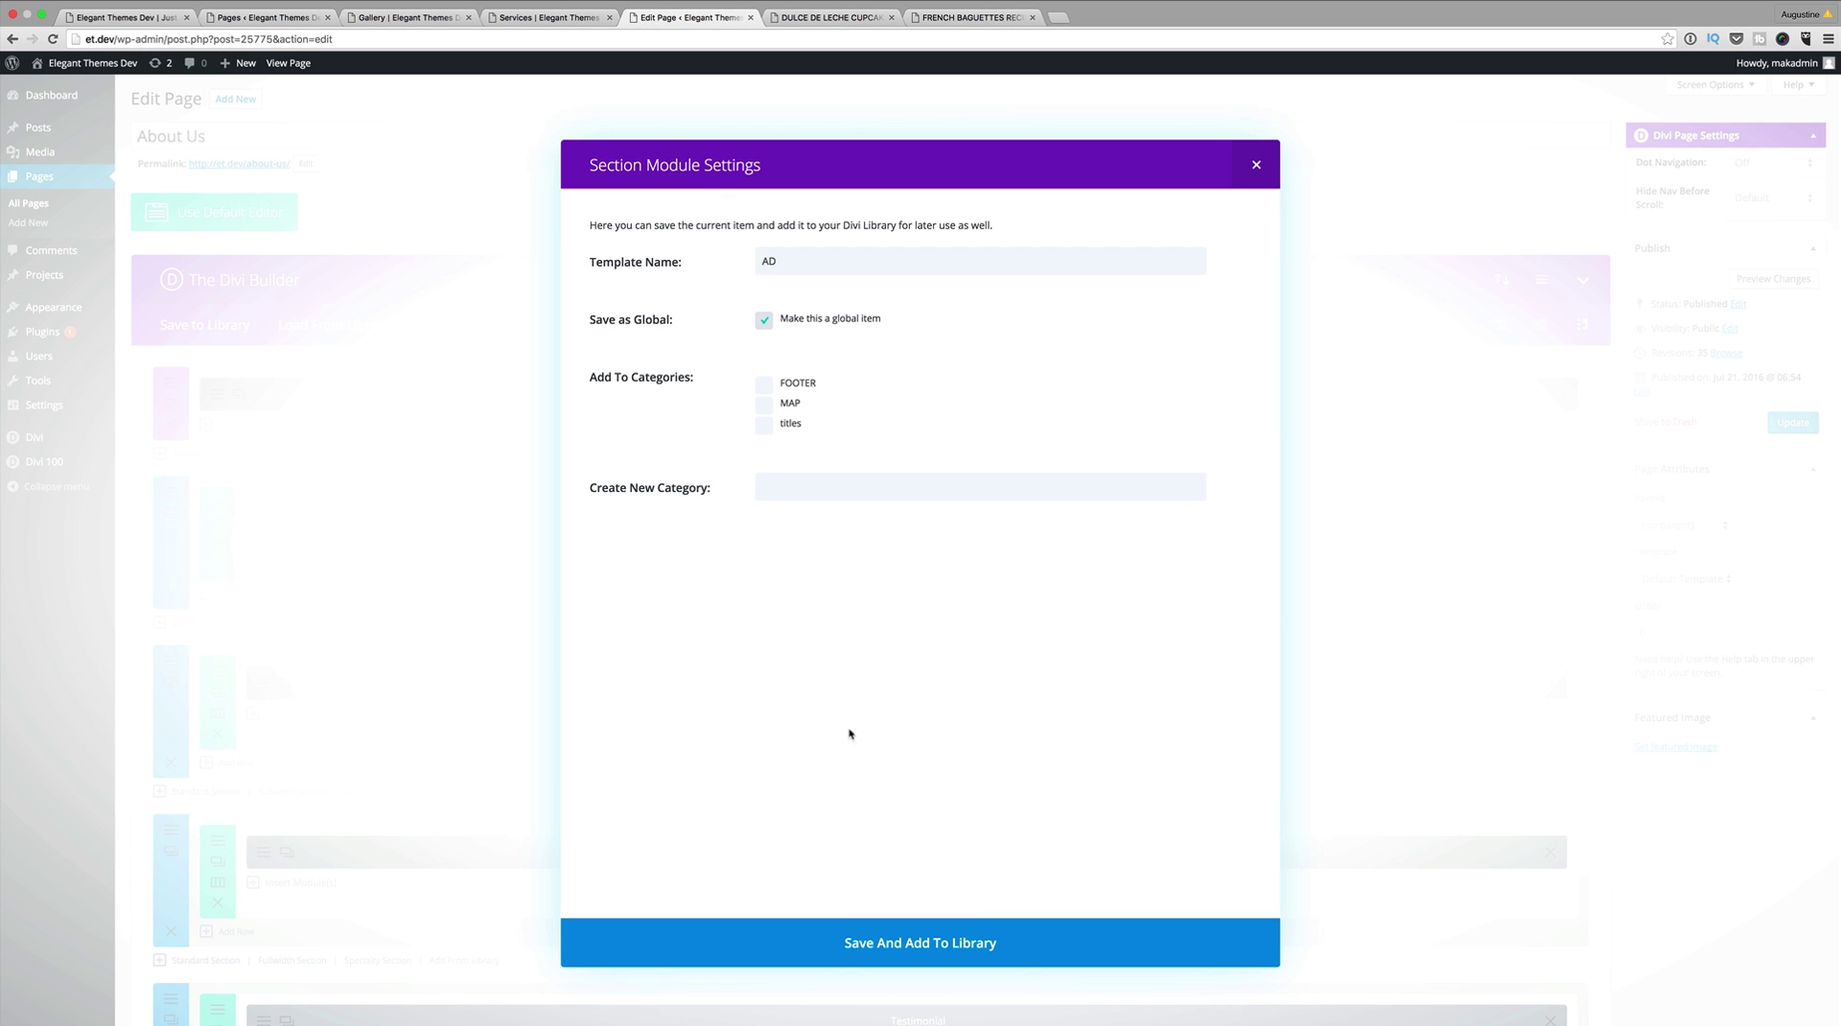
{"action": "left_click", "coordinate": [990, 944]}
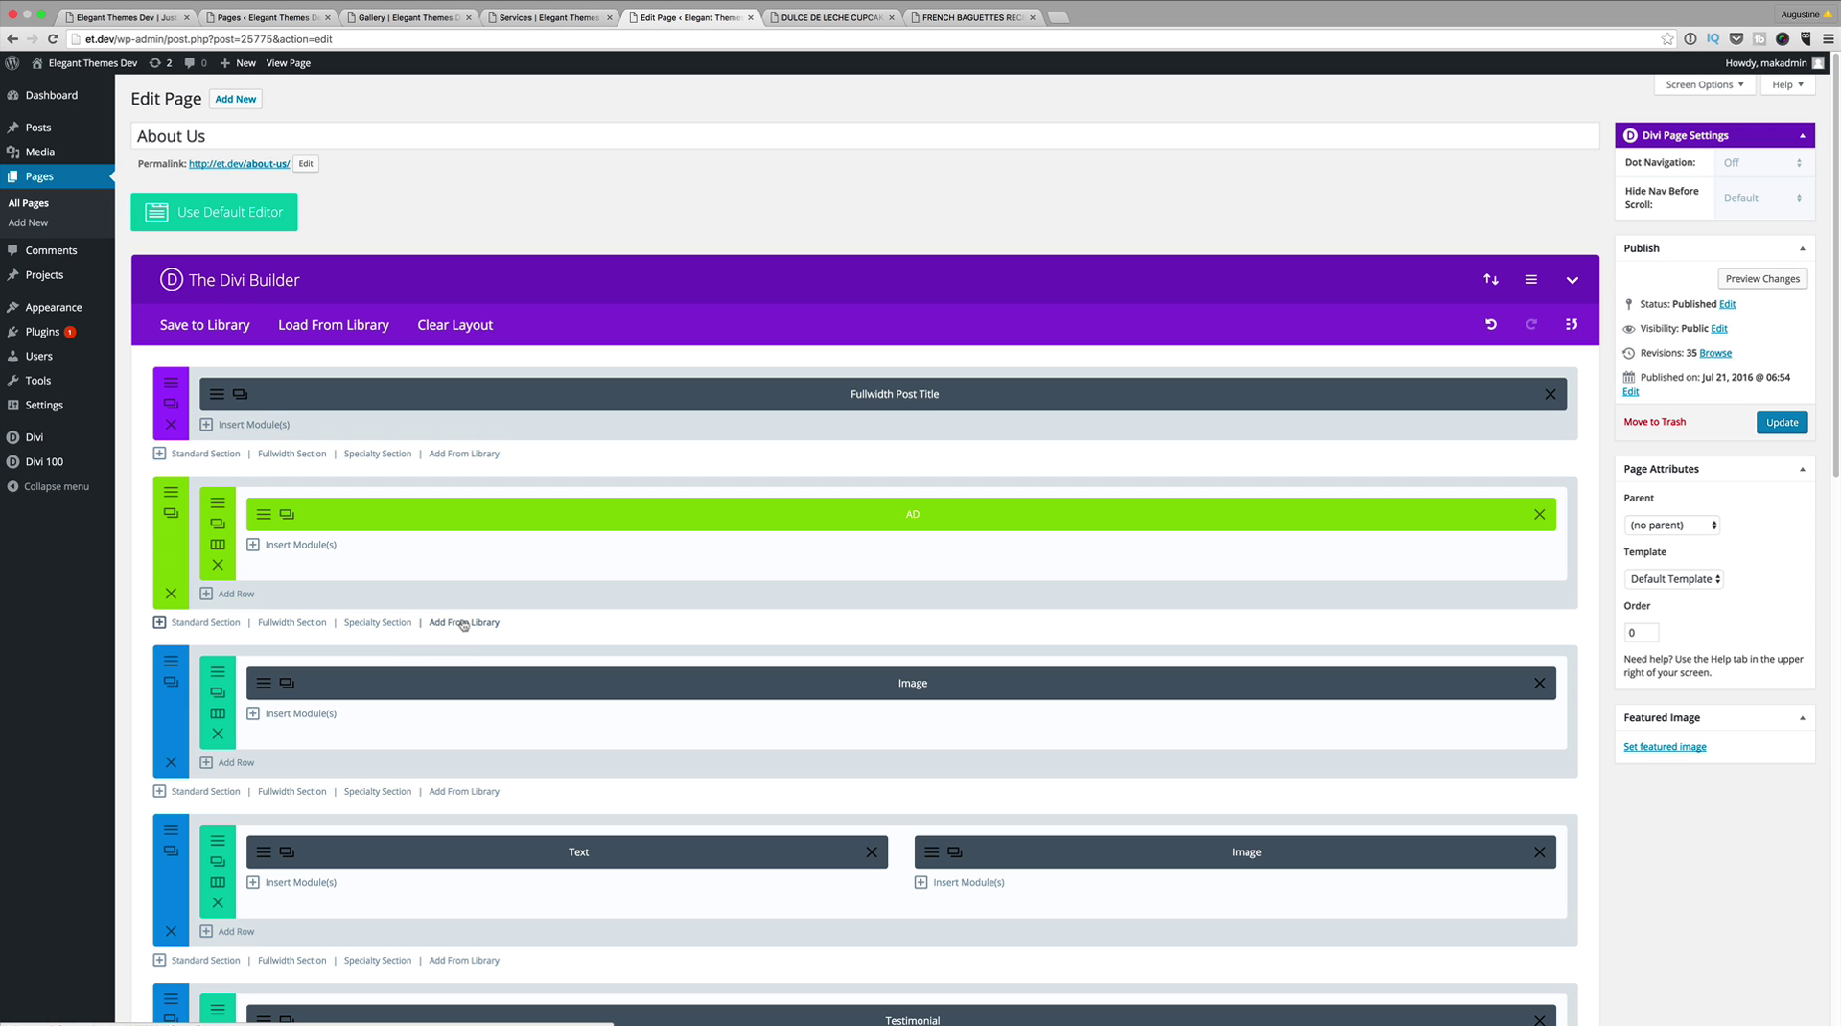
Step: Insert an empty Testimonial module under the original one in the testimonial row
{"action": "scroll", "coordinate": [463, 633], "scroll_direction": "down", "scroll_amount": 1}
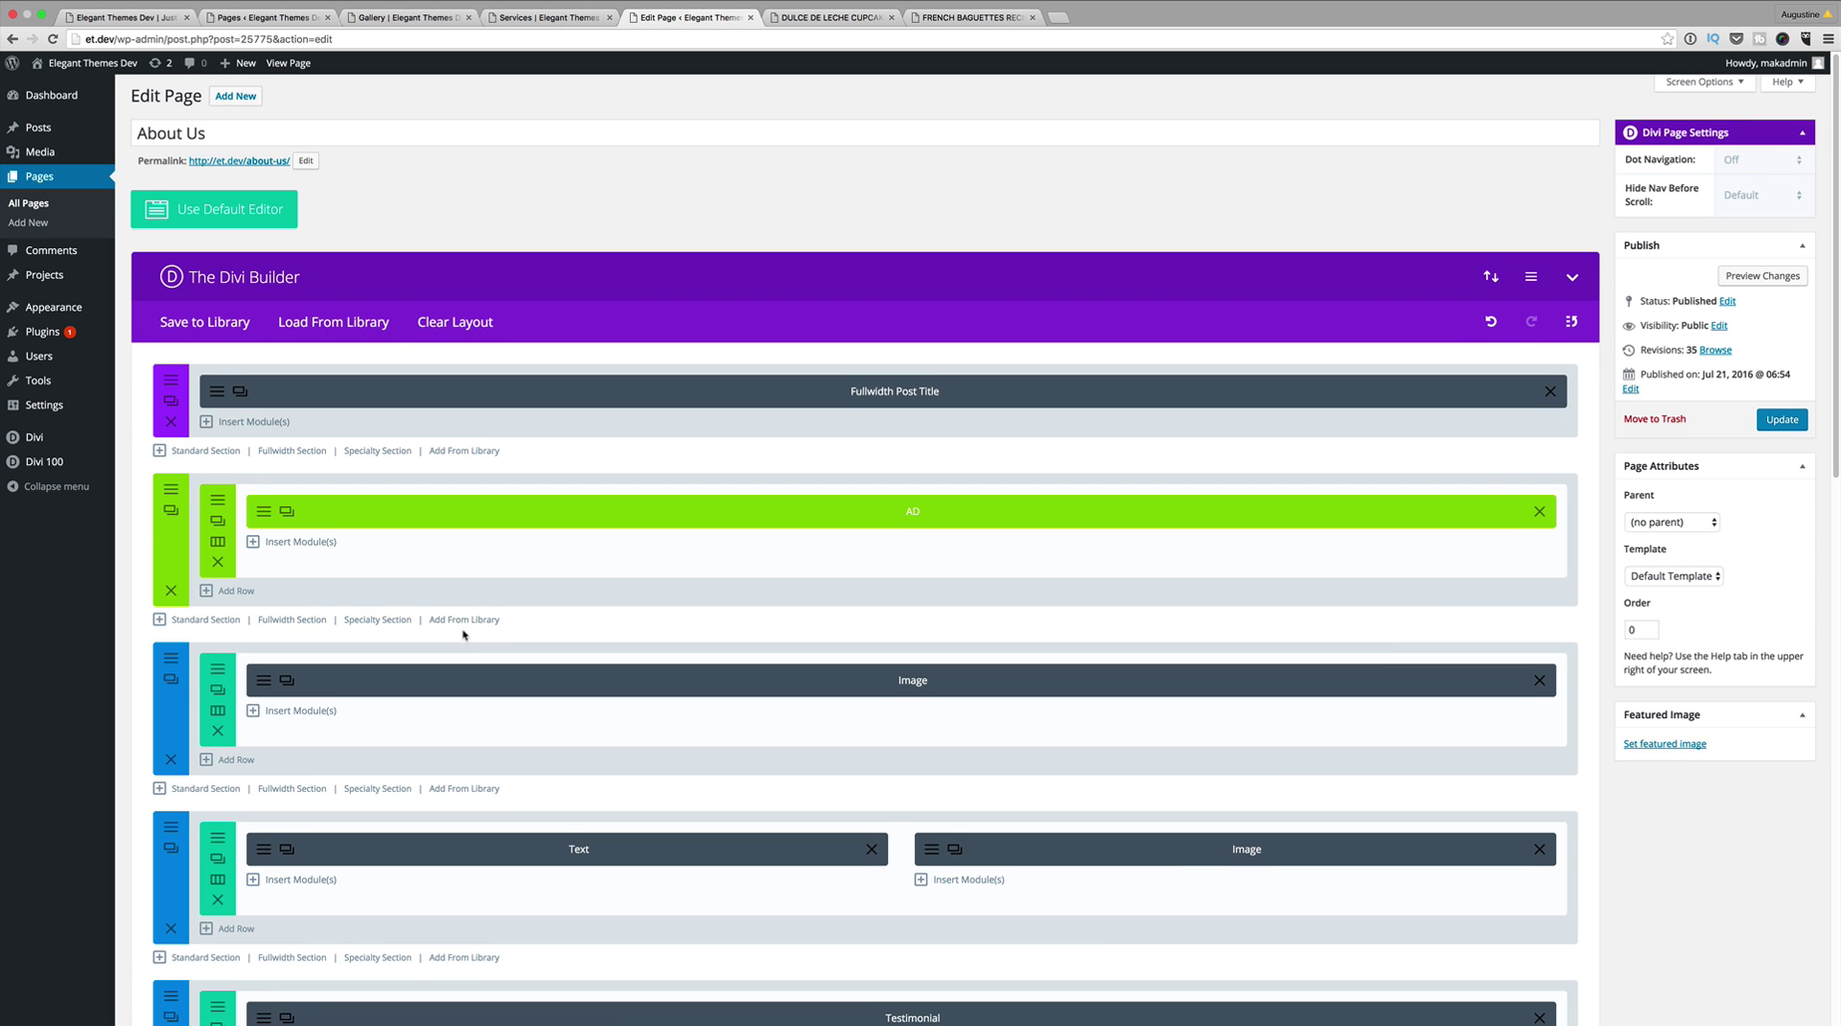
{"action": "scroll", "coordinate": [463, 633], "scroll_direction": "down", "scroll_amount": 6}
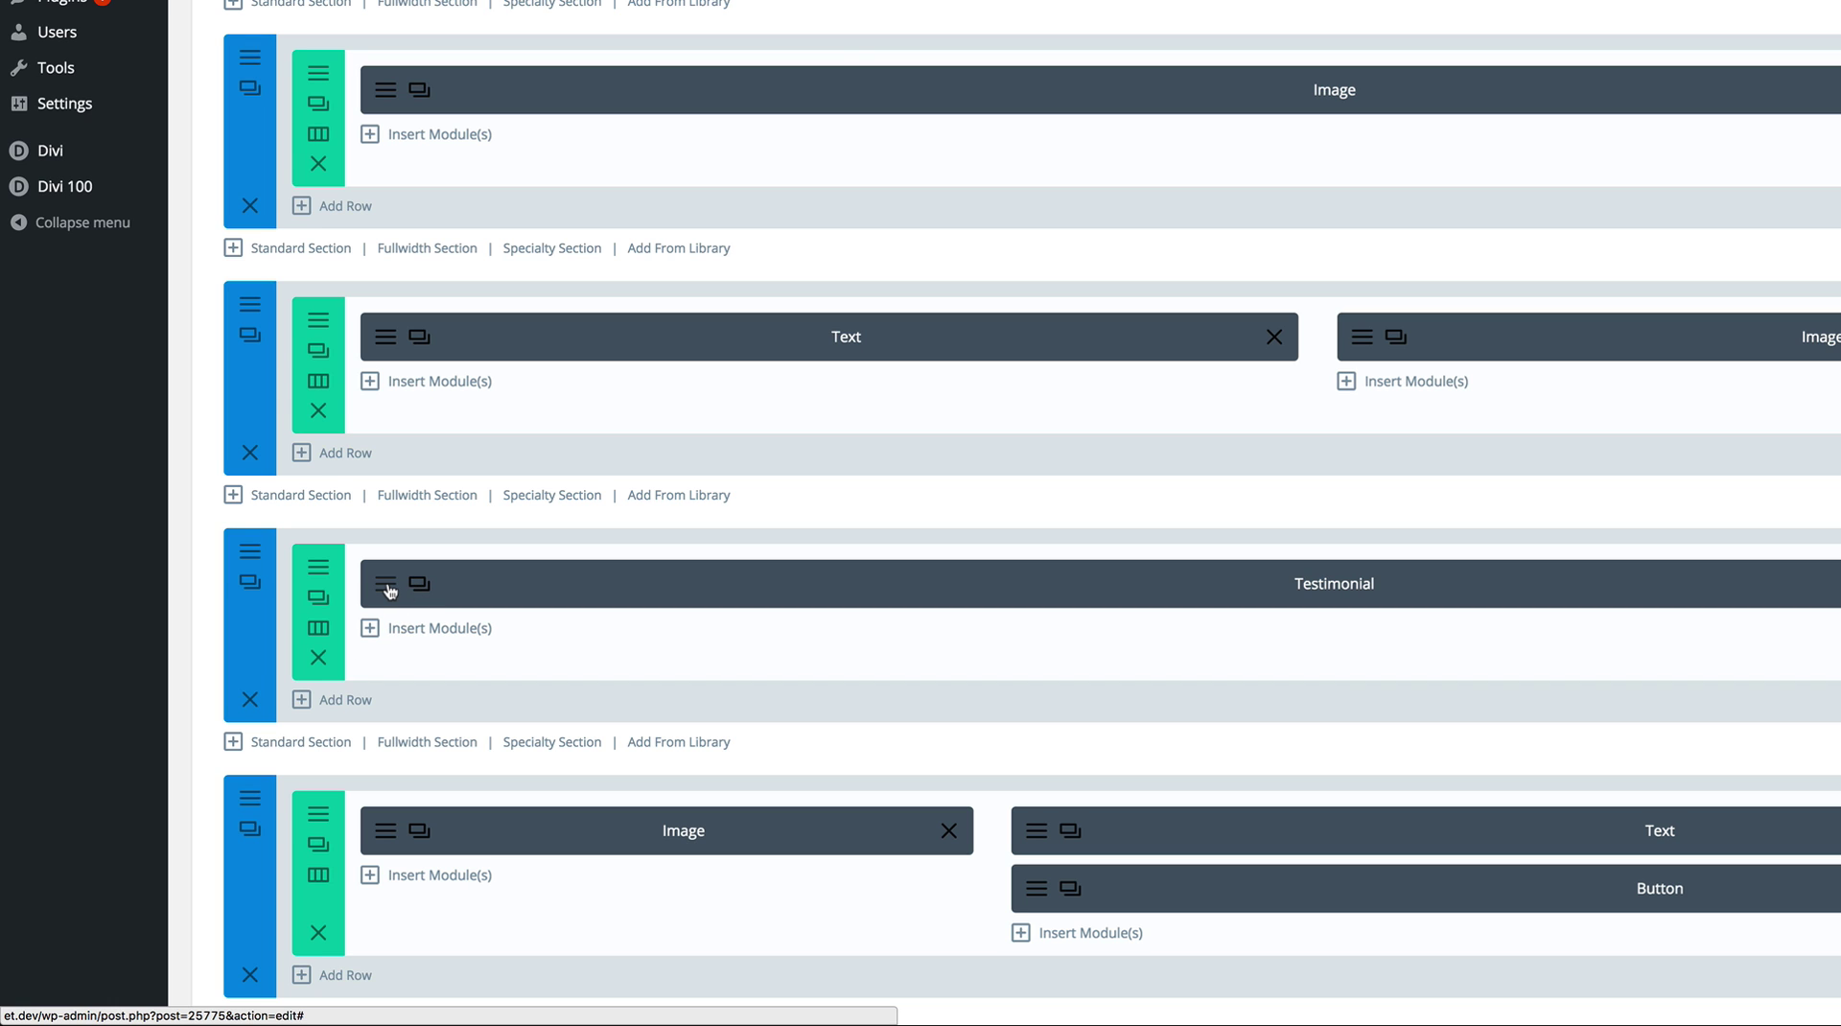
{"action": "left_click", "coordinate": [428, 625]}
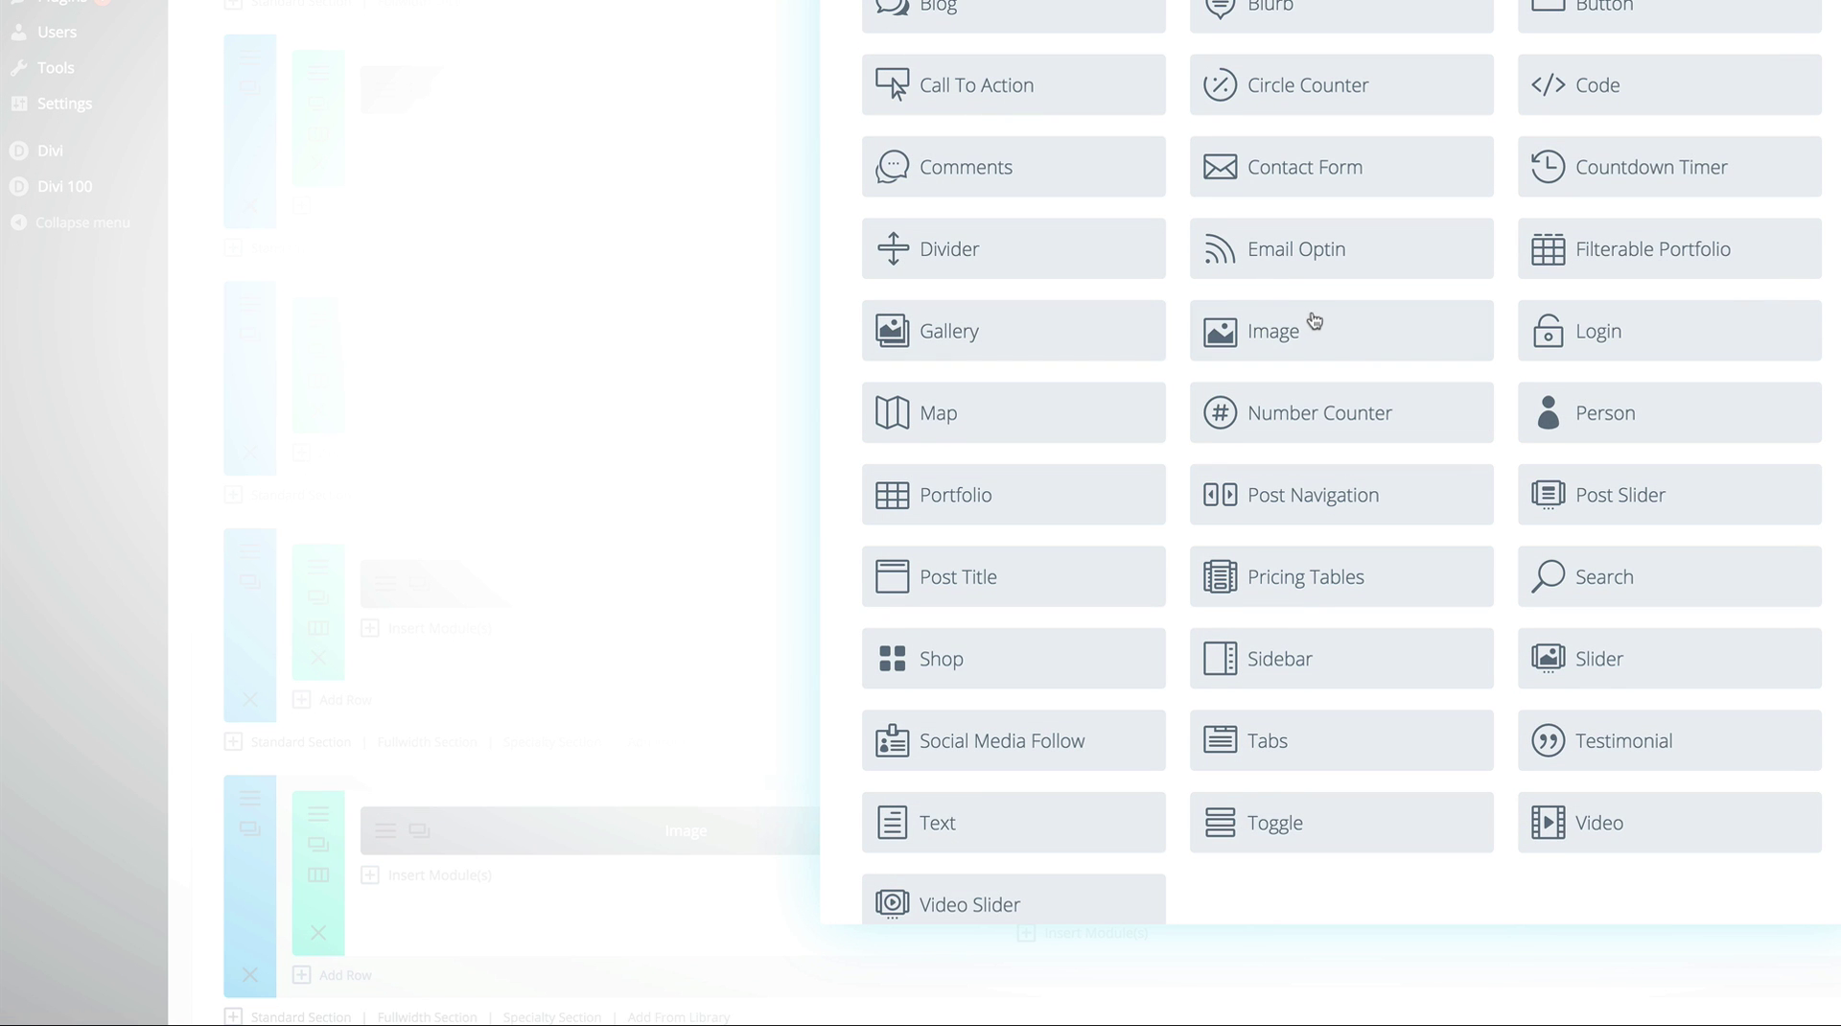
{"action": "scroll", "coordinate": [1321, 321], "scroll_direction": "down", "scroll_amount": 1}
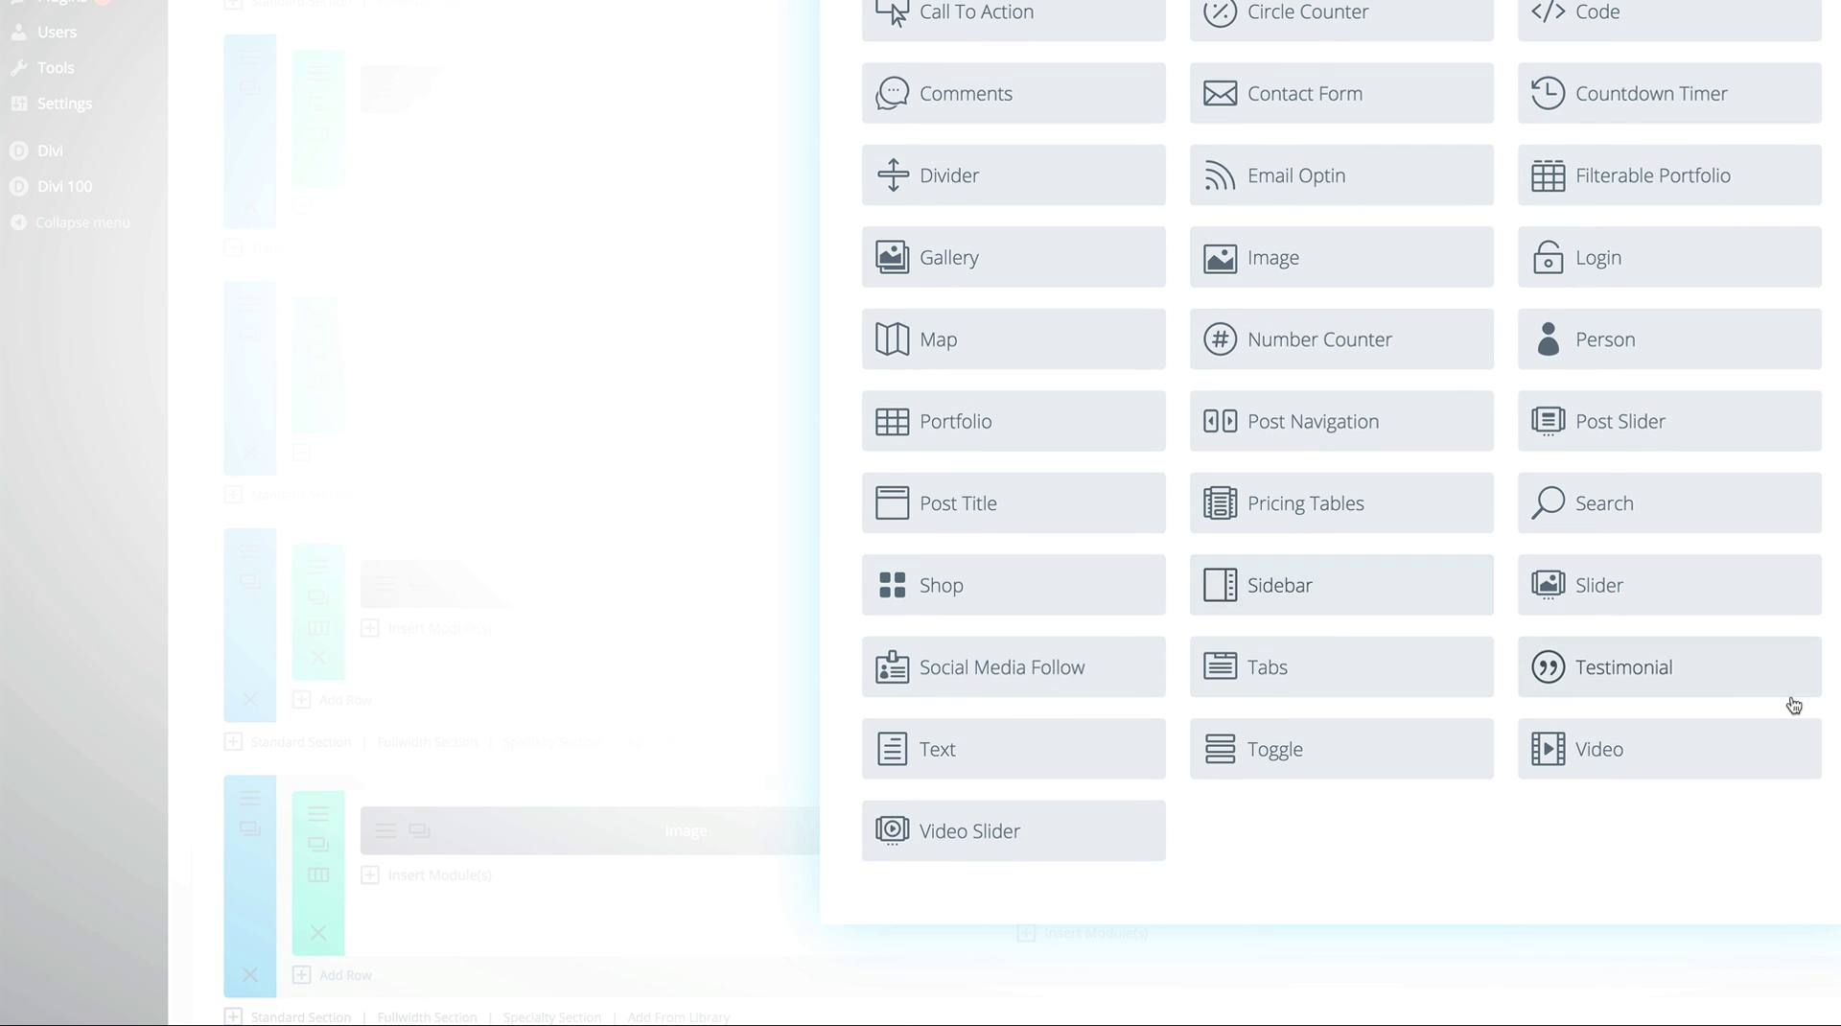
{"action": "left_click", "coordinate": [1660, 675]}
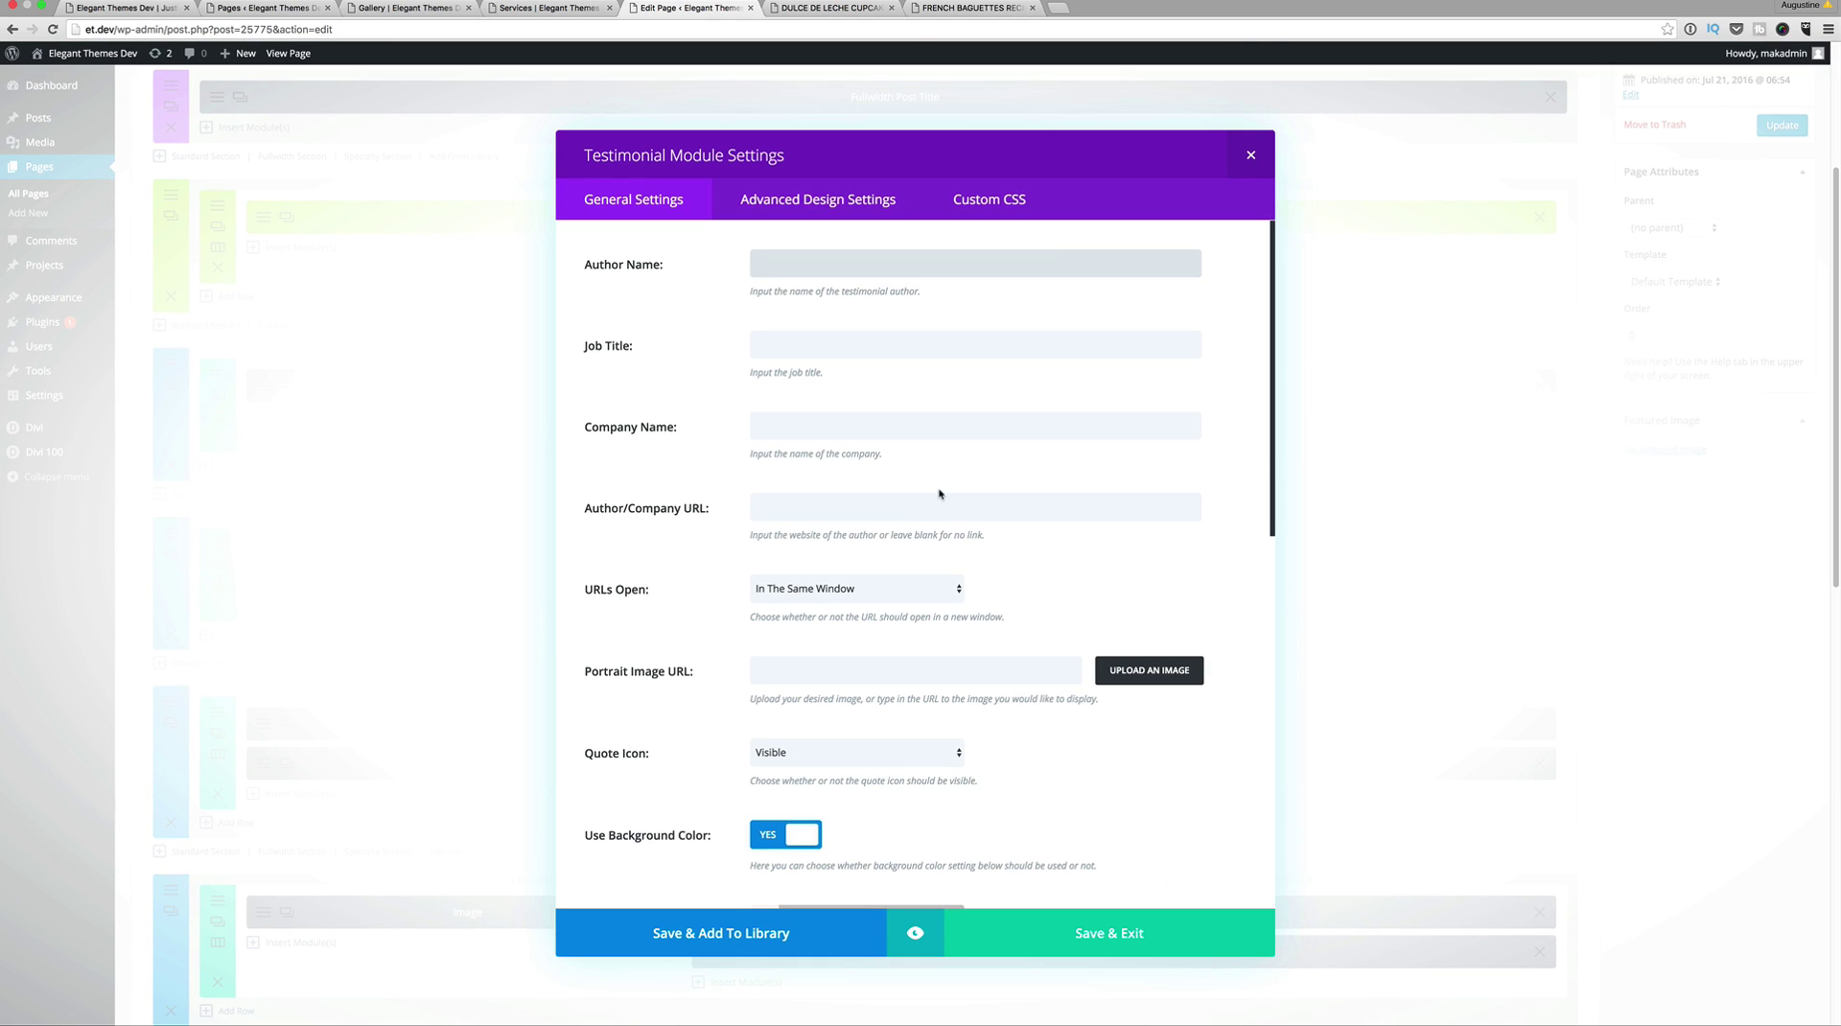
{"action": "left_click", "coordinate": [1250, 156]}
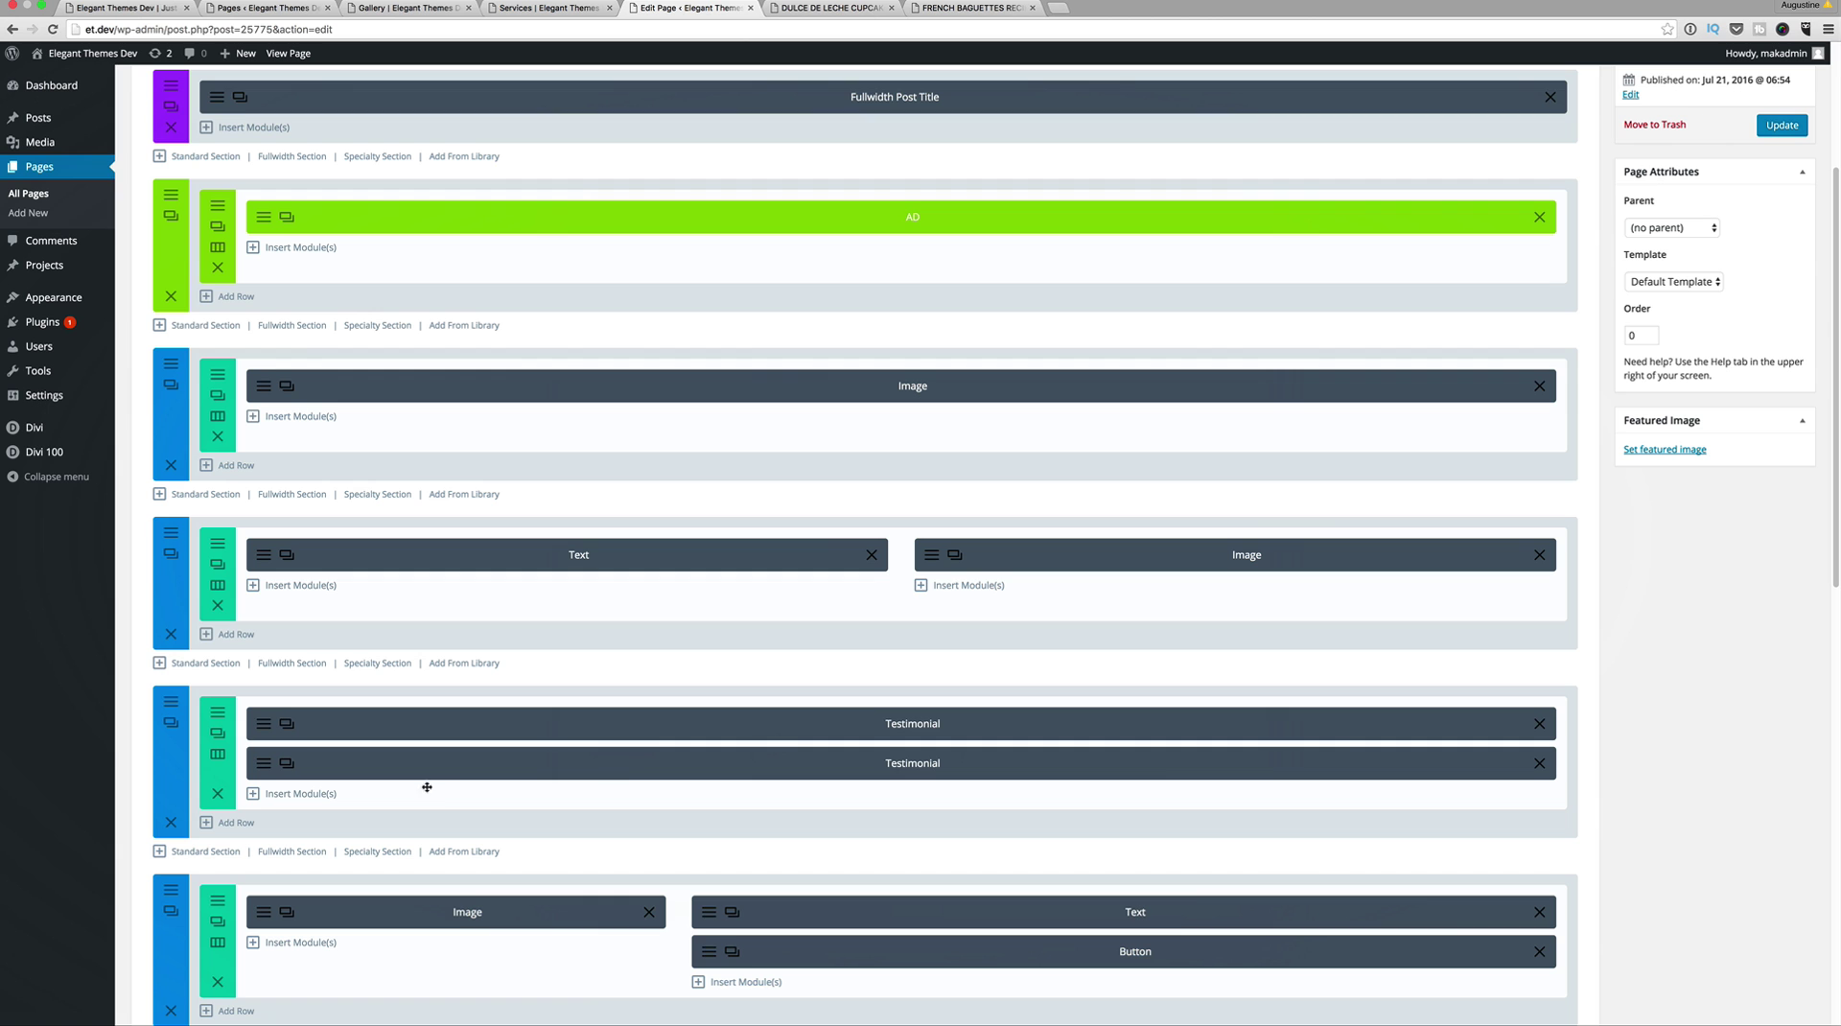
Step: Delete the extra Testimonial module and review the original's author, job title Teacher, company Gallifrey and quote
{"action": "left_click", "coordinate": [1539, 763]}
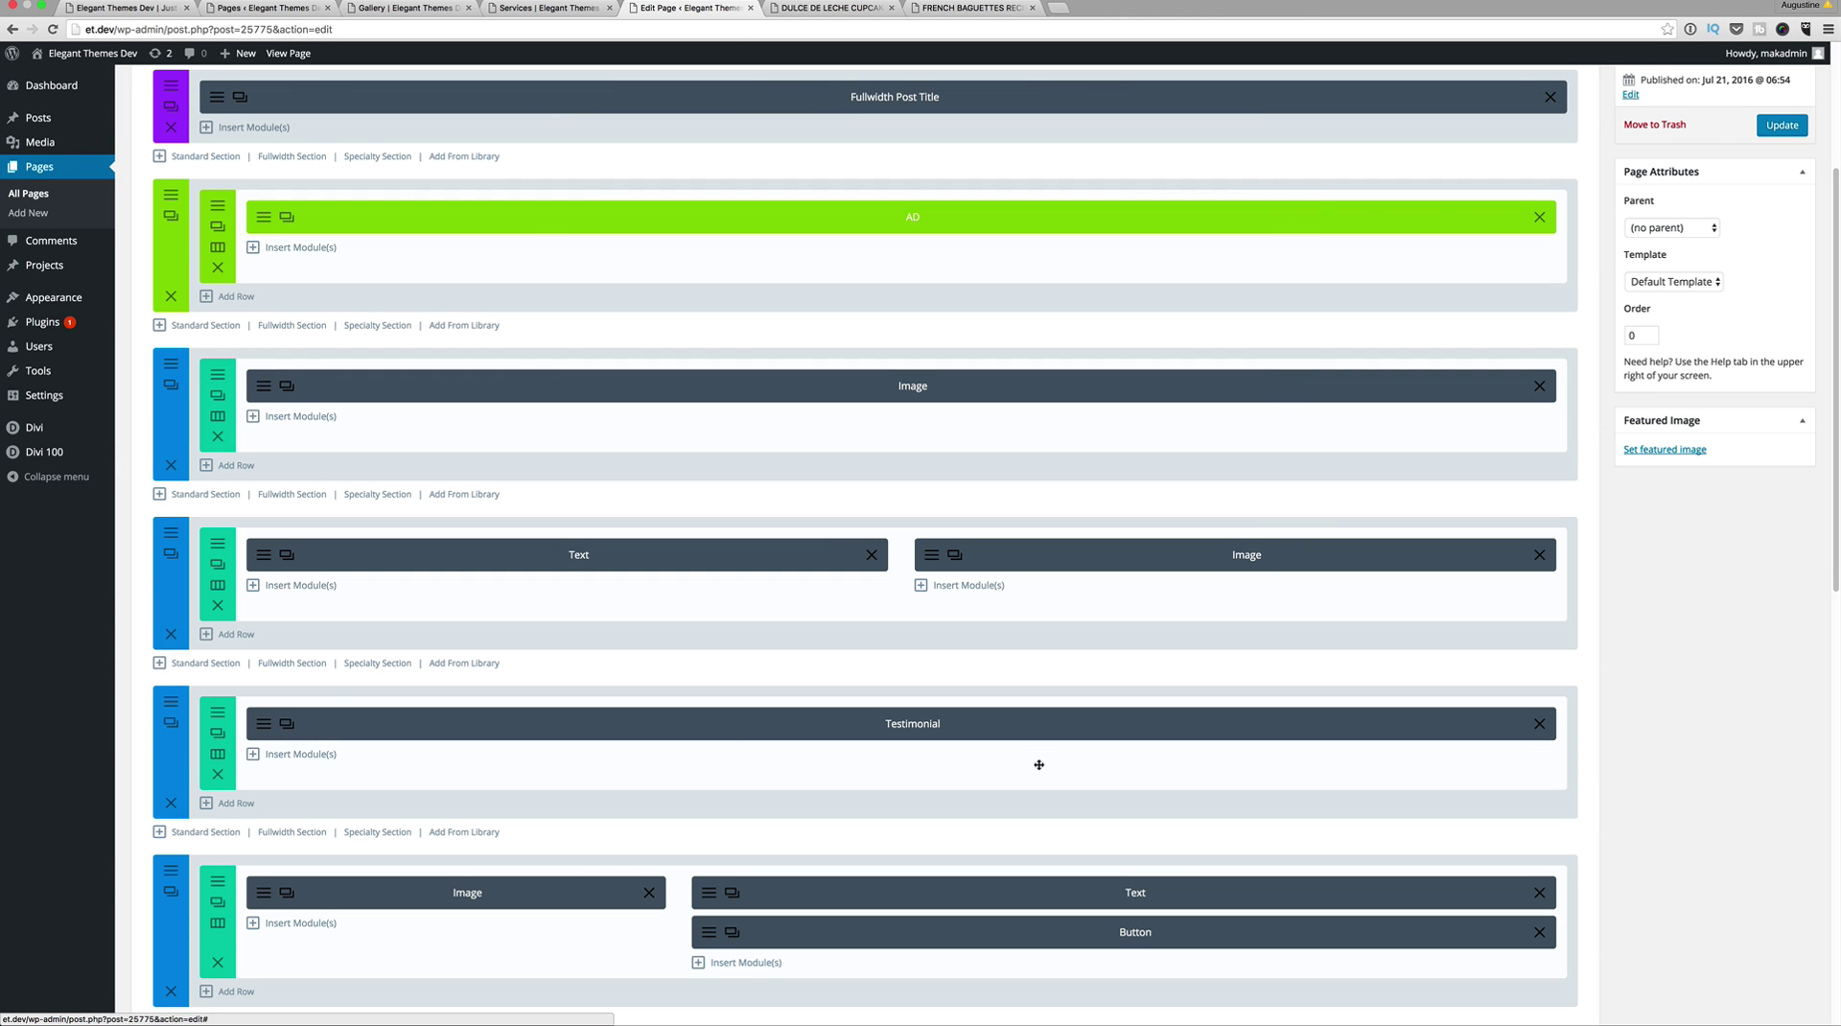
{"action": "left_click", "coordinate": [264, 726]}
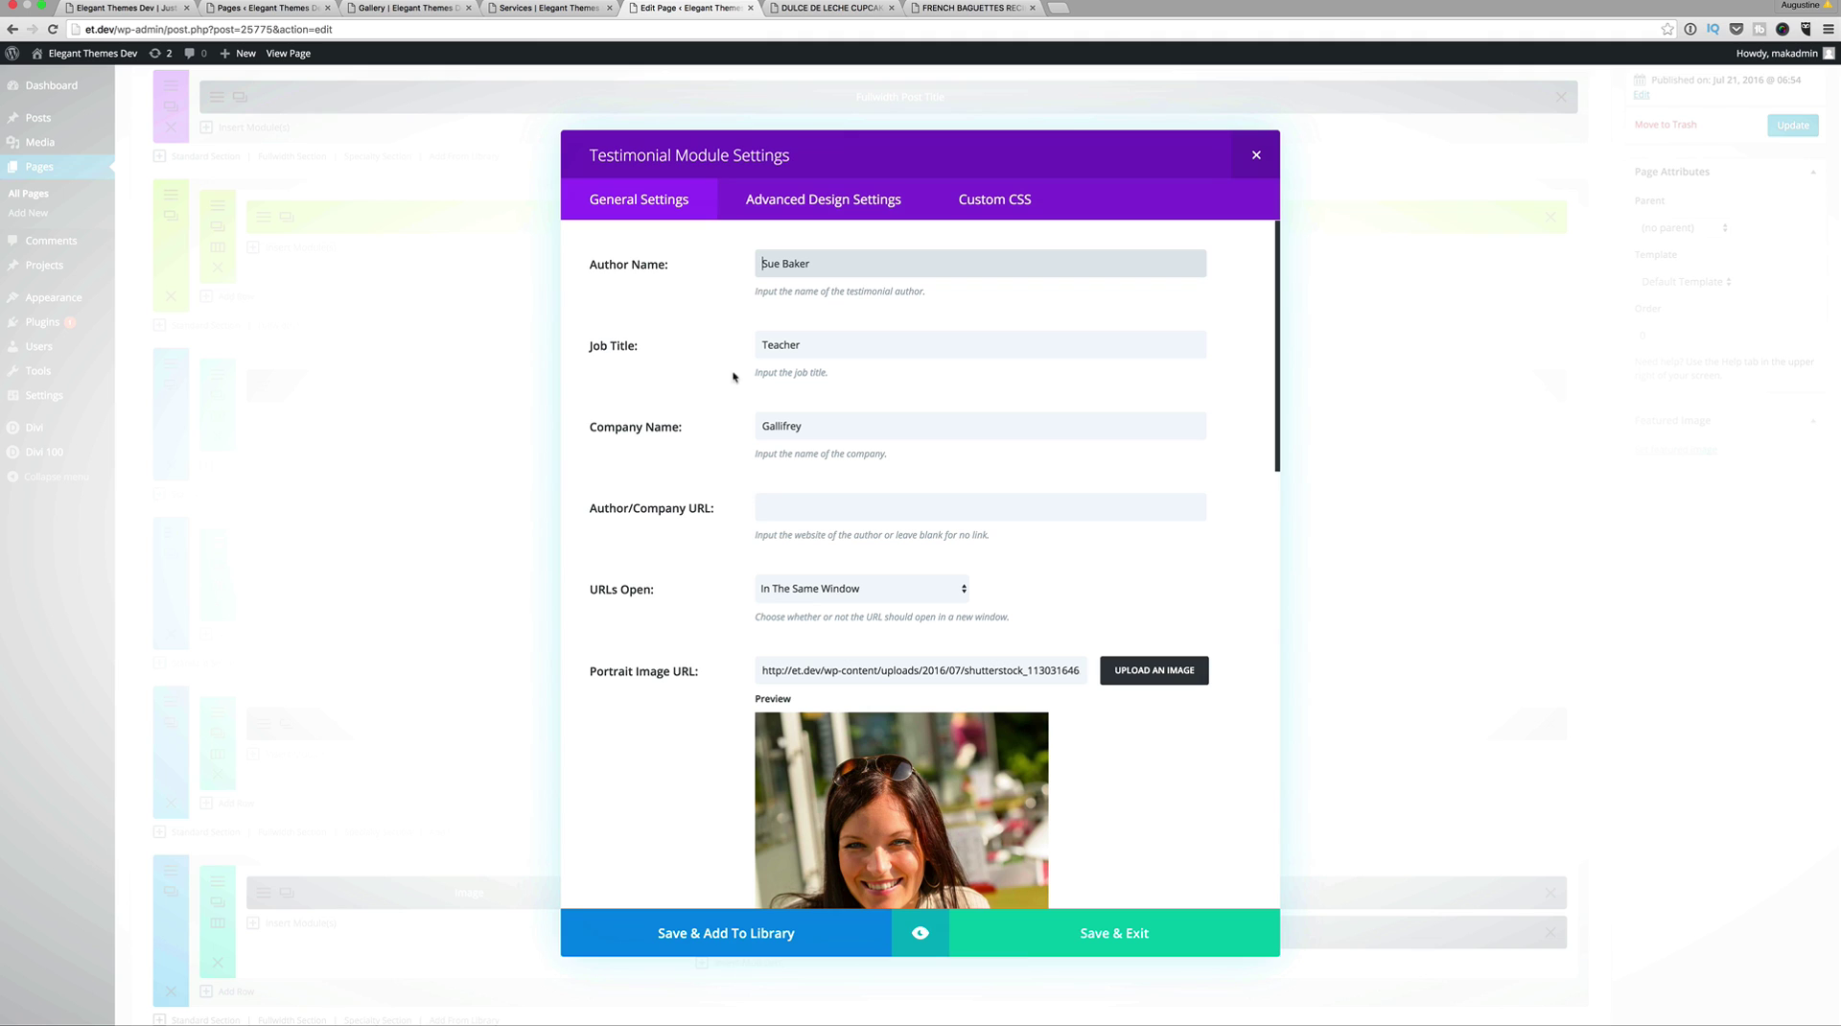
{"action": "triple_click", "coordinate": [791, 261]}
{"action": "triple_click", "coordinate": [816, 351]}
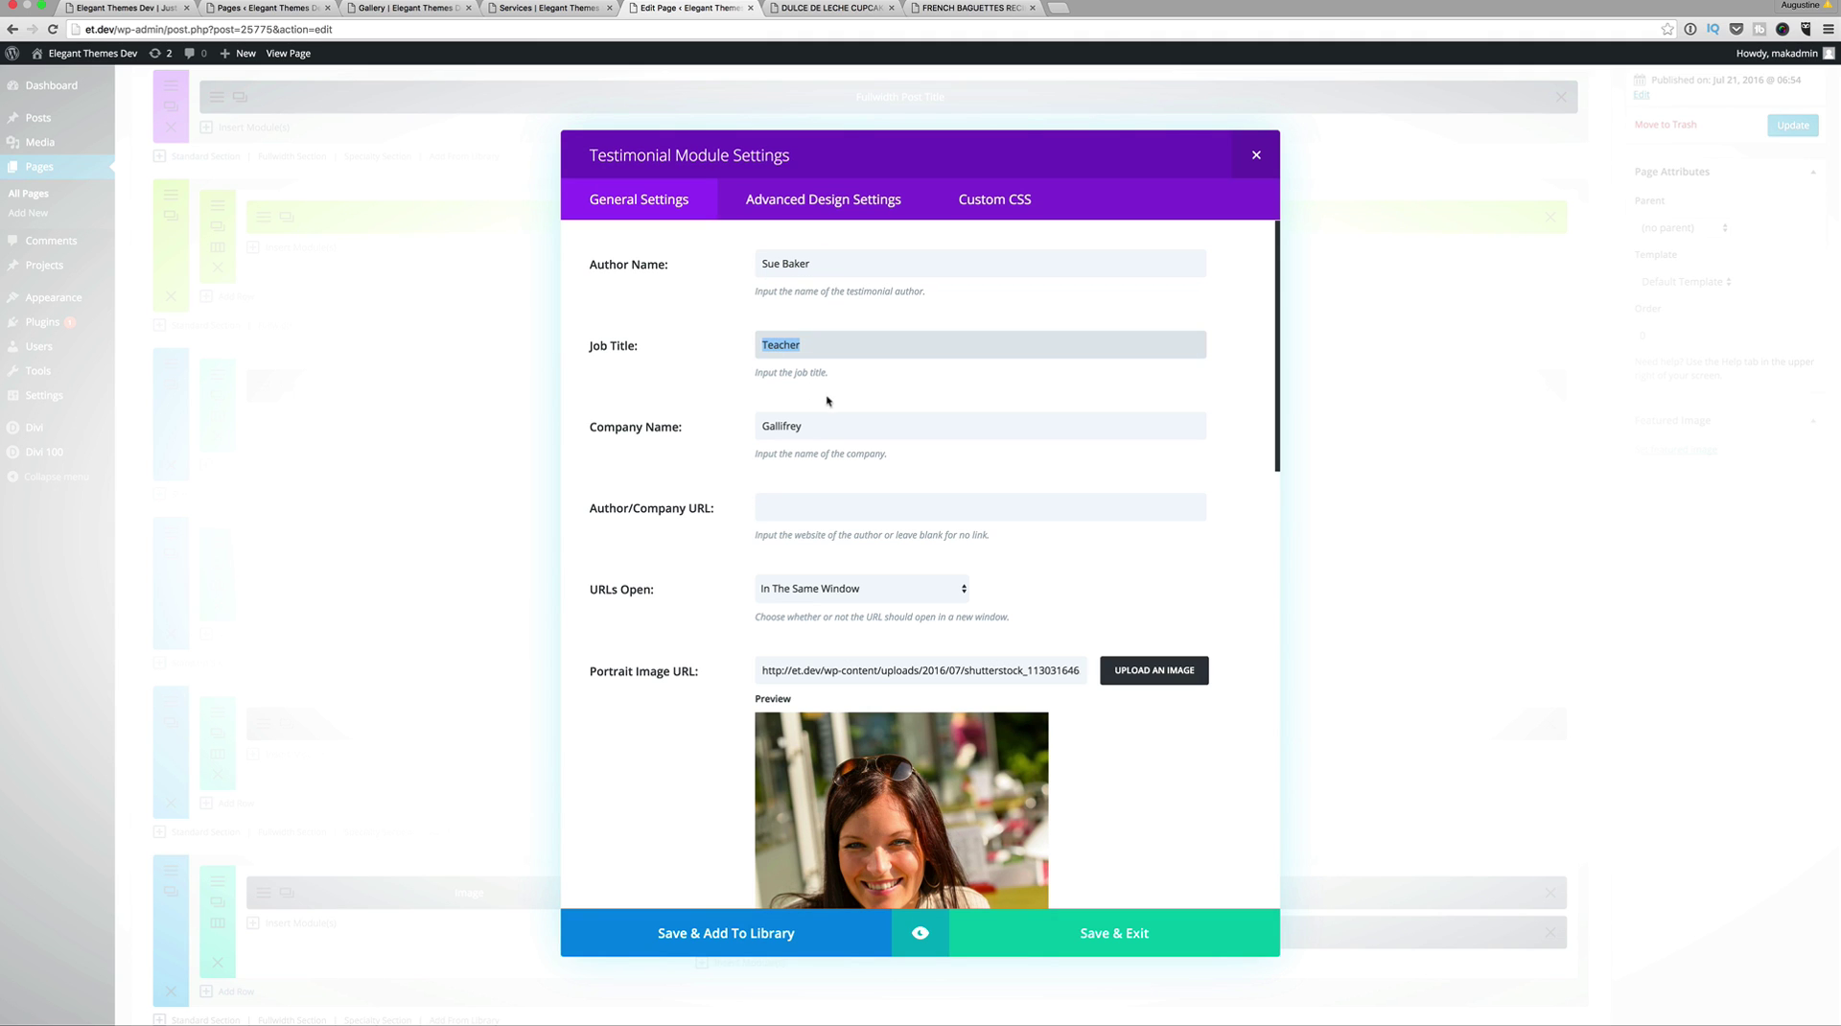
{"action": "left_click", "coordinate": [822, 429]}
{"action": "triple_click", "coordinate": [823, 428]}
{"action": "scroll", "coordinate": [696, 524], "scroll_direction": "down", "scroll_amount": 3}
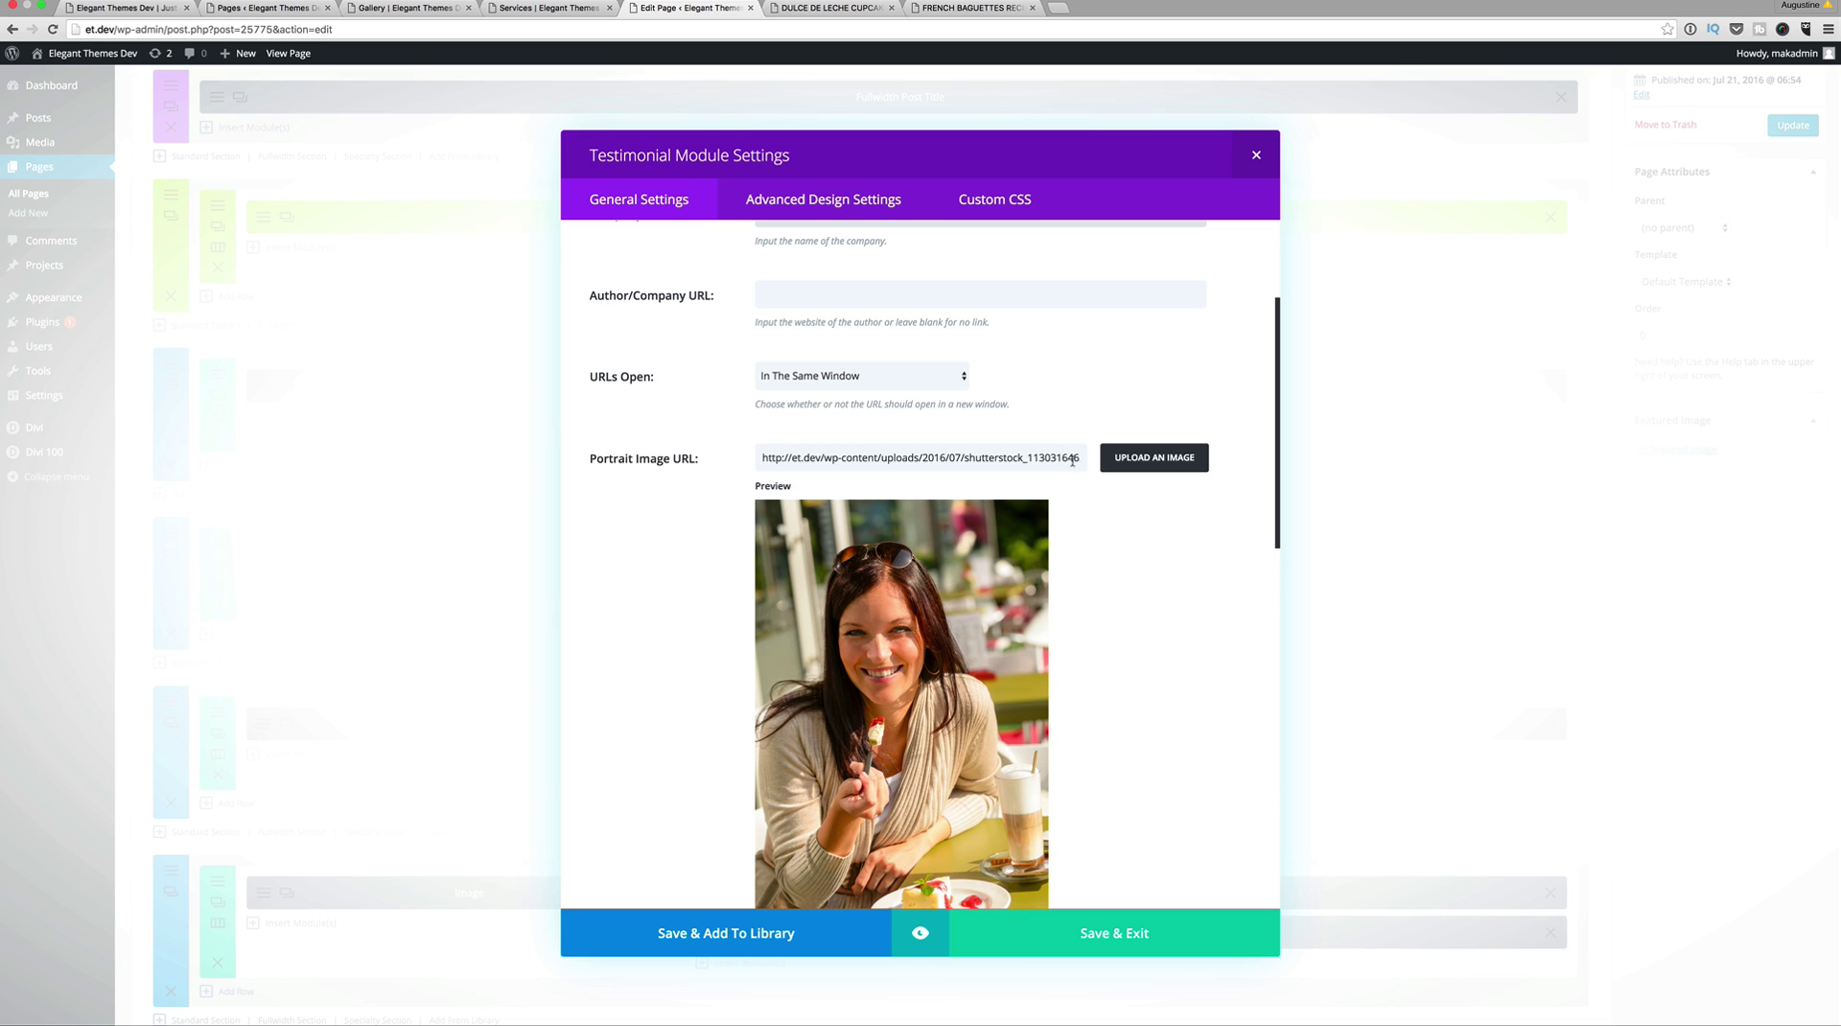
{"action": "scroll", "coordinate": [1121, 692], "scroll_direction": "down", "scroll_amount": 3}
{"action": "scroll", "coordinate": [1122, 691], "scroll_direction": "down", "scroll_amount": 12}
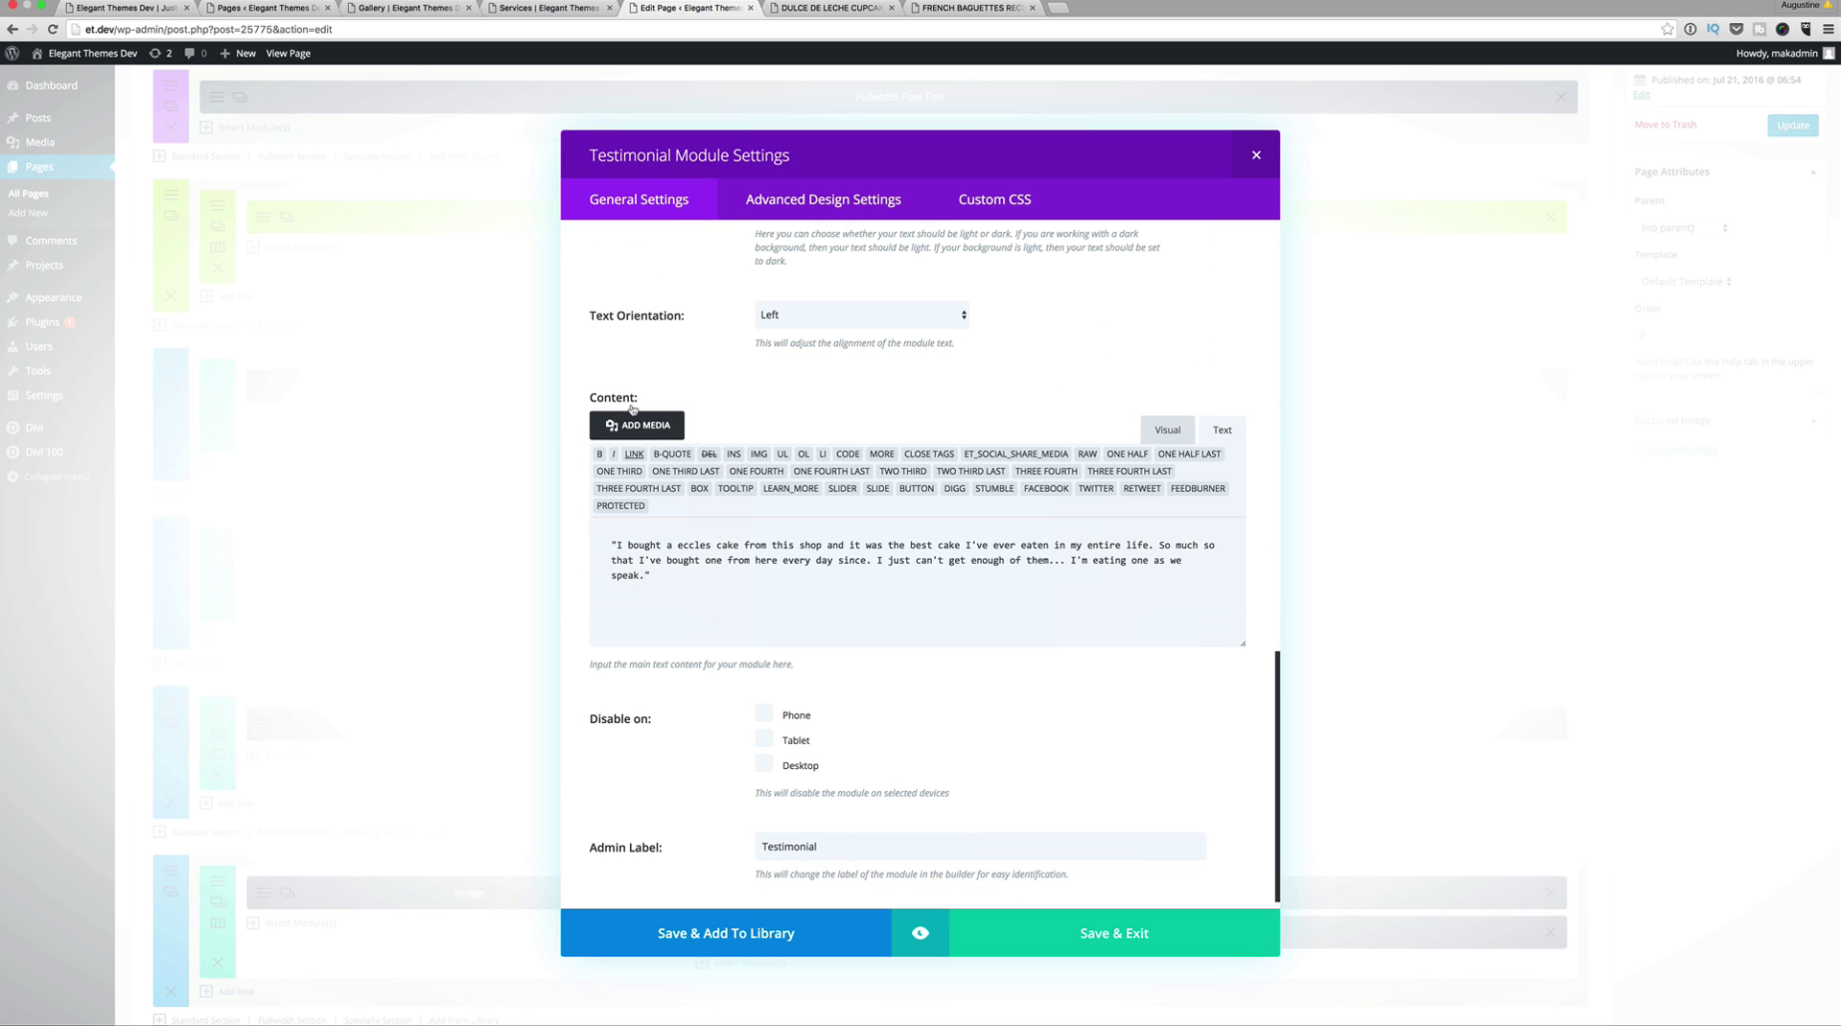
{"action": "left_click_drag", "start_coordinate": [651, 580], "coordinate": [609, 536]}
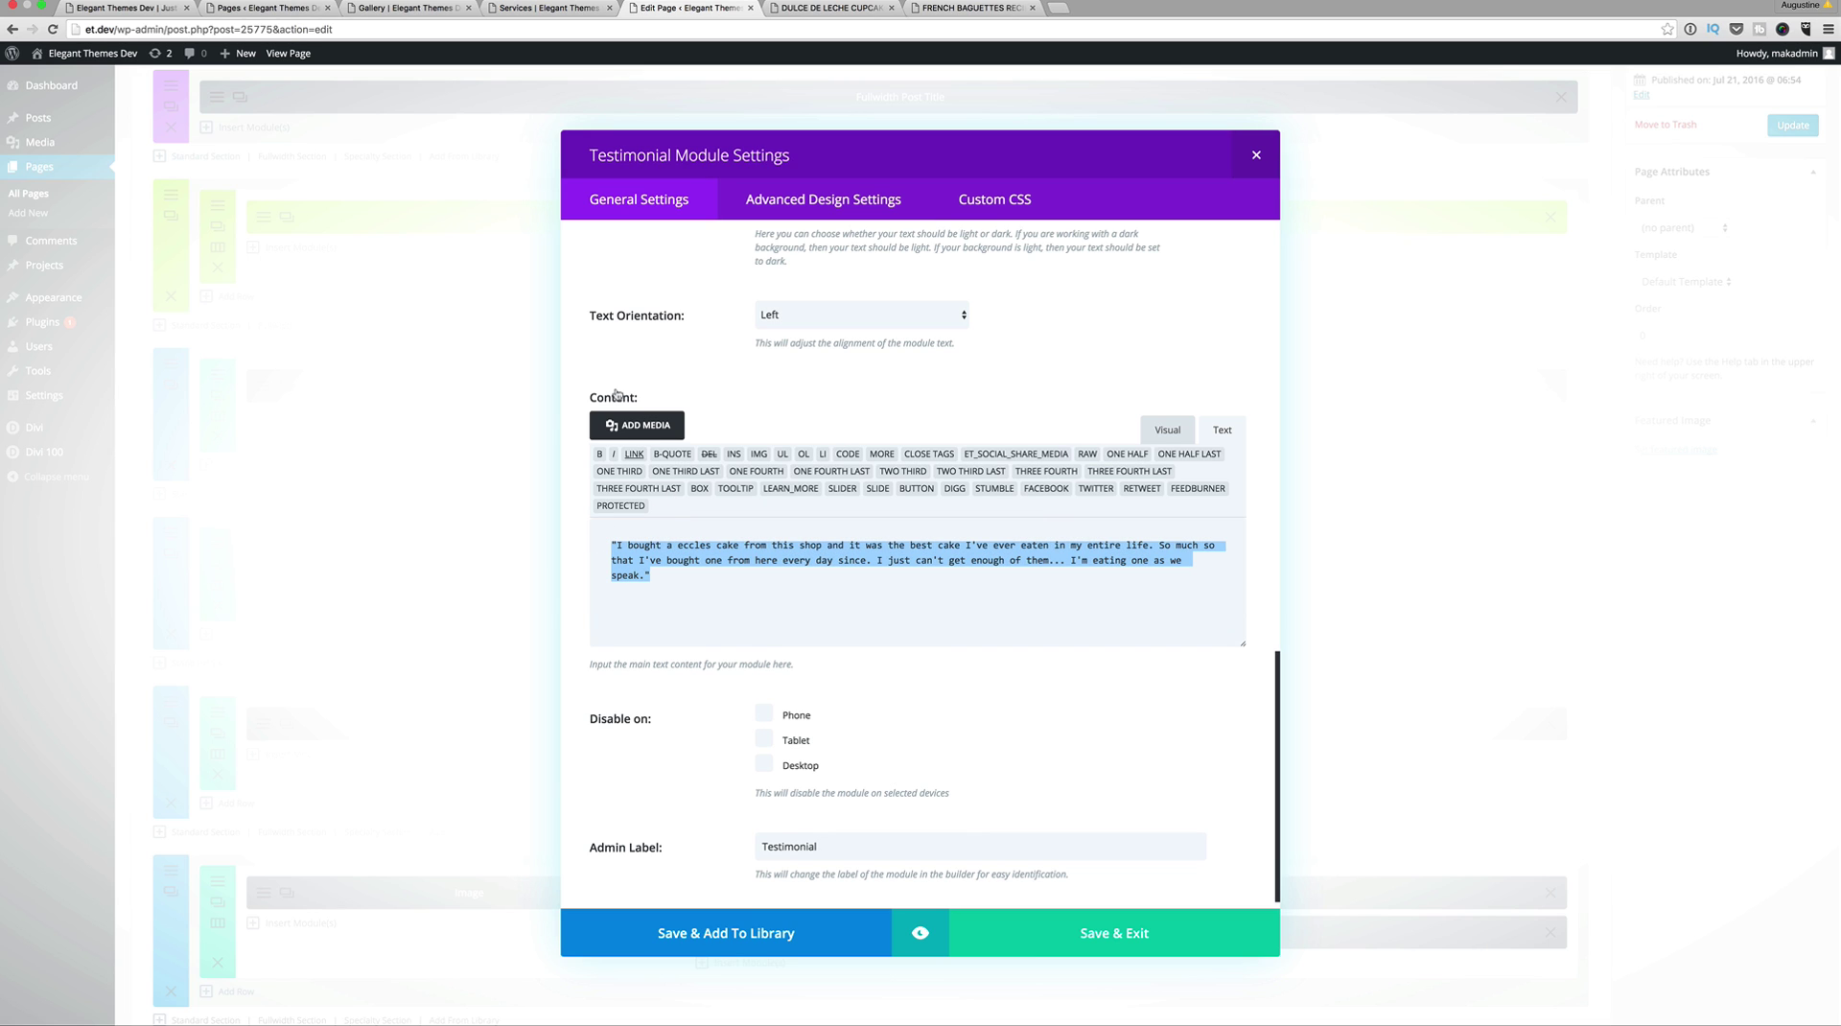
{"action": "scroll", "coordinate": [931, 593], "scroll_direction": "down", "scroll_amount": 1}
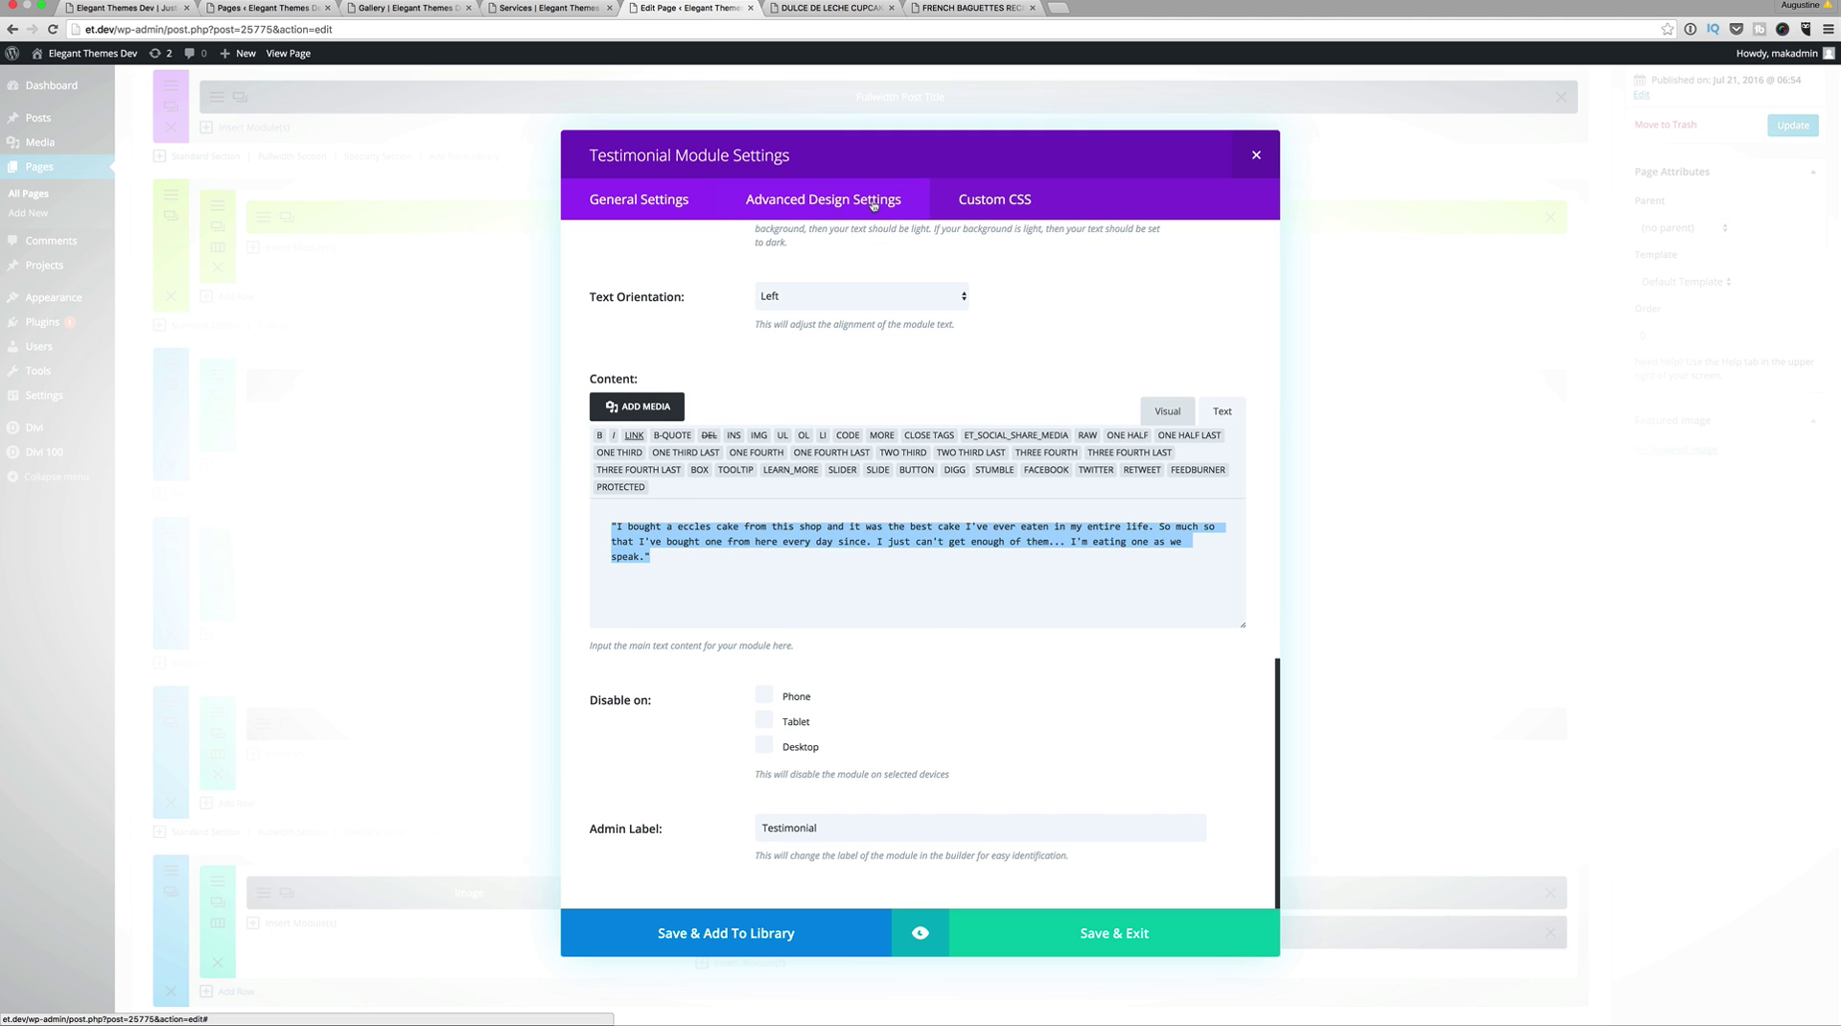
Step: Check the Portrait Border Radius of 100 in advanced design, preview the testimonial, and close
{"action": "left_click", "coordinate": [874, 203]}
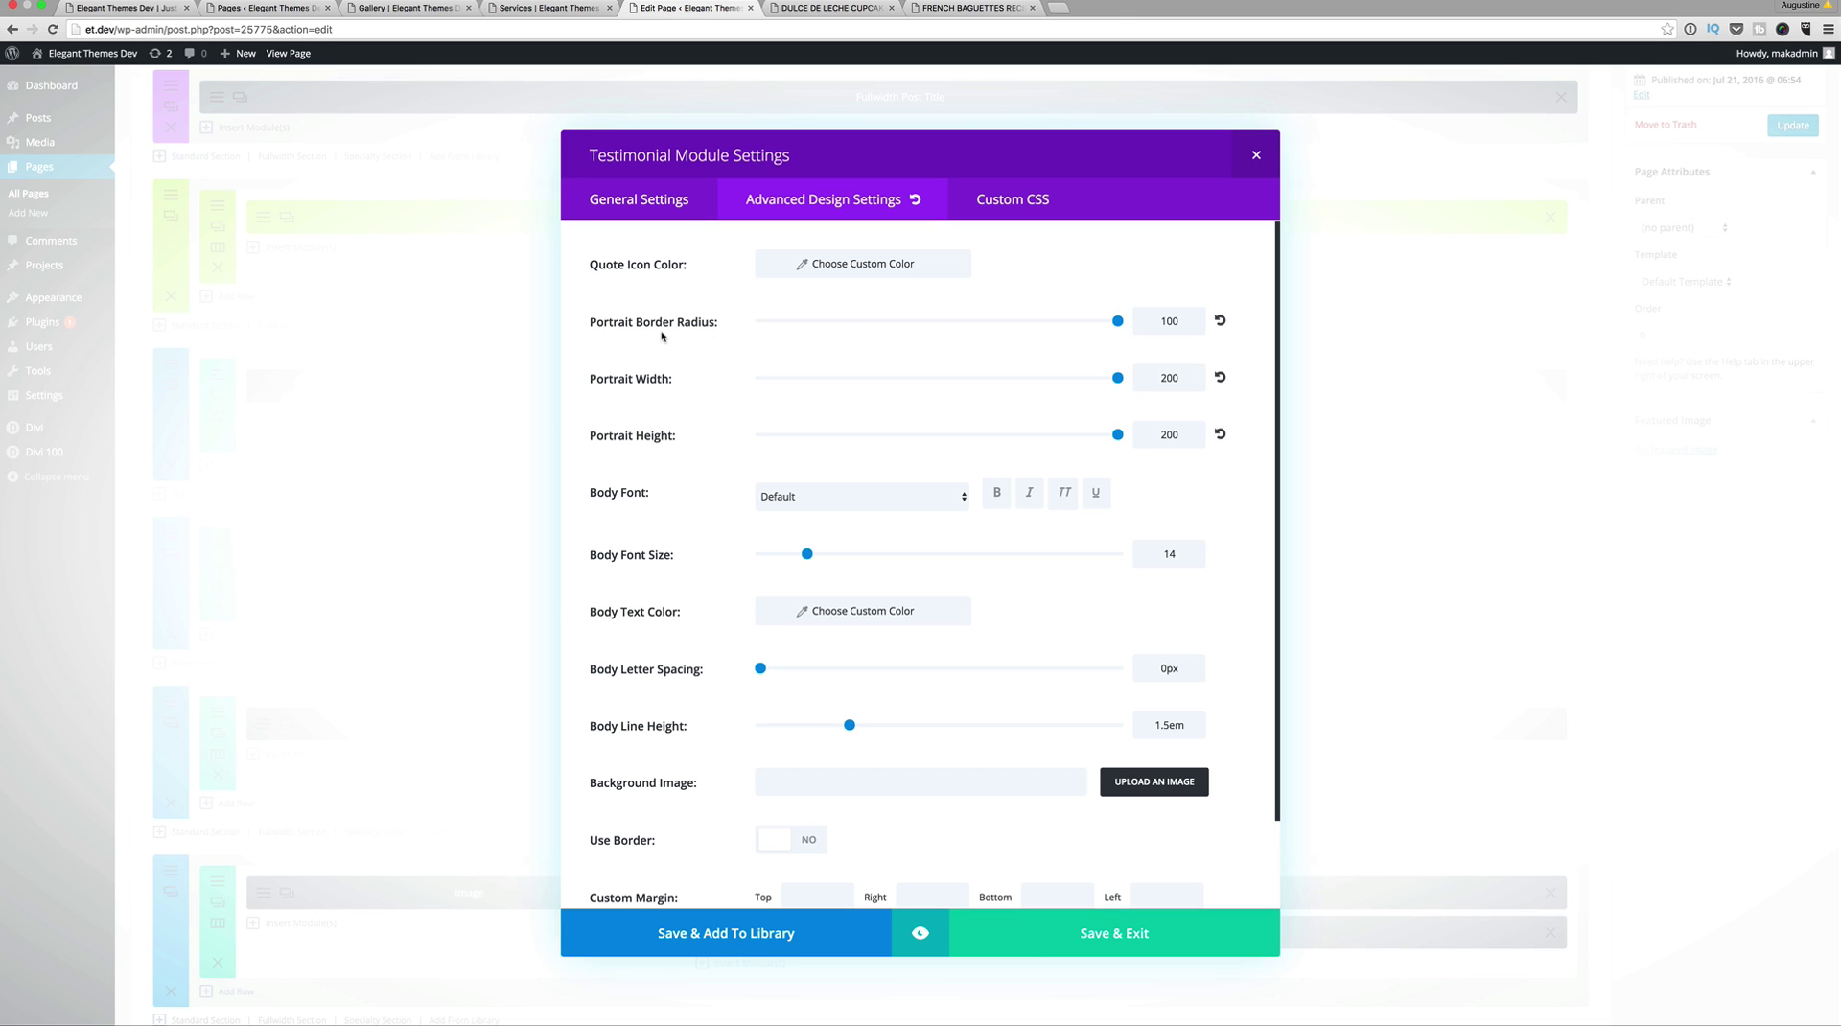
{"action": "left_click_drag", "start_coordinate": [1187, 320], "coordinate": [1144, 315]}
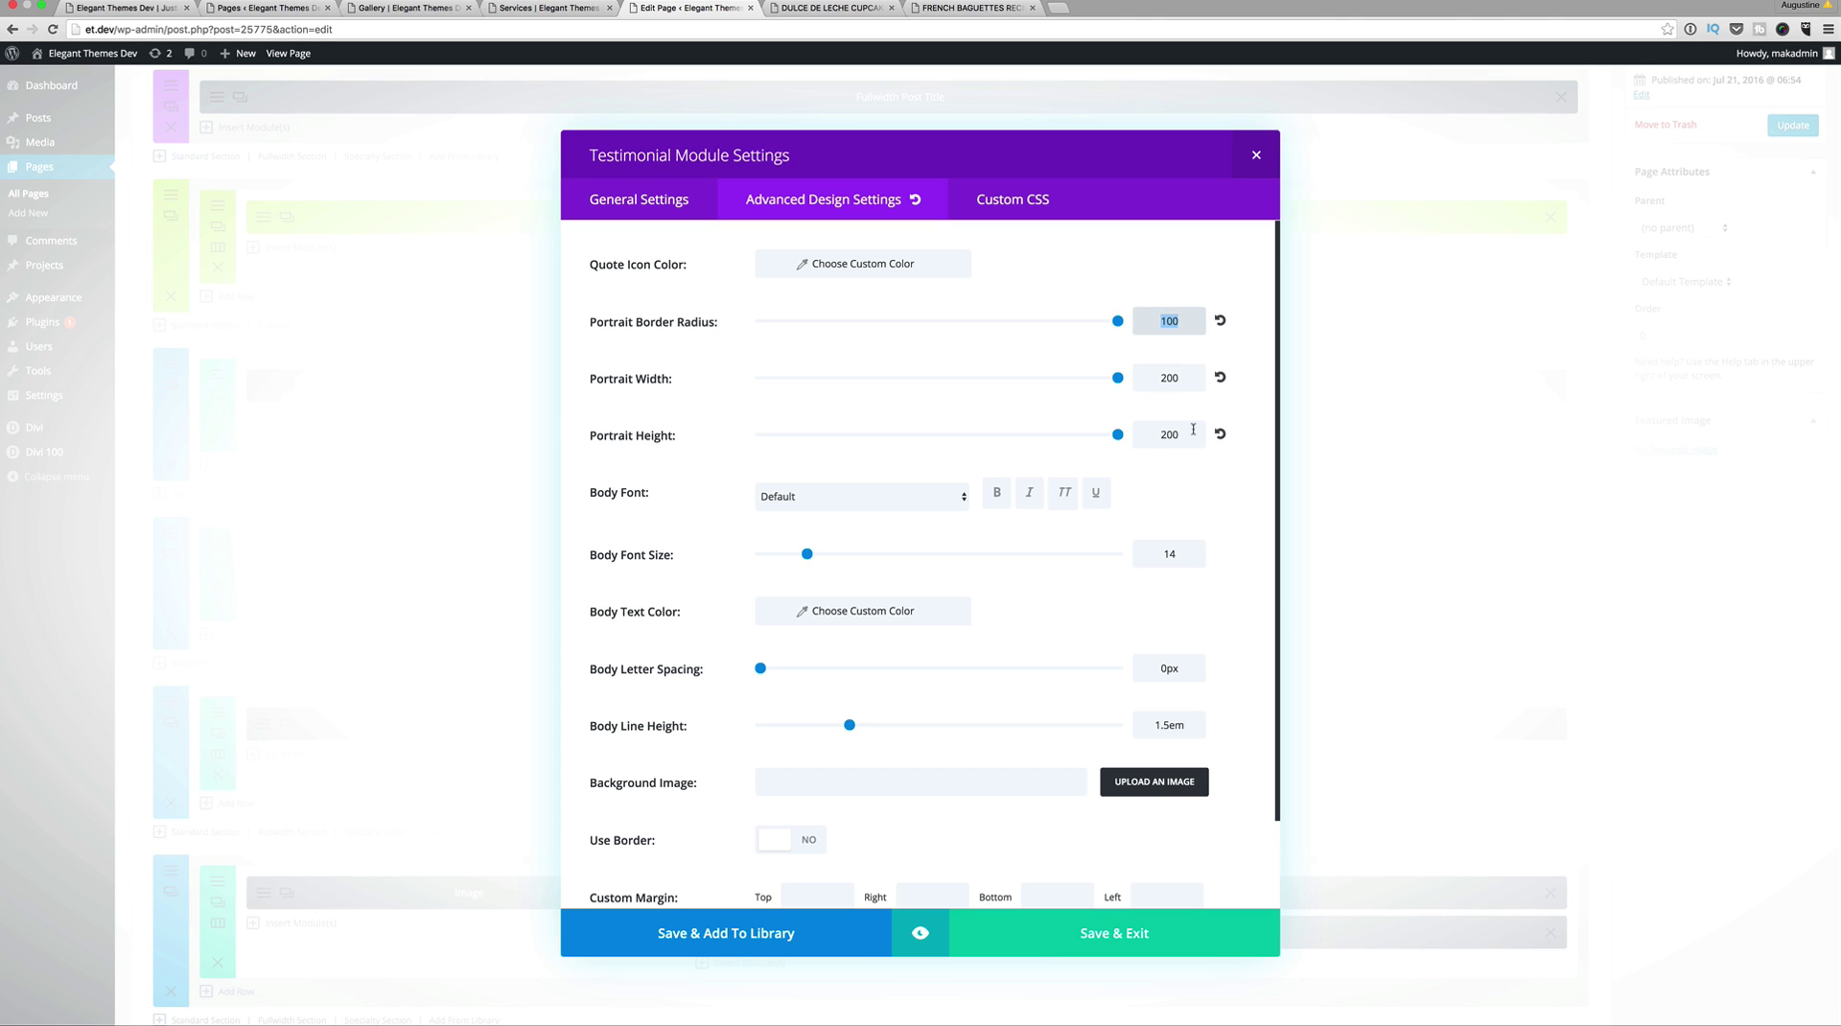
{"action": "left_click", "coordinate": [919, 935]}
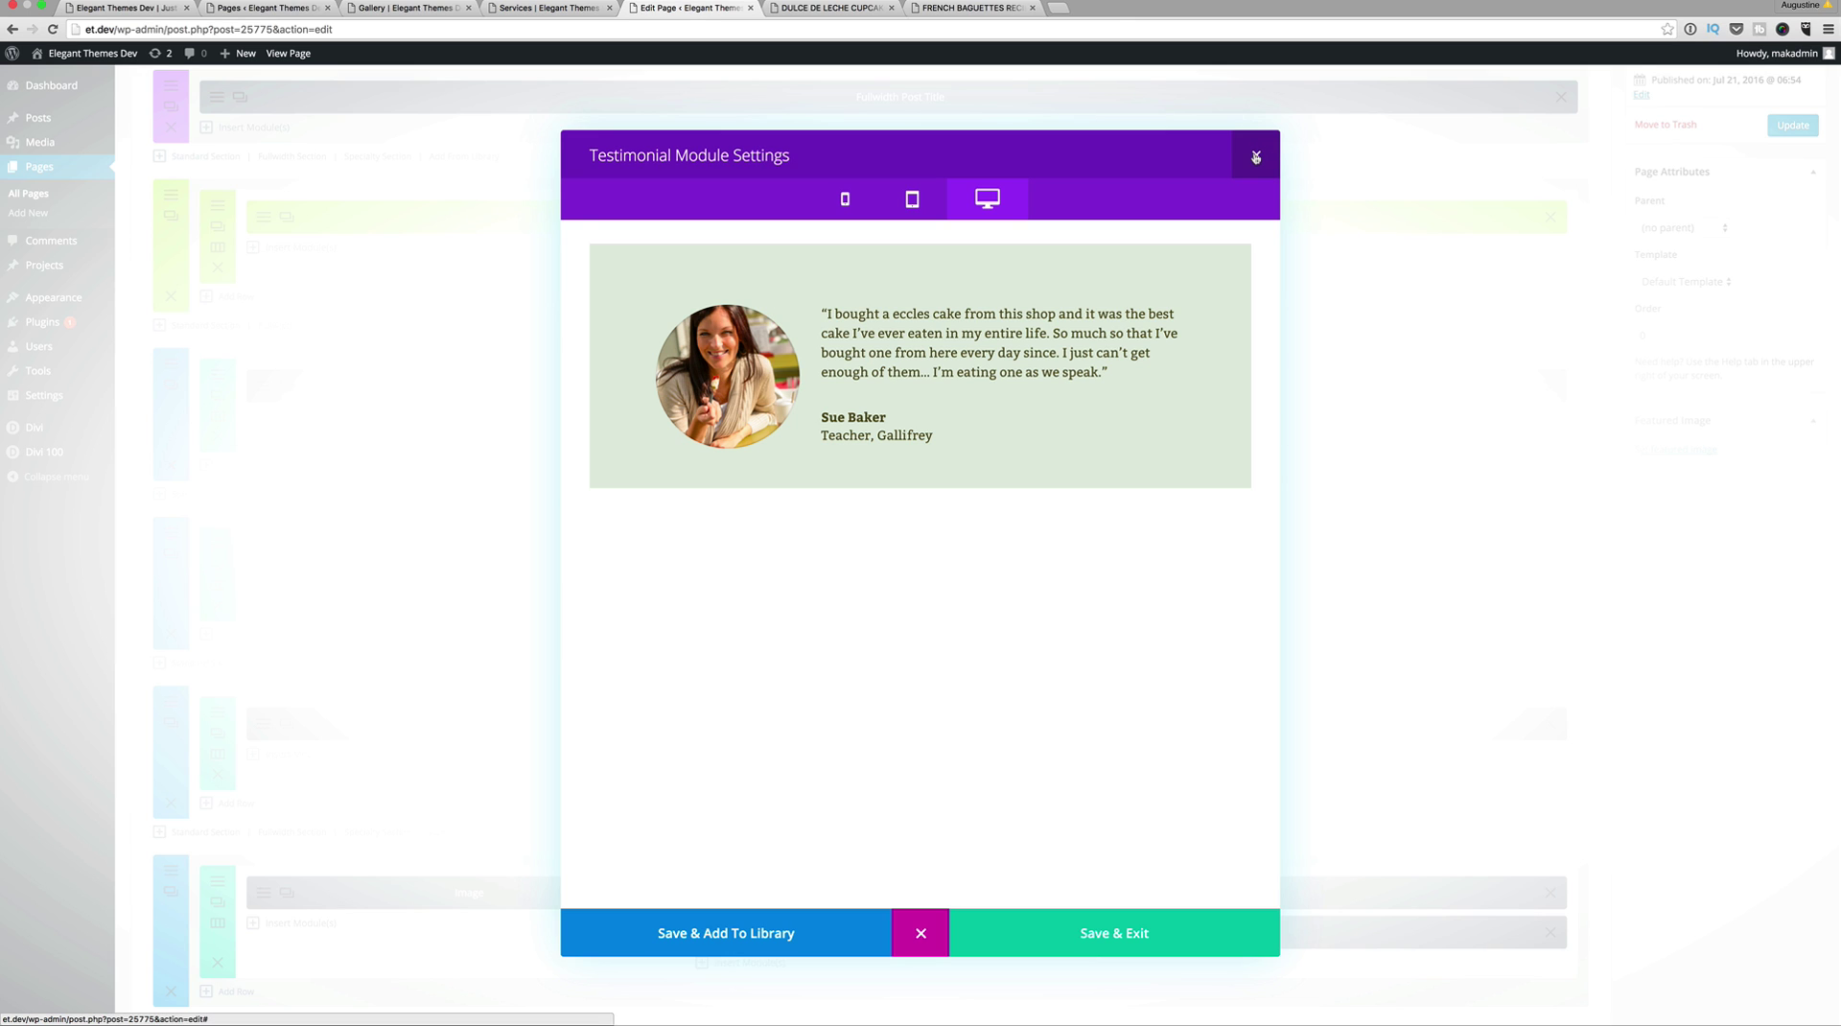
{"action": "left_click", "coordinate": [1255, 156]}
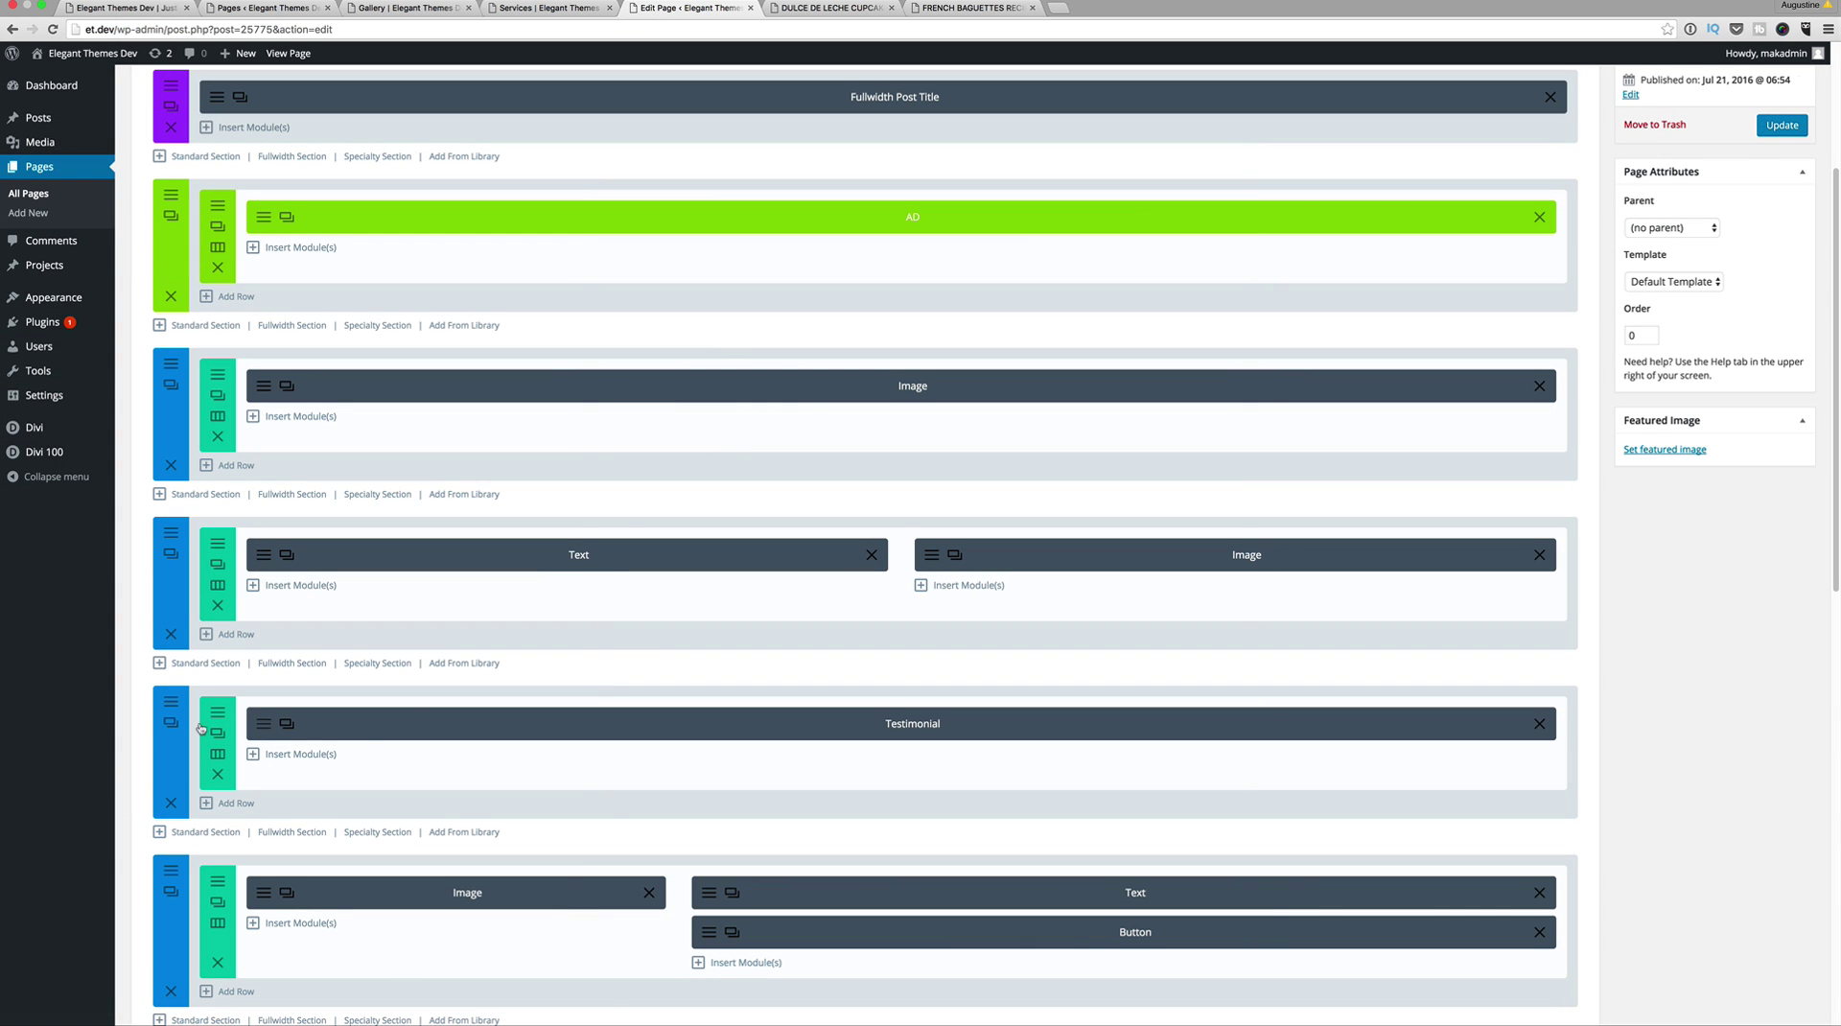
Step: Store the testimonial section in the Divi Library as global item 'Testimonial'
{"action": "scroll", "coordinate": [175, 767], "scroll_direction": "down", "scroll_amount": 1}
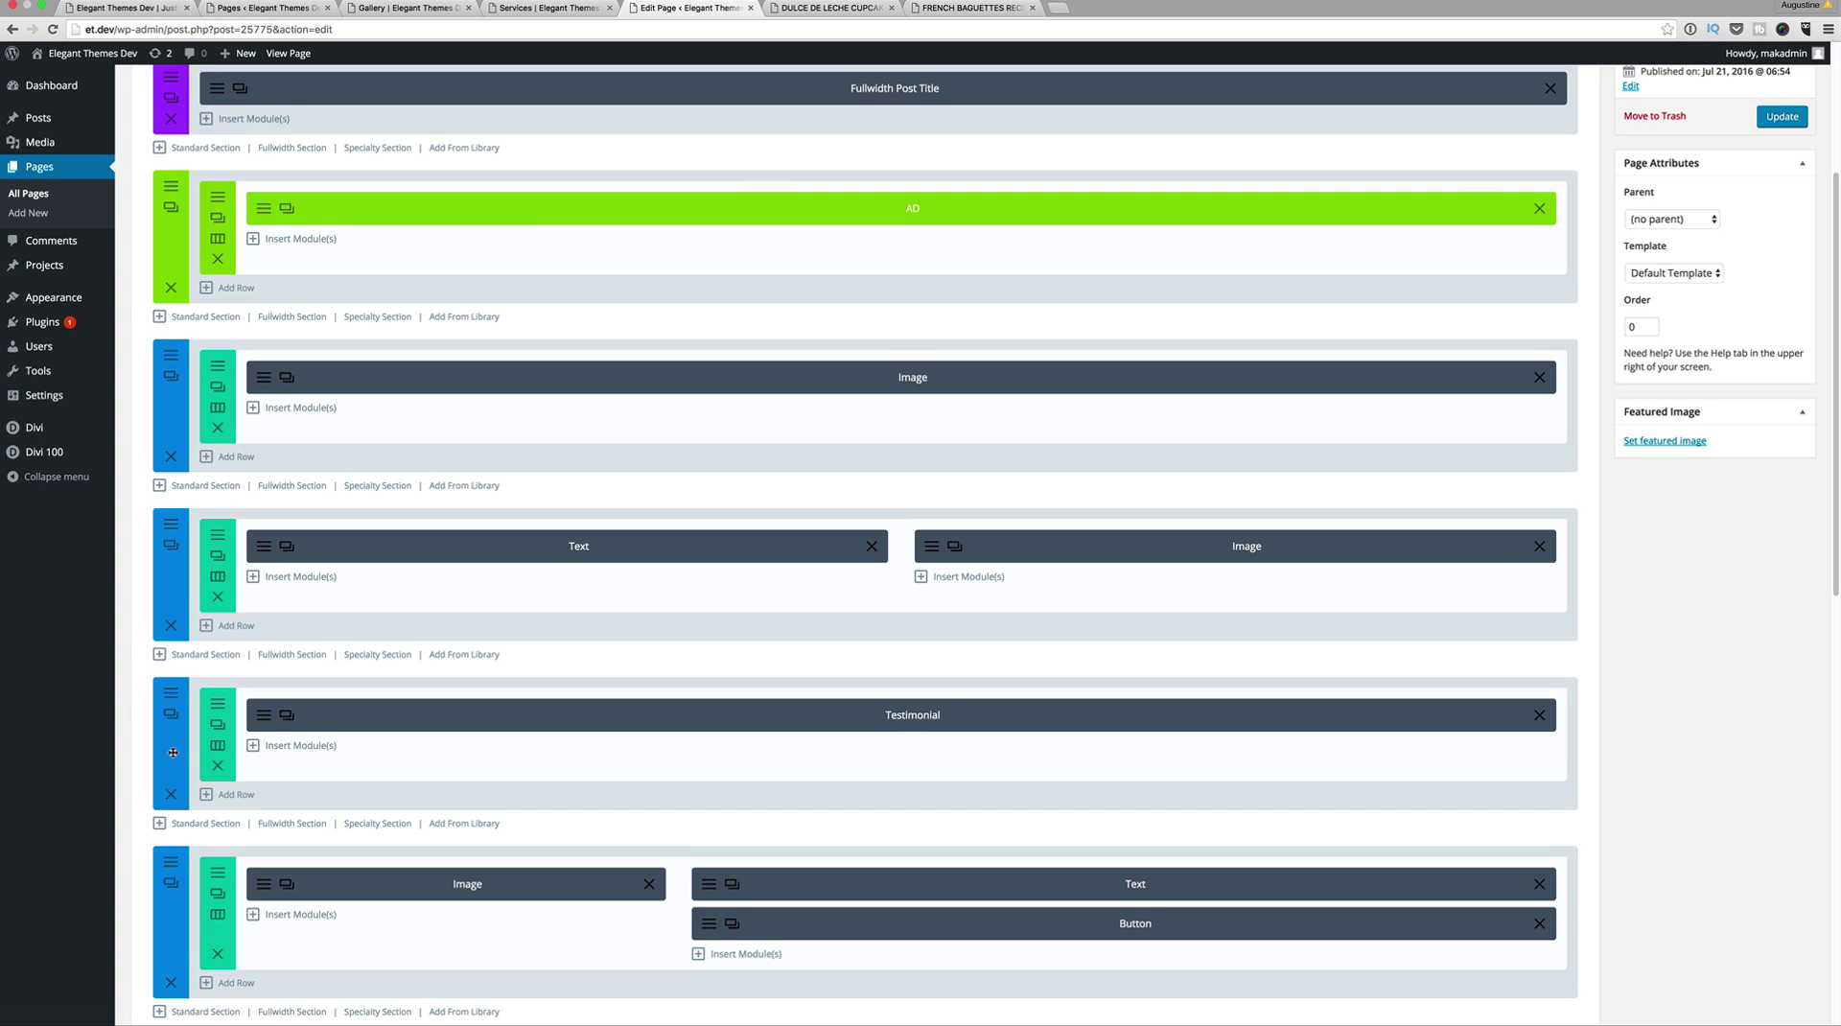
{"action": "right_click", "coordinate": [172, 753]}
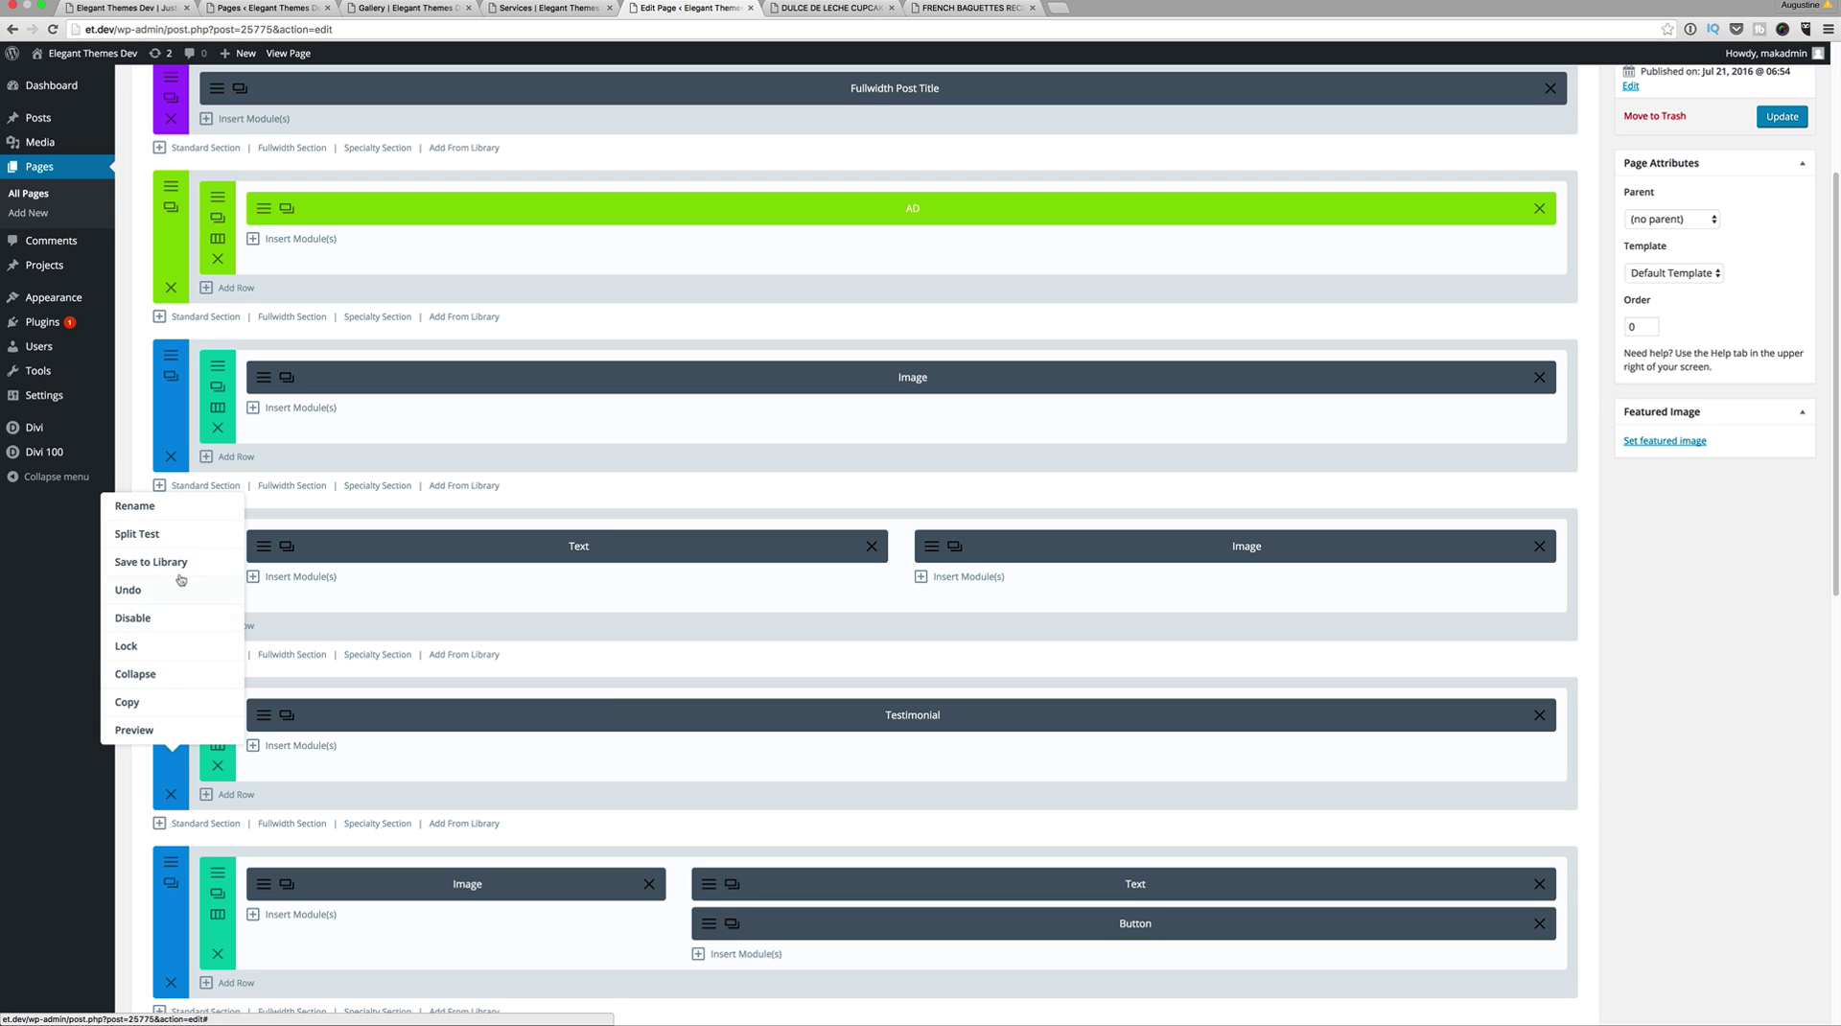
{"action": "left_click", "coordinate": [179, 562]}
{"action": "type", "text": "Testimonial"}
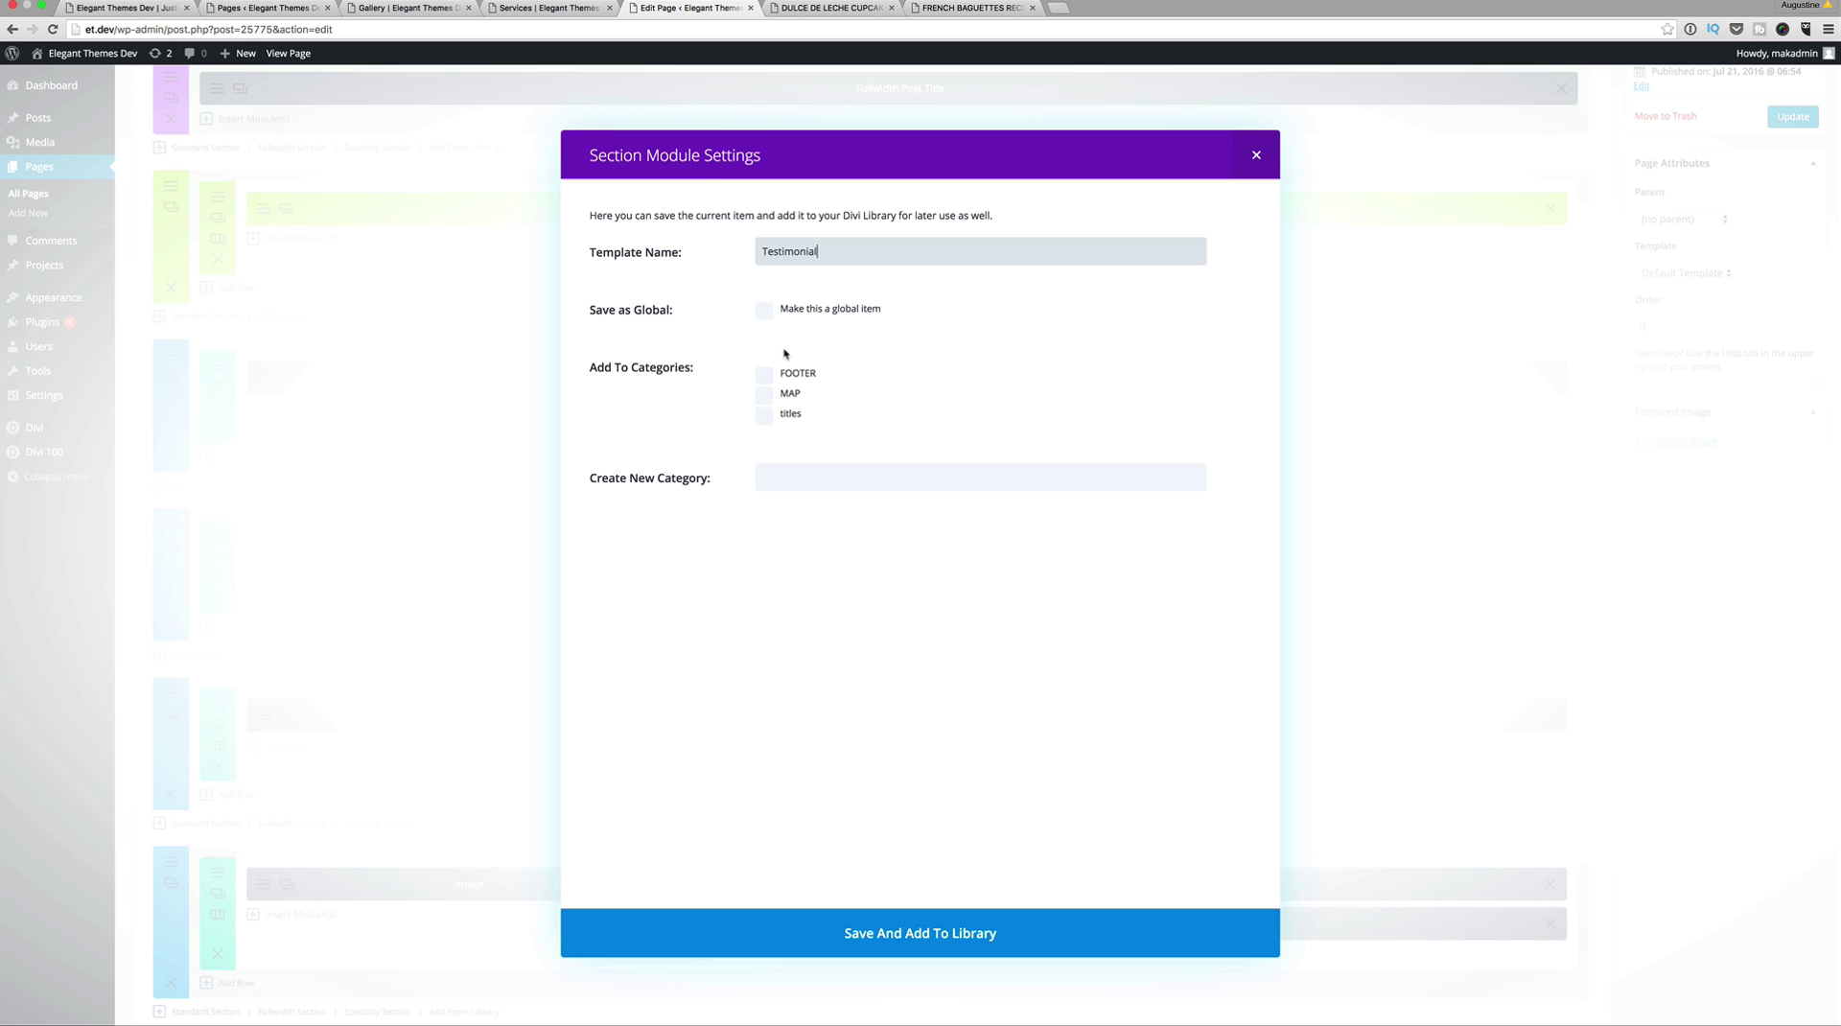
{"action": "left_click", "coordinate": [764, 310]}
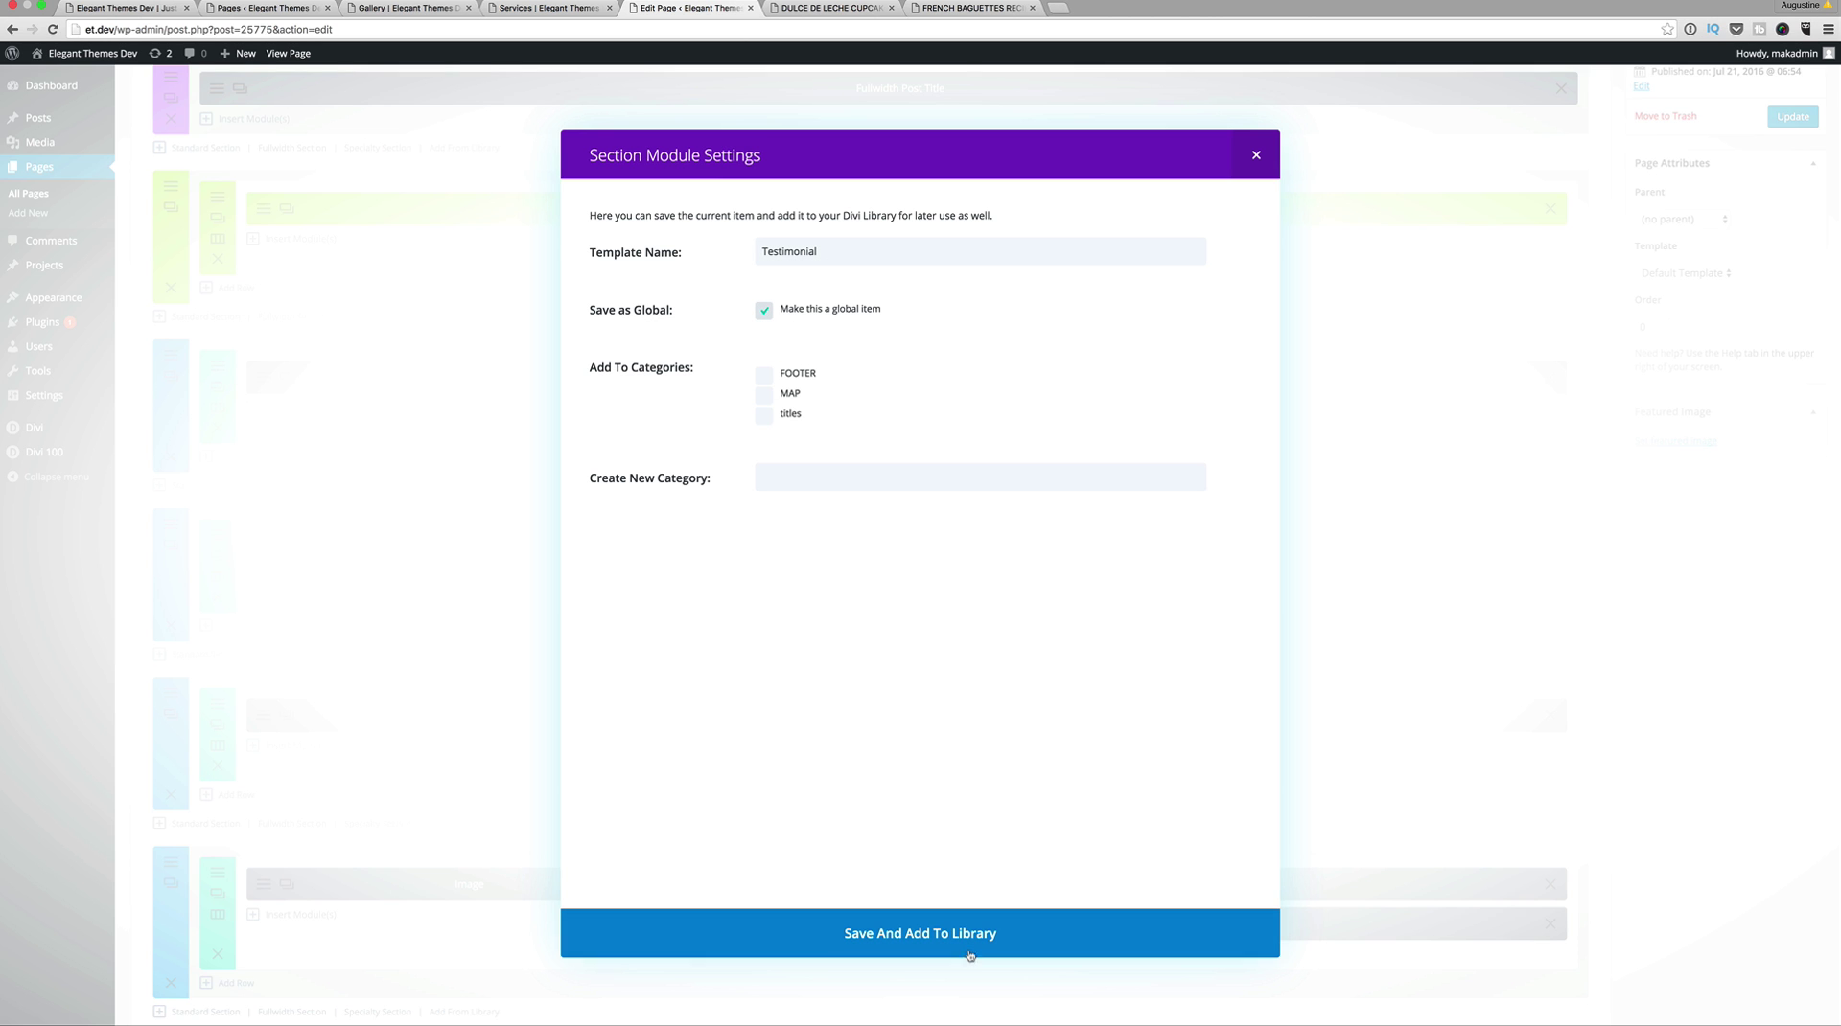
{"action": "left_click", "coordinate": [985, 940]}
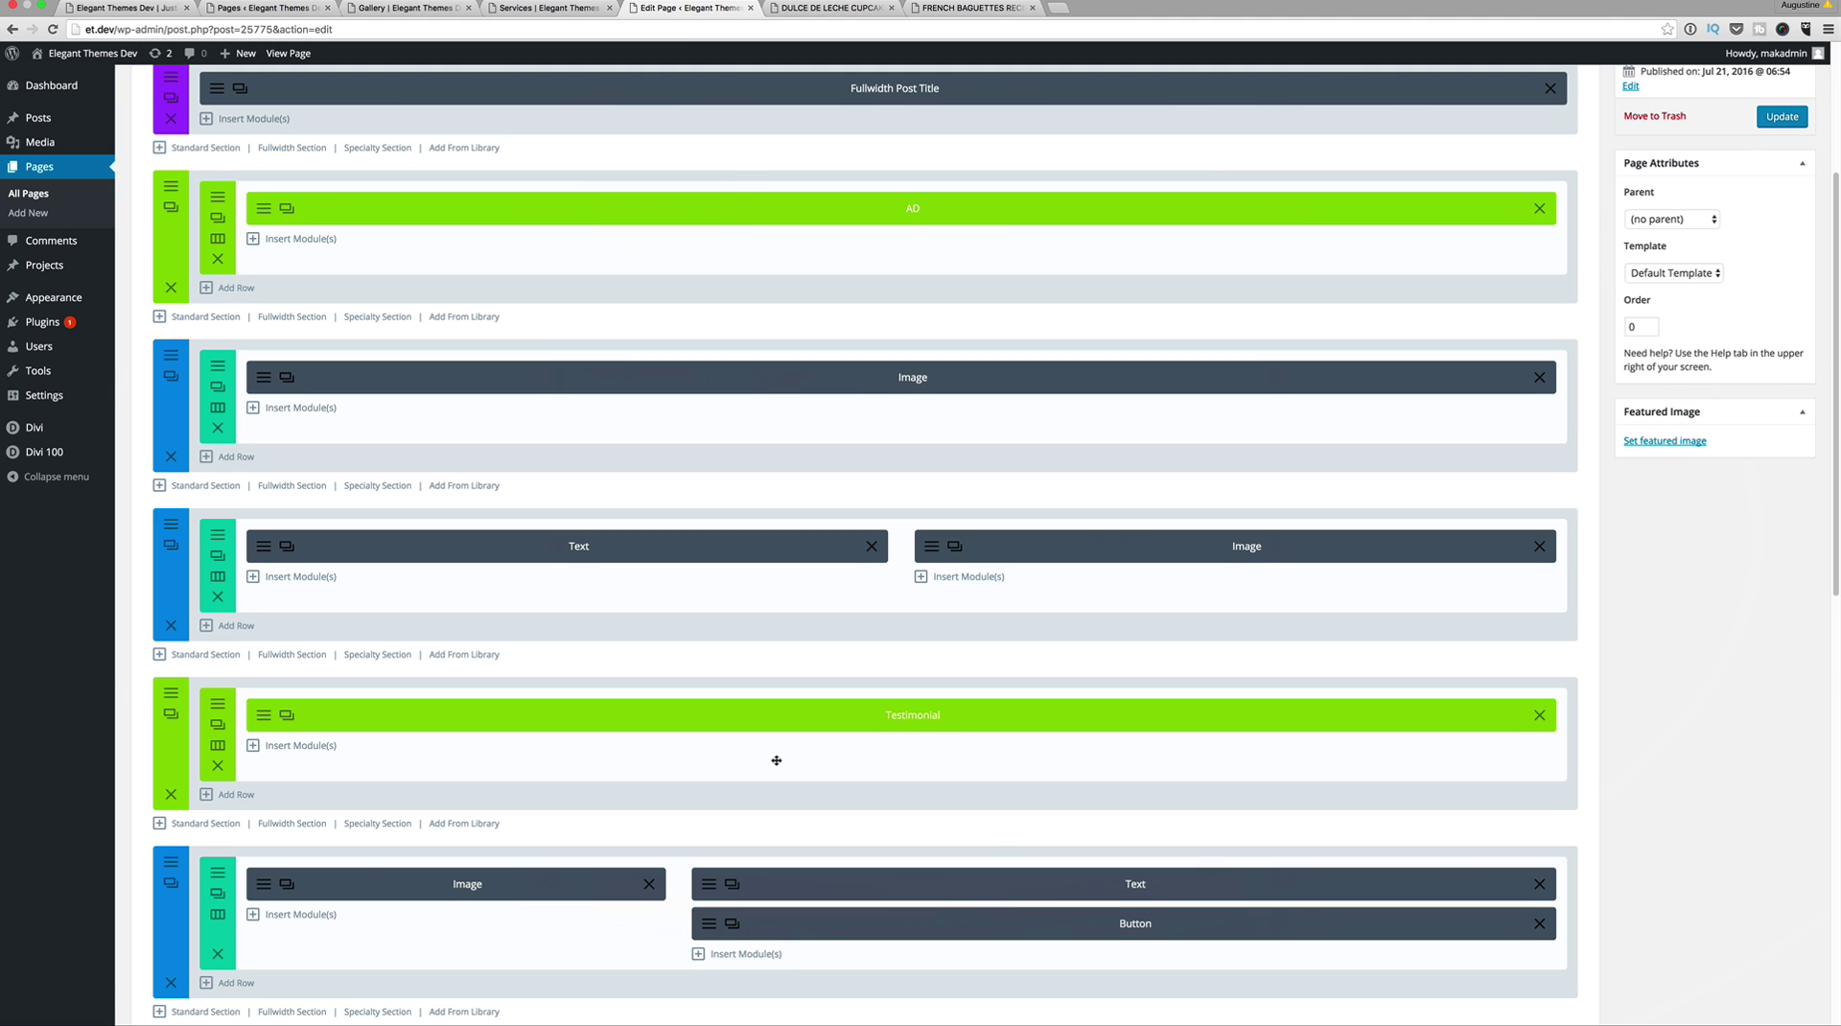
{"action": "scroll", "coordinate": [775, 754], "scroll_direction": "down", "scroll_amount": 5}
Step: Add a 1/3 + 2/3 column row under the Image, Text and Button row
{"action": "scroll", "coordinate": [777, 760], "scroll_direction": "down", "scroll_amount": 1}
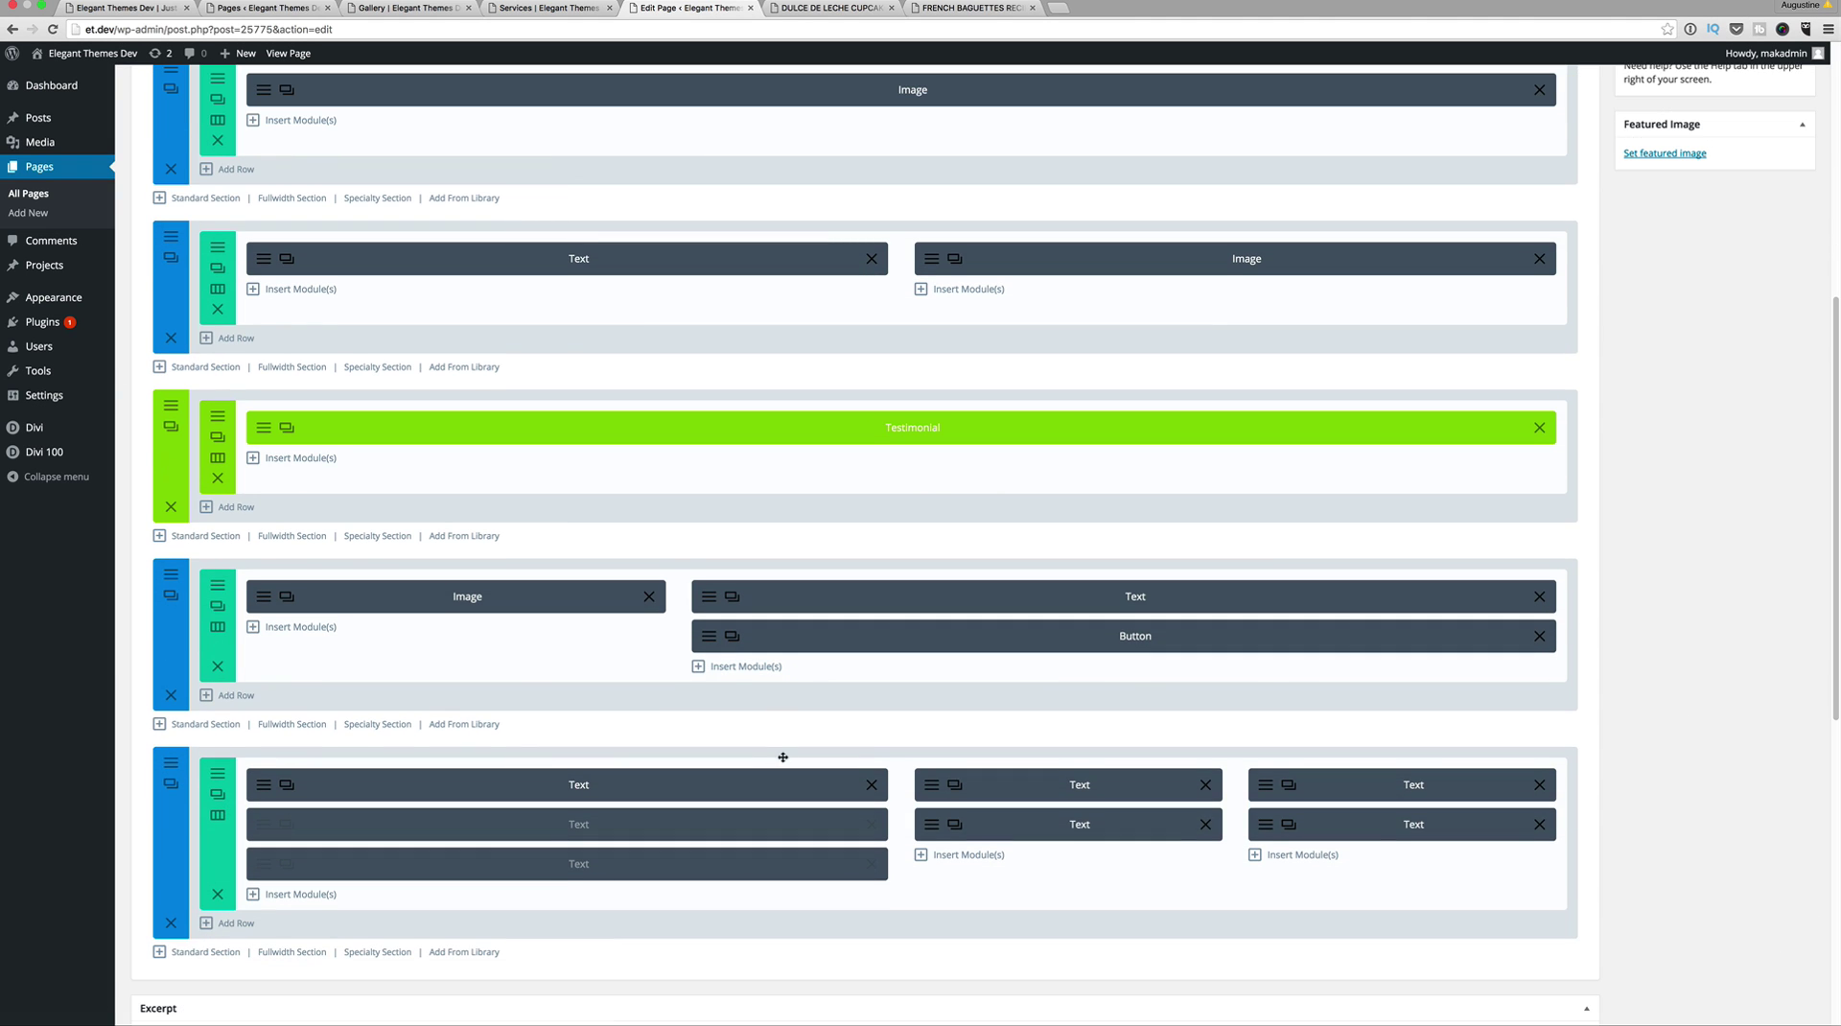
{"action": "scroll", "coordinate": [518, 669], "scroll_direction": "down", "scroll_amount": 1}
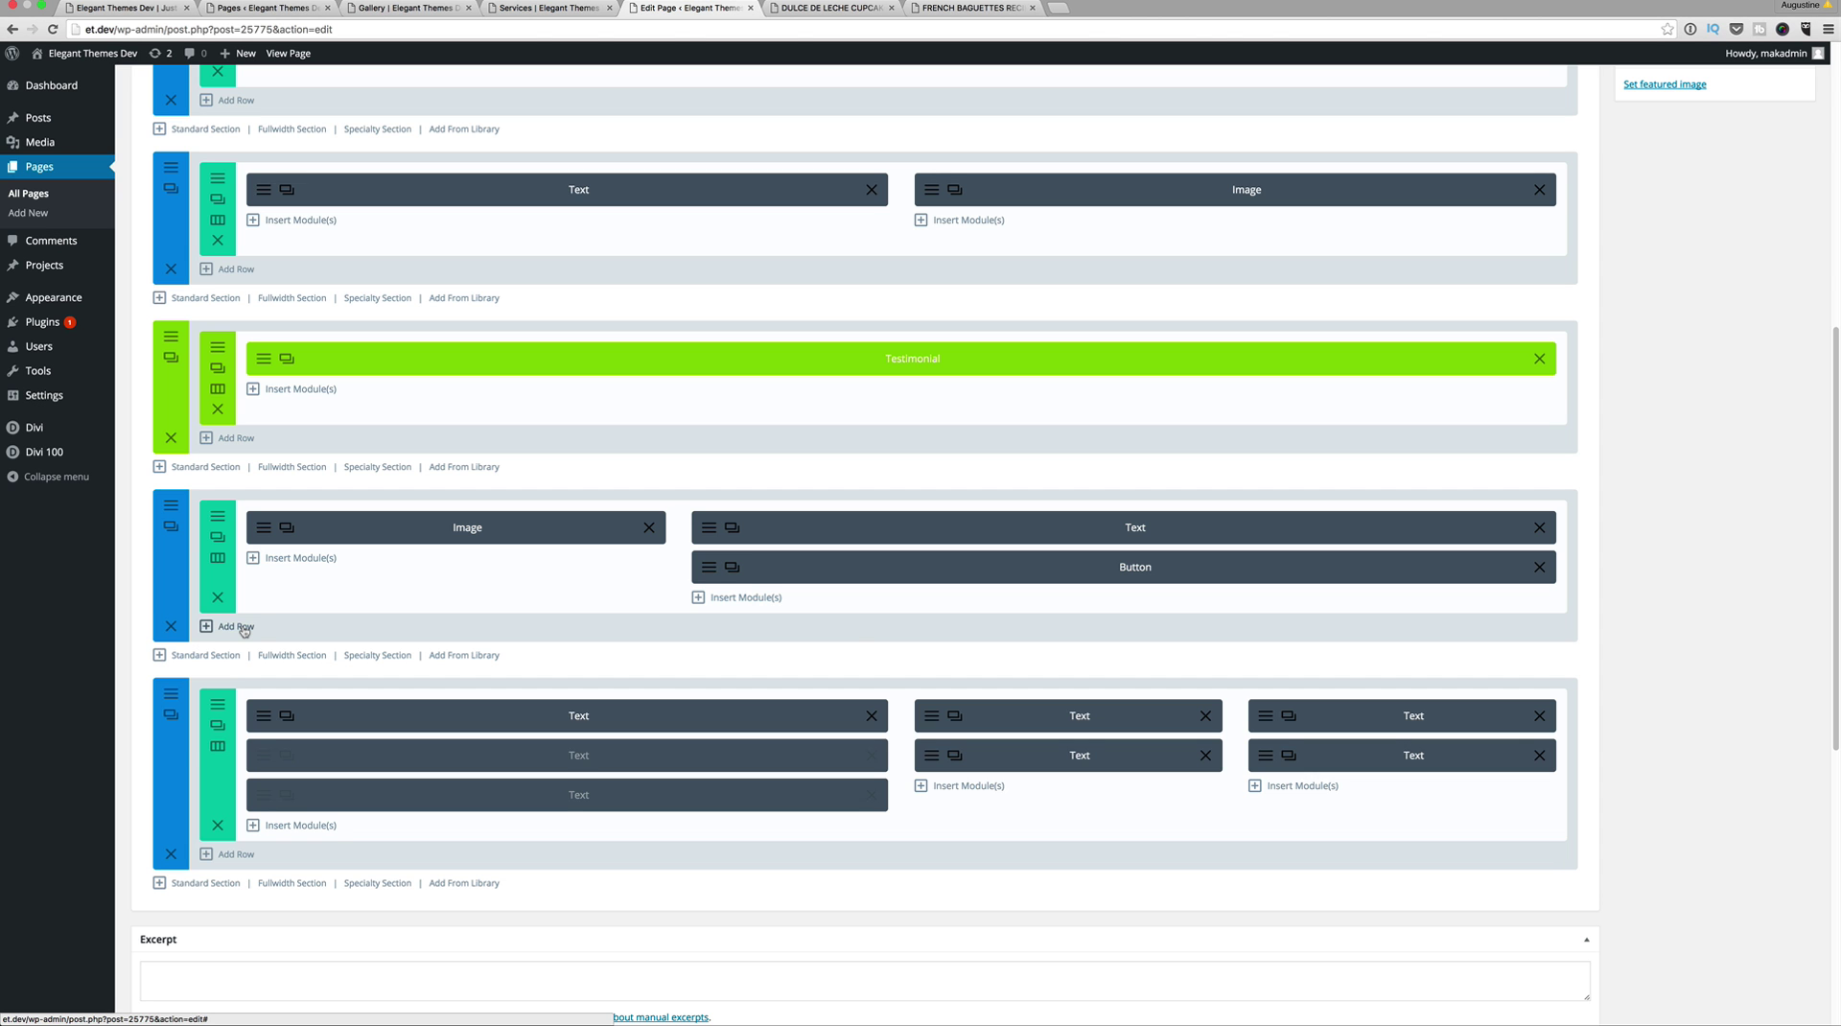
{"action": "left_click", "coordinate": [236, 627]}
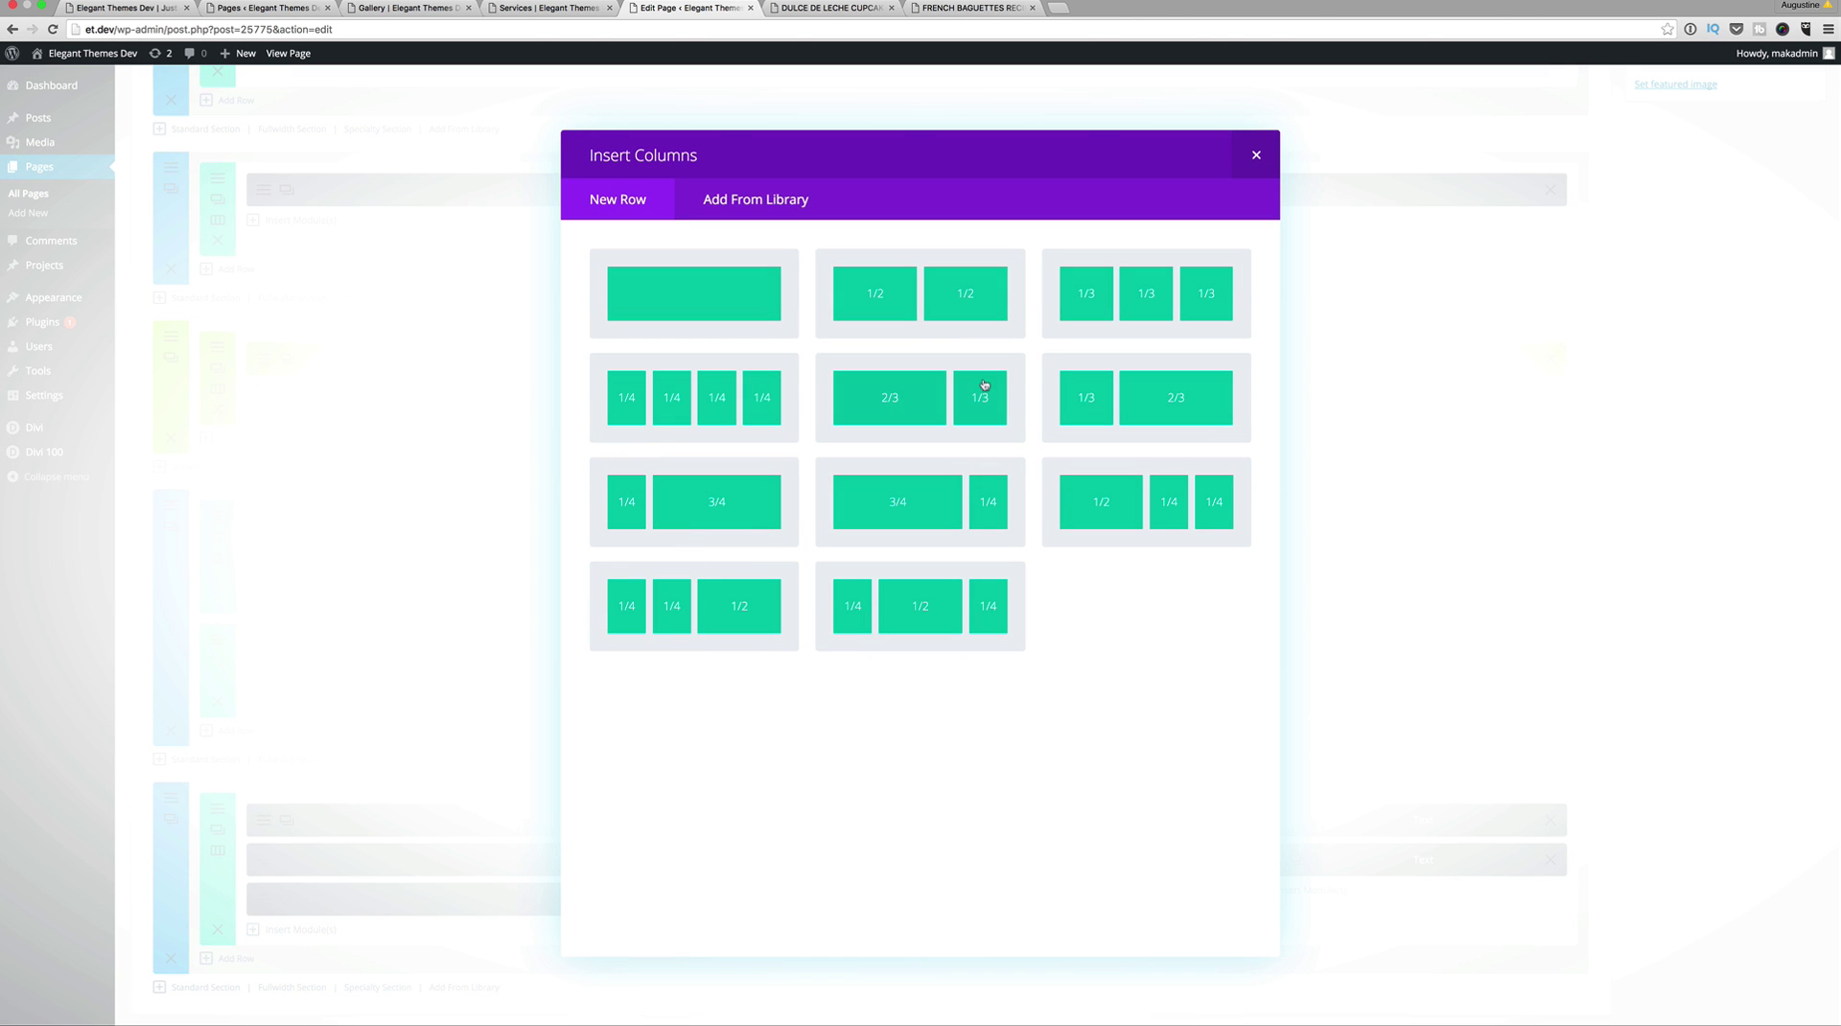
{"action": "left_click", "coordinate": [1103, 395]}
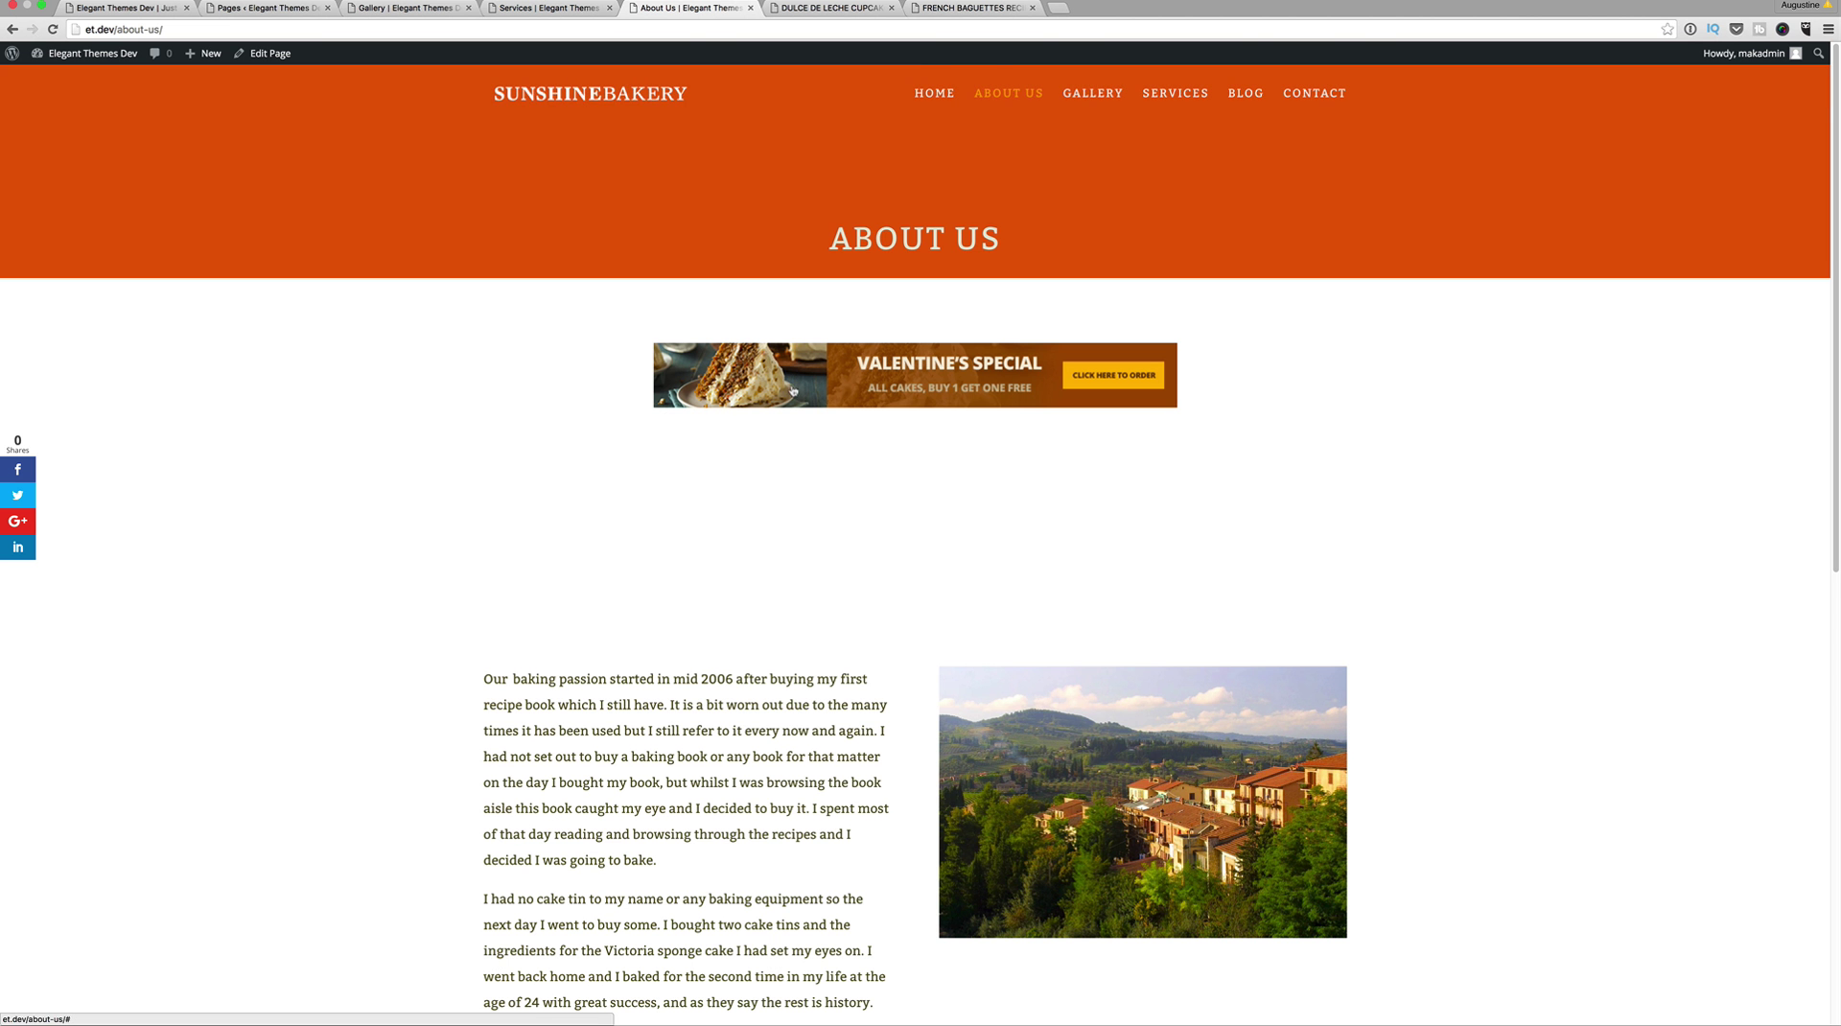
Step: Scroll the live About Us page to the footer, then reopen it in Divi Builder
{"action": "scroll", "coordinate": [792, 387], "scroll_direction": "down", "scroll_amount": 5}
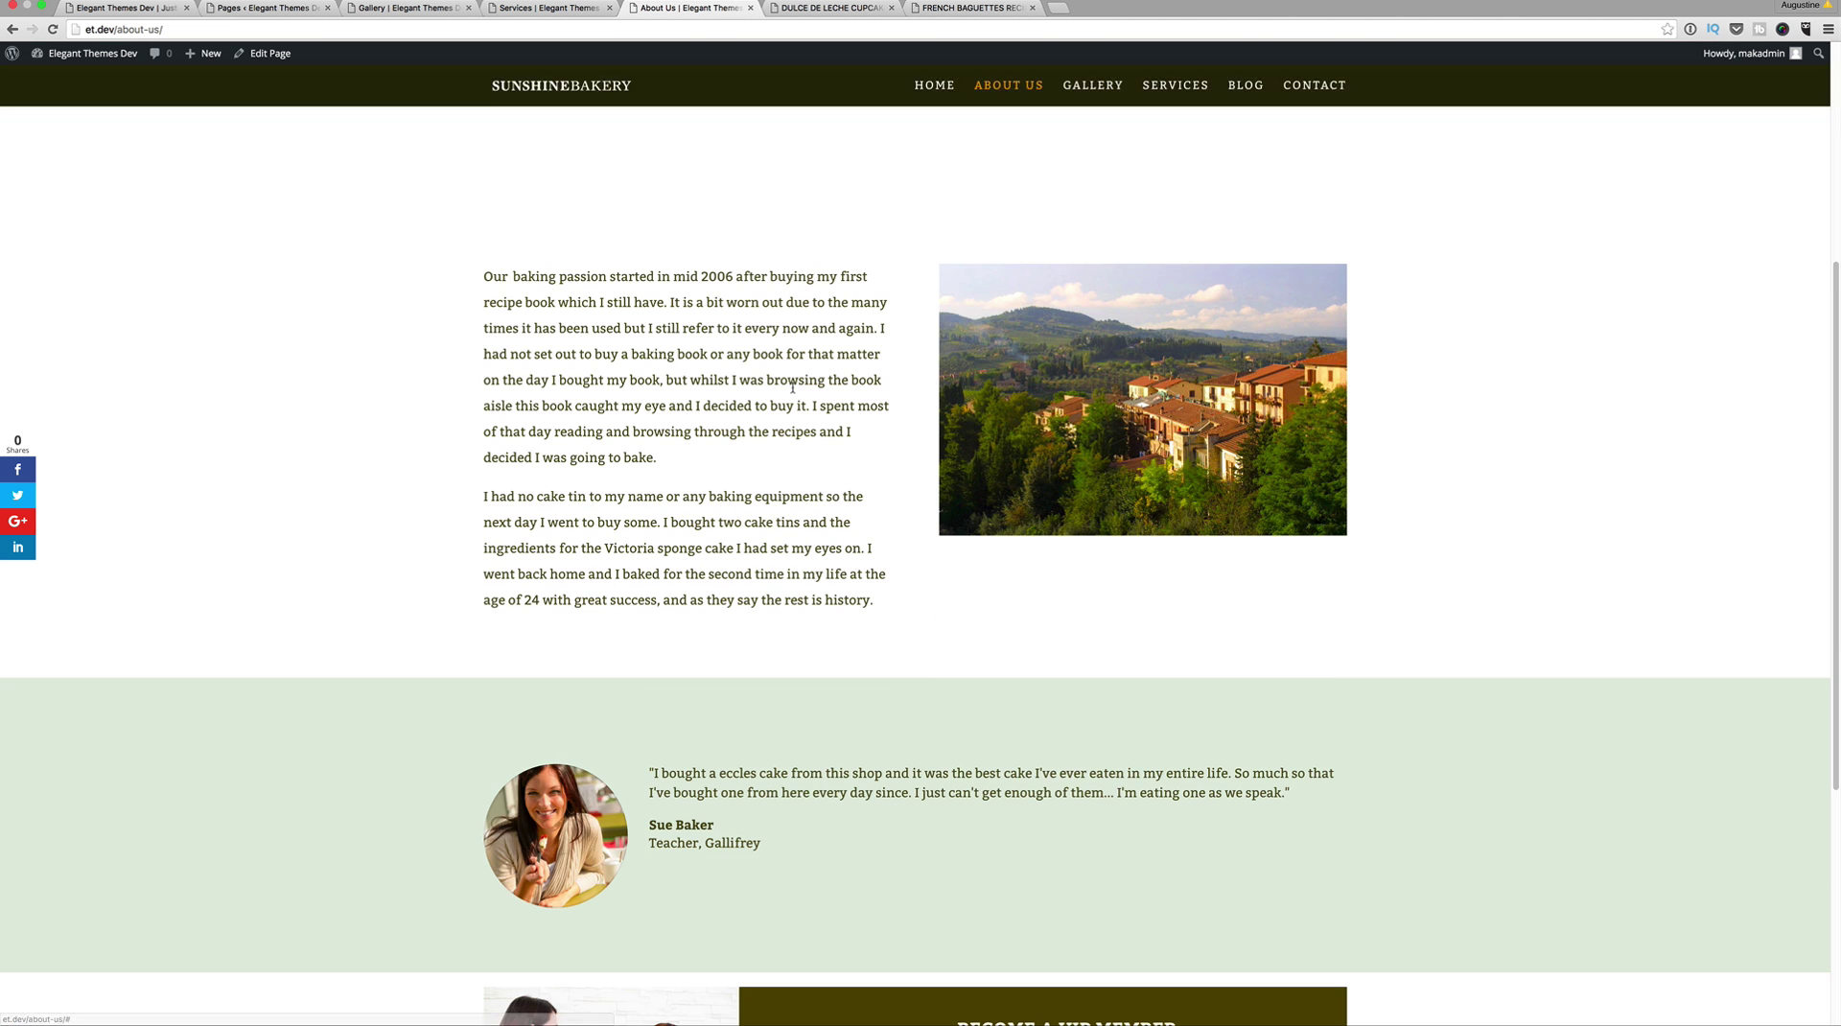
{"action": "scroll", "coordinate": [792, 387], "scroll_direction": "down", "scroll_amount": 5}
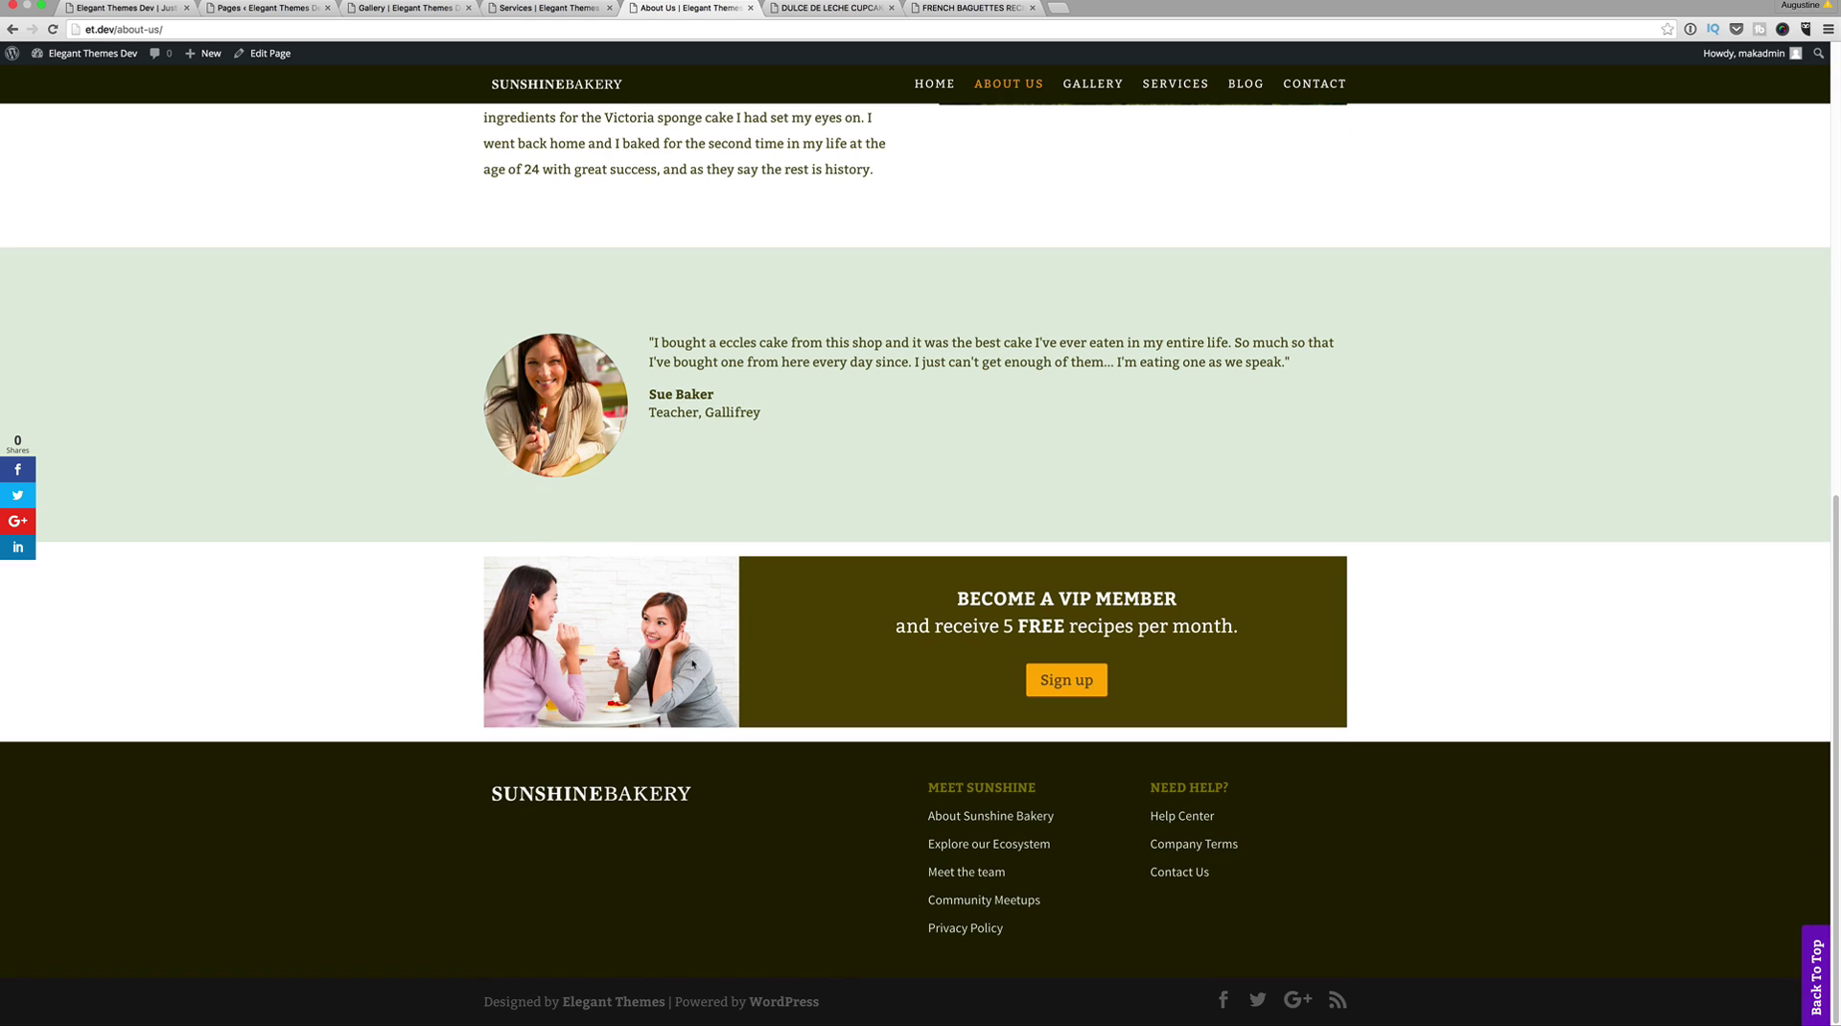
{"action": "left_click", "coordinate": [270, 52]}
{"action": "right_click", "coordinate": [170, 403]}
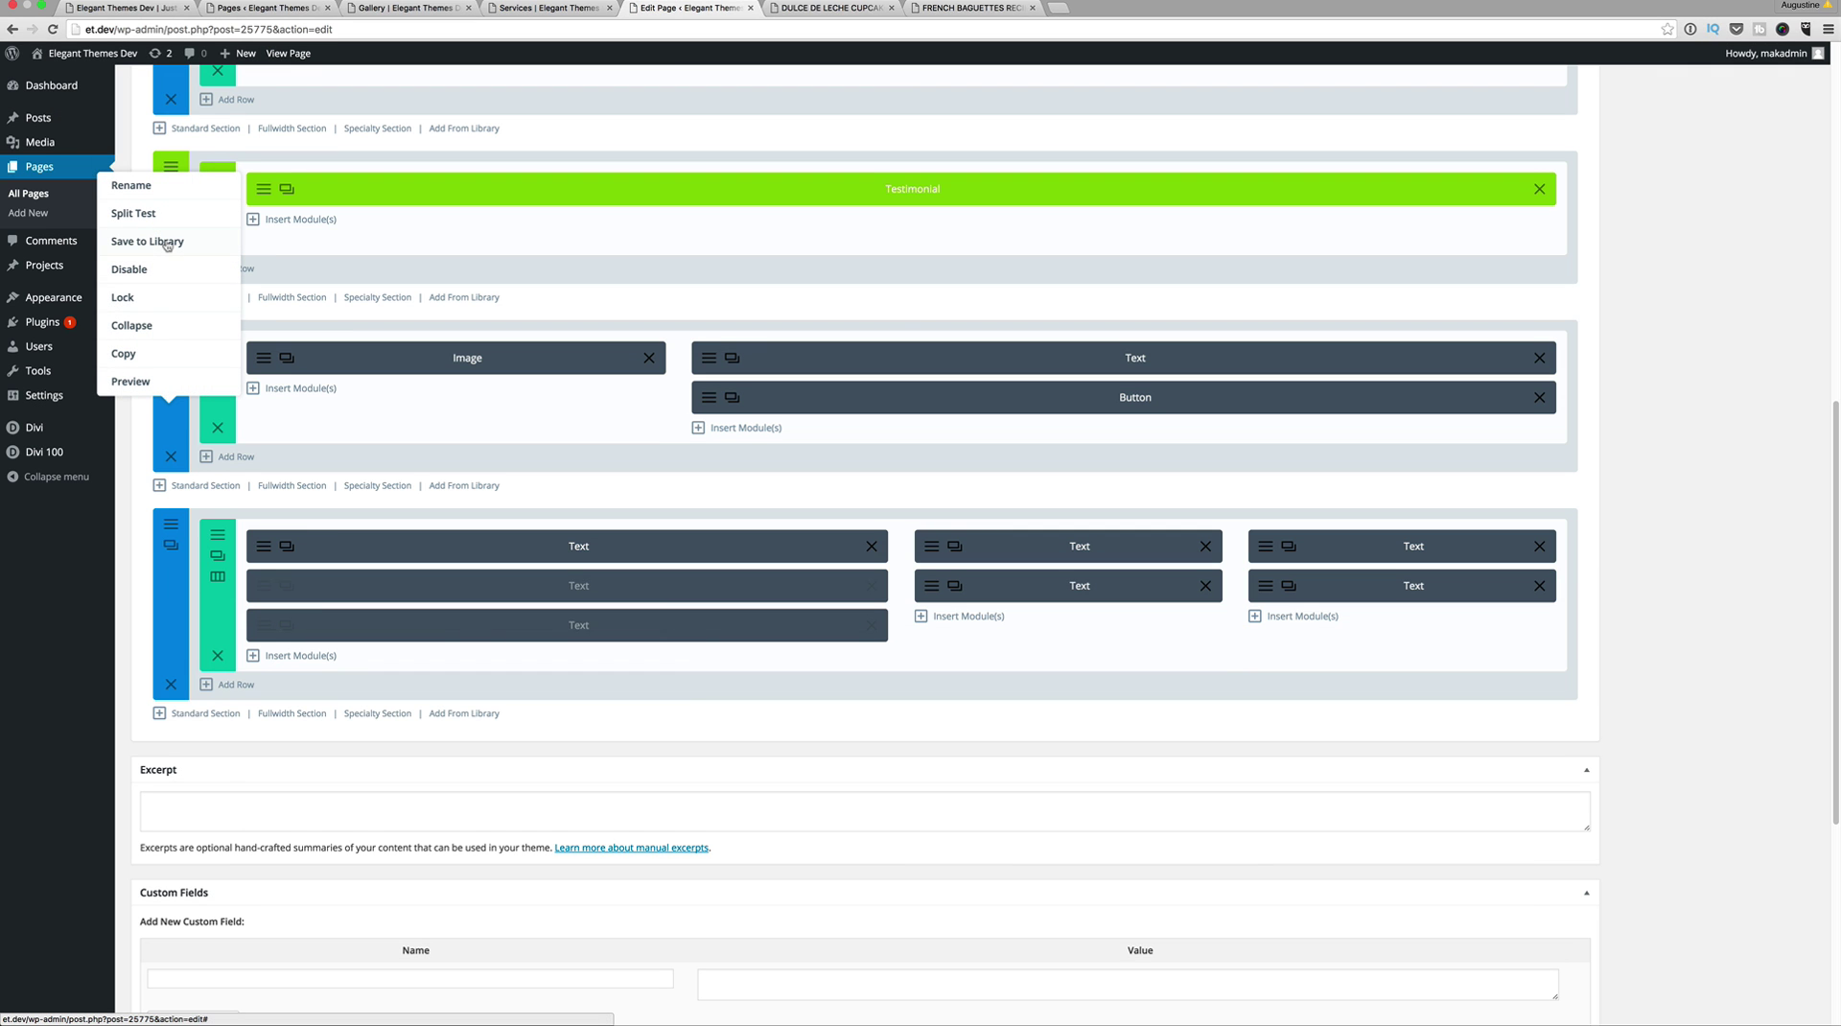
Step: Store the VIP call-to-action section in the Divi Library as global item 'Call to action'
{"action": "left_click", "coordinate": [168, 243]}
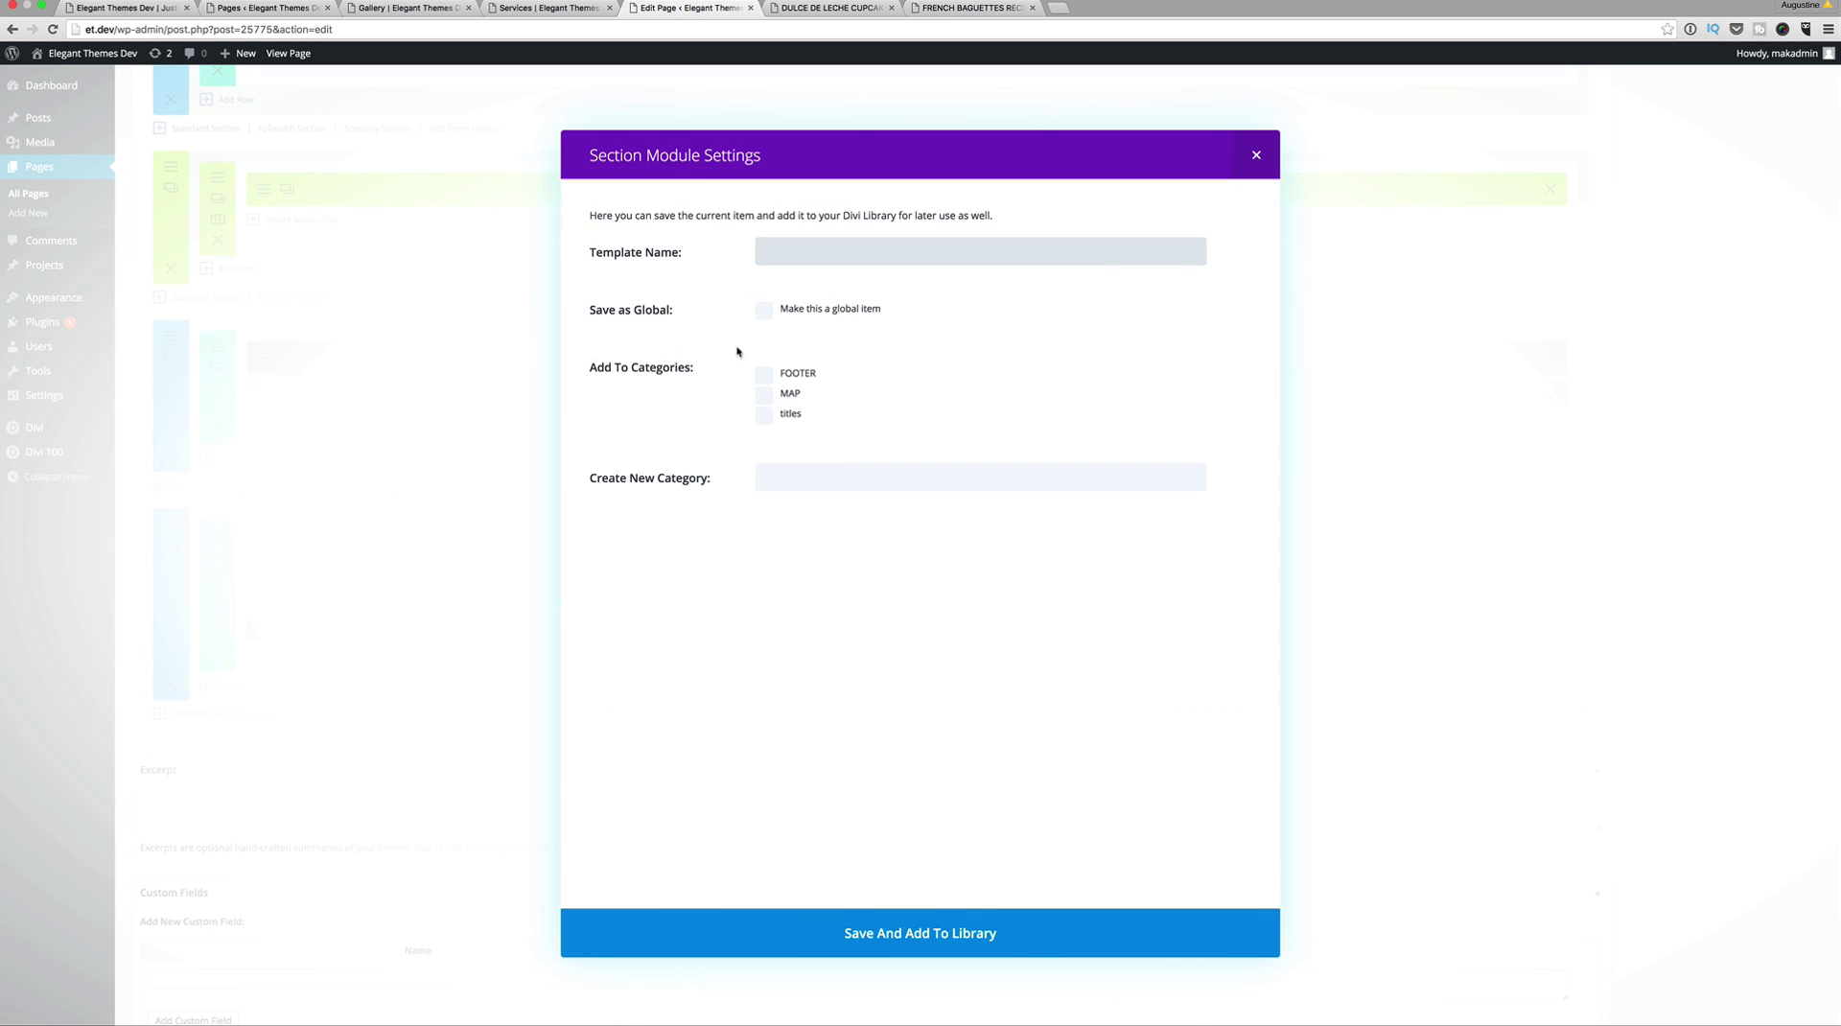
{"action": "type", "text": "Call to action"}
{"action": "left_click", "coordinate": [766, 310]}
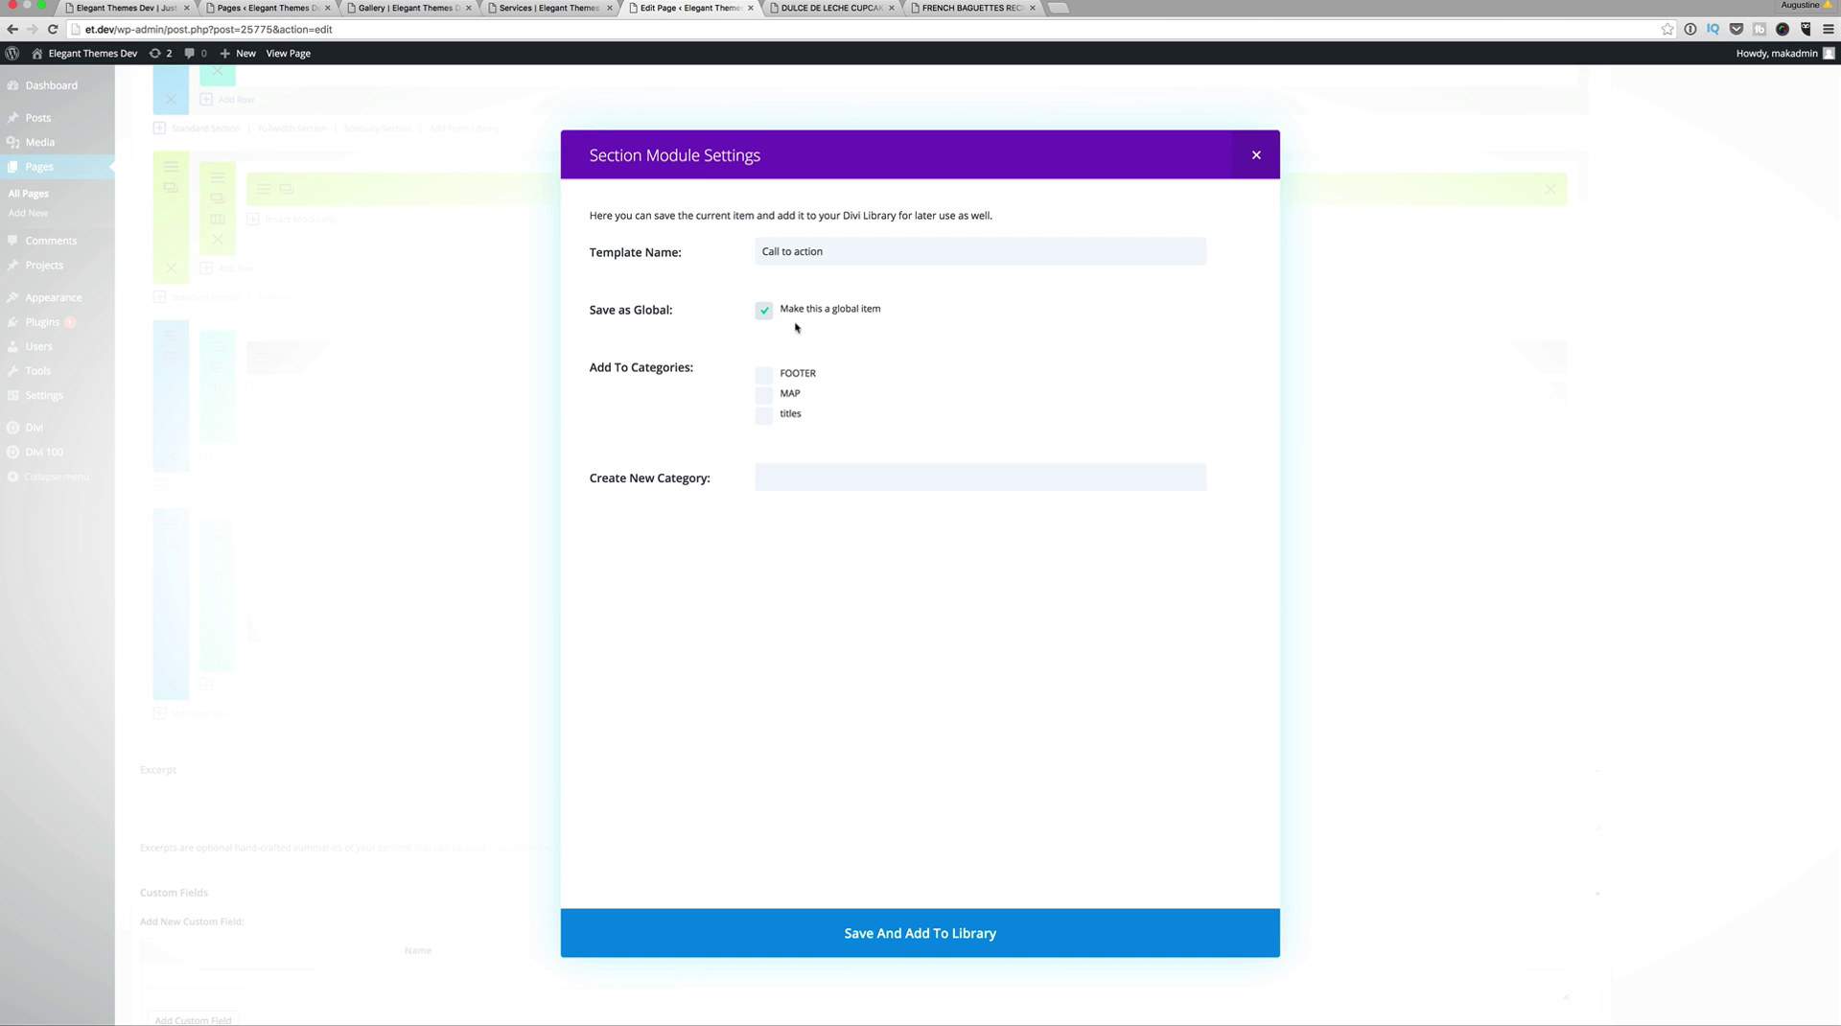
{"action": "left_click", "coordinate": [985, 945]}
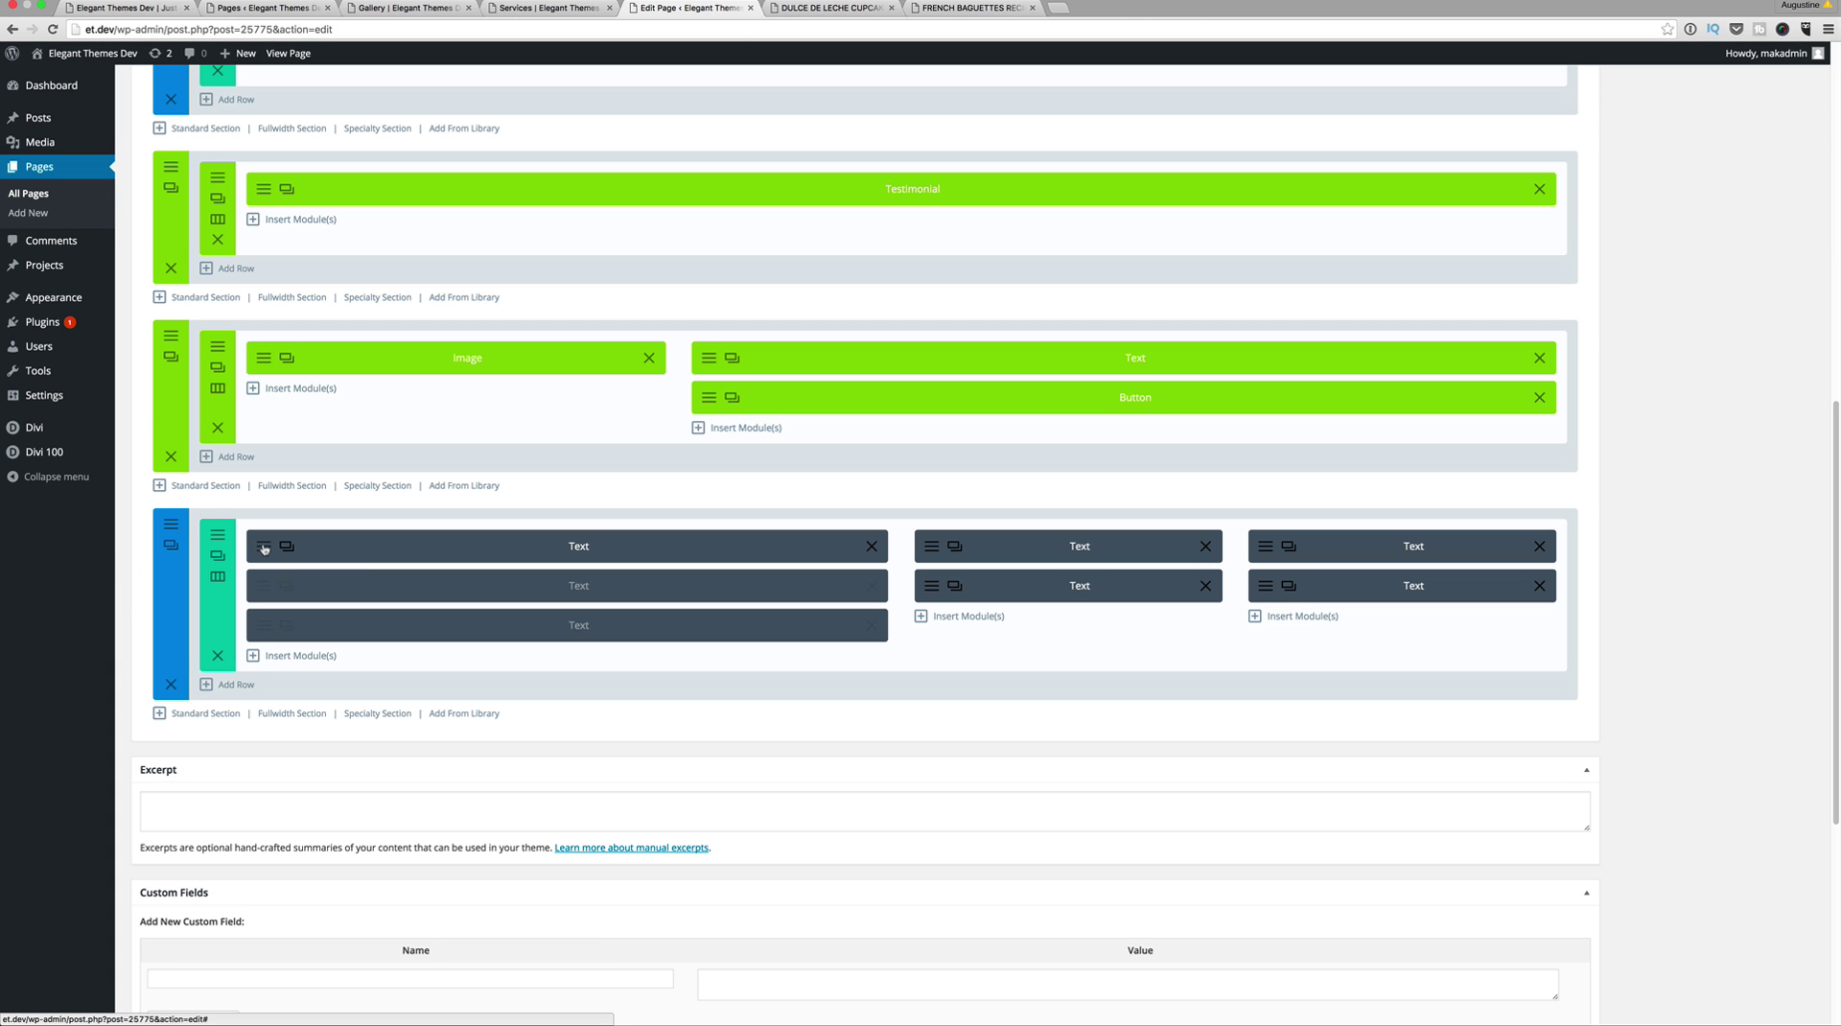
{"action": "left_click", "coordinate": [264, 548]}
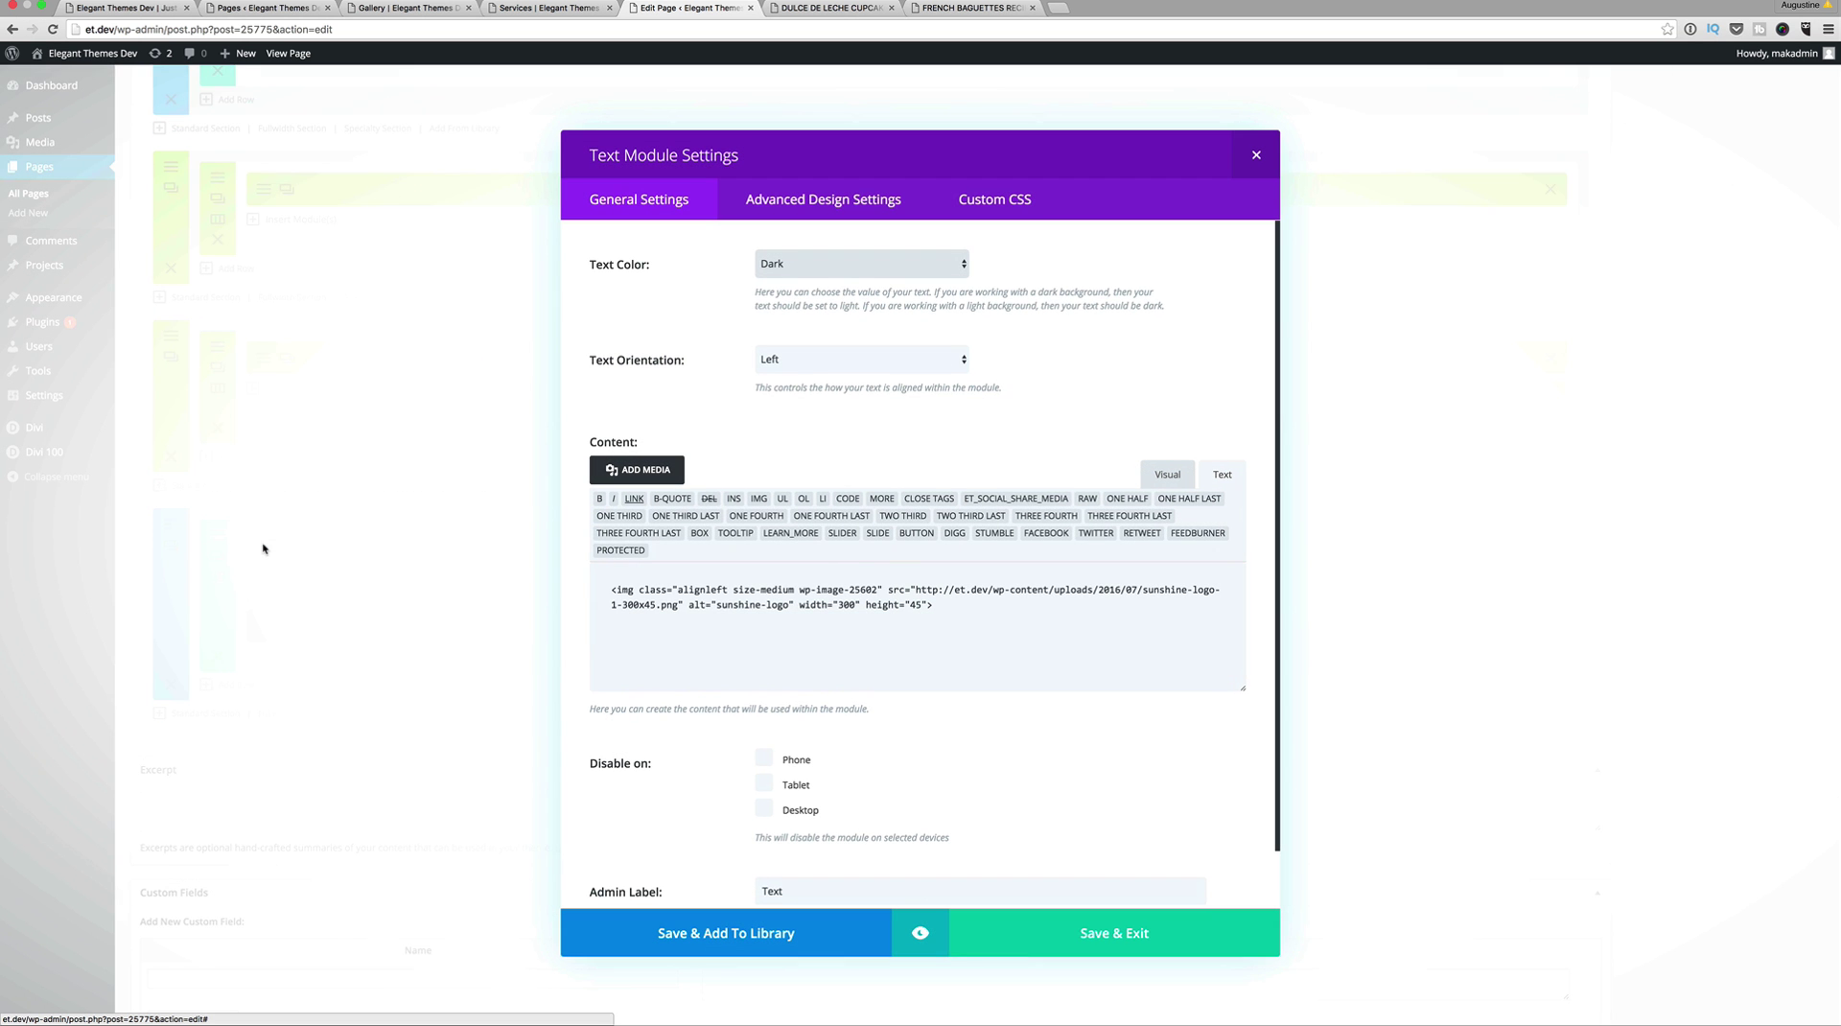
{"action": "left_click", "coordinate": [1256, 155]}
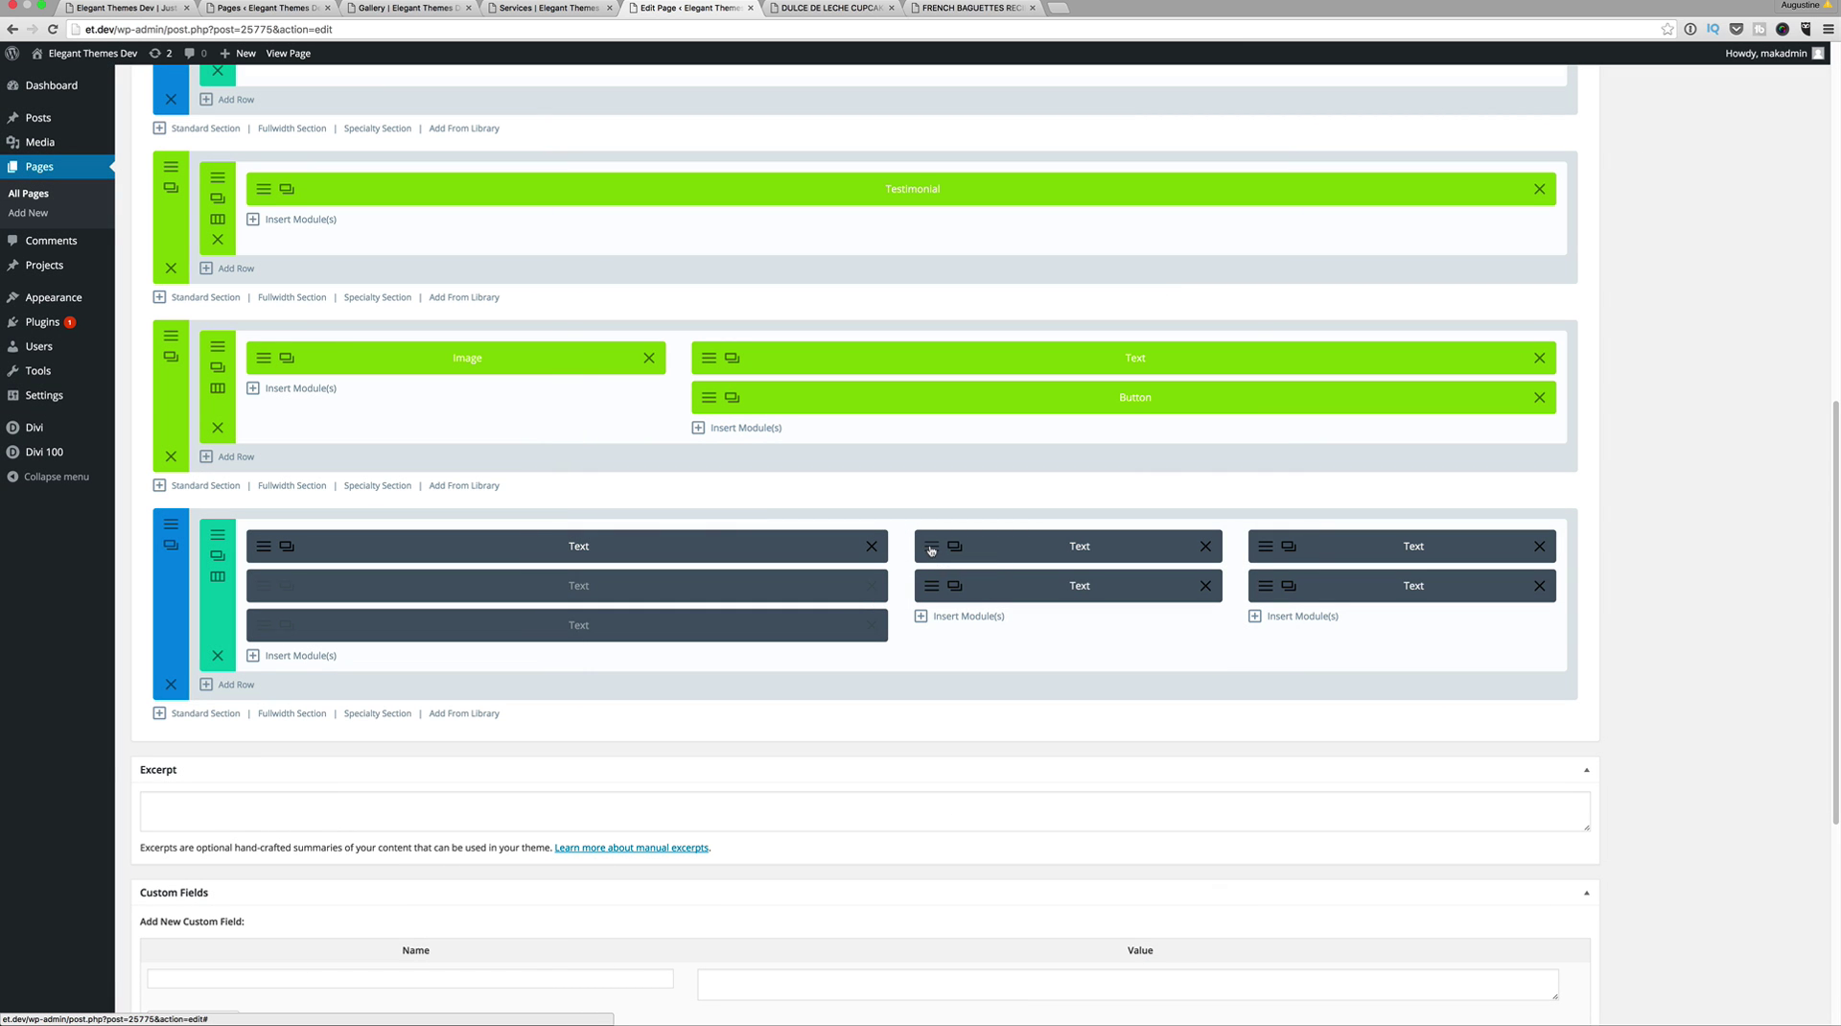
{"action": "left_click", "coordinate": [931, 548]}
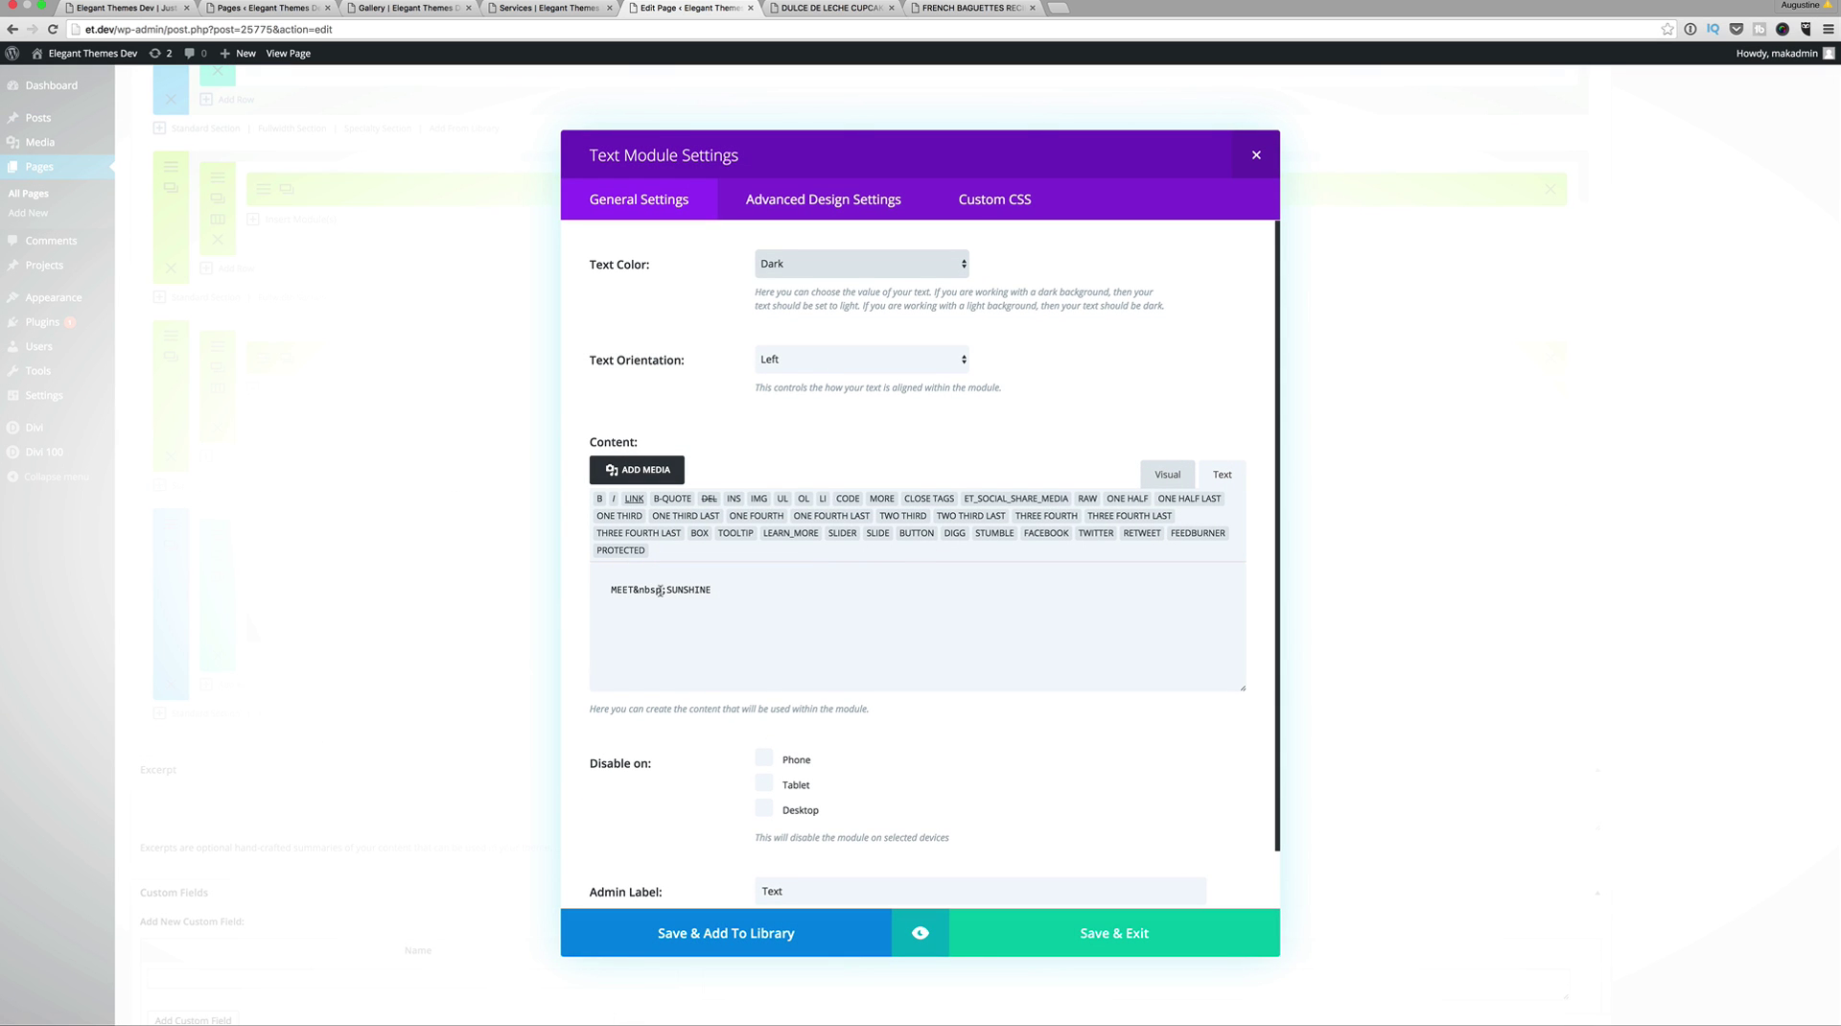
{"action": "left_click", "coordinate": [1153, 477]}
{"action": "left_click_drag", "start_coordinate": [689, 546], "coordinate": [608, 529]}
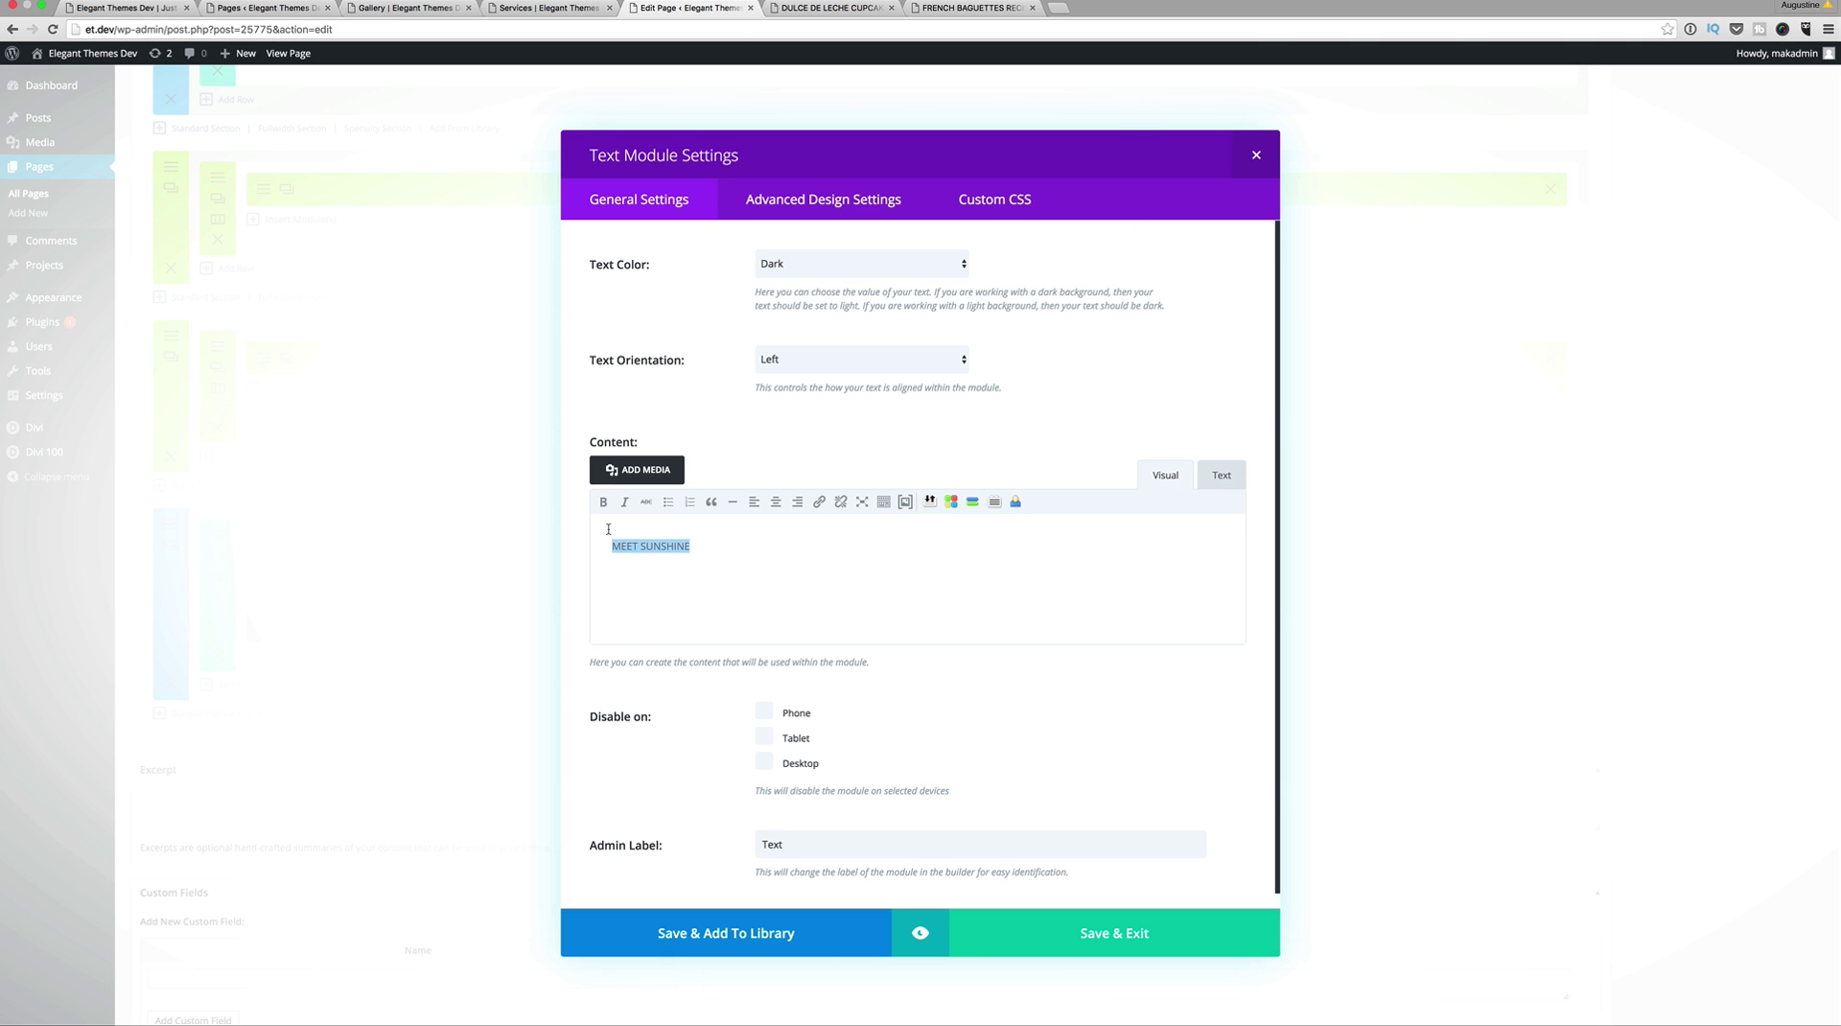
{"action": "left_click", "coordinate": [1256, 154]}
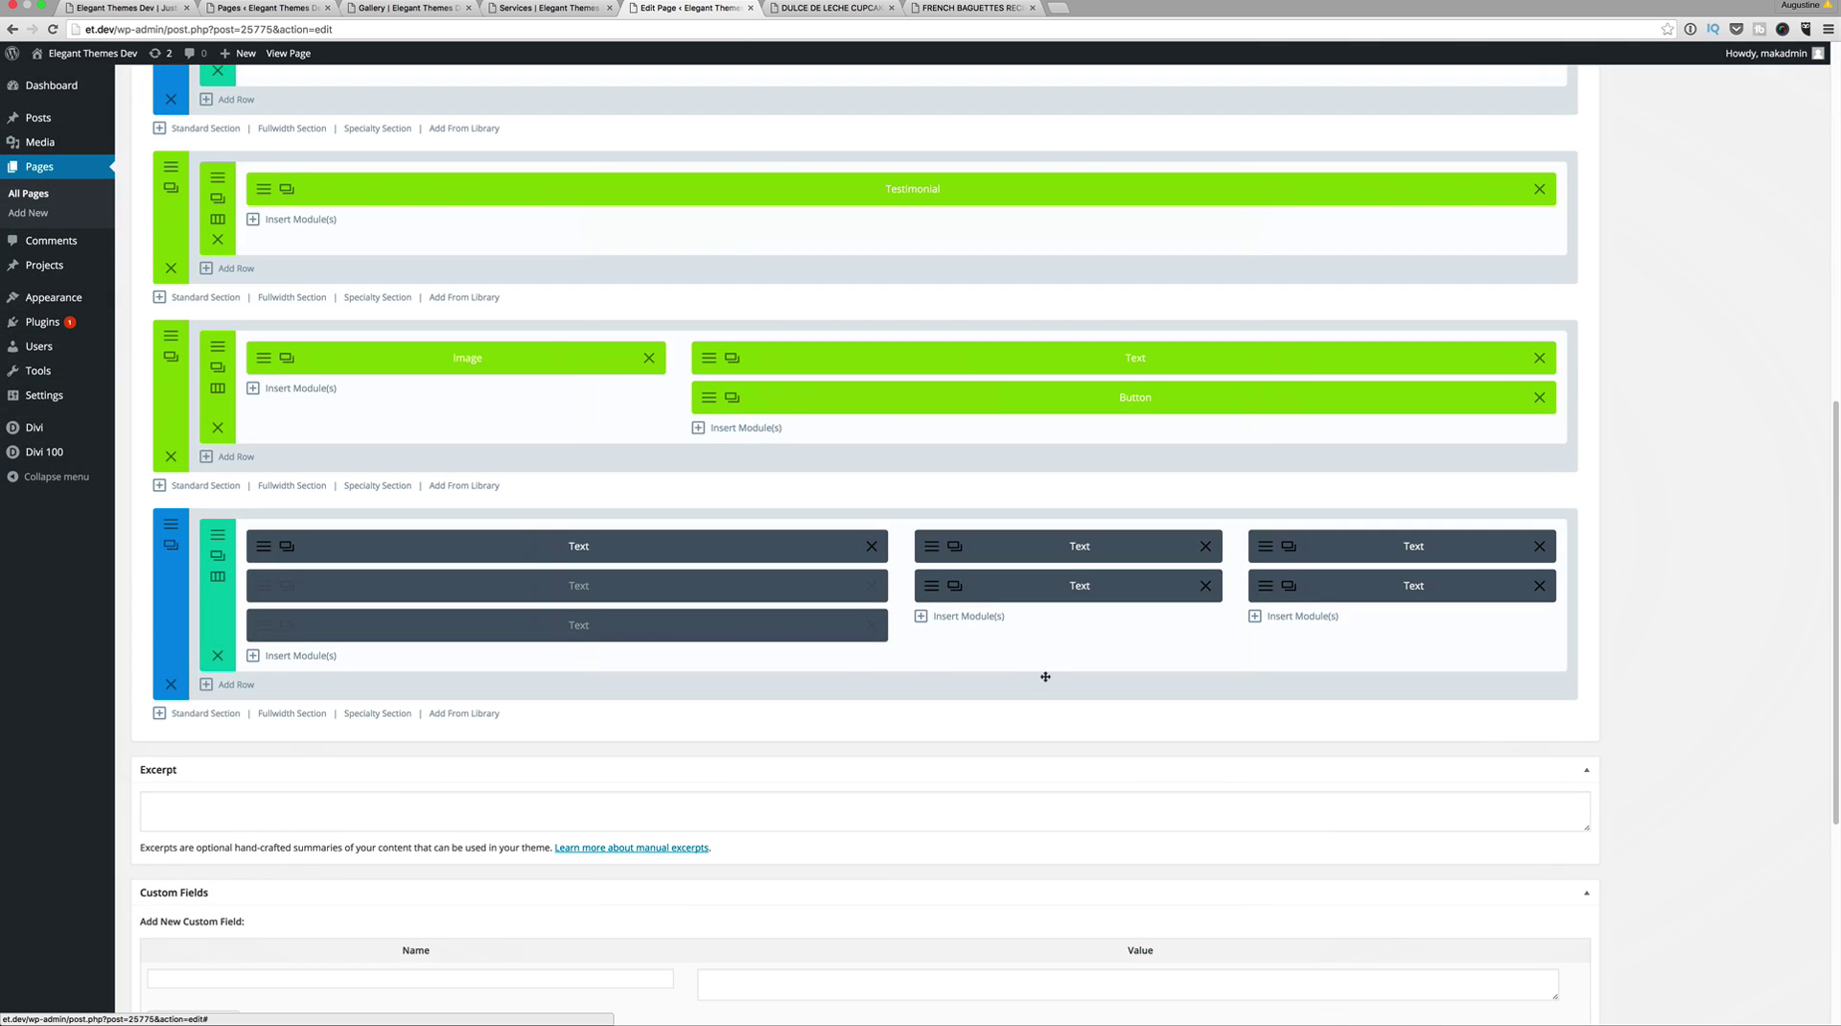
{"action": "left_click", "coordinate": [963, 586]}
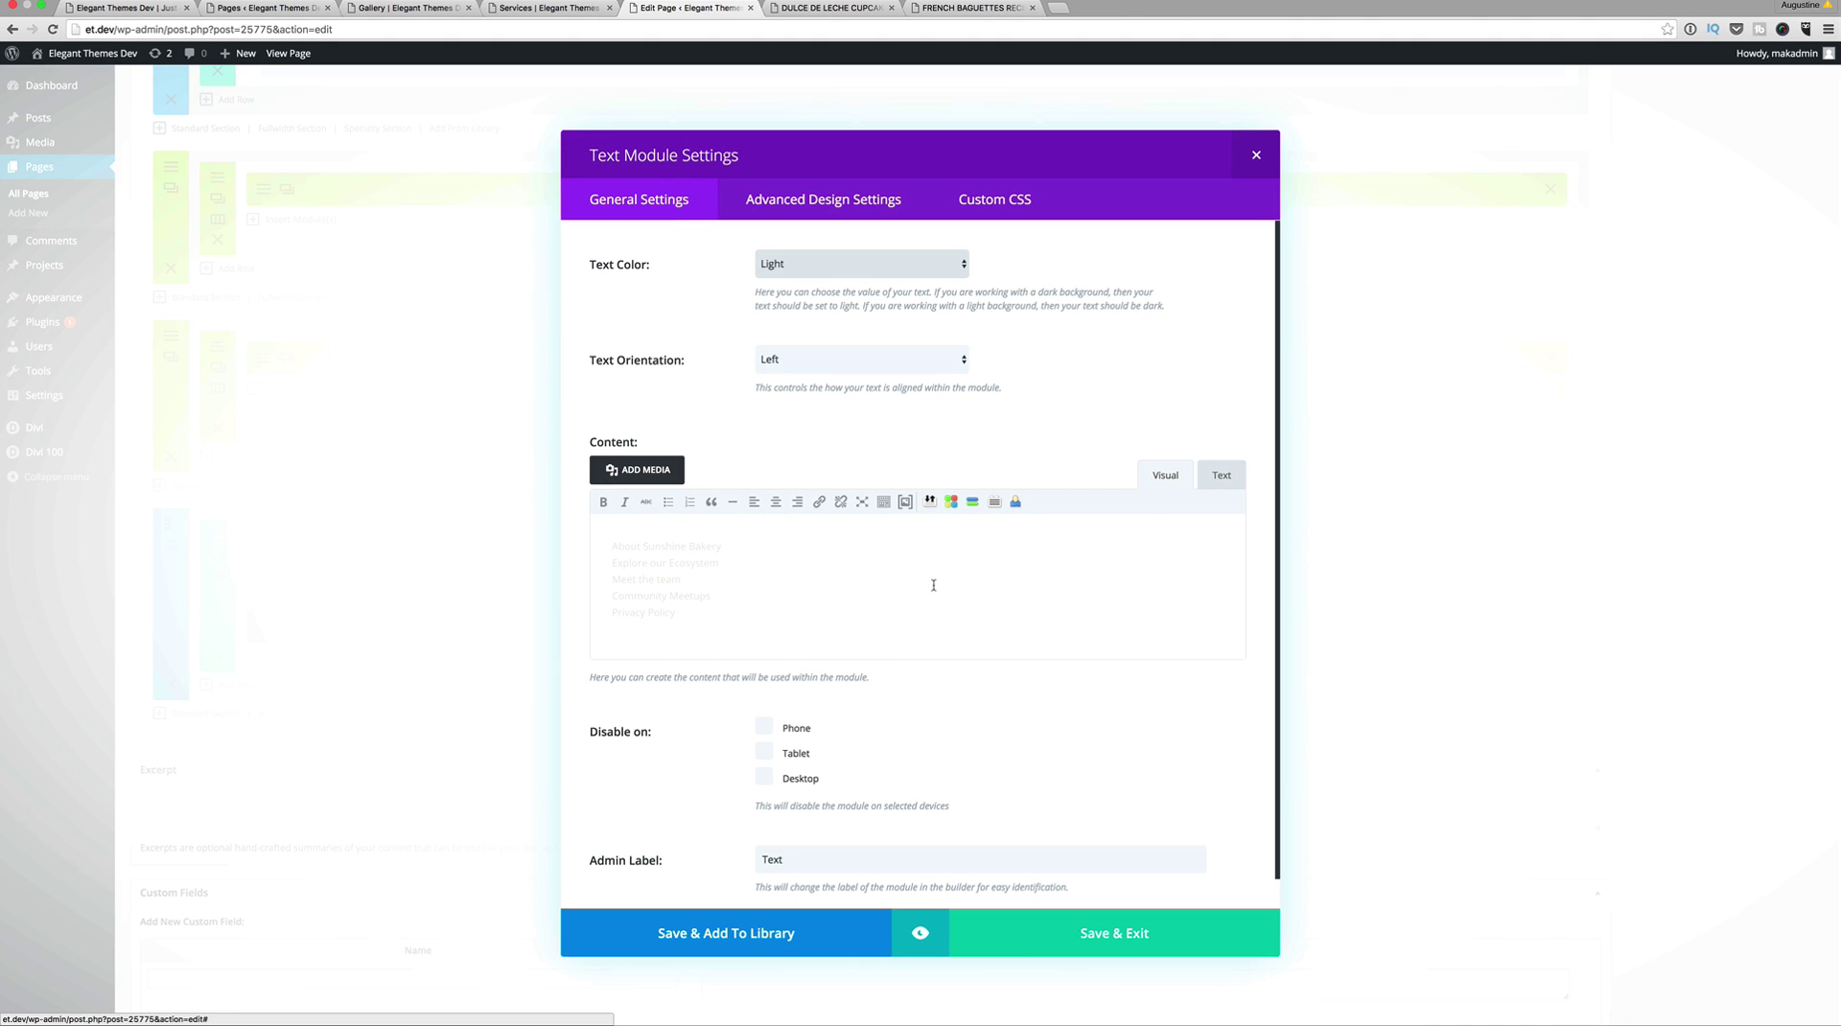
{"action": "left_click_drag", "start_coordinate": [686, 615], "coordinate": [611, 543]}
{"action": "left_click", "coordinate": [915, 632]}
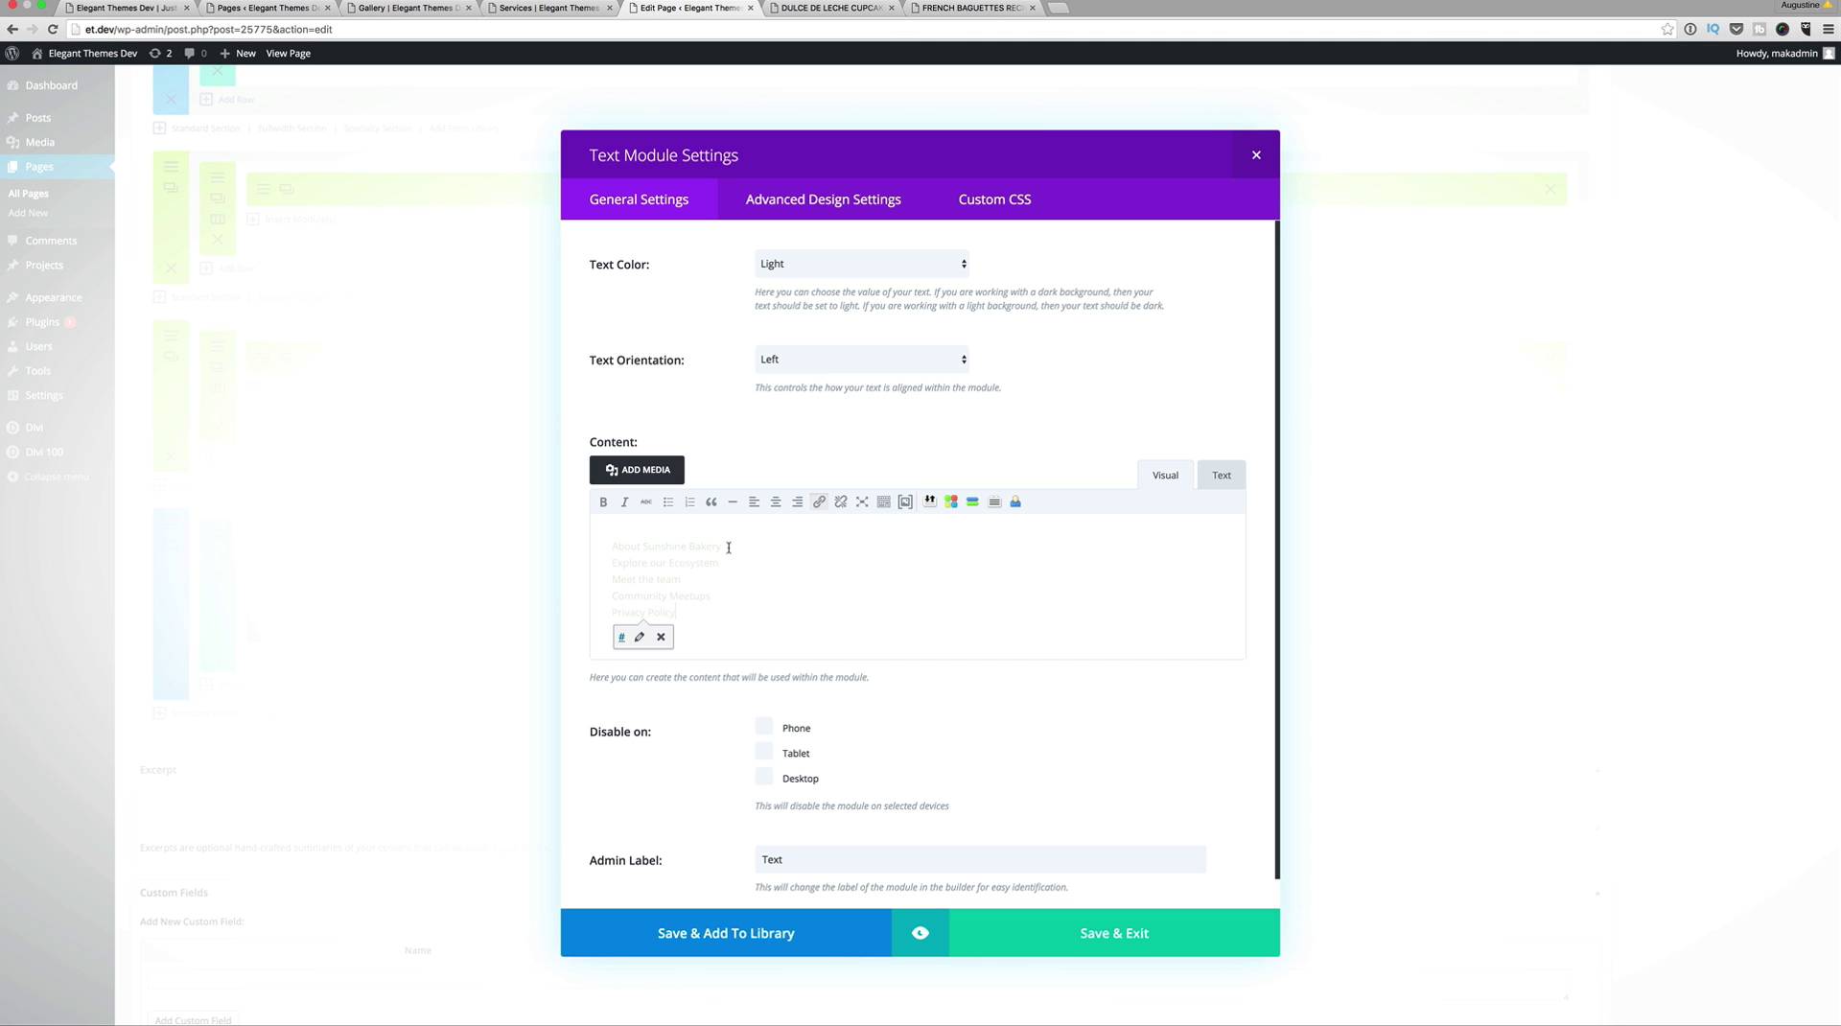
{"action": "left_click_drag", "start_coordinate": [733, 547], "coordinate": [611, 536]}
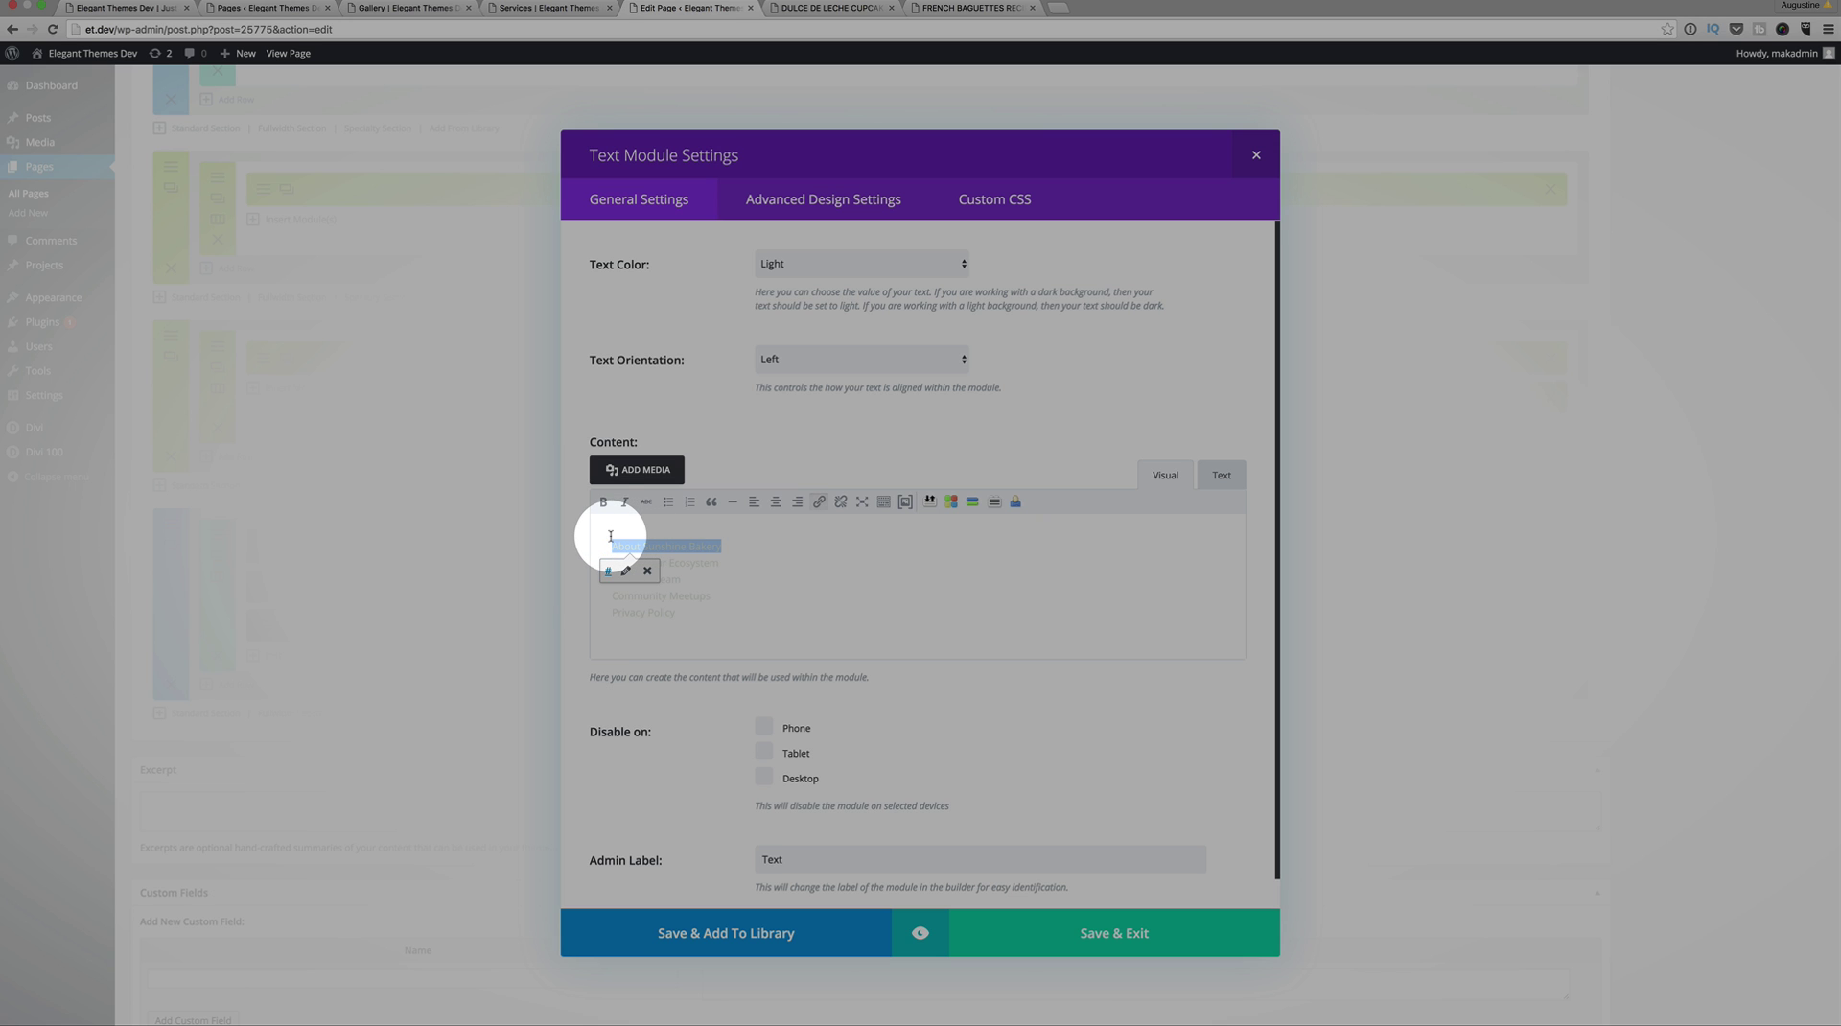
{"action": "left_click", "coordinate": [820, 502]}
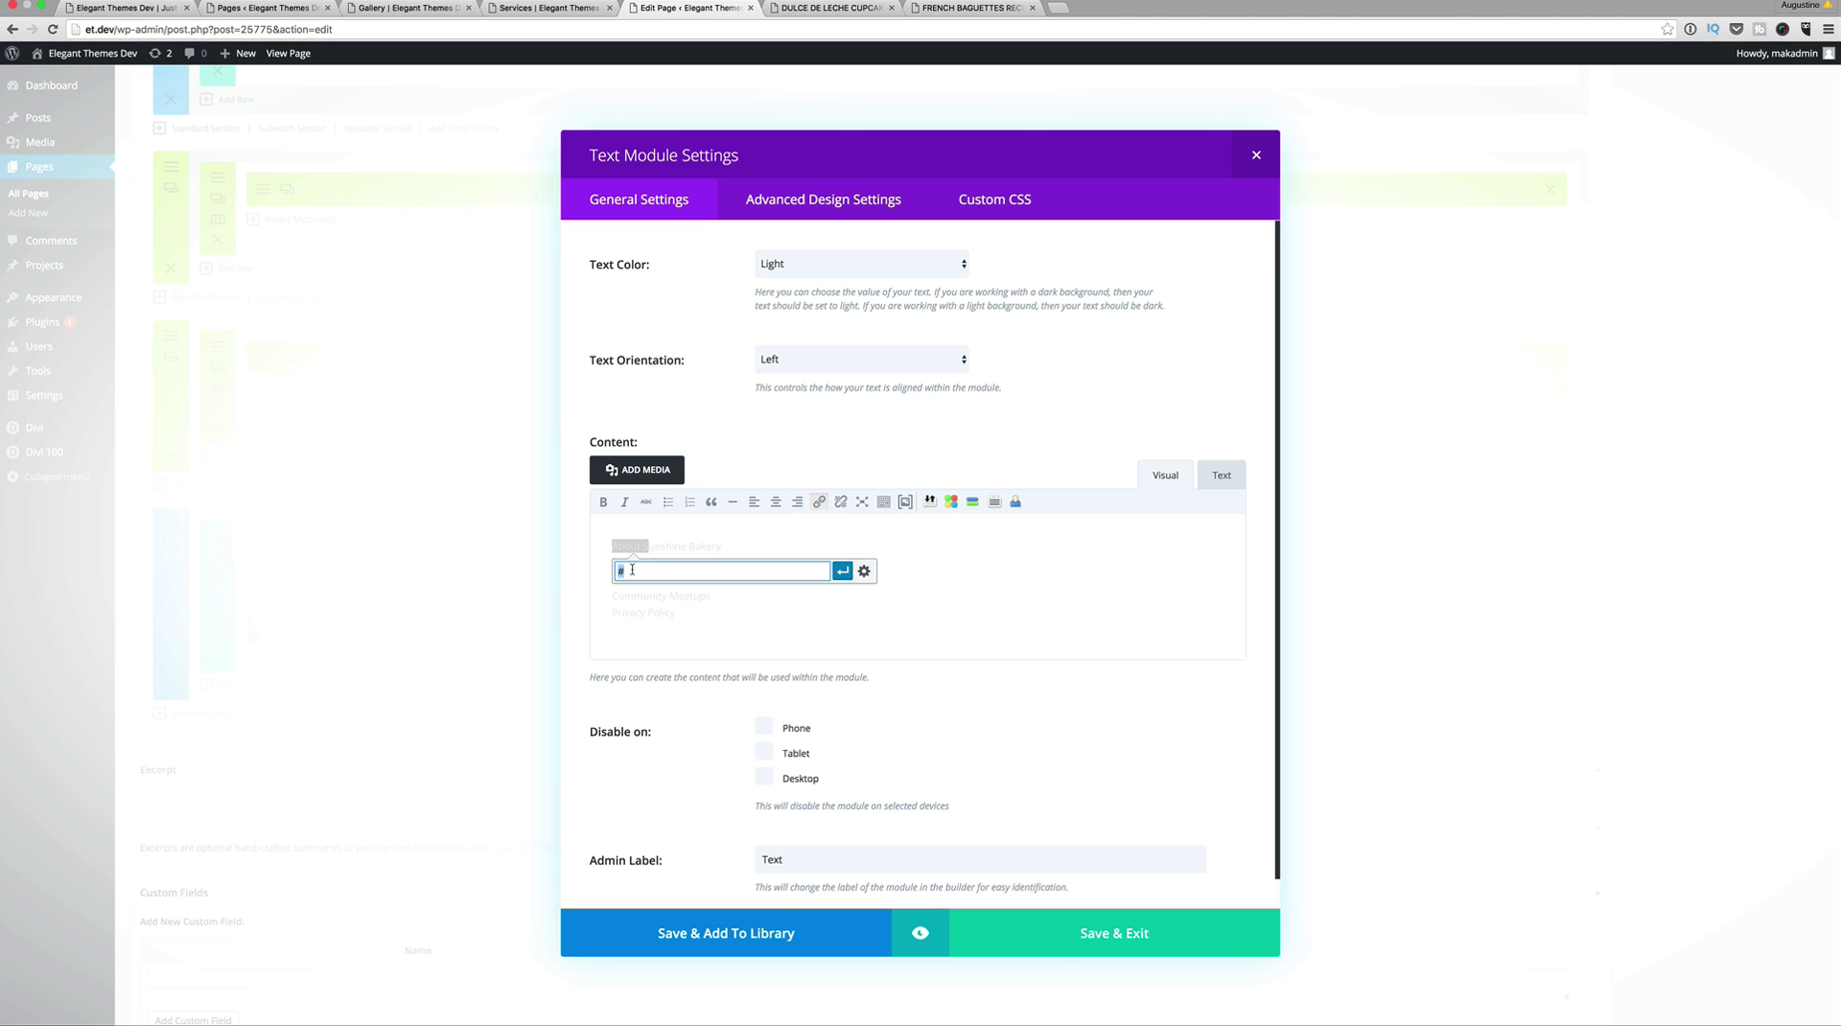
{"action": "left_click", "coordinate": [1030, 587]}
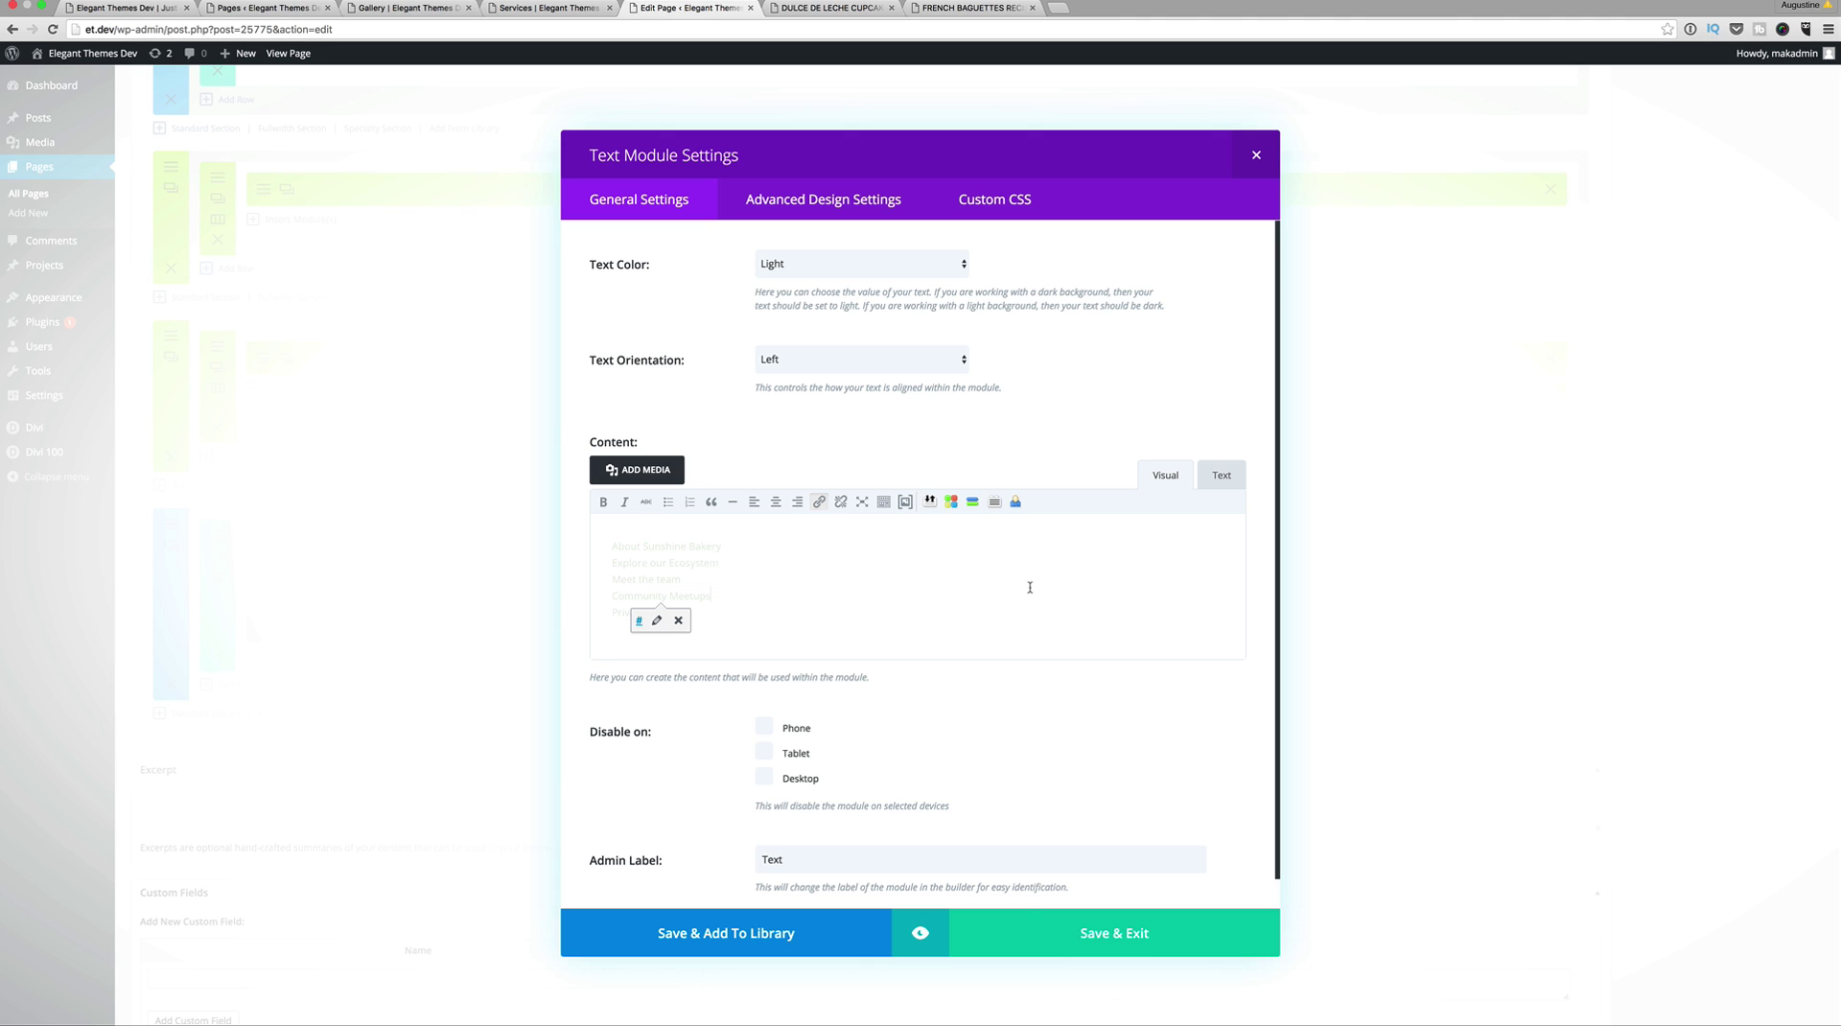
{"action": "left_click", "coordinate": [1140, 935]}
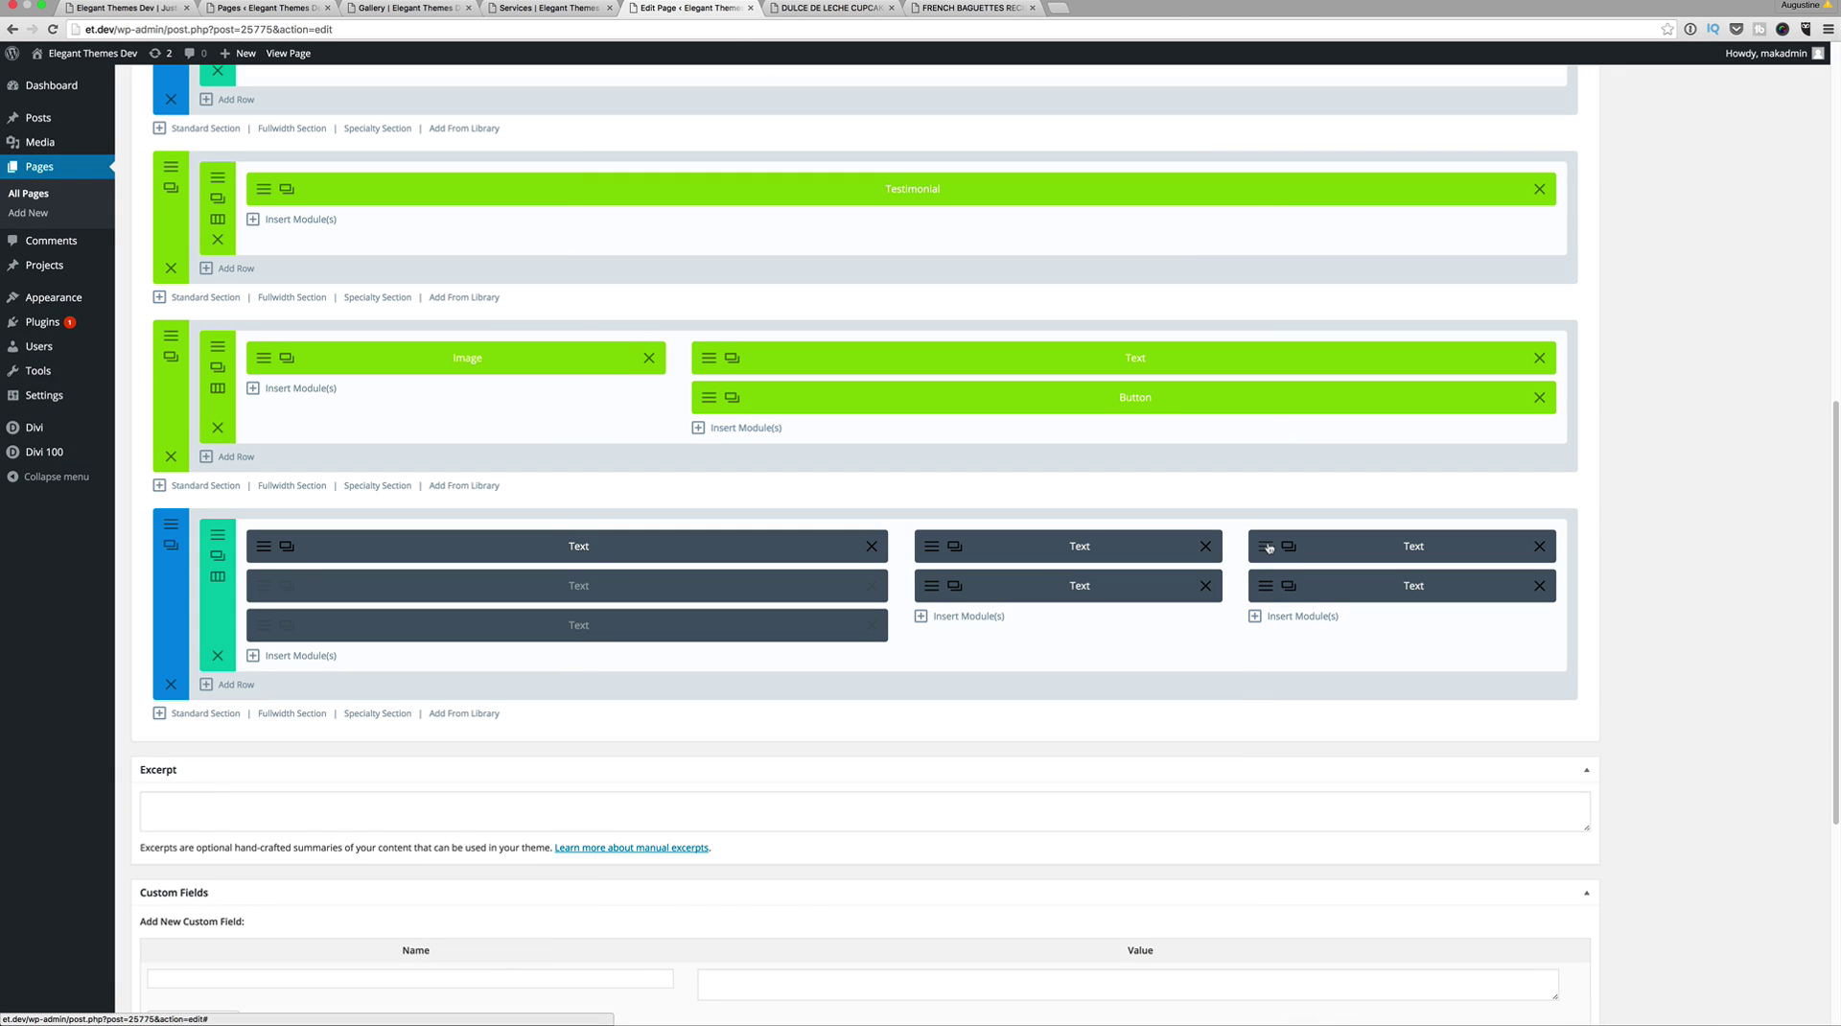
{"action": "left_click", "coordinate": [1267, 548]}
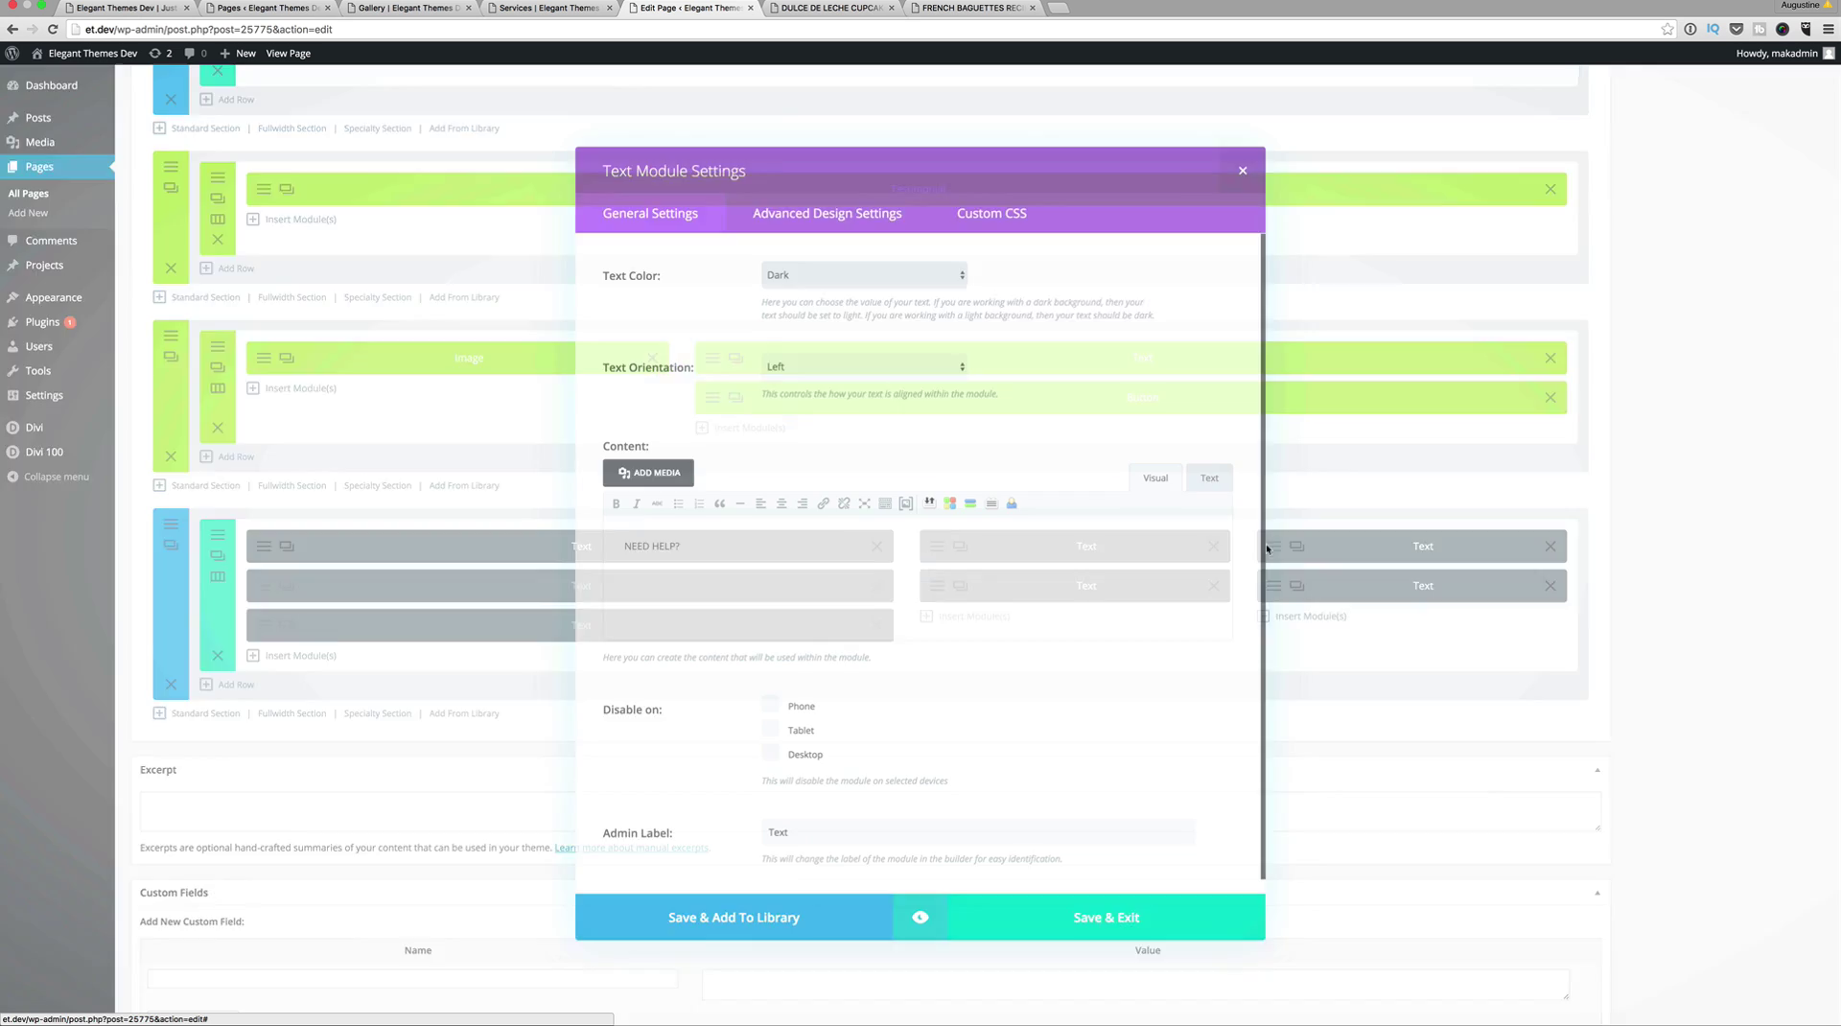
{"action": "left_click_drag", "start_coordinate": [681, 548], "coordinate": [577, 534]}
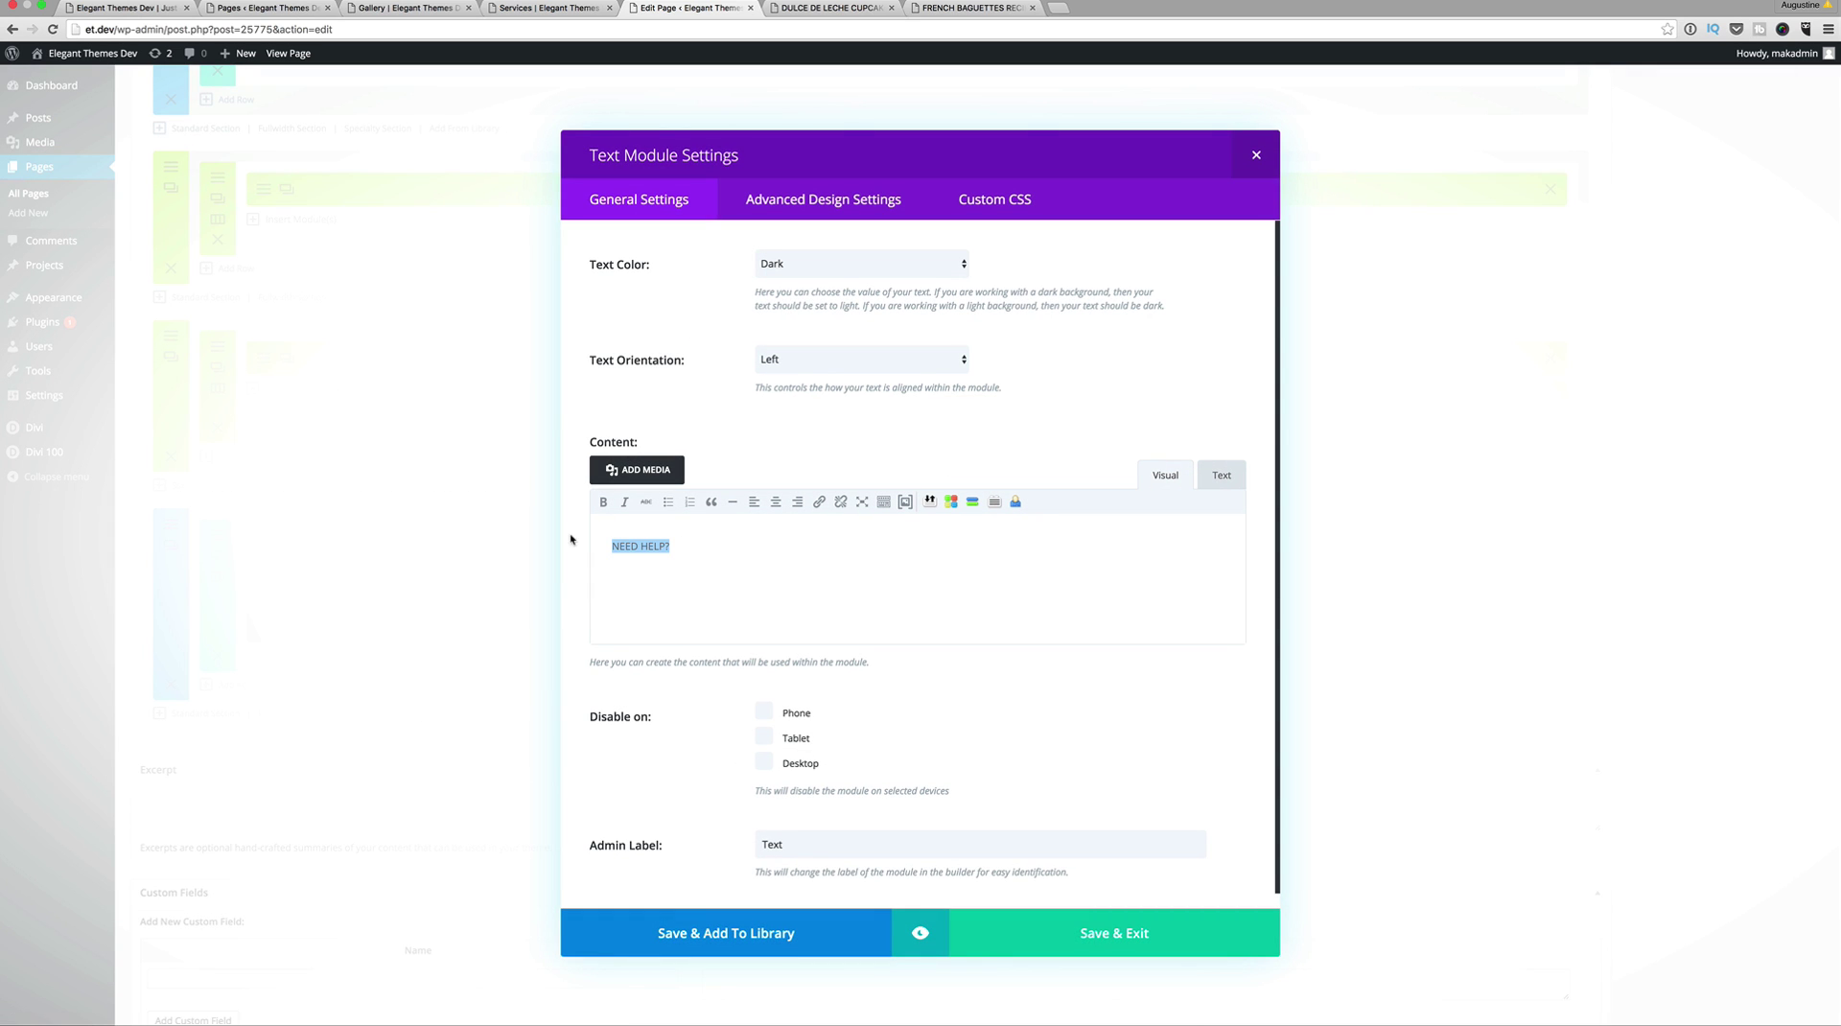
{"action": "left_click", "coordinate": [1260, 157]}
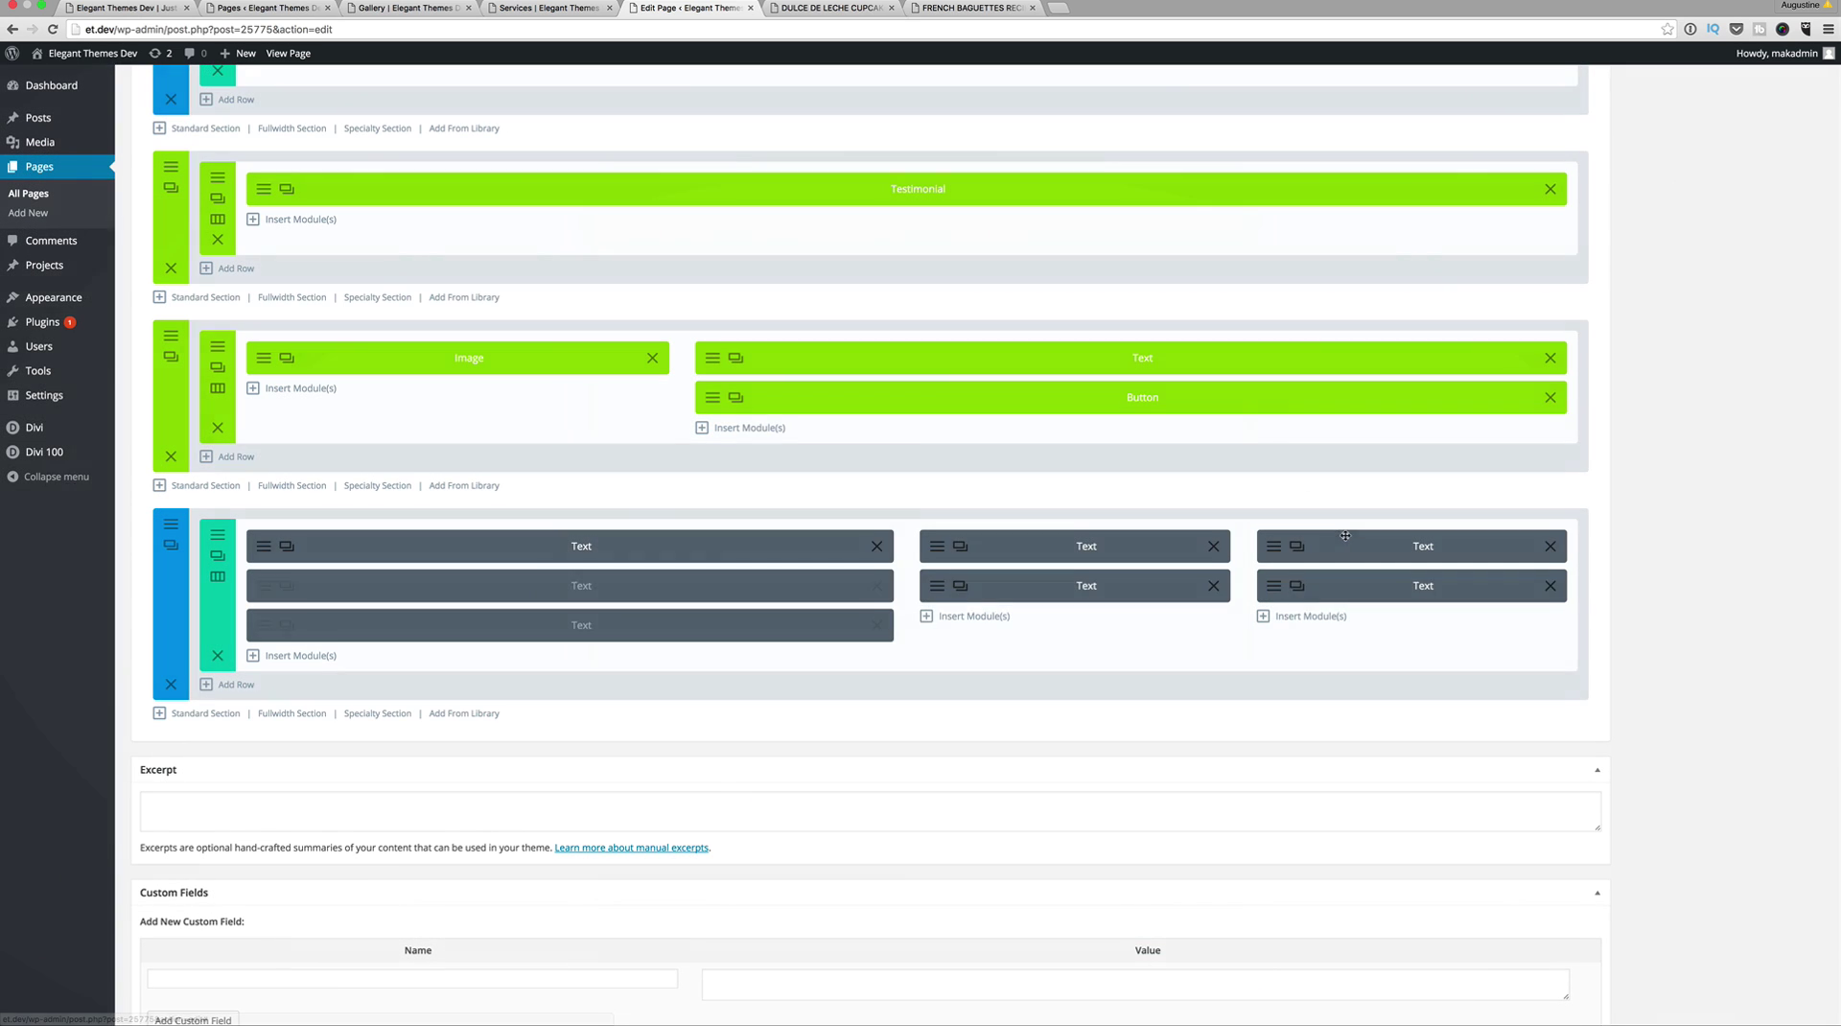
{"action": "left_click", "coordinate": [1264, 587]}
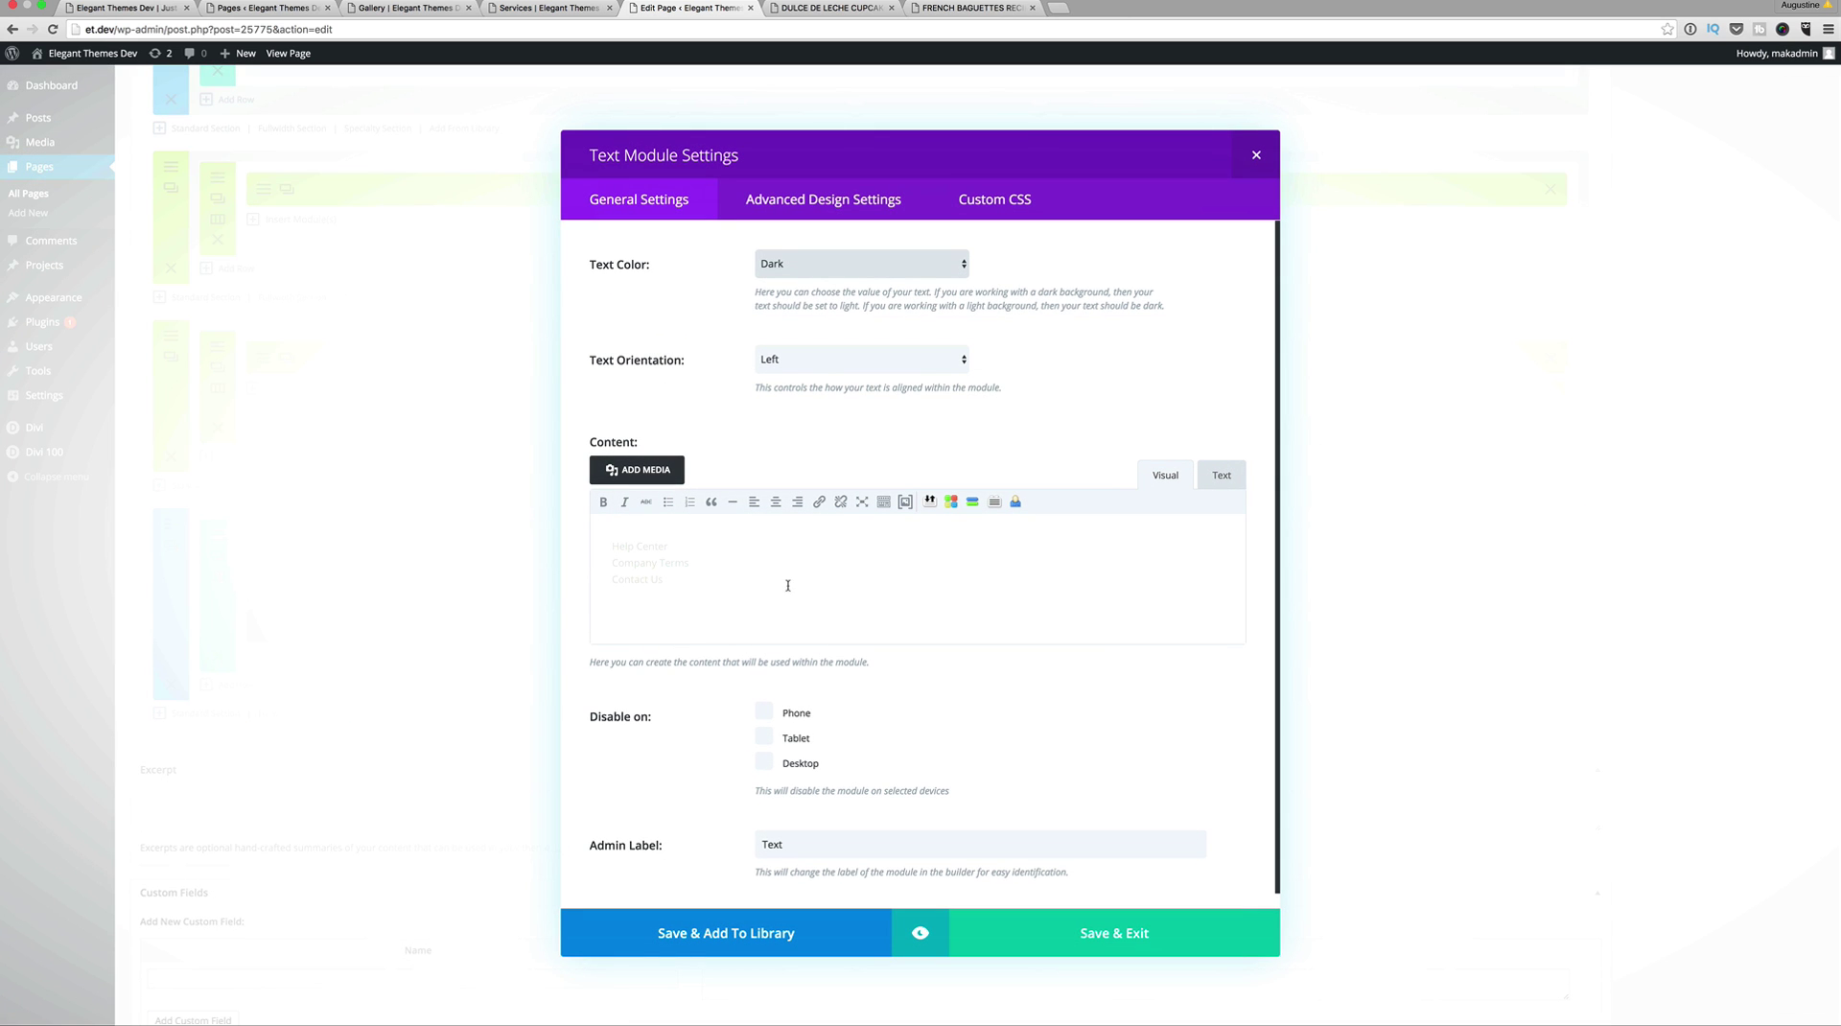
{"action": "left_click", "coordinate": [670, 581]}
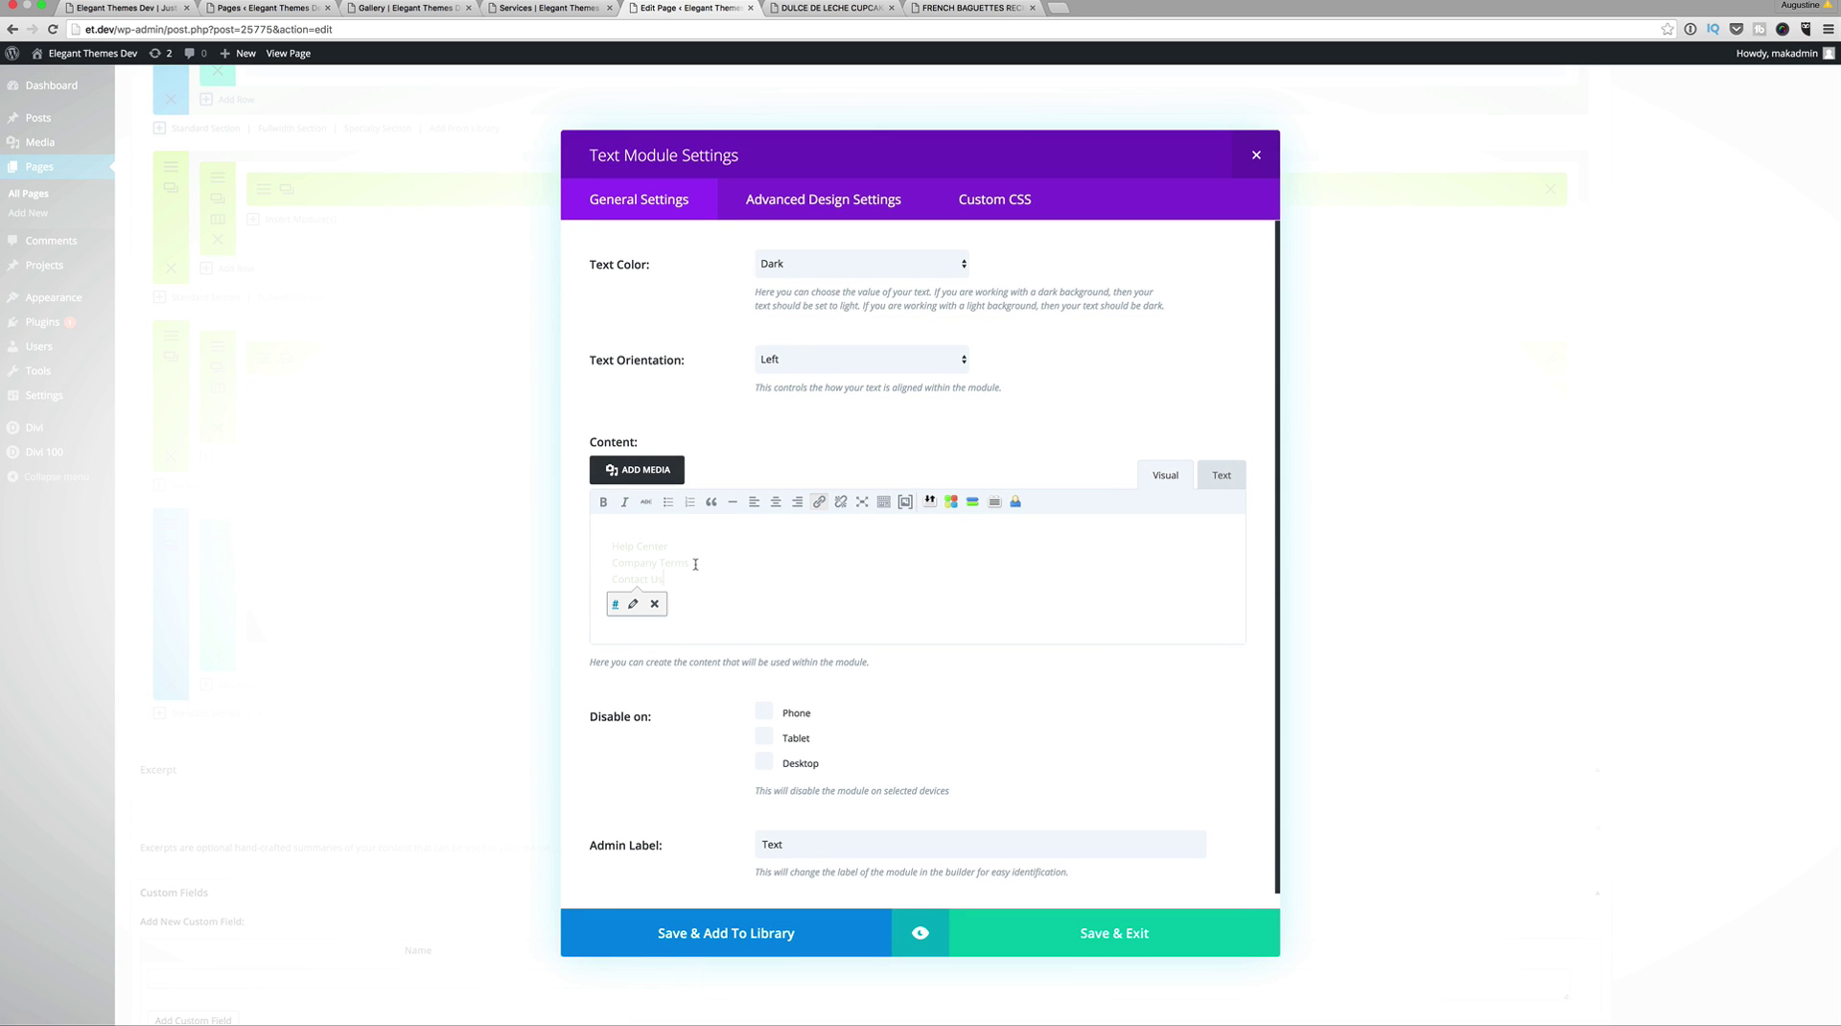
{"action": "left_click_drag", "start_coordinate": [673, 579], "coordinate": [612, 543]}
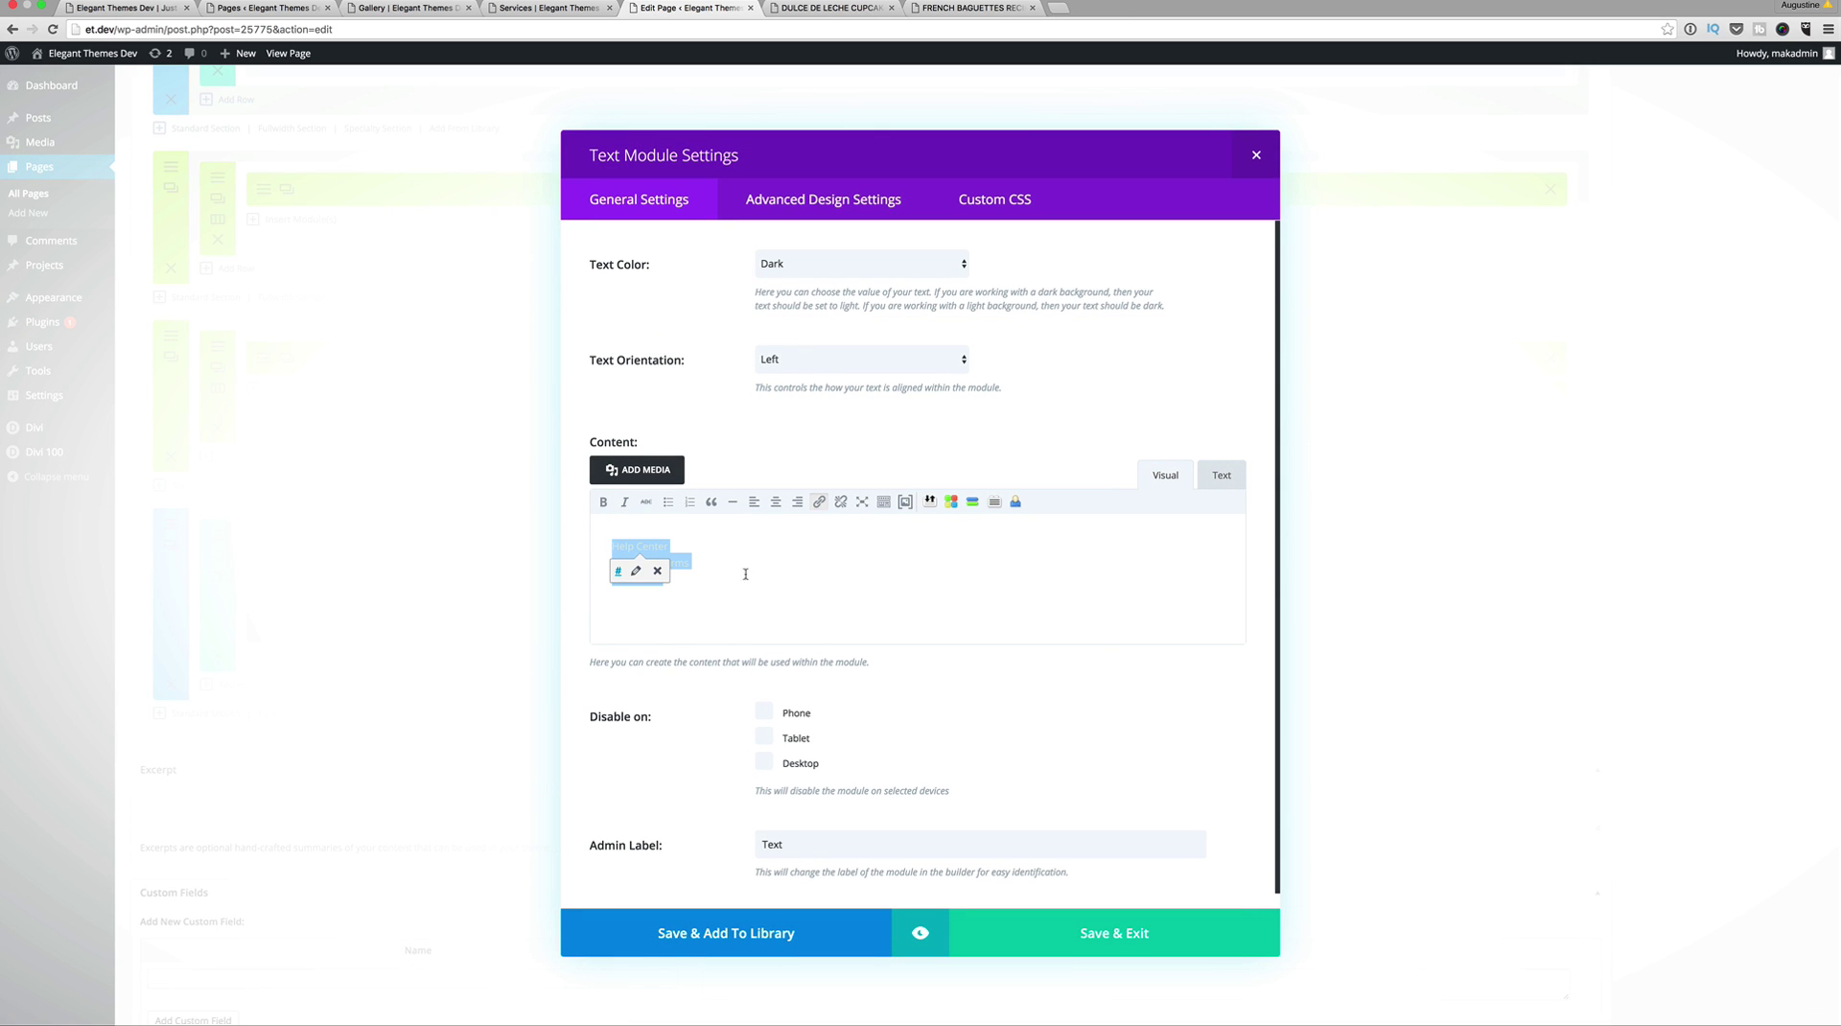
{"action": "left_click", "coordinate": [613, 576]}
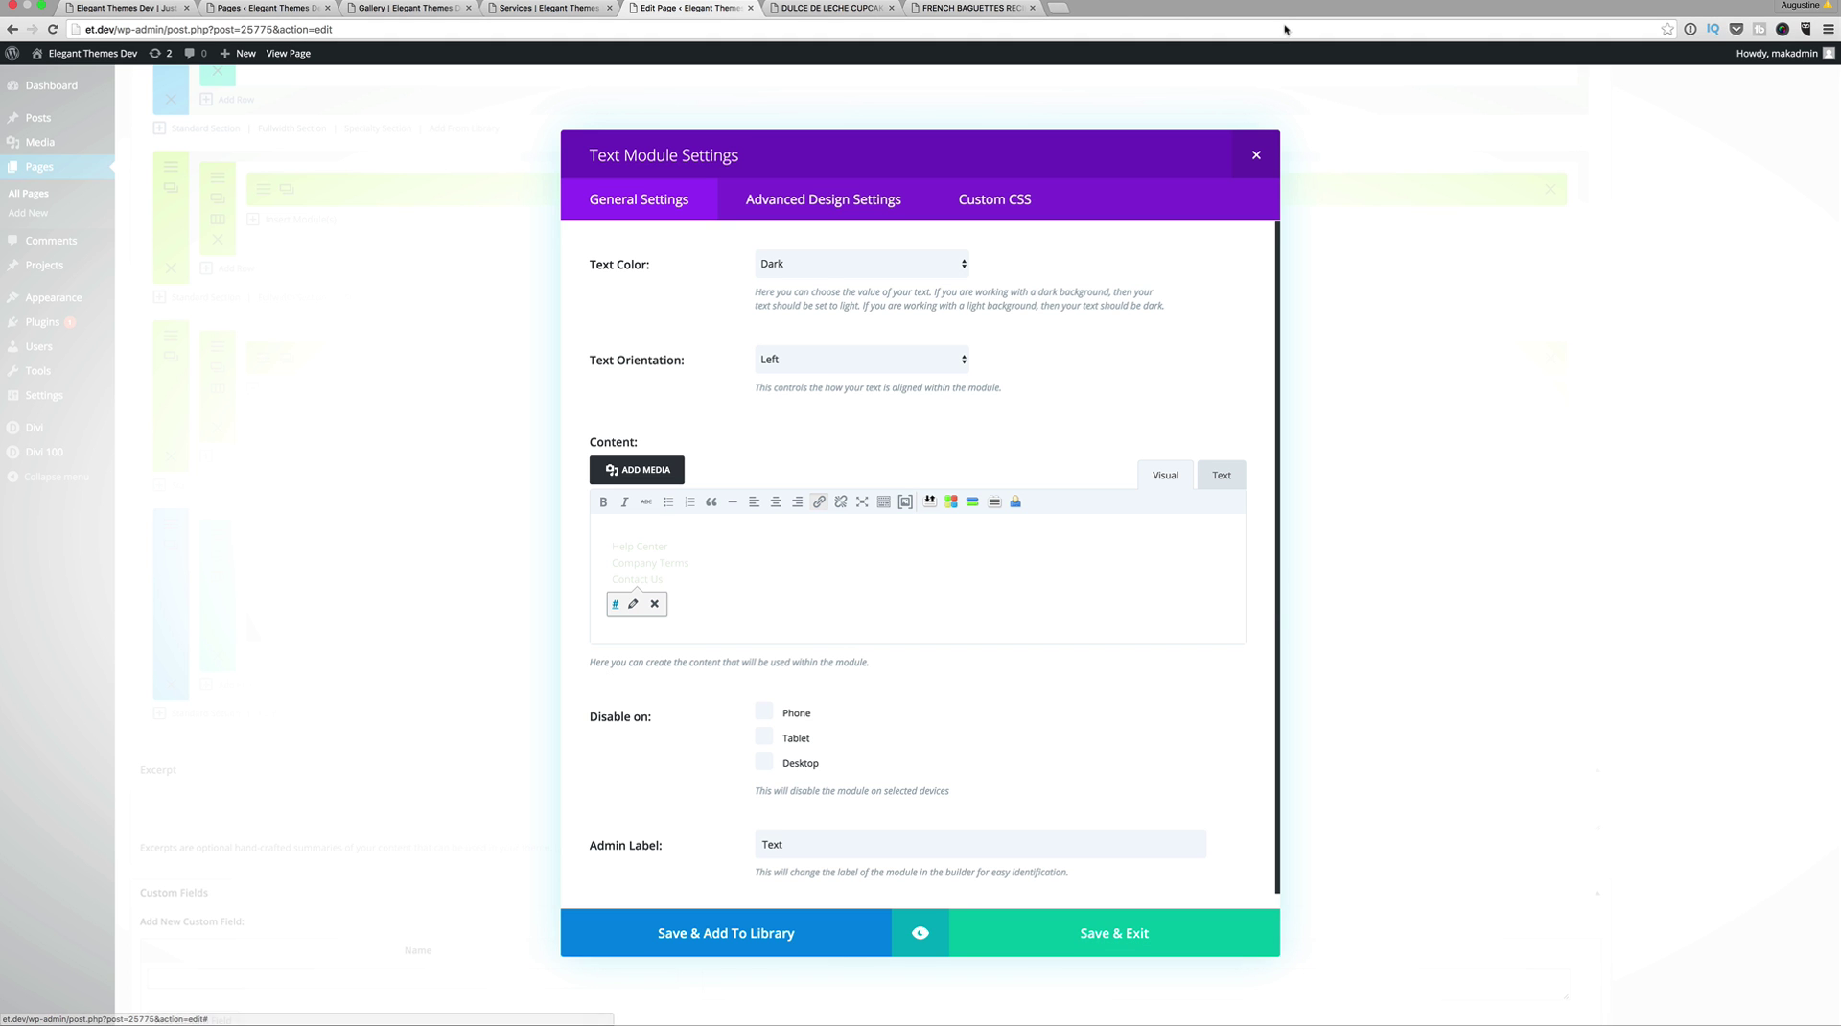
{"action": "left_click", "coordinate": [1260, 158]}
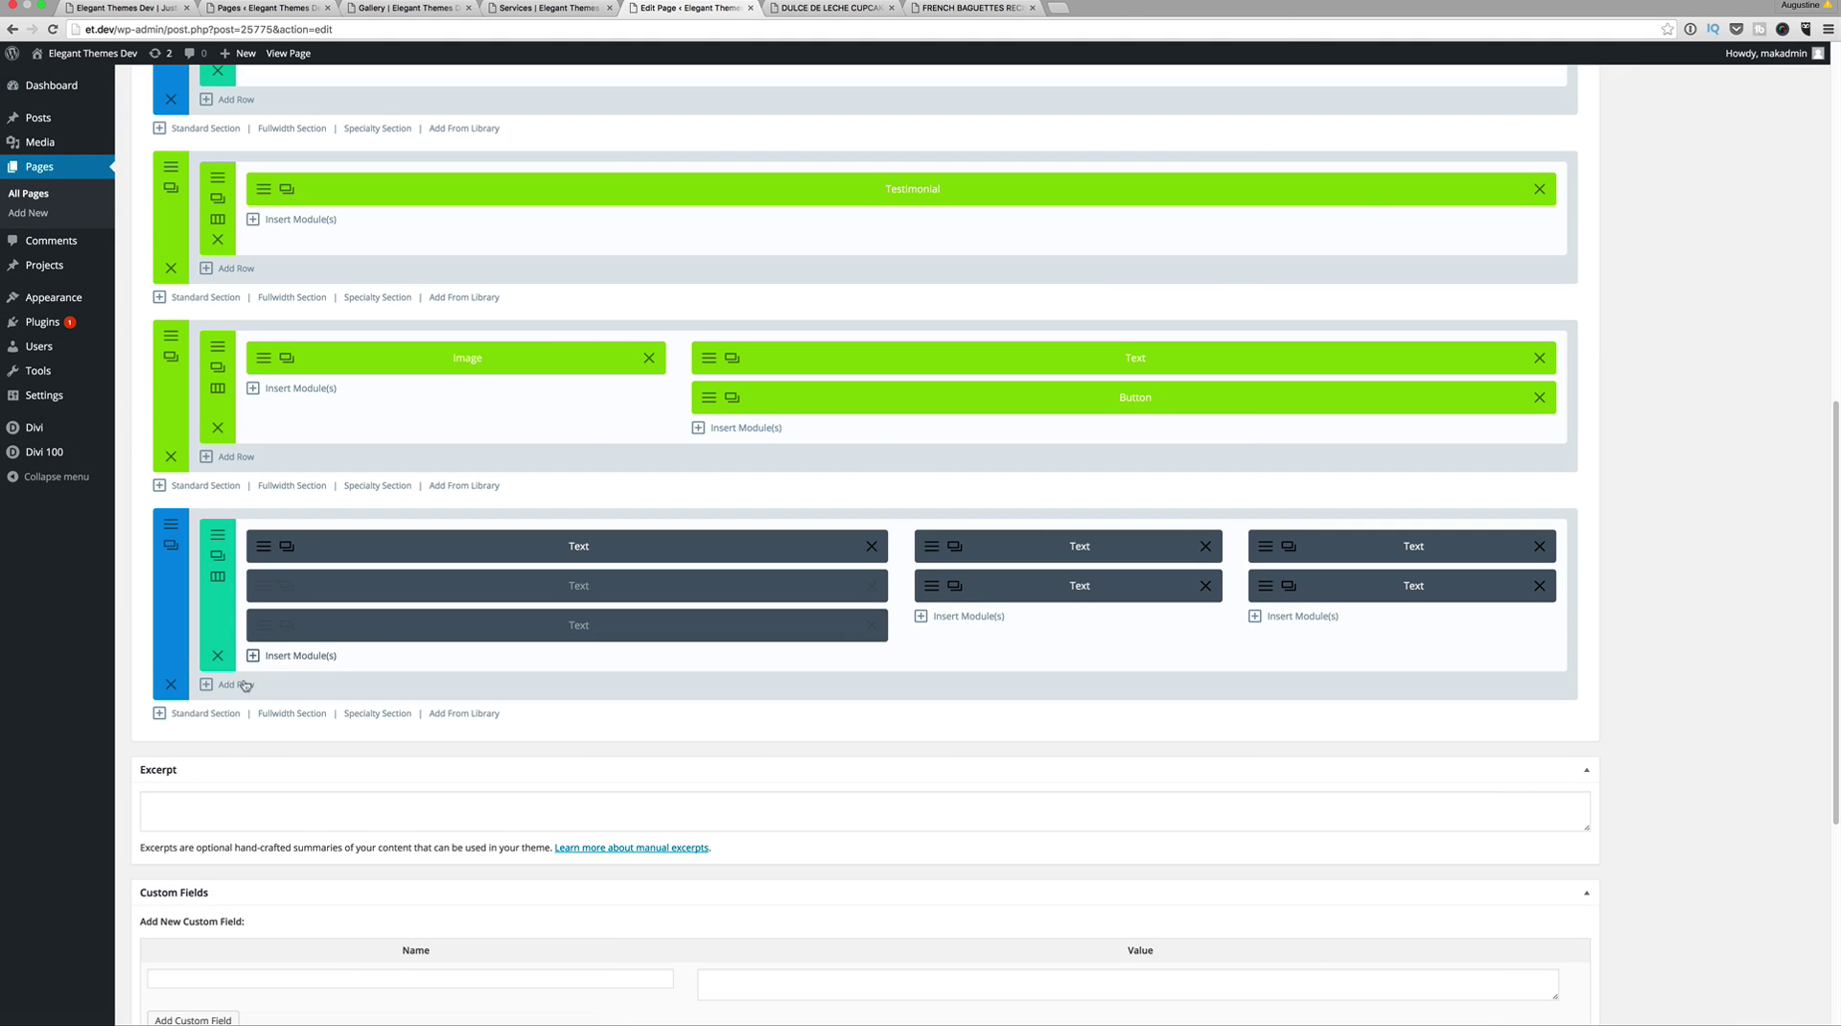
Step: Save the footer as global library item 'main footer' and delete its two faded Text modules
{"action": "right_click", "coordinate": [172, 624]}
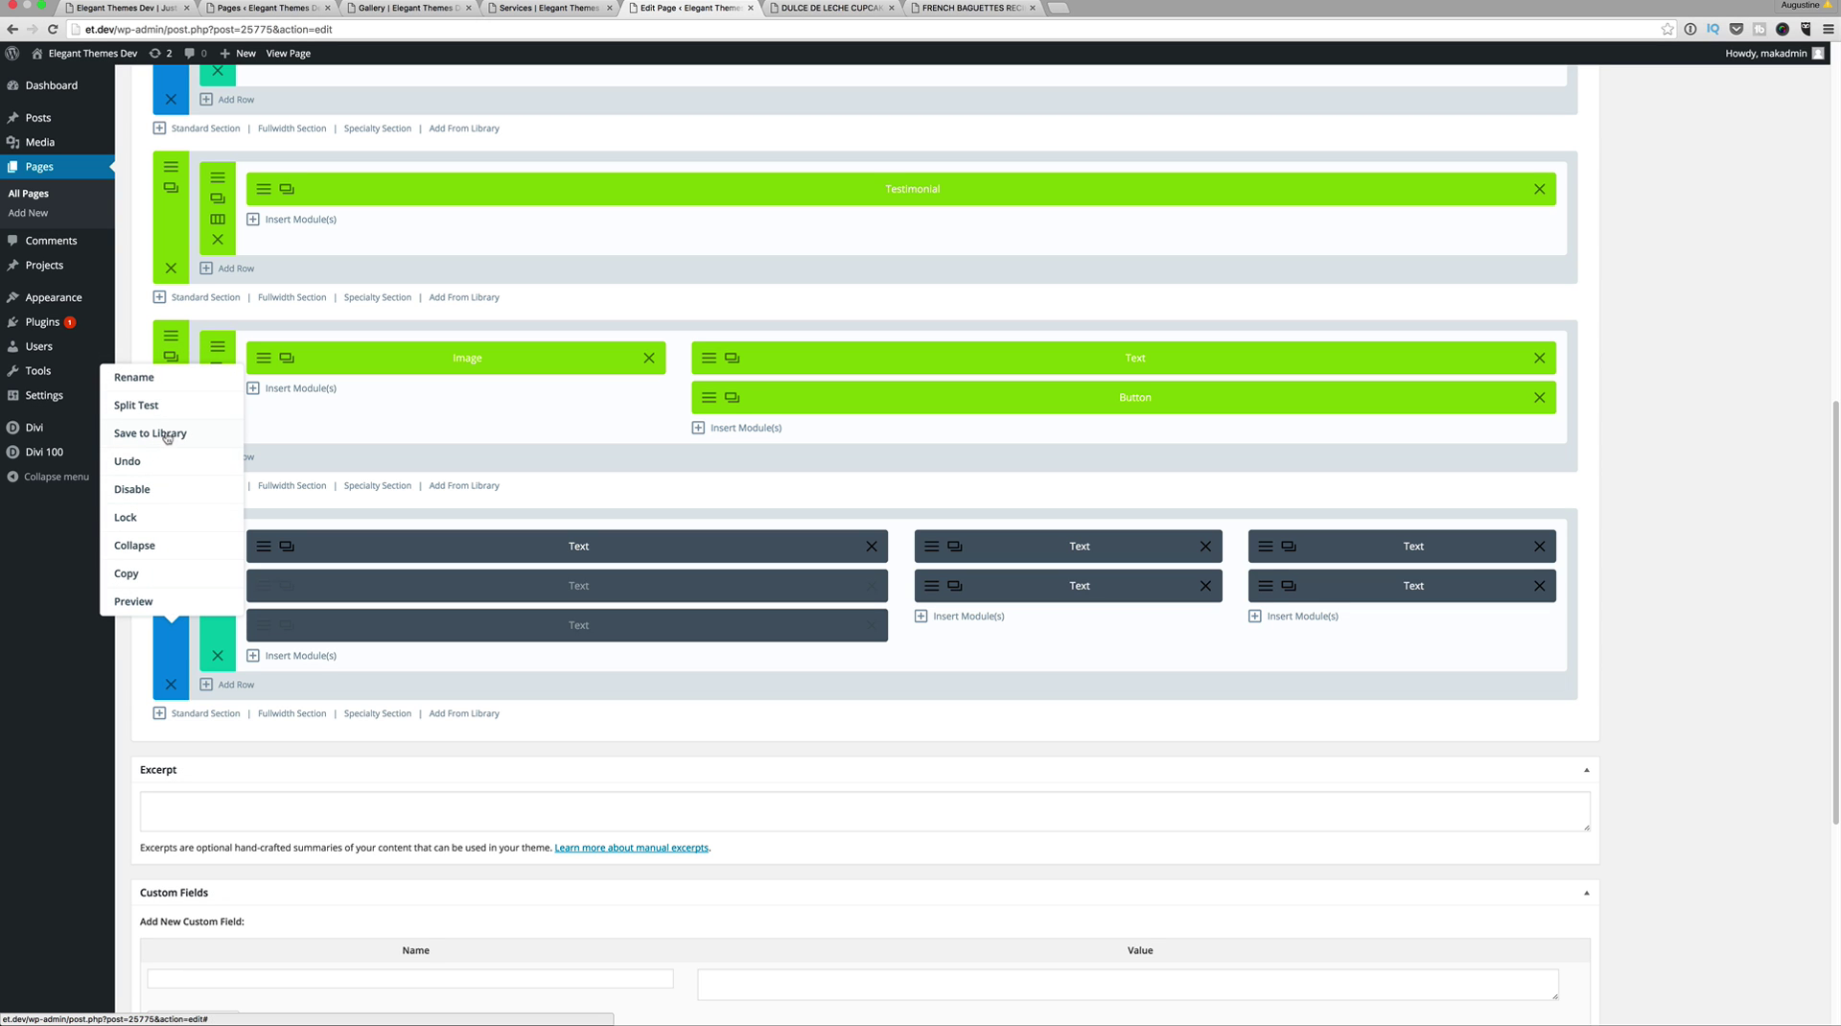
{"action": "left_click", "coordinate": [167, 434]}
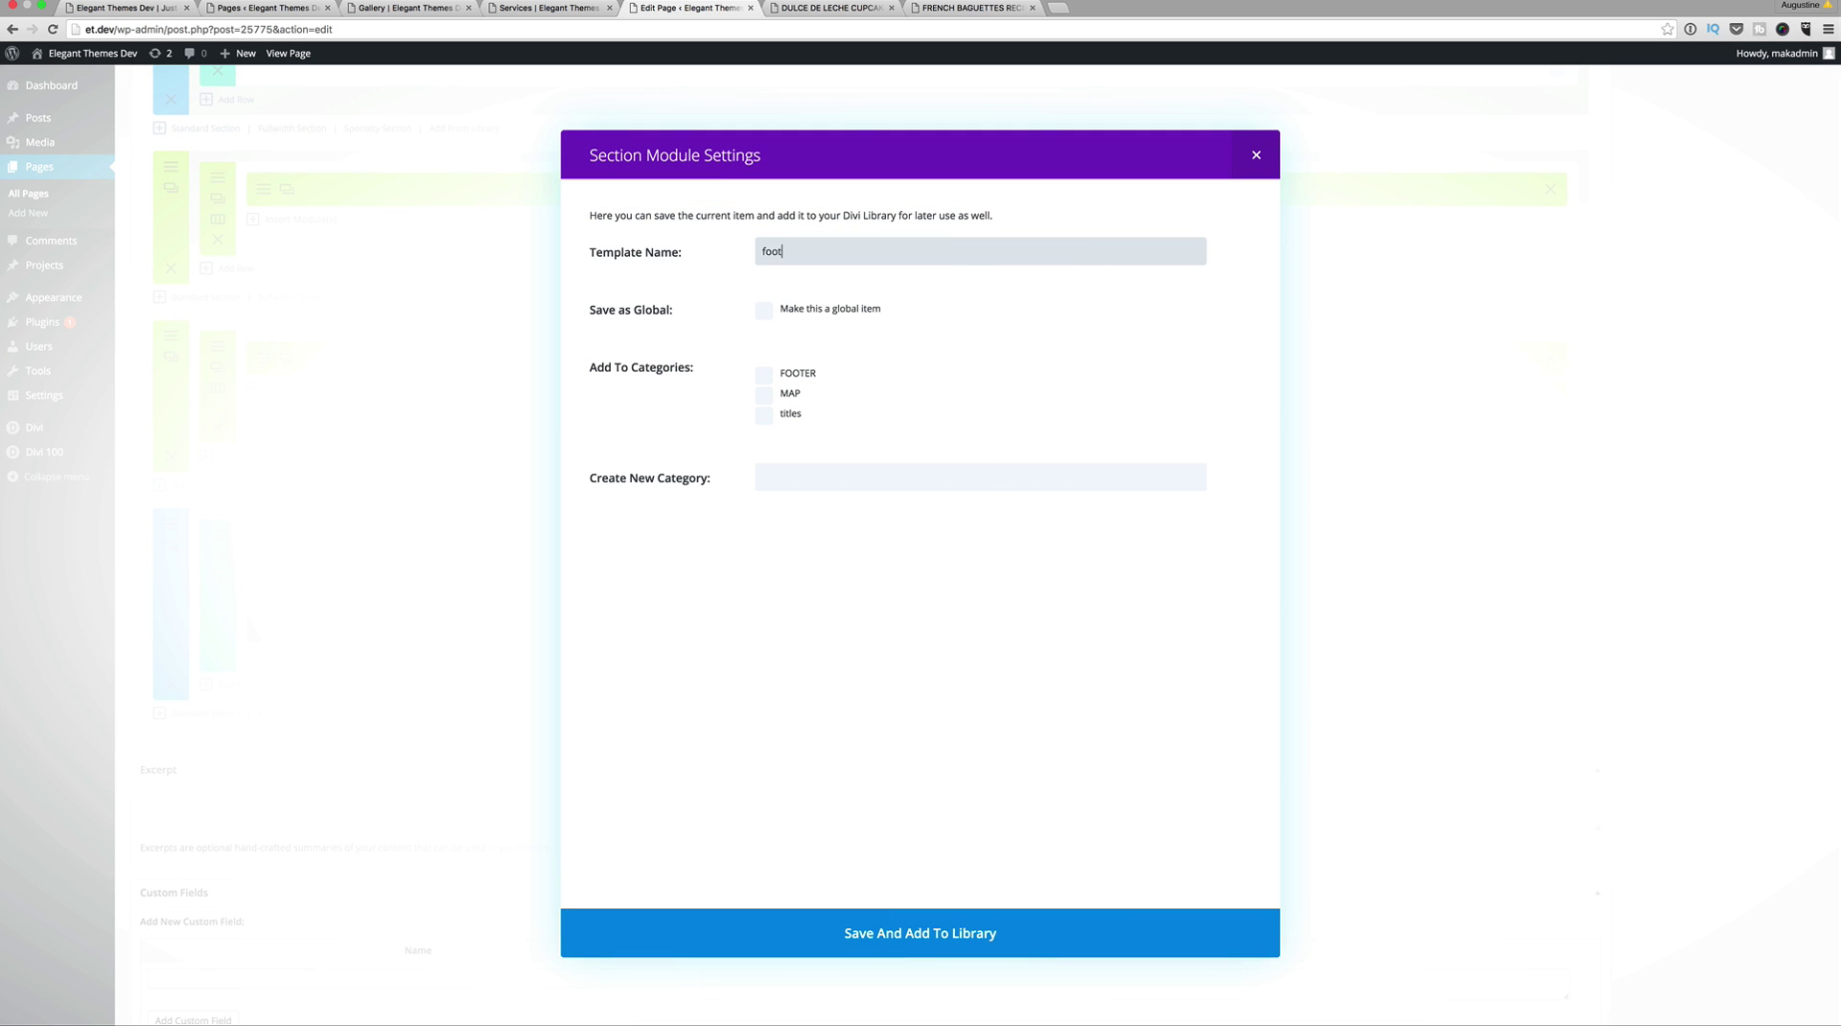
{"action": "type", "text": "main"}
{"action": "left_click", "coordinate": [764, 311]}
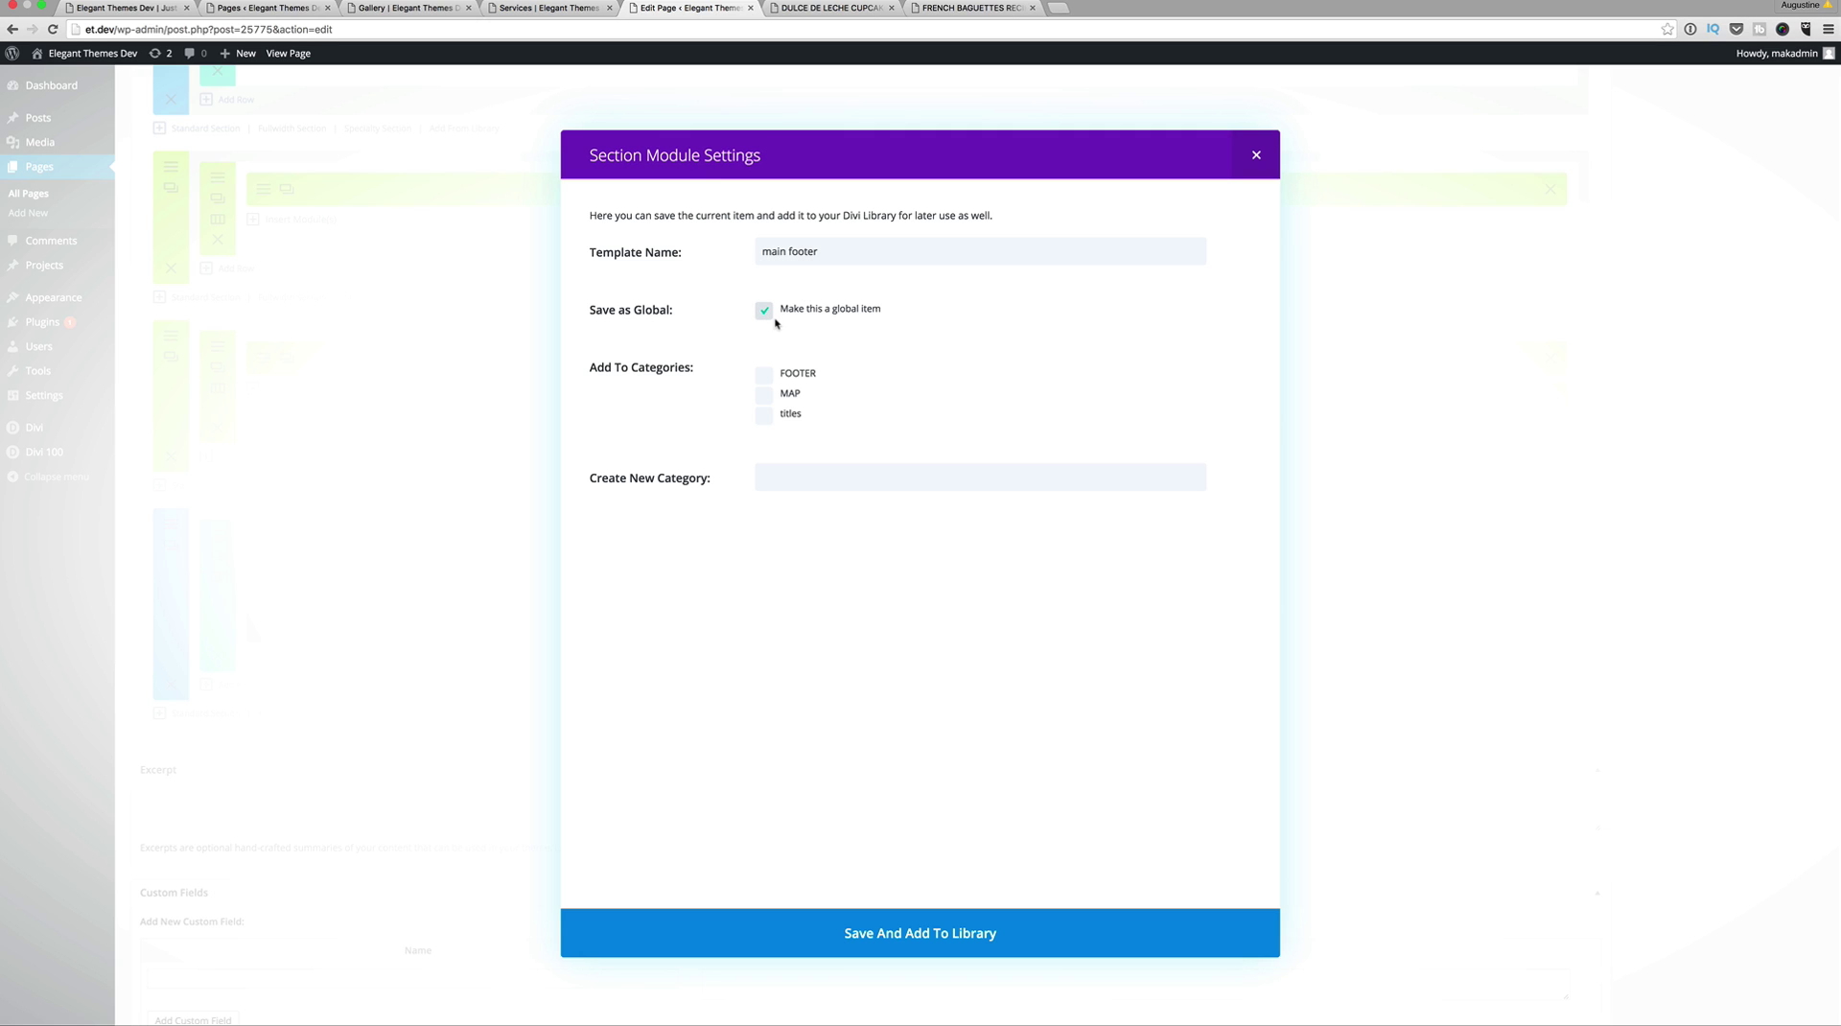
{"action": "left_click", "coordinate": [951, 938]}
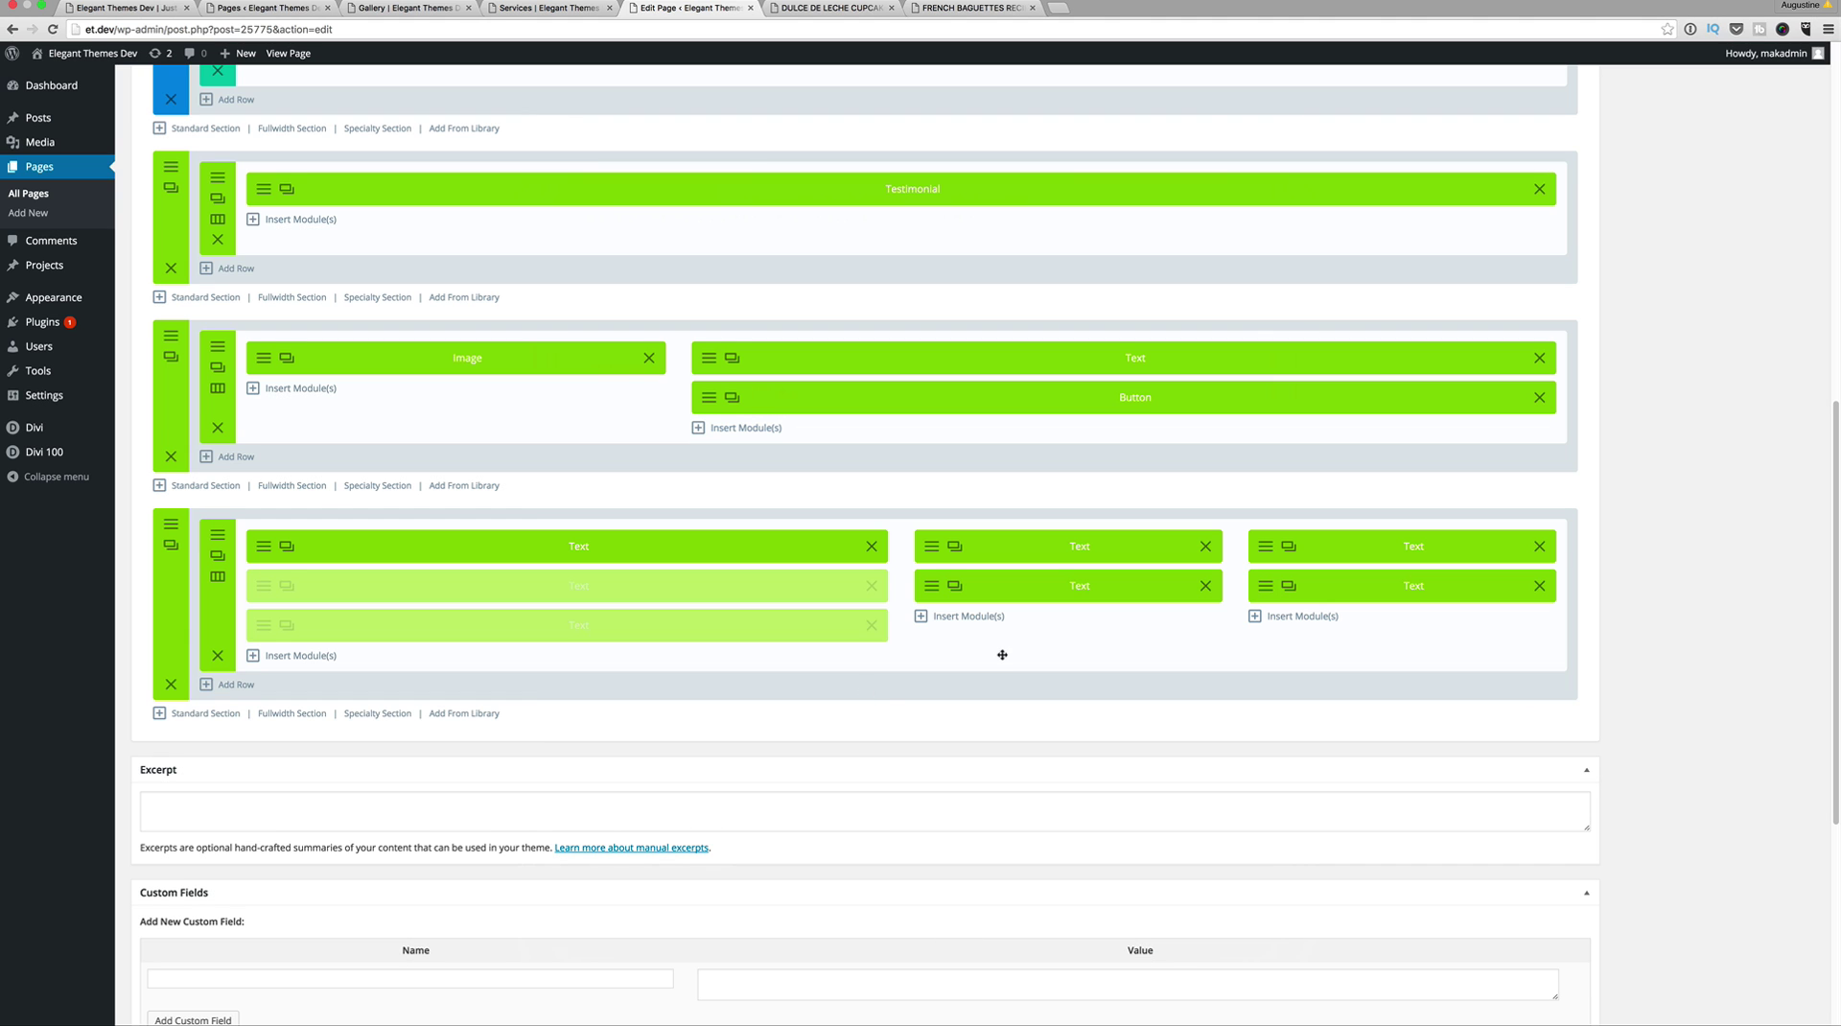
{"action": "left_click", "coordinate": [875, 630]}
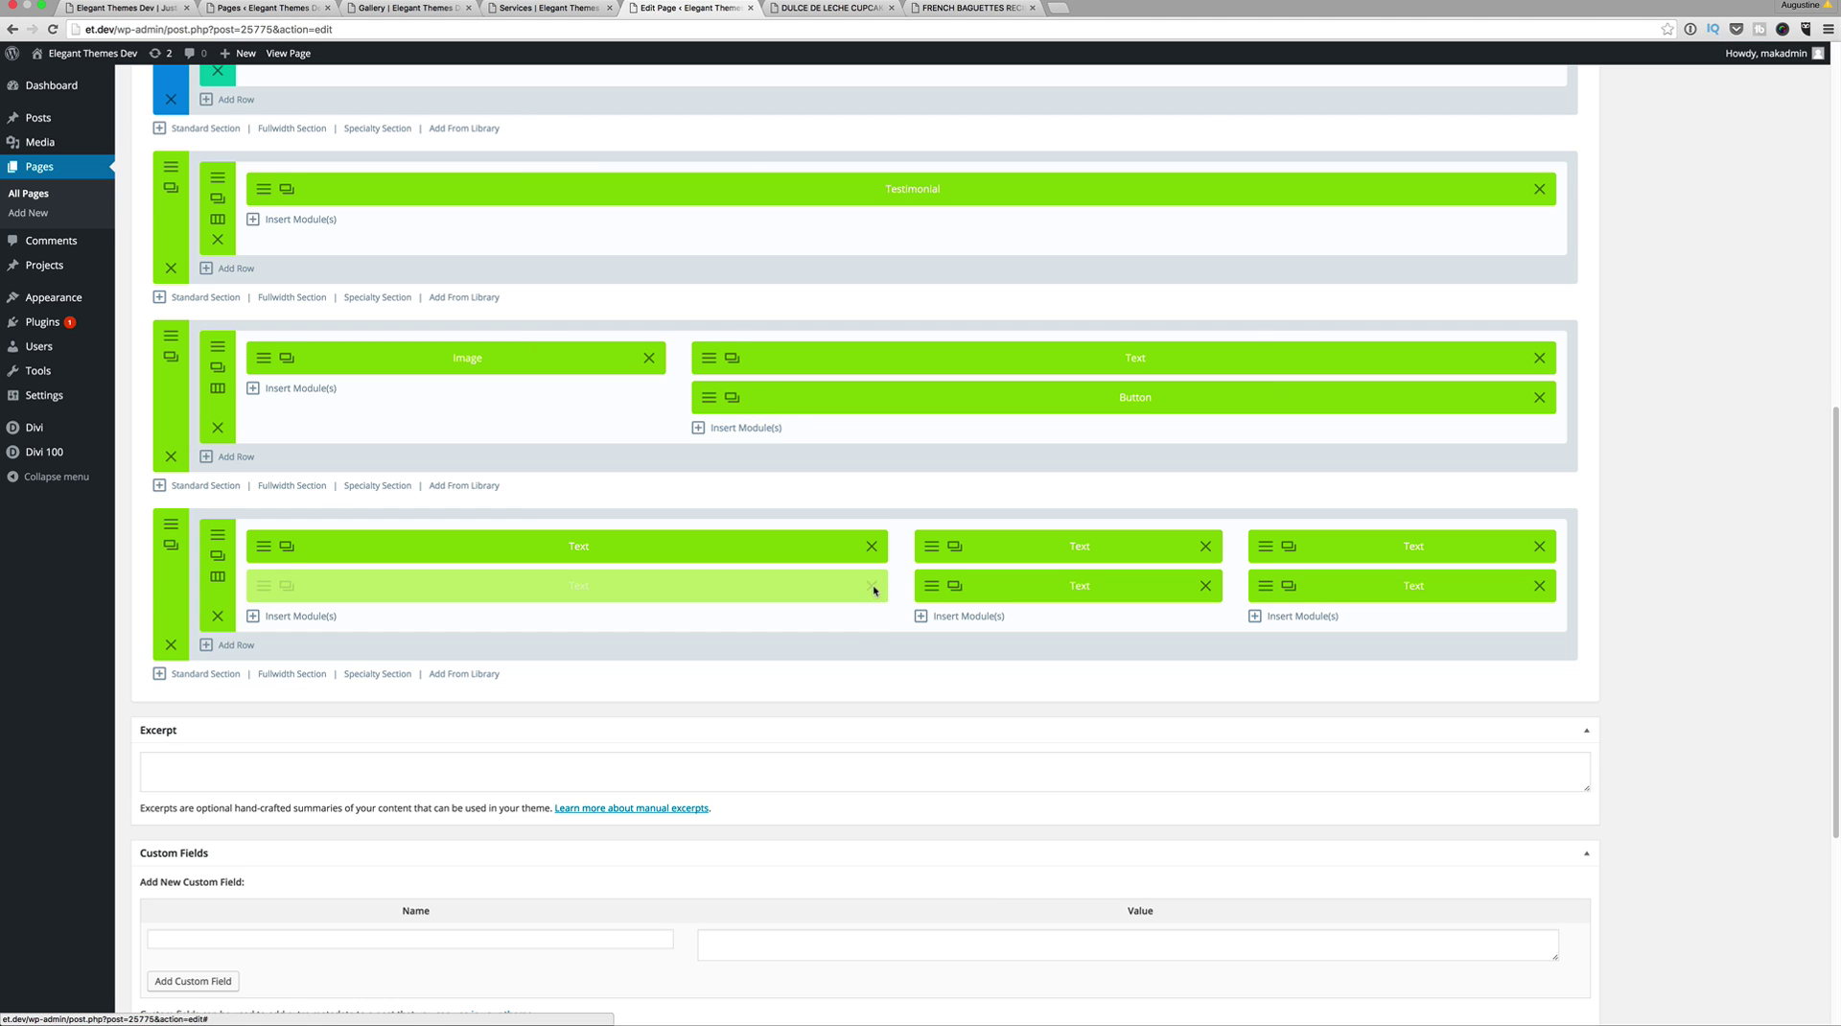
{"action": "left_click", "coordinate": [872, 585]}
Step: Scroll to the builder's top and view the live Gallery page with its twelve baked-goods photos
{"action": "scroll", "coordinate": [1416, 725], "scroll_direction": "up", "scroll_amount": 2}
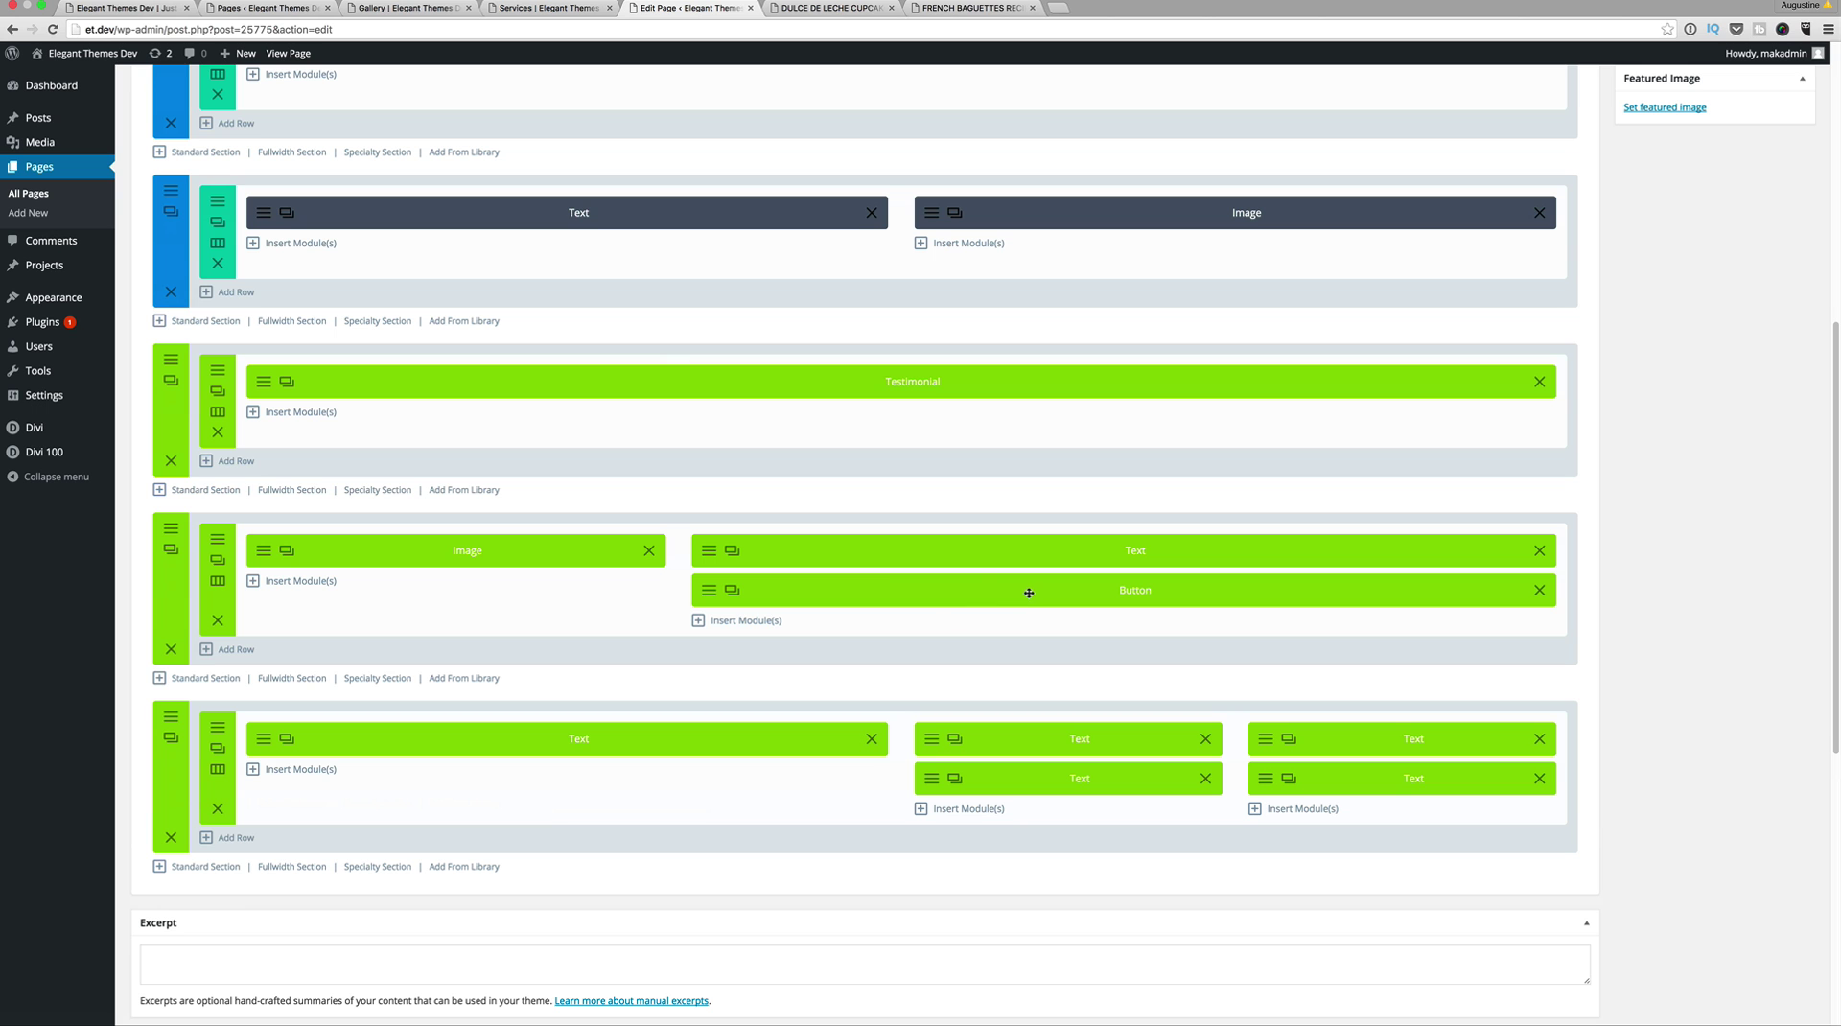
{"action": "scroll", "coordinate": [618, 519], "scroll_direction": "up", "scroll_amount": 3}
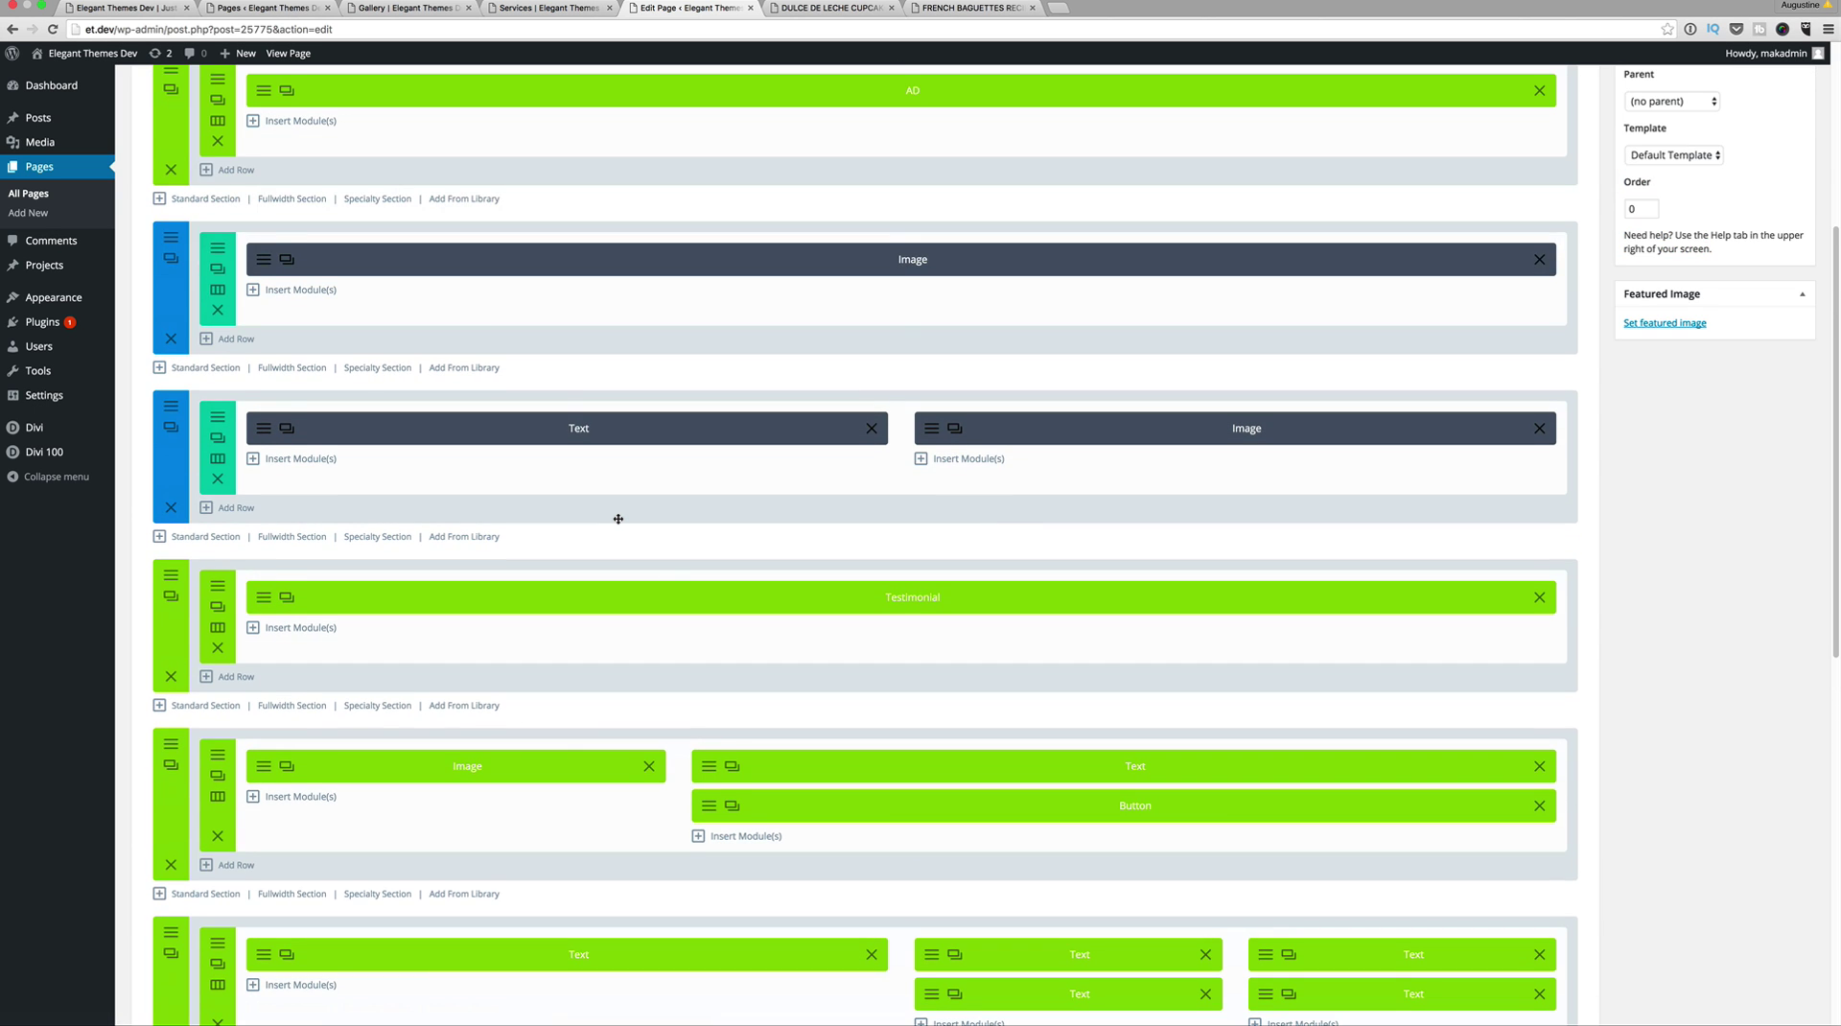
{"action": "scroll", "coordinate": [617, 519], "scroll_direction": "up", "scroll_amount": 3}
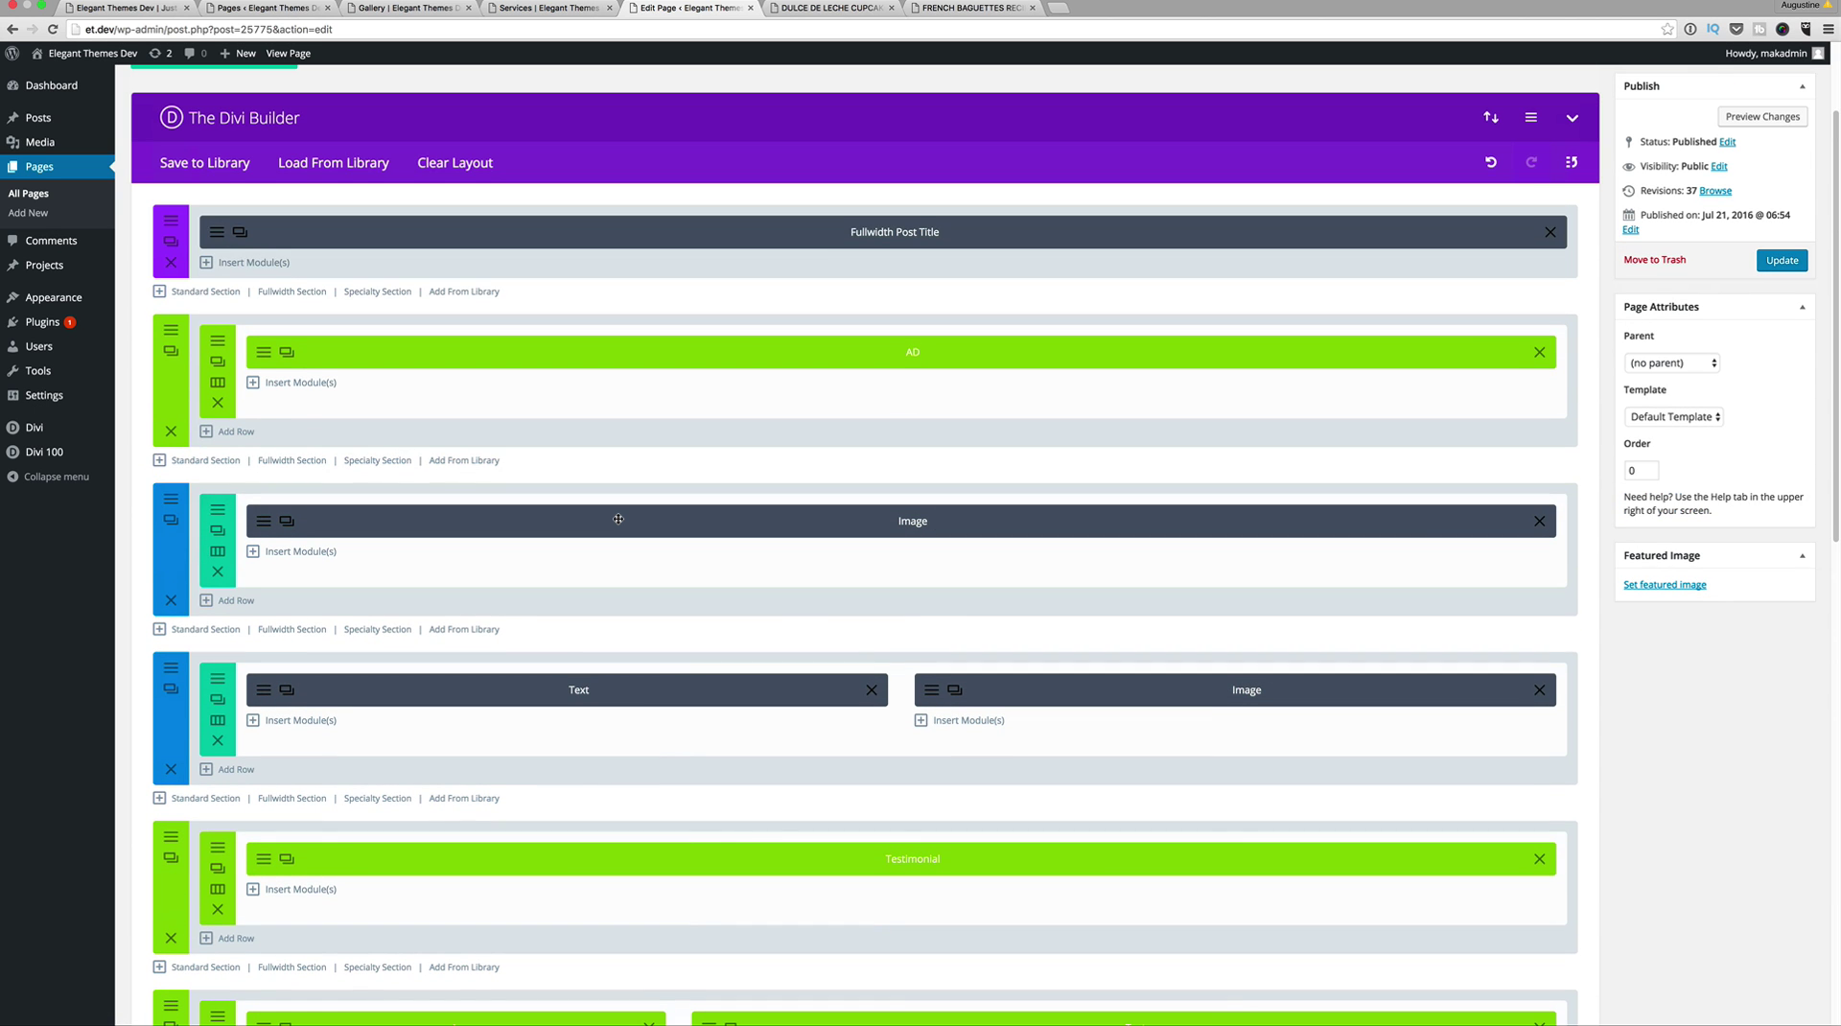
{"action": "left_click", "coordinate": [403, 8]}
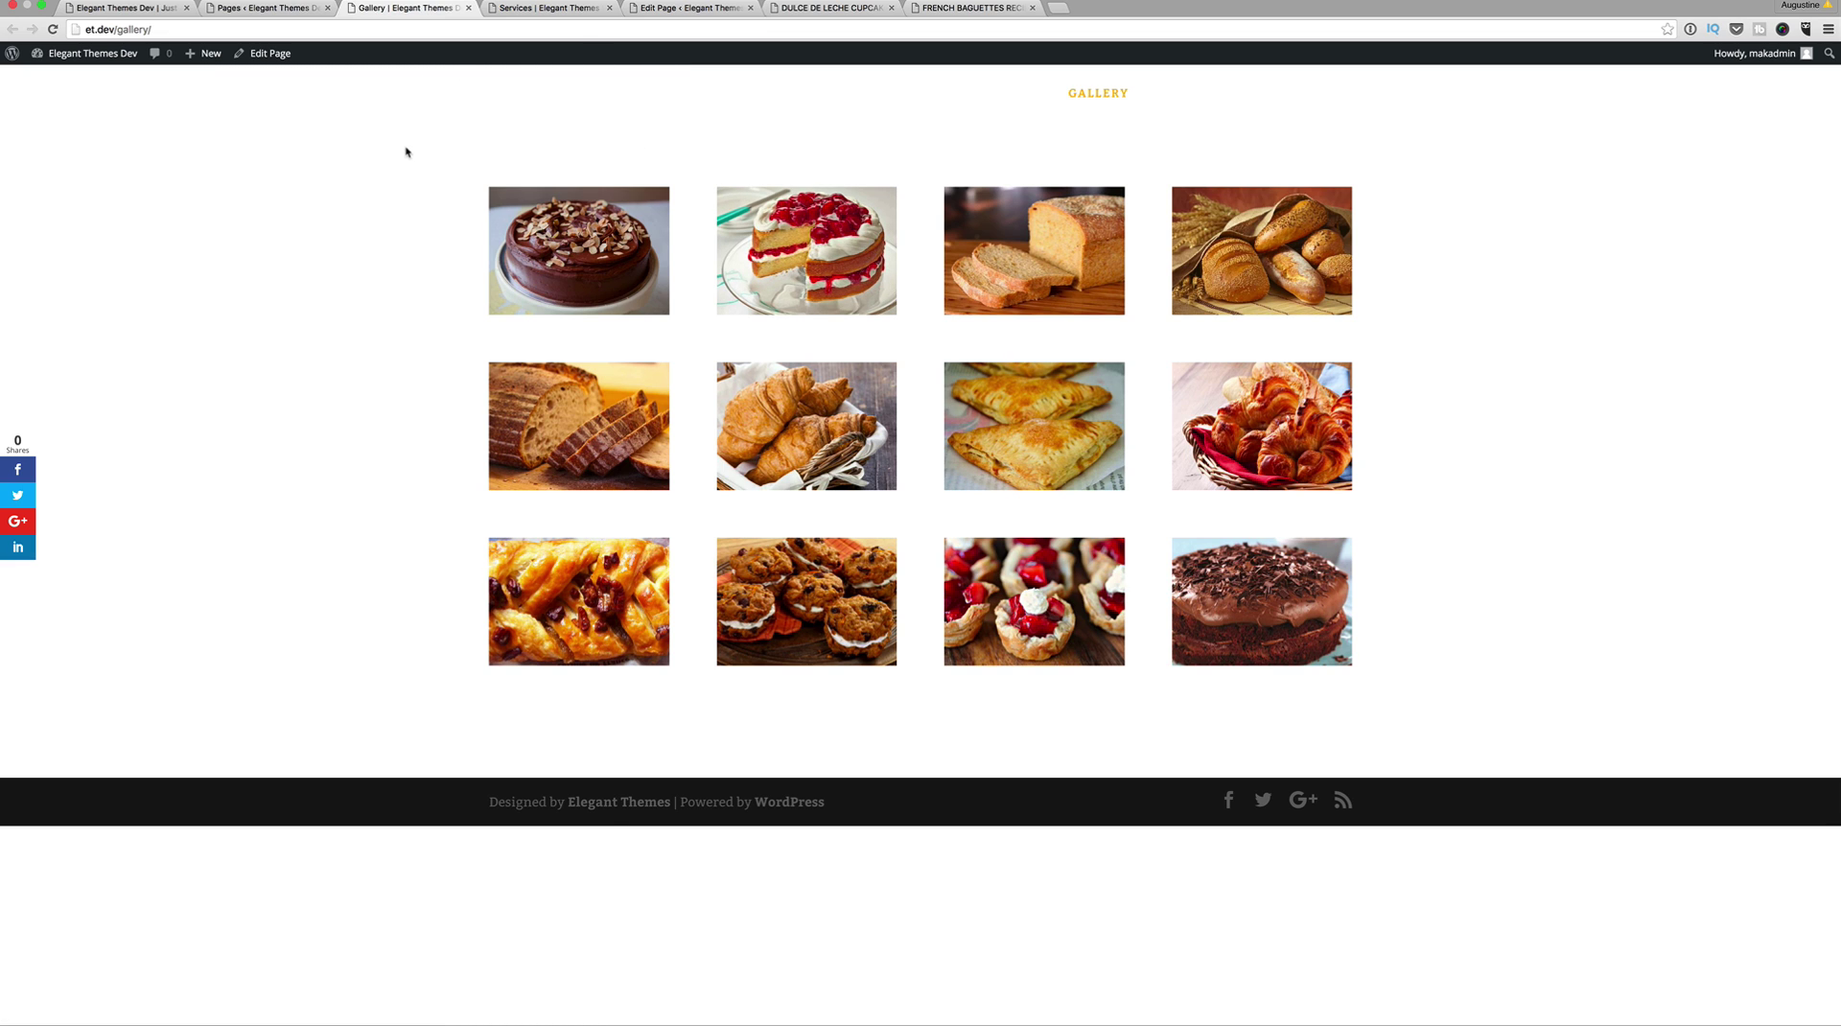
Step: Add a new fullwidth section with a Fullwidth Post Title module to the About Us page
{"action": "left_click", "coordinate": [280, 8]}
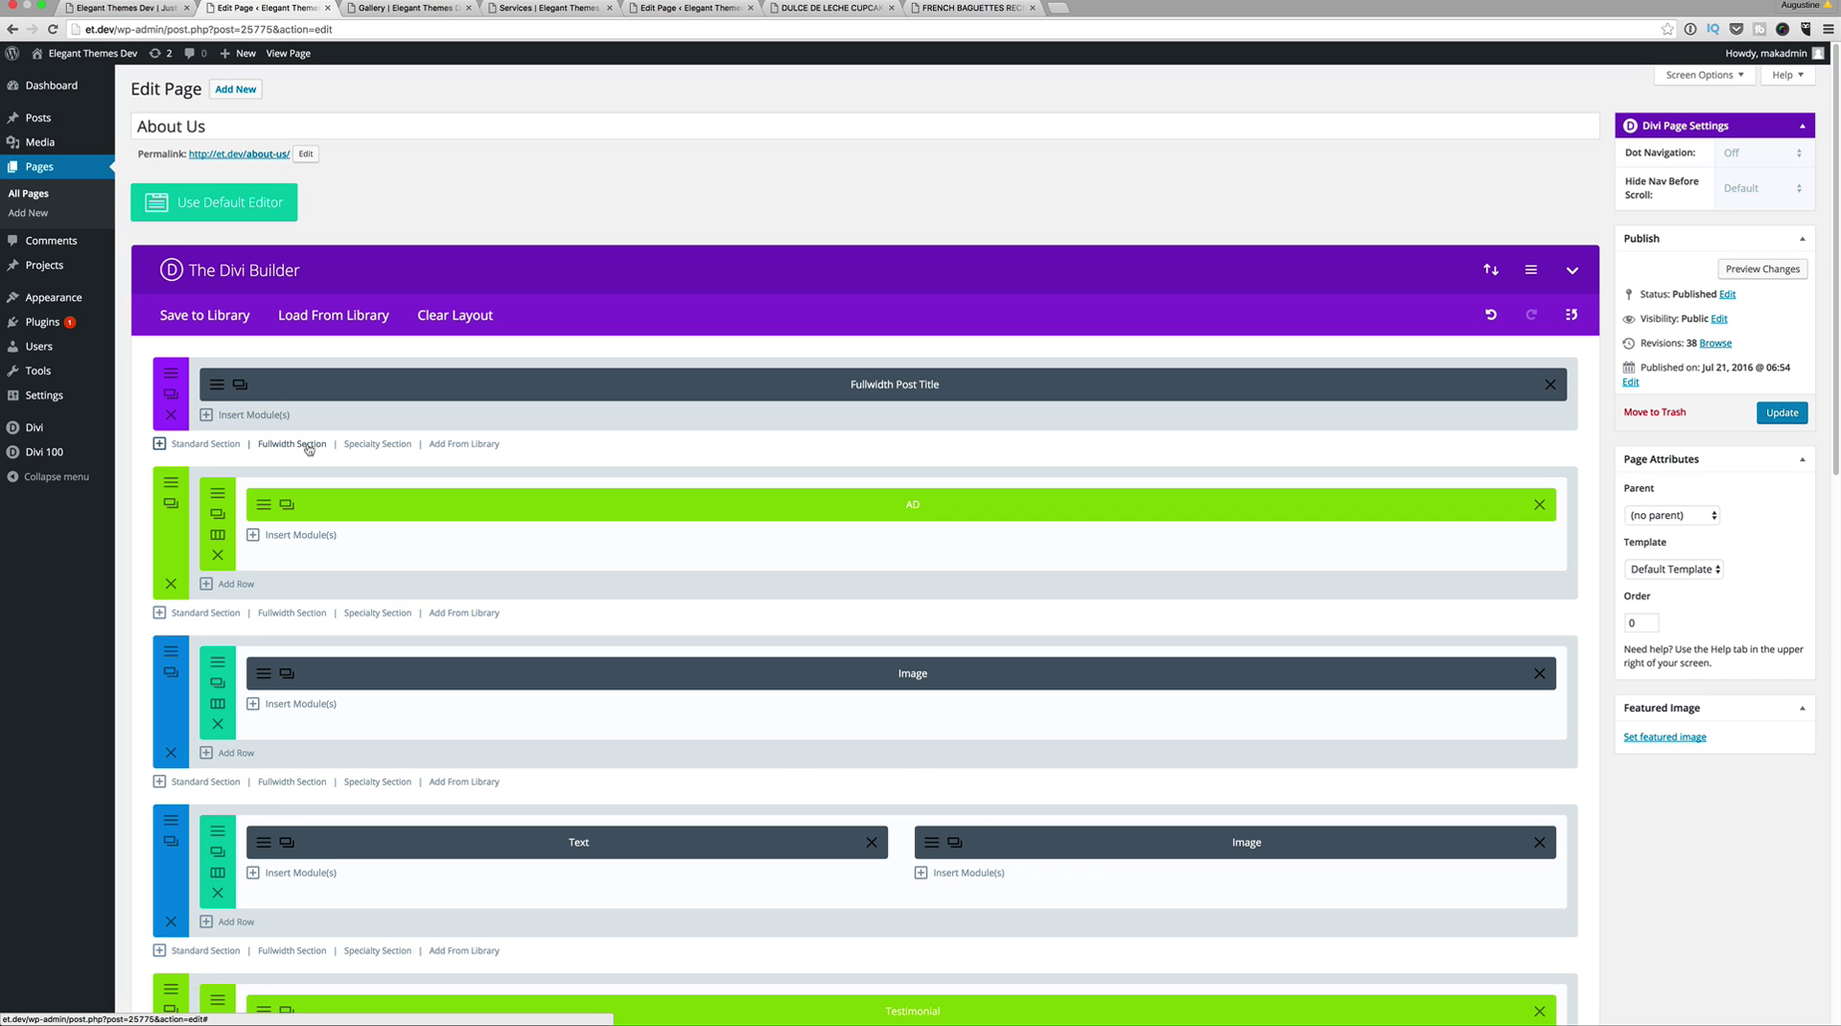
{"action": "left_click", "coordinate": [309, 446]}
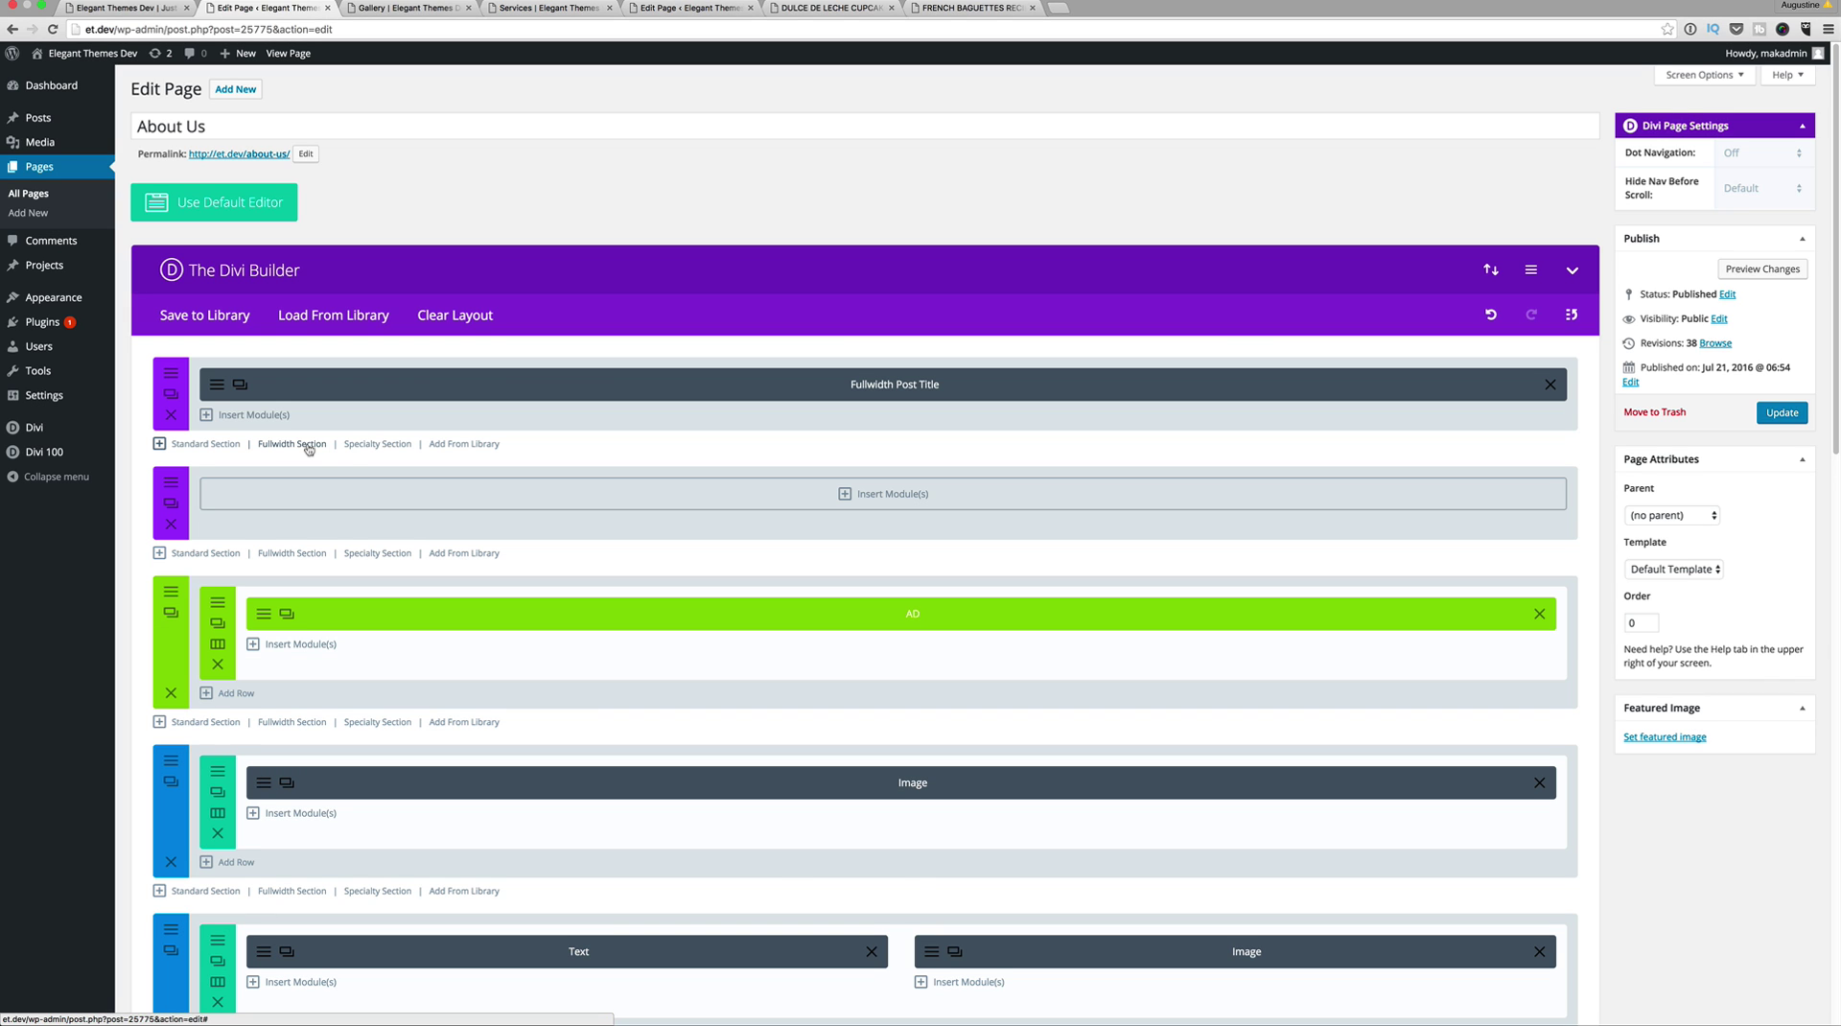
{"action": "left_click", "coordinate": [845, 495]}
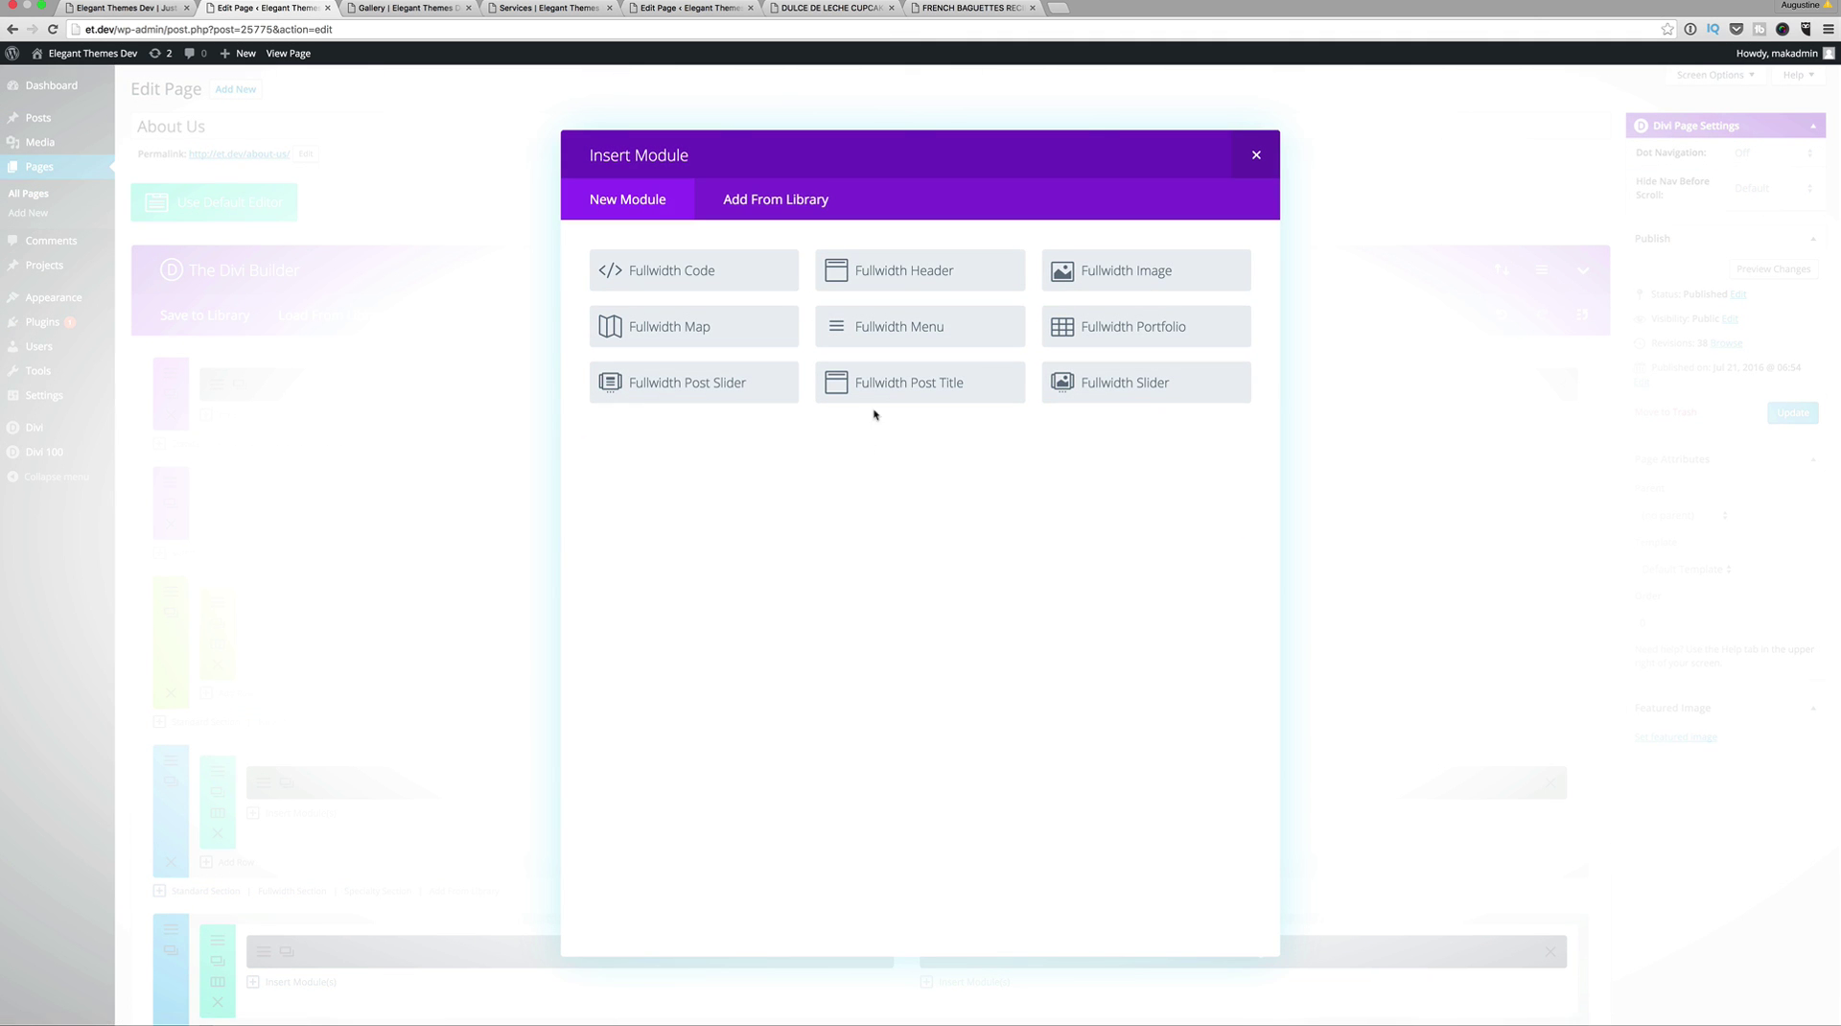
{"action": "left_click", "coordinate": [945, 387]}
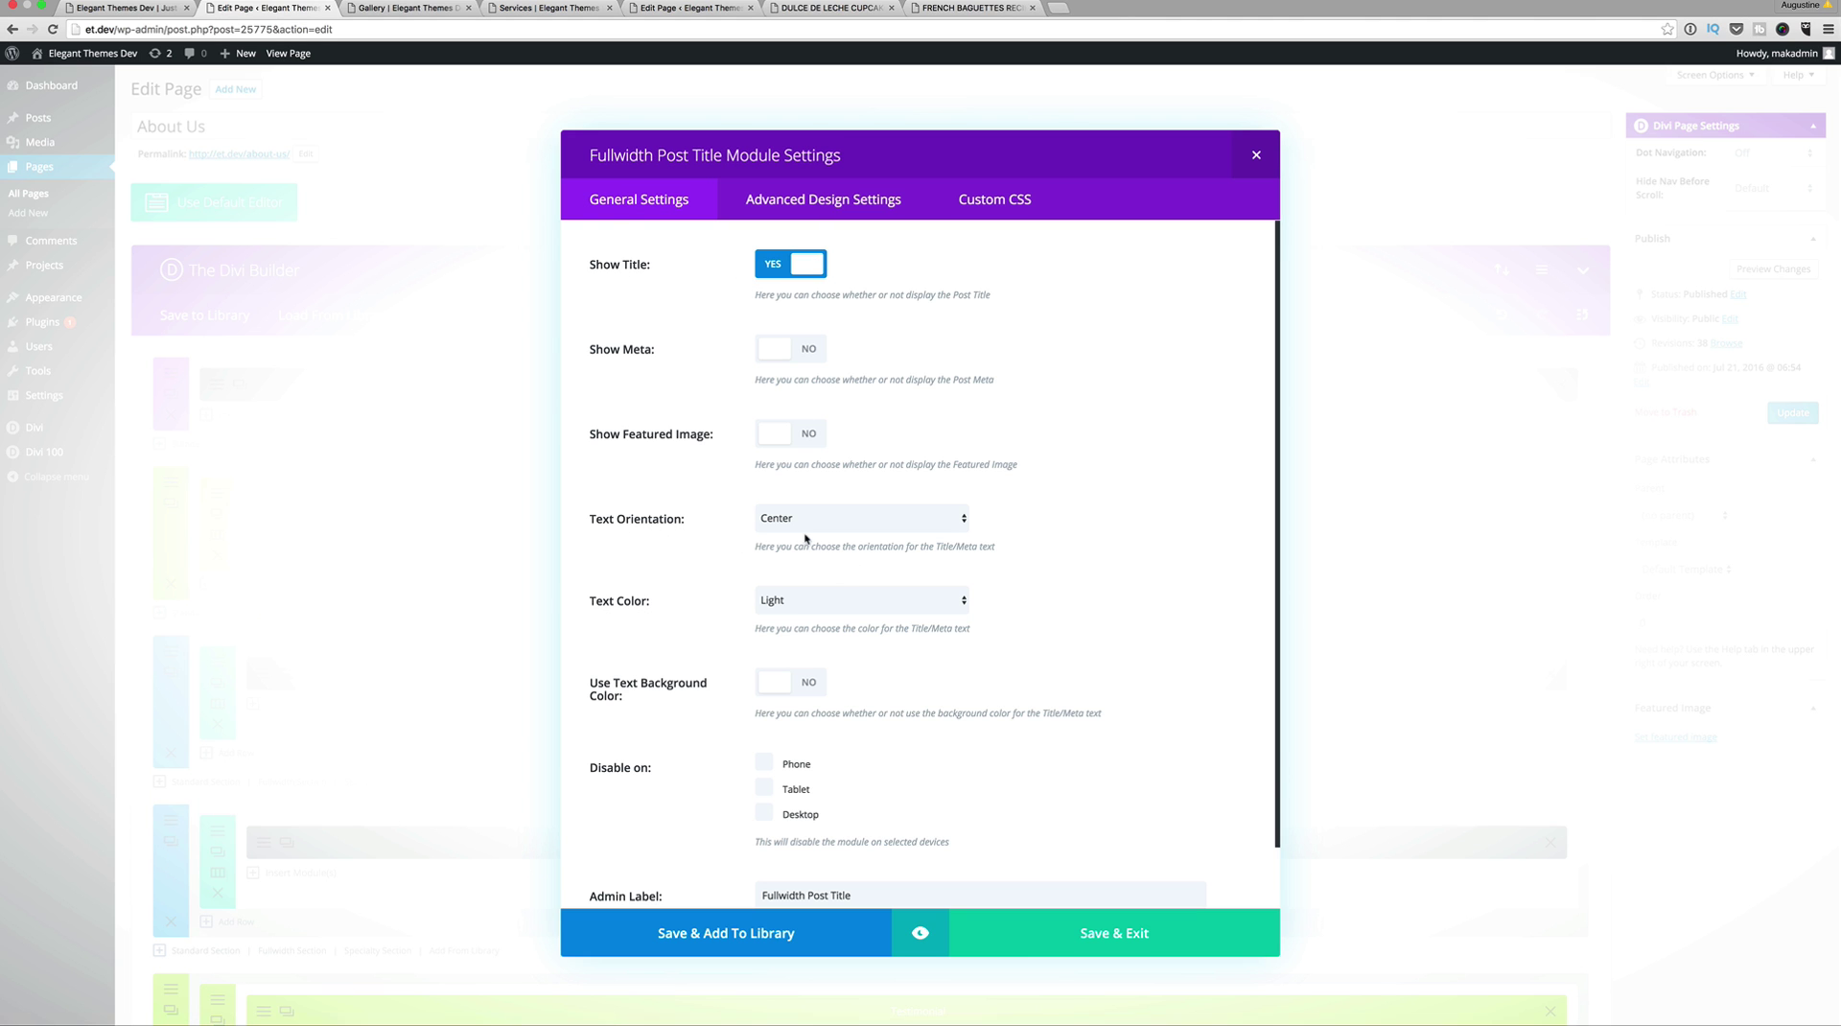
Step: Give the post title module a #d6652b background and 200px top padding
{"action": "scroll", "coordinate": [923, 571], "scroll_direction": "down", "scroll_amount": 2}
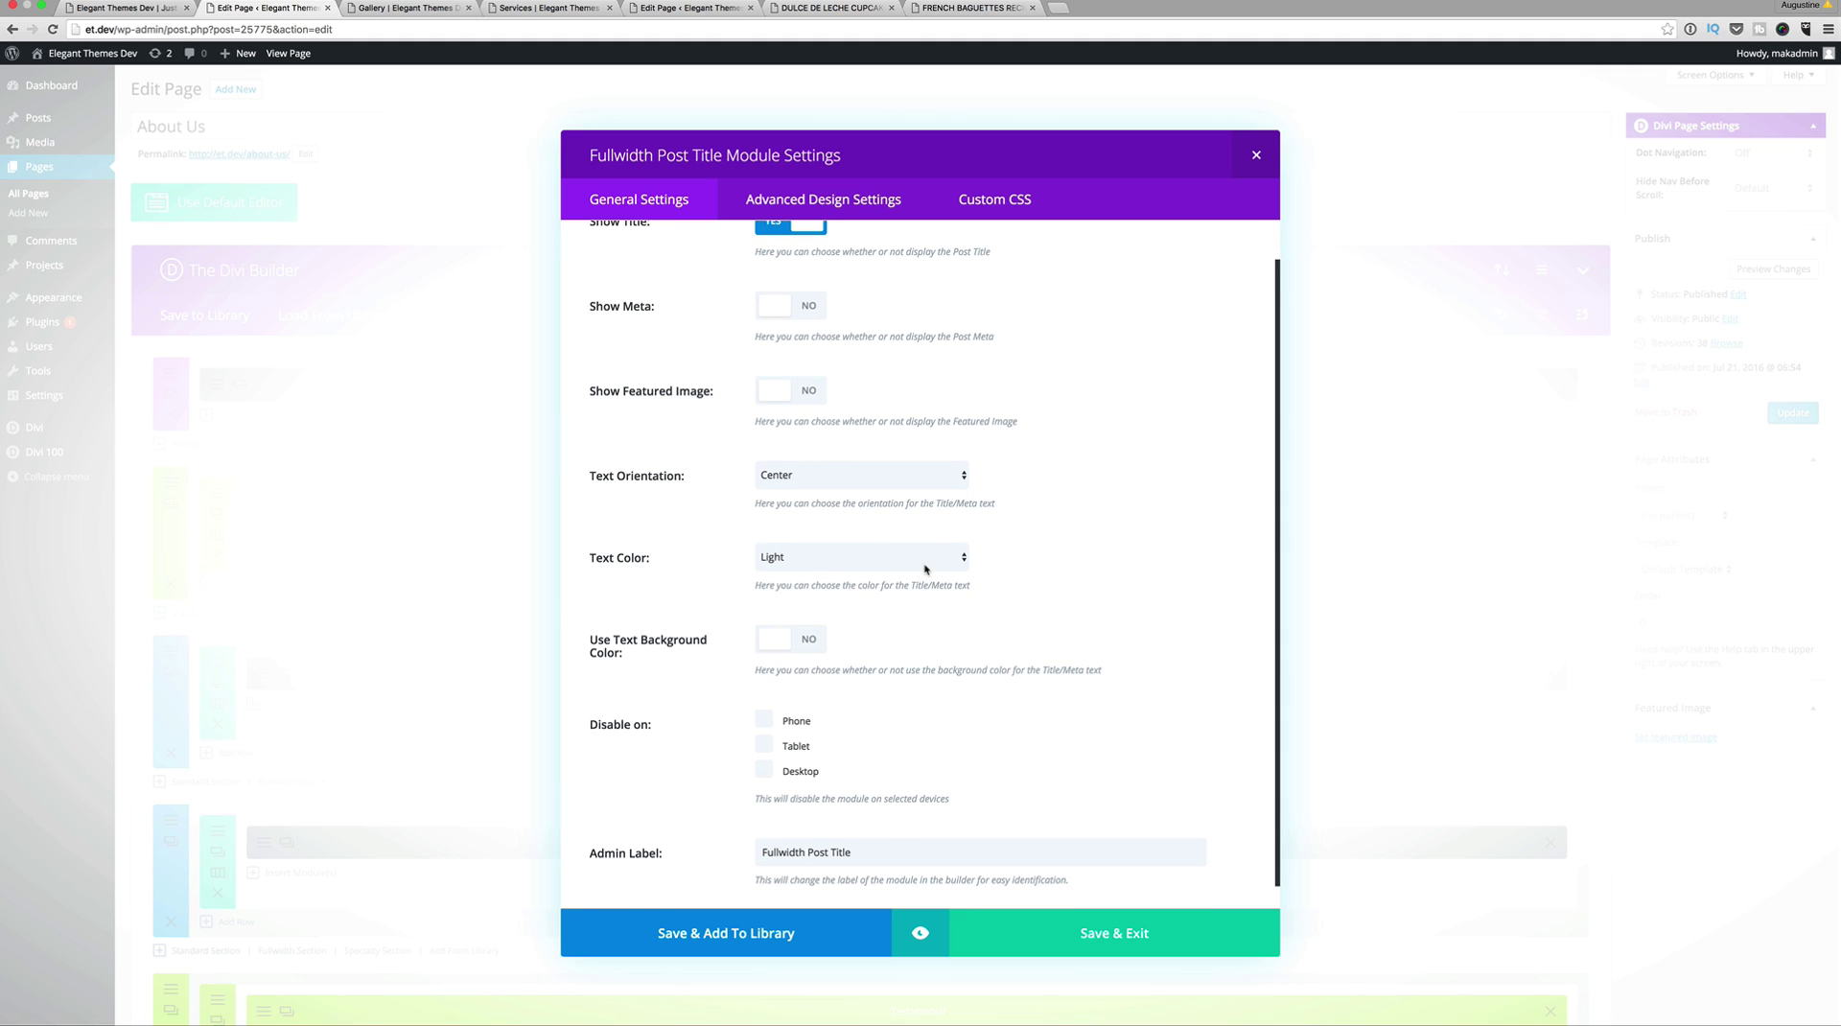
{"action": "scroll", "coordinate": [925, 567], "scroll_direction": "down", "scroll_amount": 1}
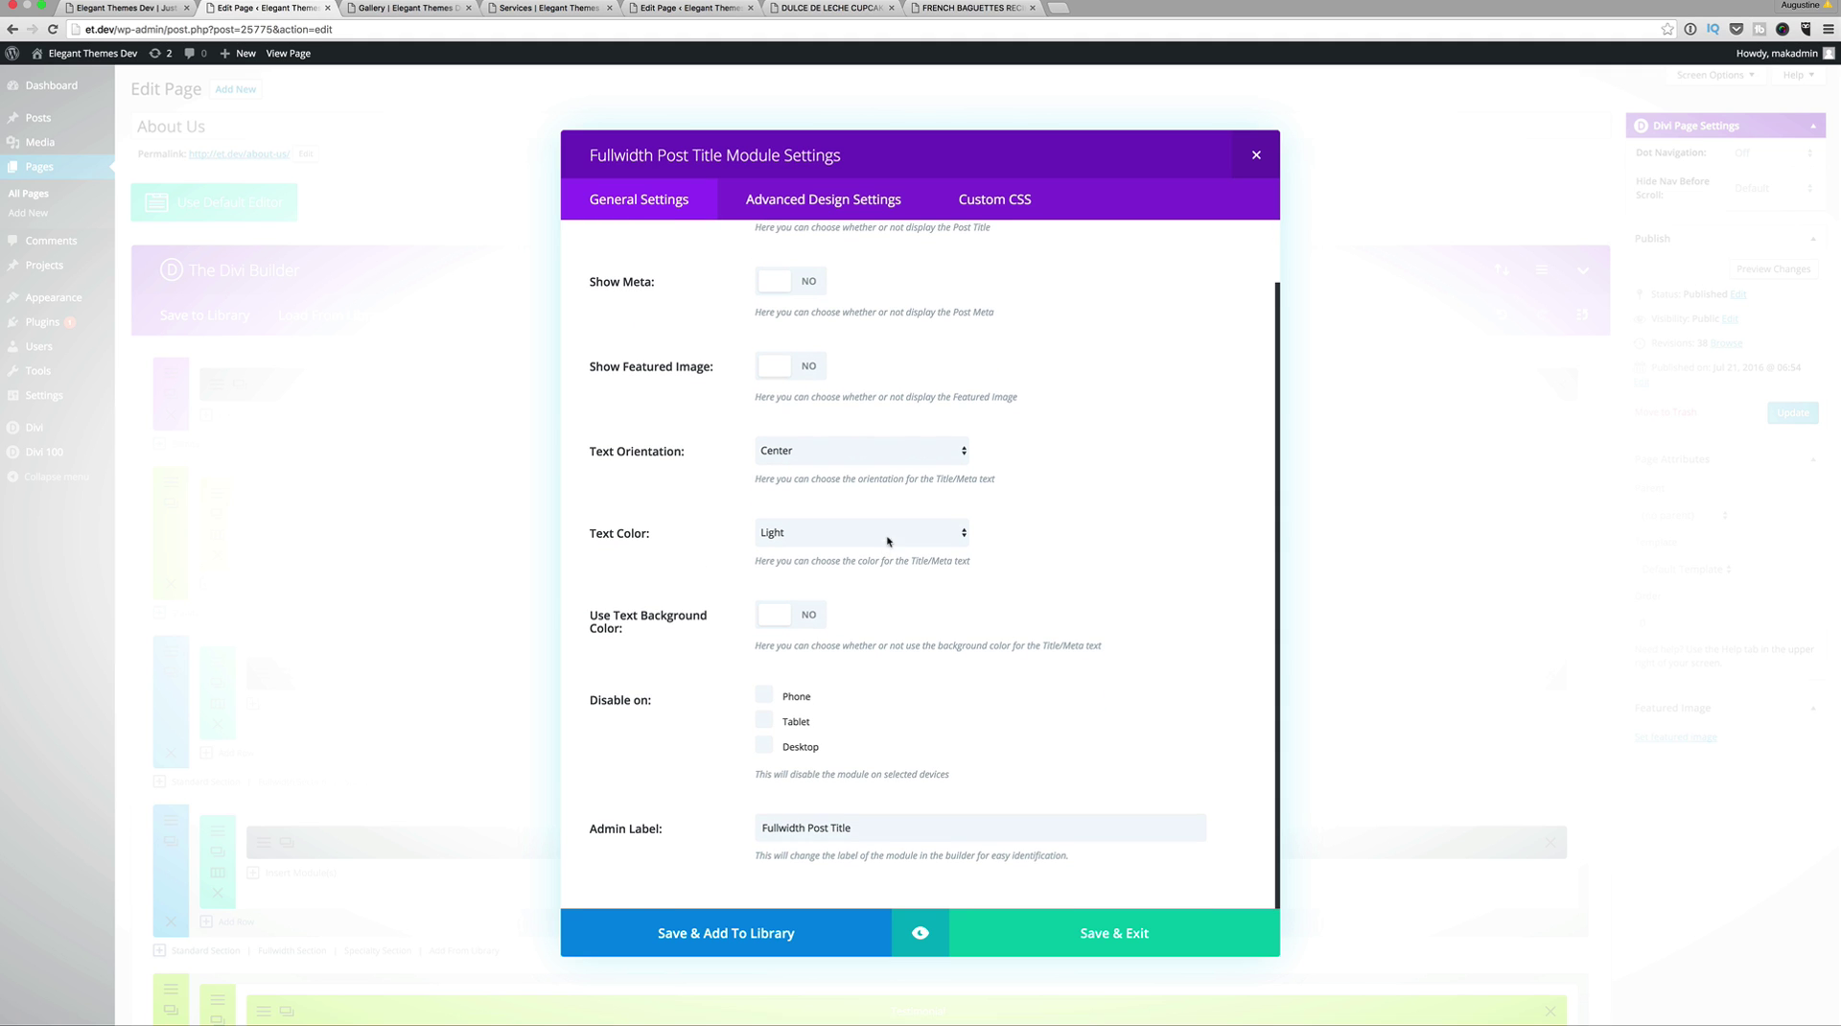
{"action": "left_click", "coordinate": [844, 208]}
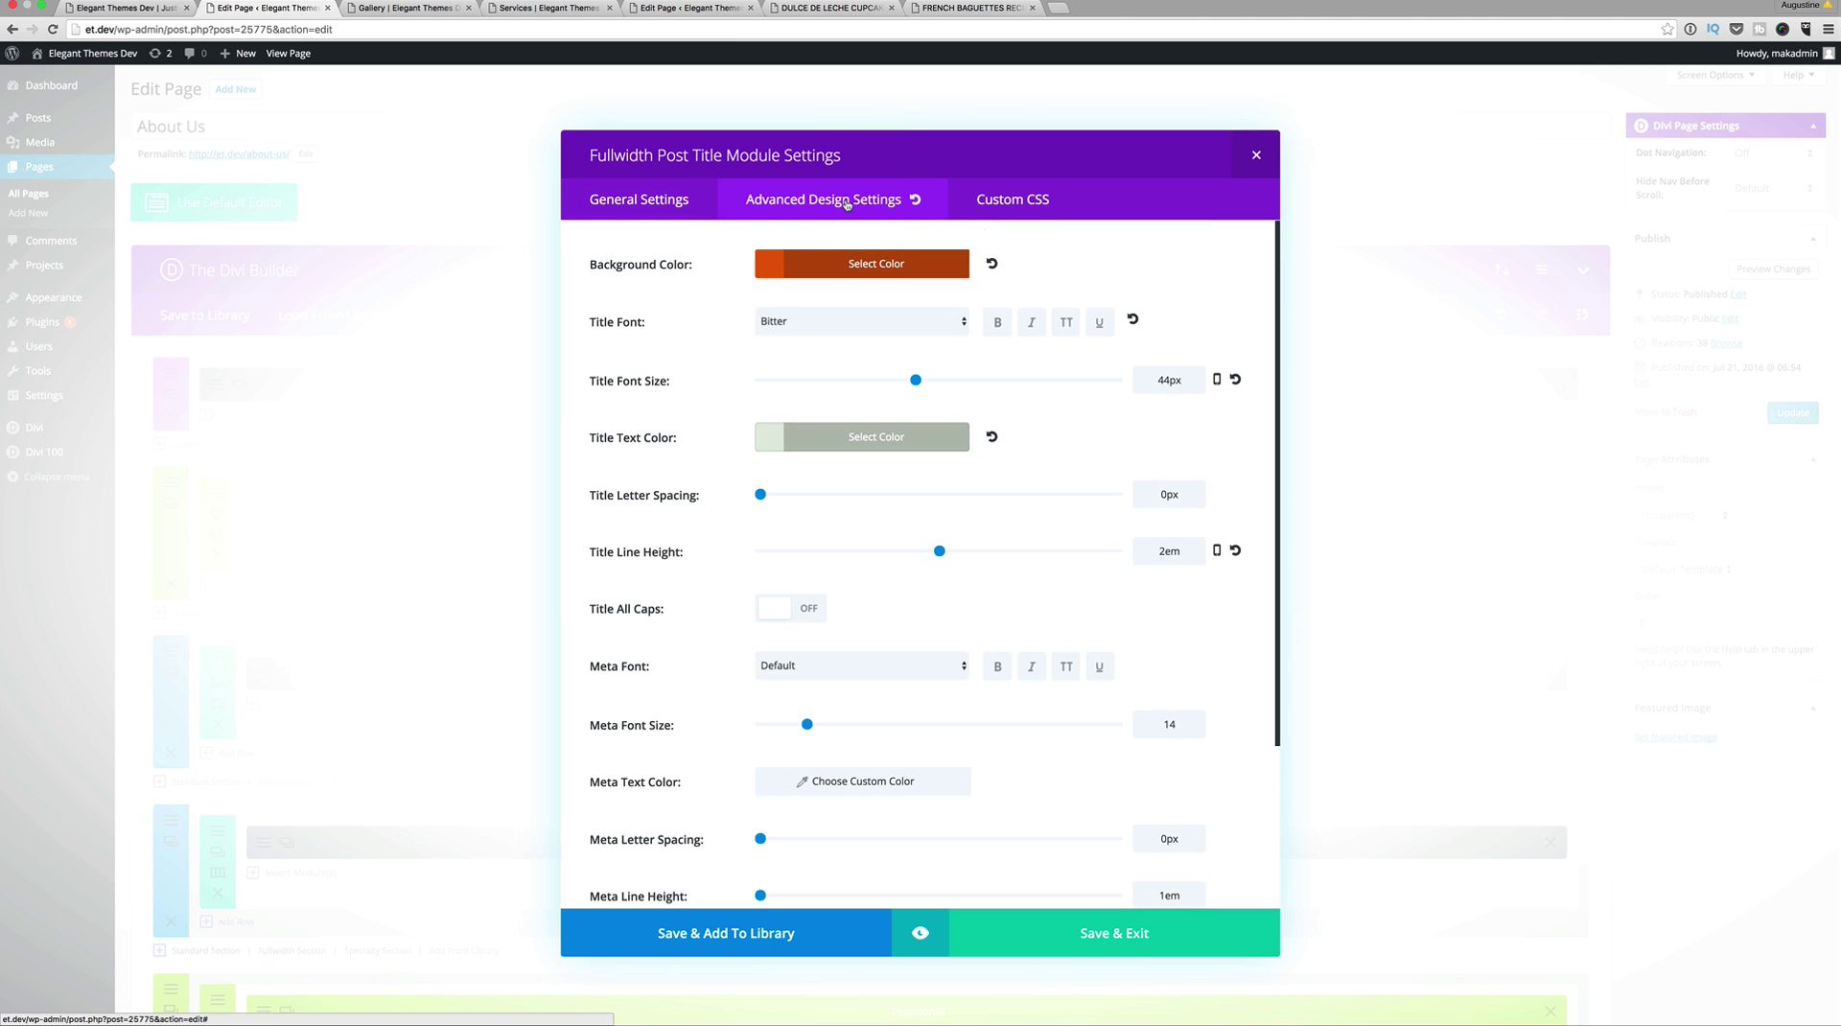
{"action": "left_click", "coordinate": [779, 270]}
{"action": "key", "text": "super+a"}
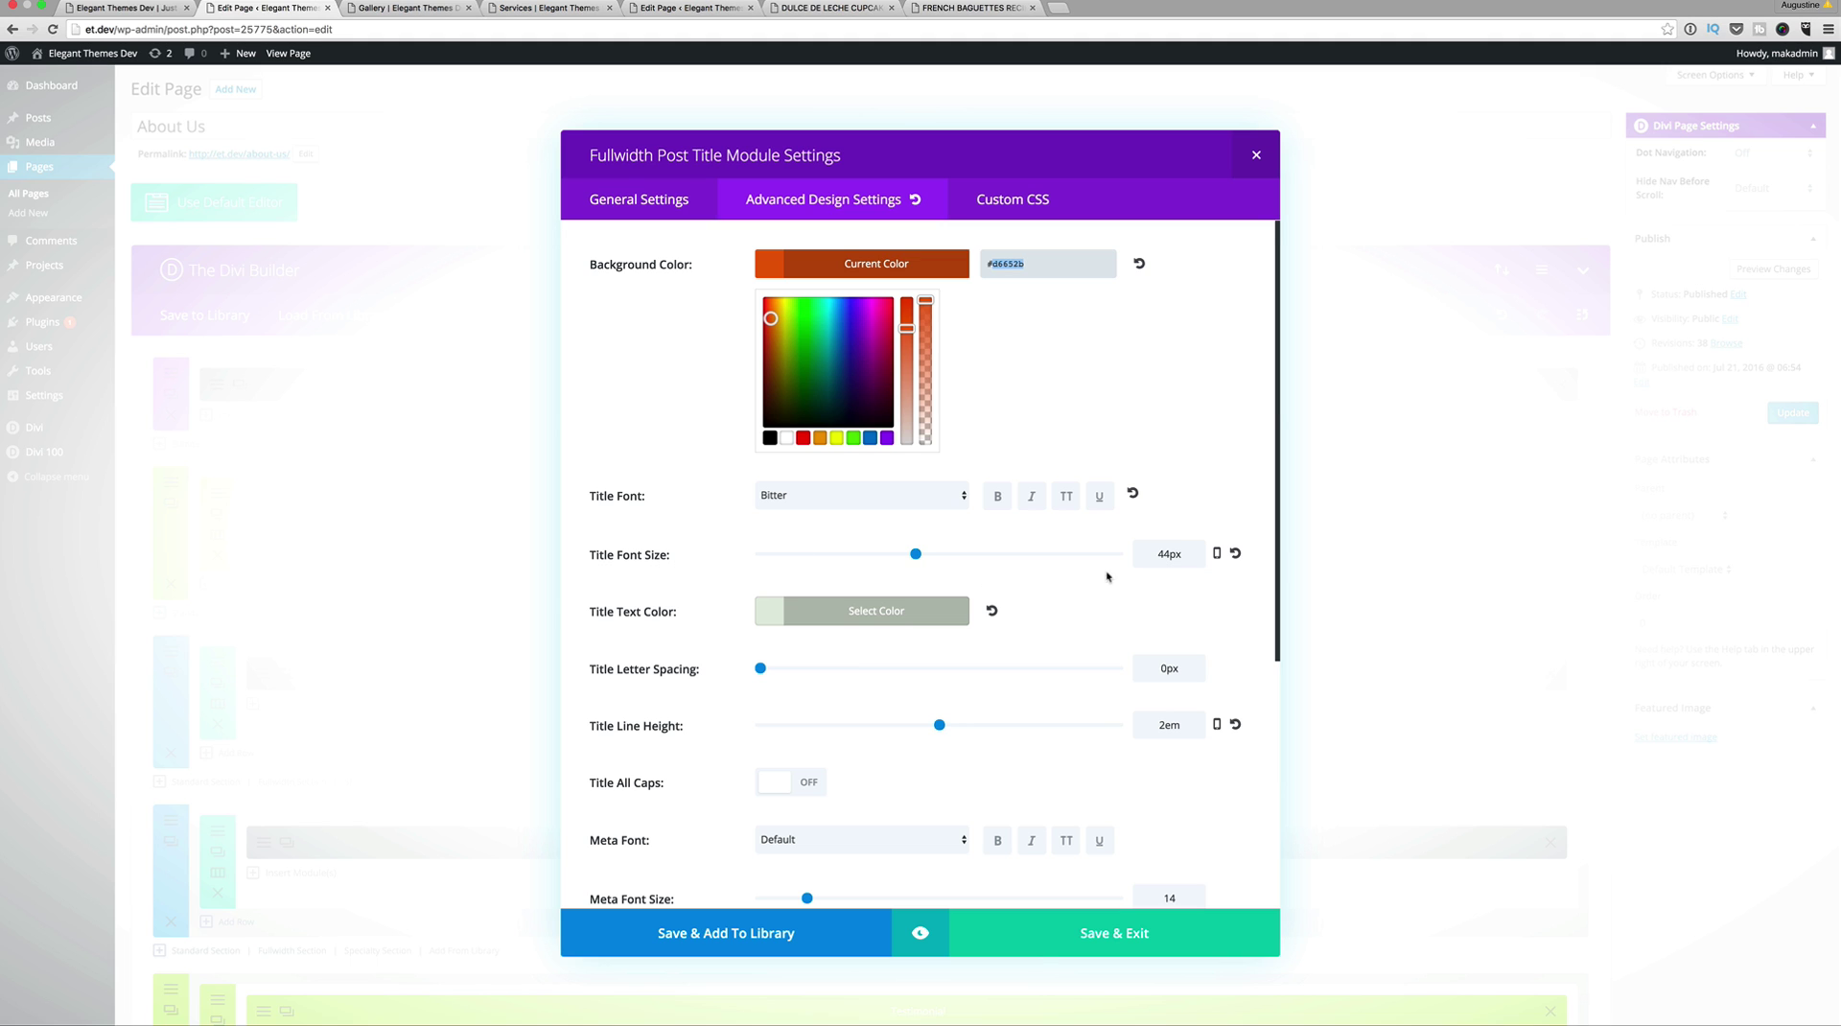
{"action": "scroll", "coordinate": [1098, 628], "scroll_direction": "down", "scroll_amount": 2}
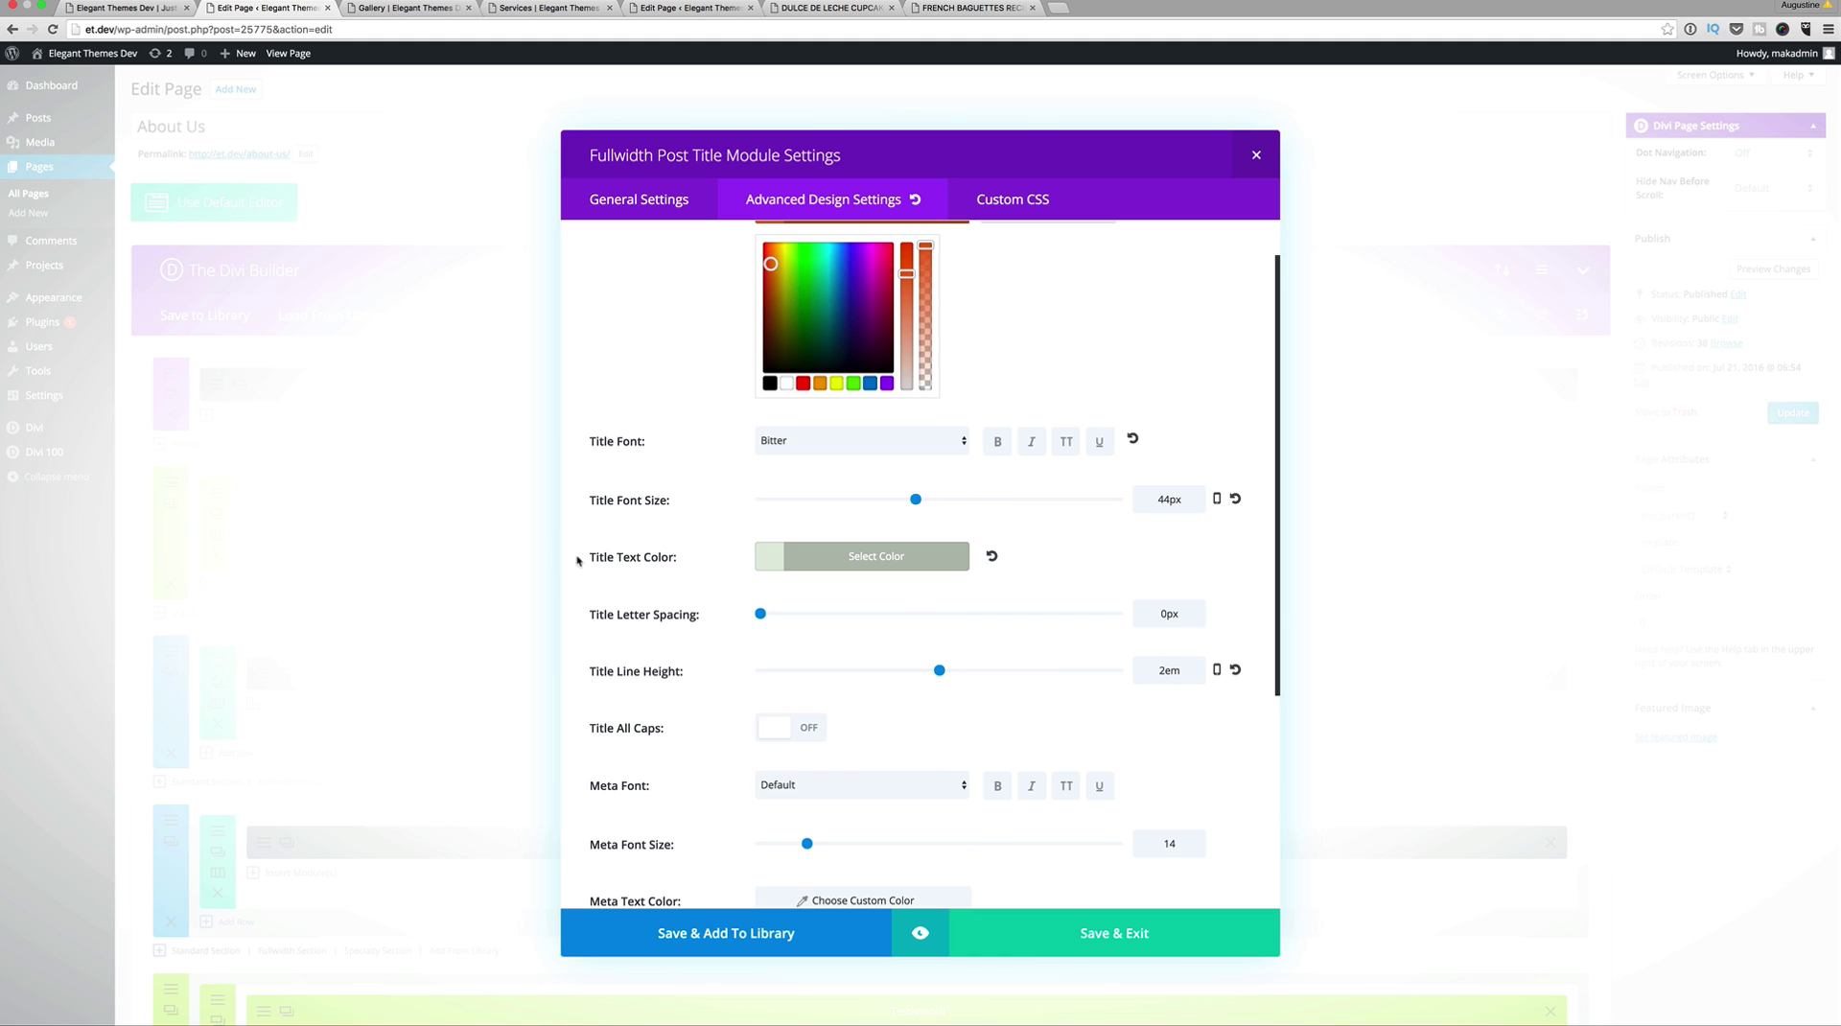
{"action": "left_click", "coordinate": [774, 562]}
{"action": "scroll", "coordinate": [1022, 496], "scroll_direction": "down", "scroll_amount": 5}
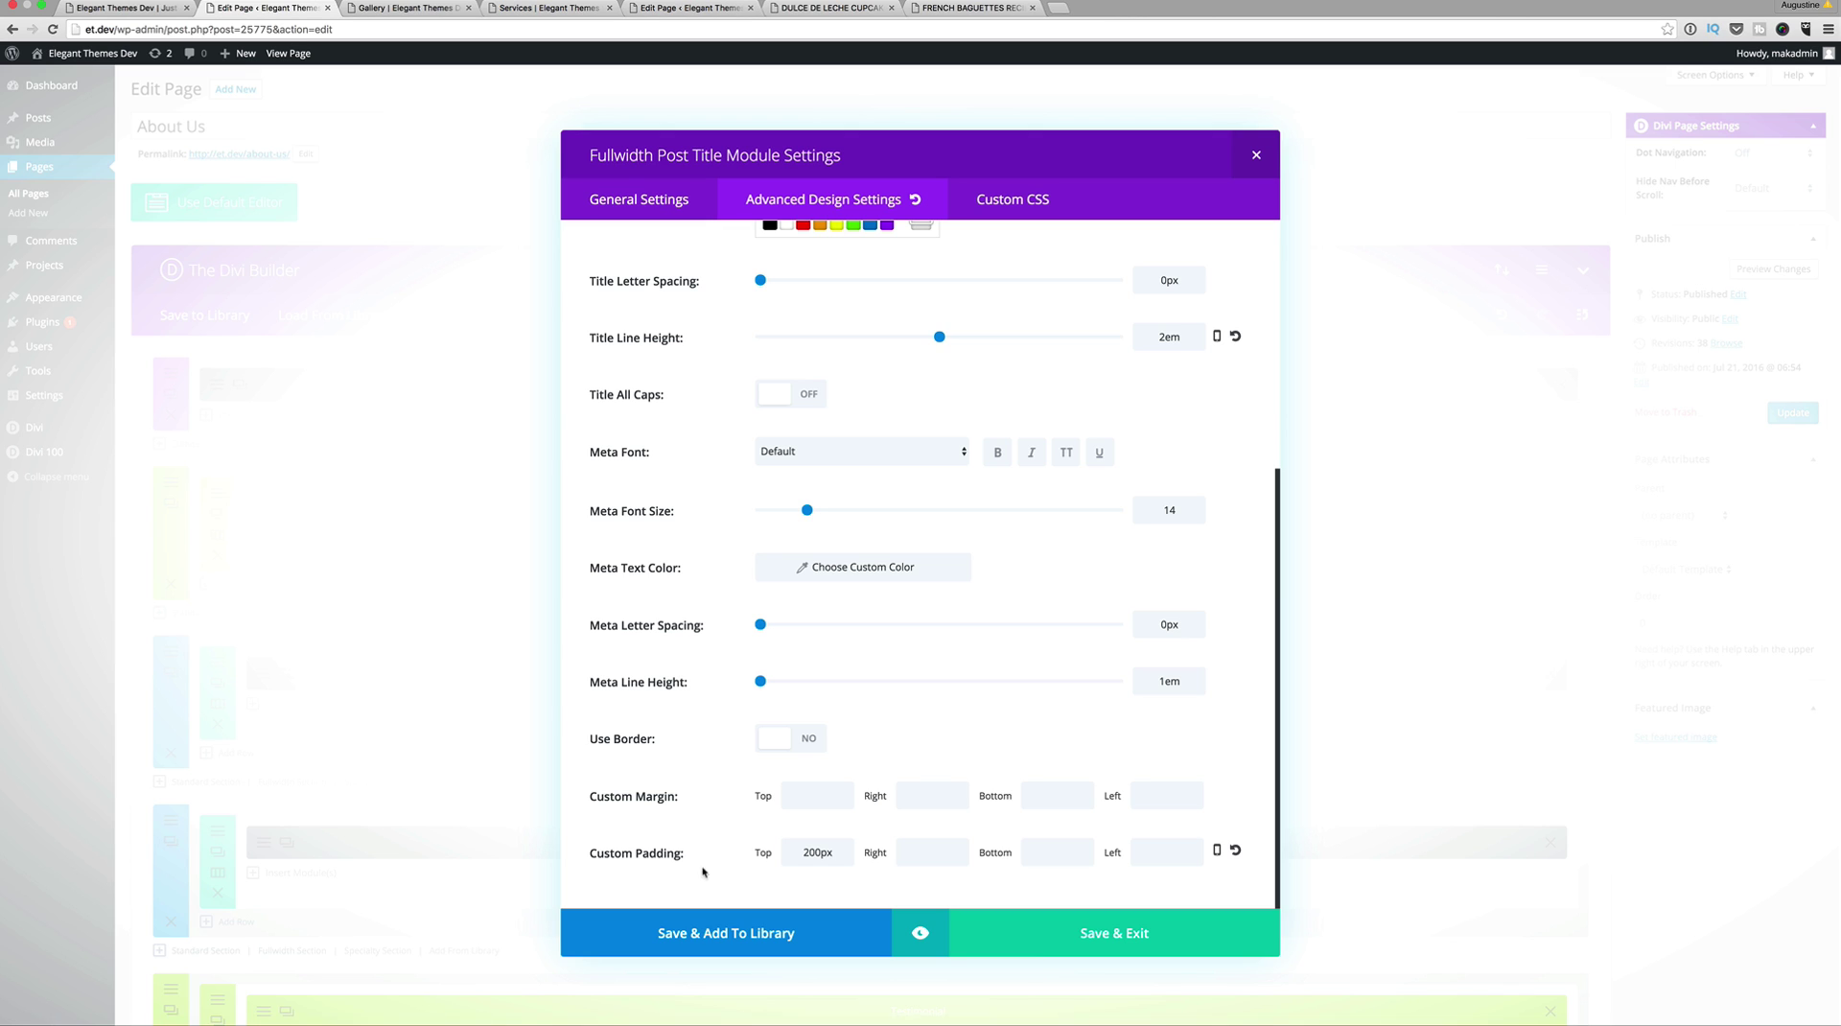
{"action": "left_click_drag", "start_coordinate": [840, 852], "coordinate": [795, 844]}
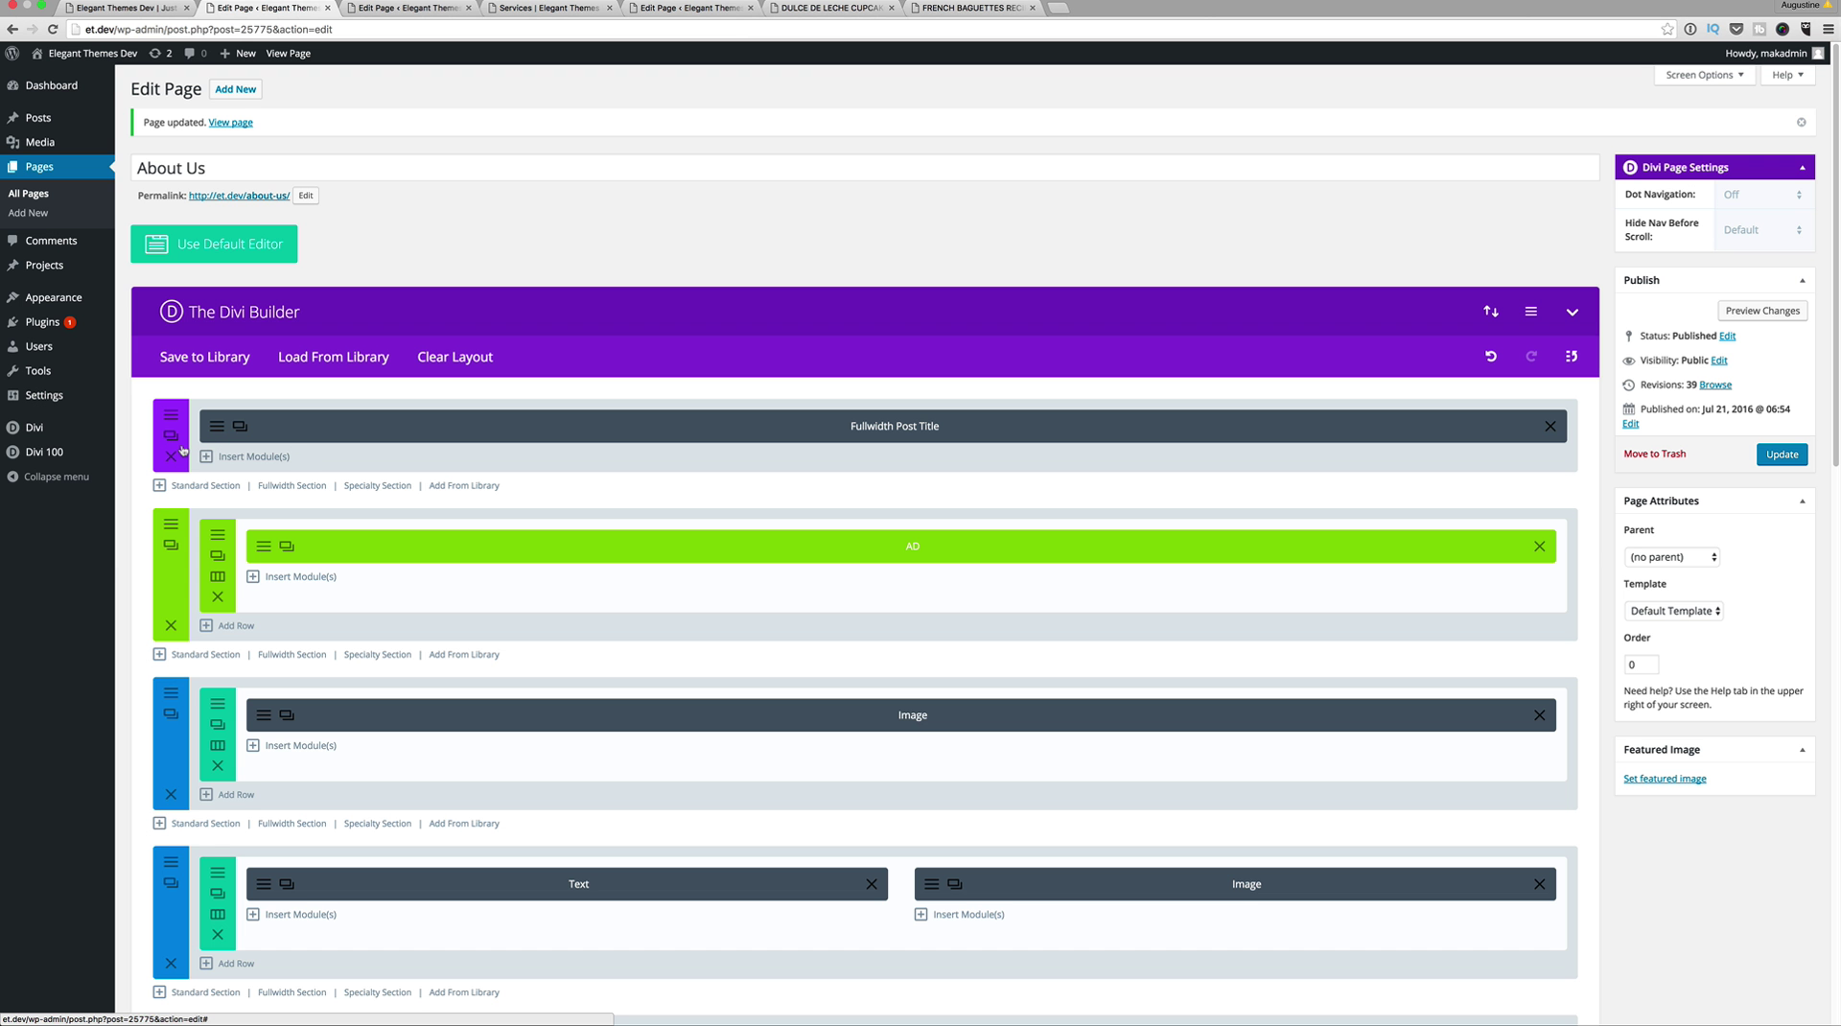
Step: Save the Fullwidth Post Title section to the library as global item 'main titles'
{"action": "right_click", "coordinate": [182, 448]}
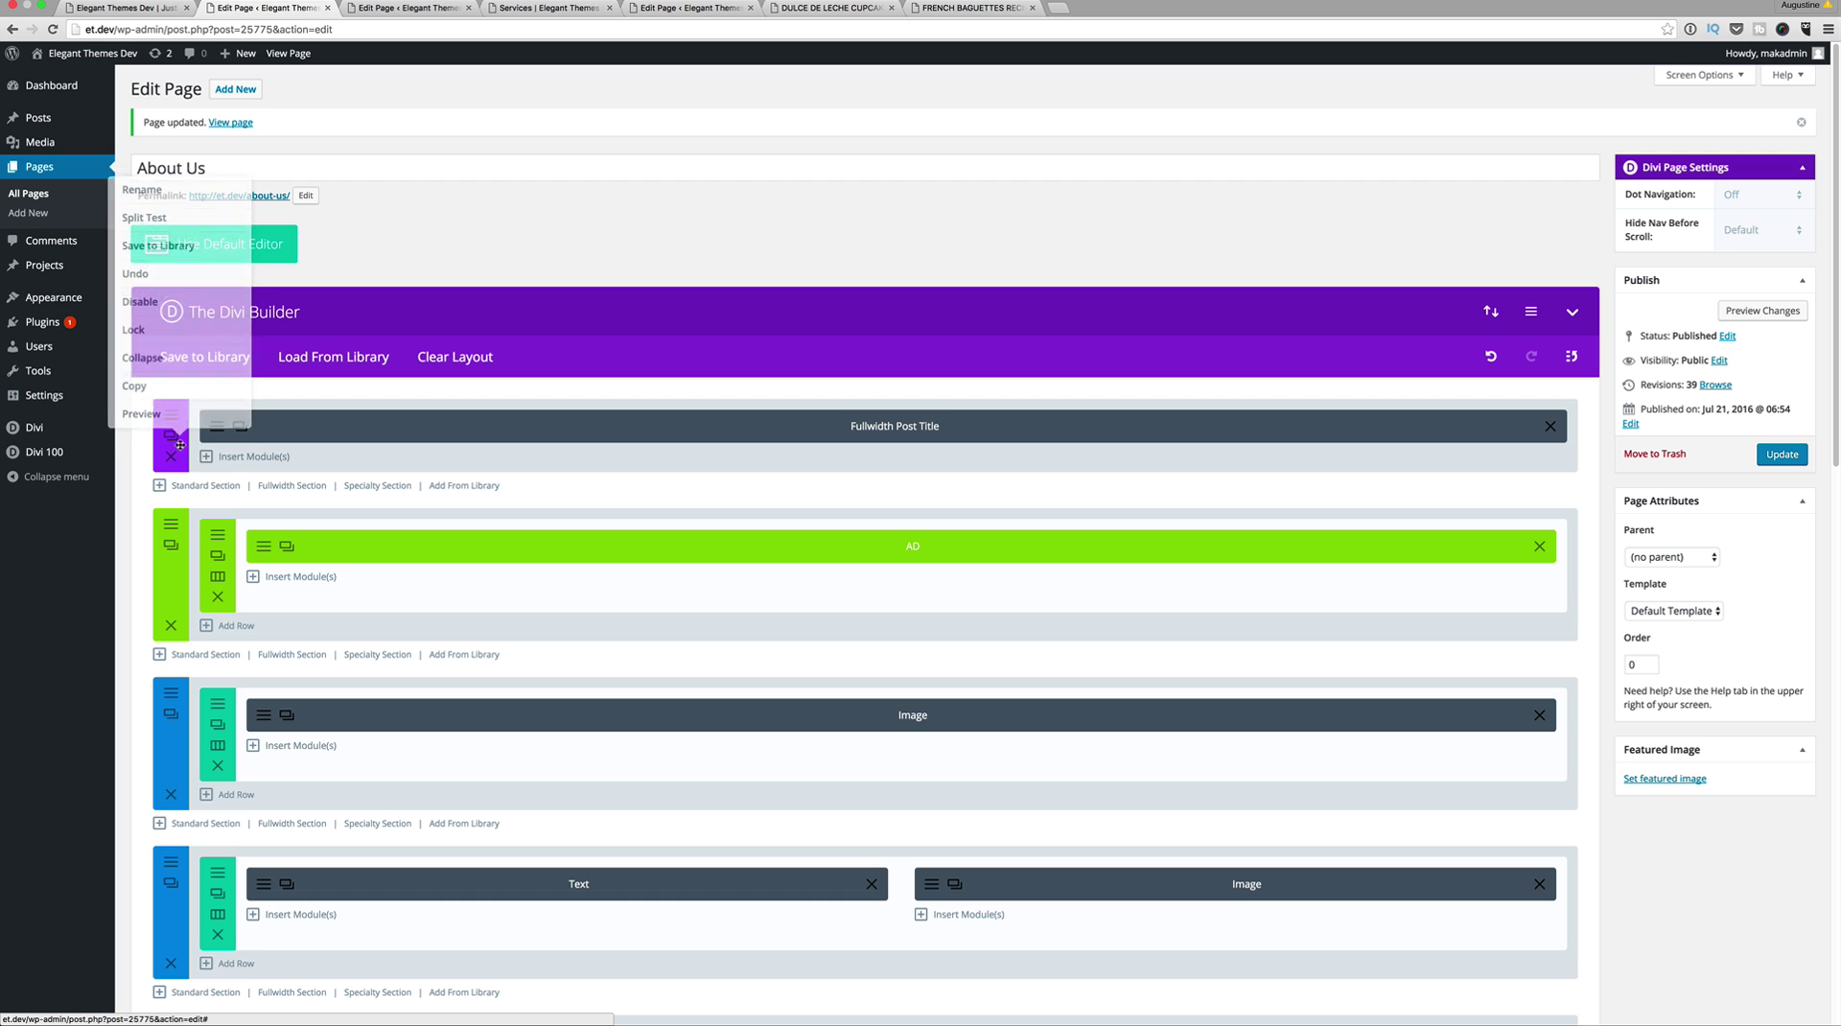
{"action": "left_click", "coordinate": [178, 255]}
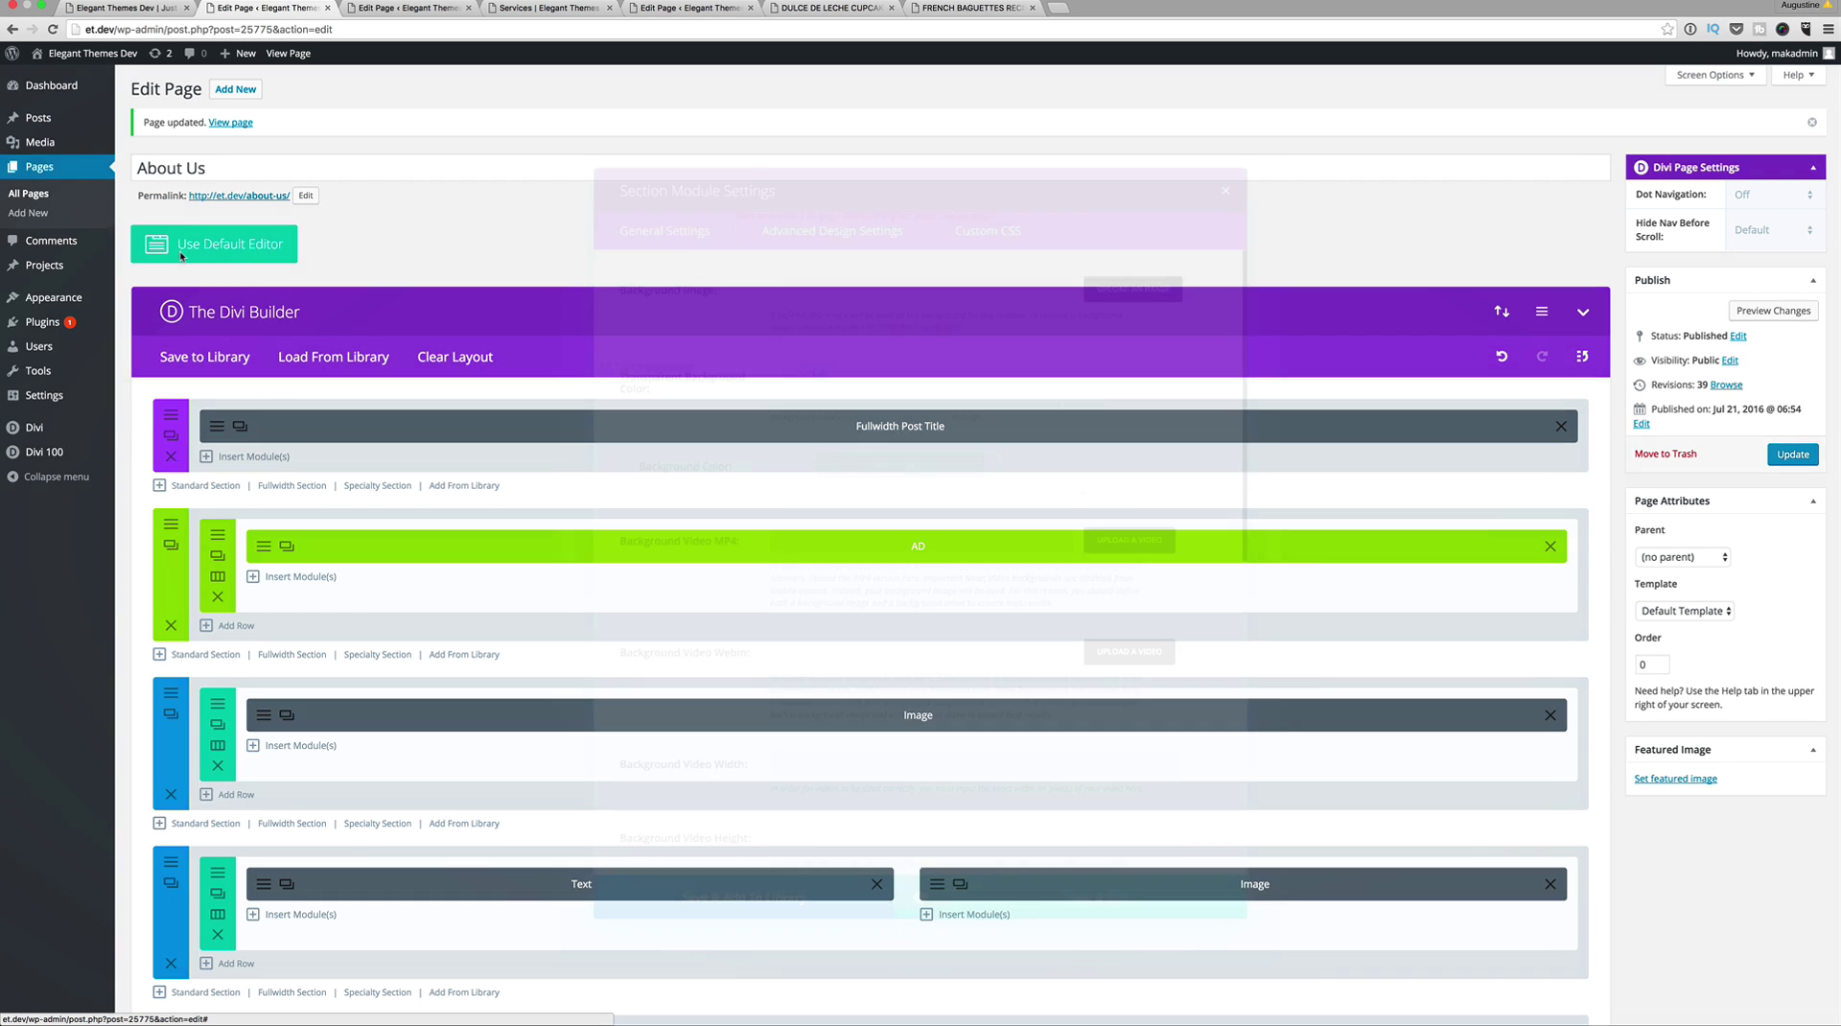
{"action": "left_click", "coordinate": [851, 247]}
{"action": "type", "text": "ma"}
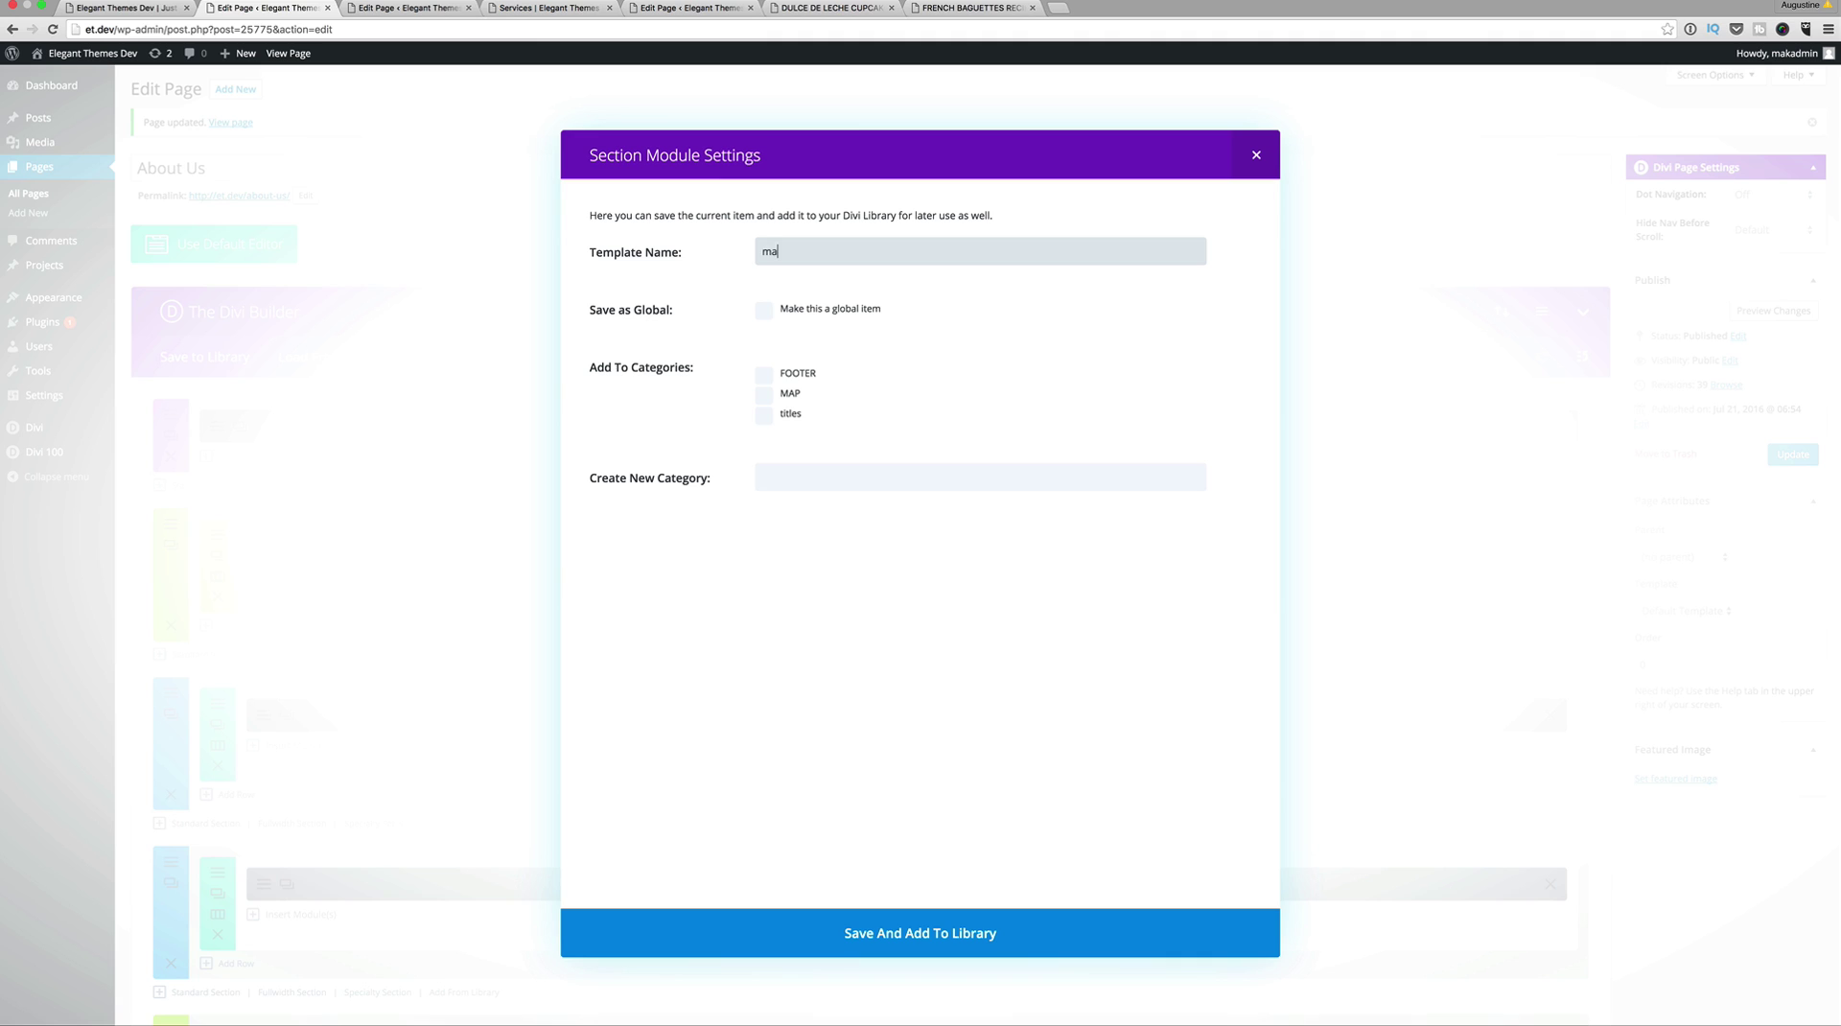
{"action": "type", "text": "in titles"}
{"action": "left_click", "coordinate": [765, 311]}
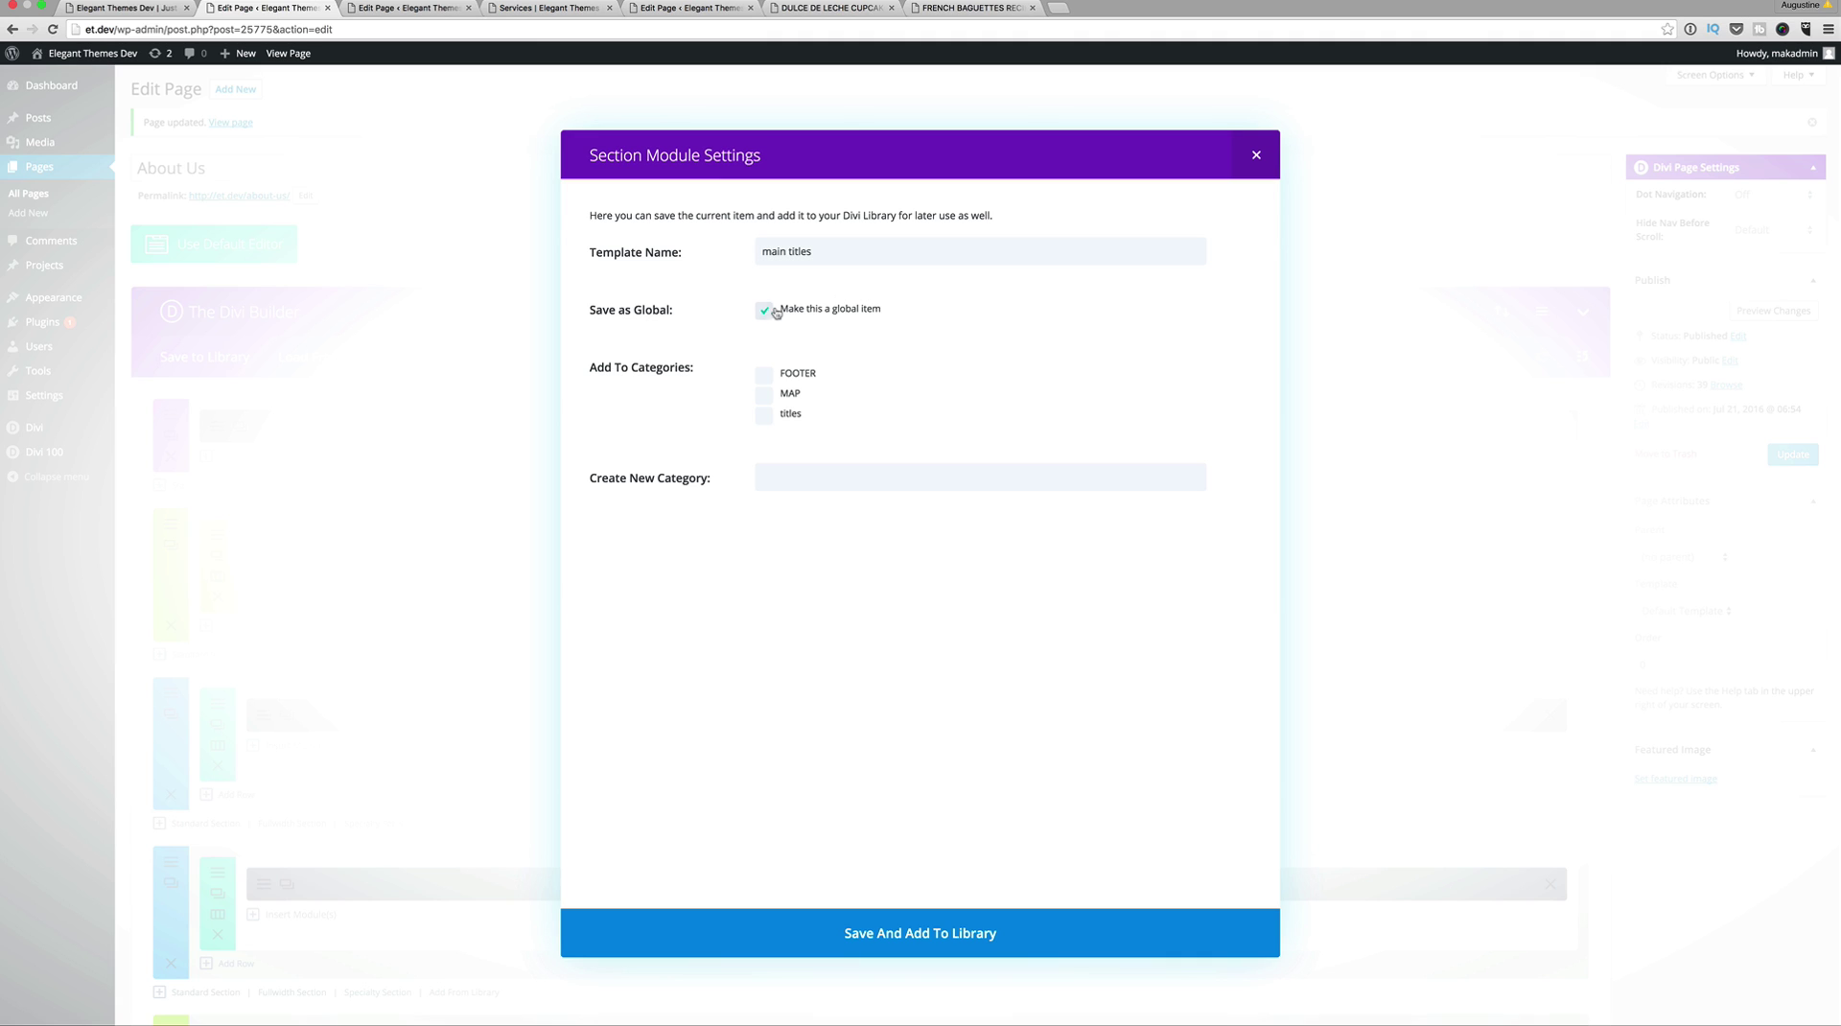
{"action": "left_click", "coordinate": [962, 952]}
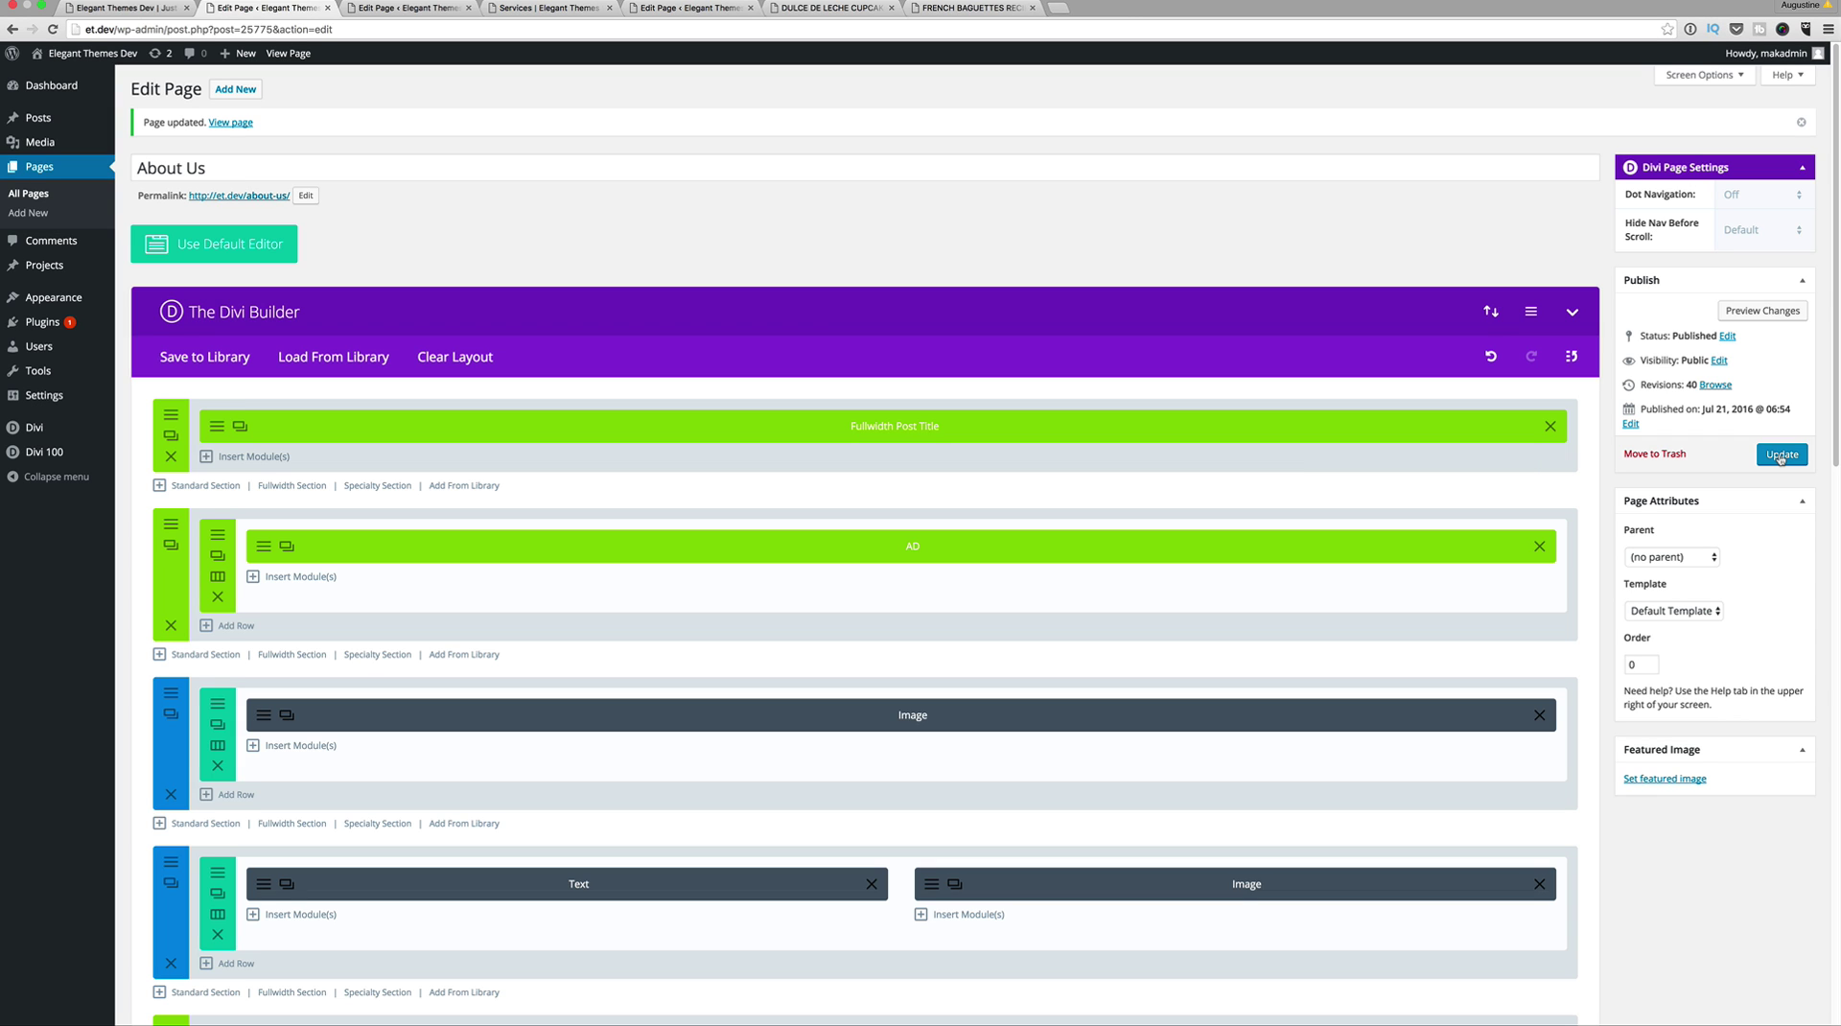
Step: Check the live Gallery page's header navigation before editing its single-Gallery-module layout
{"action": "left_click", "coordinate": [408, 8]}
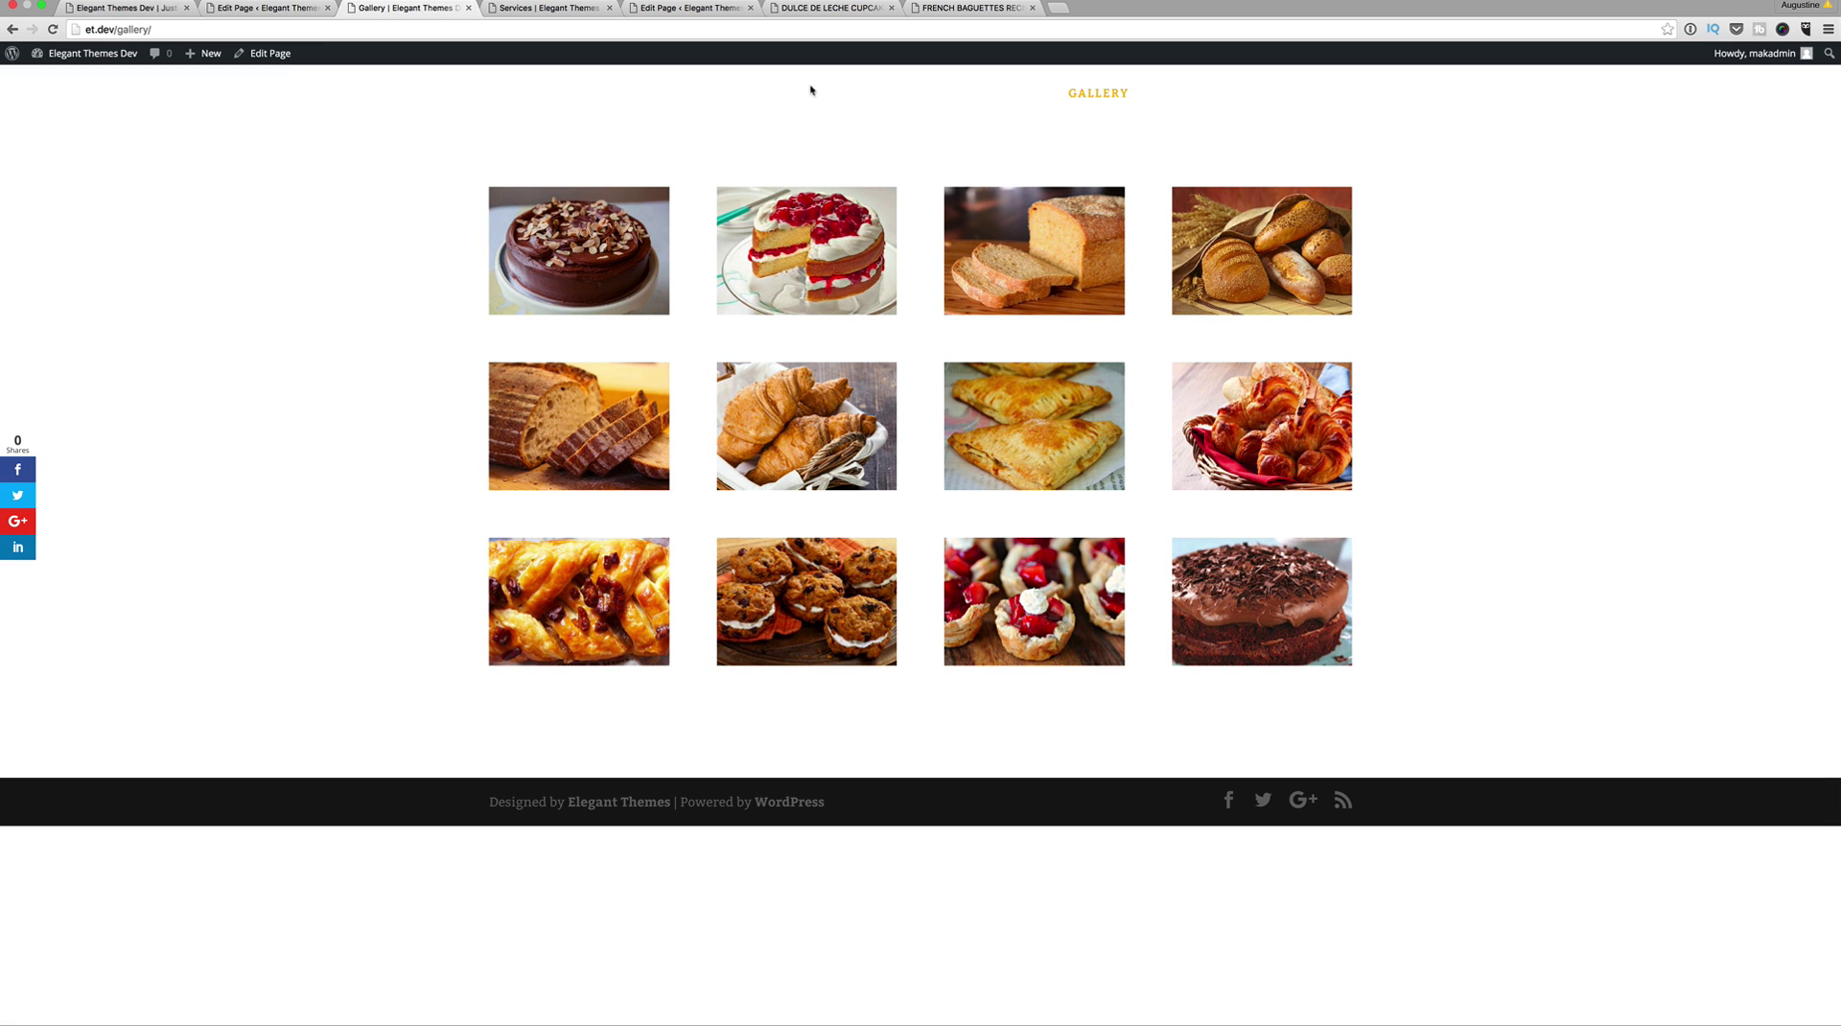
{"action": "triple_click", "coordinate": [971, 126]}
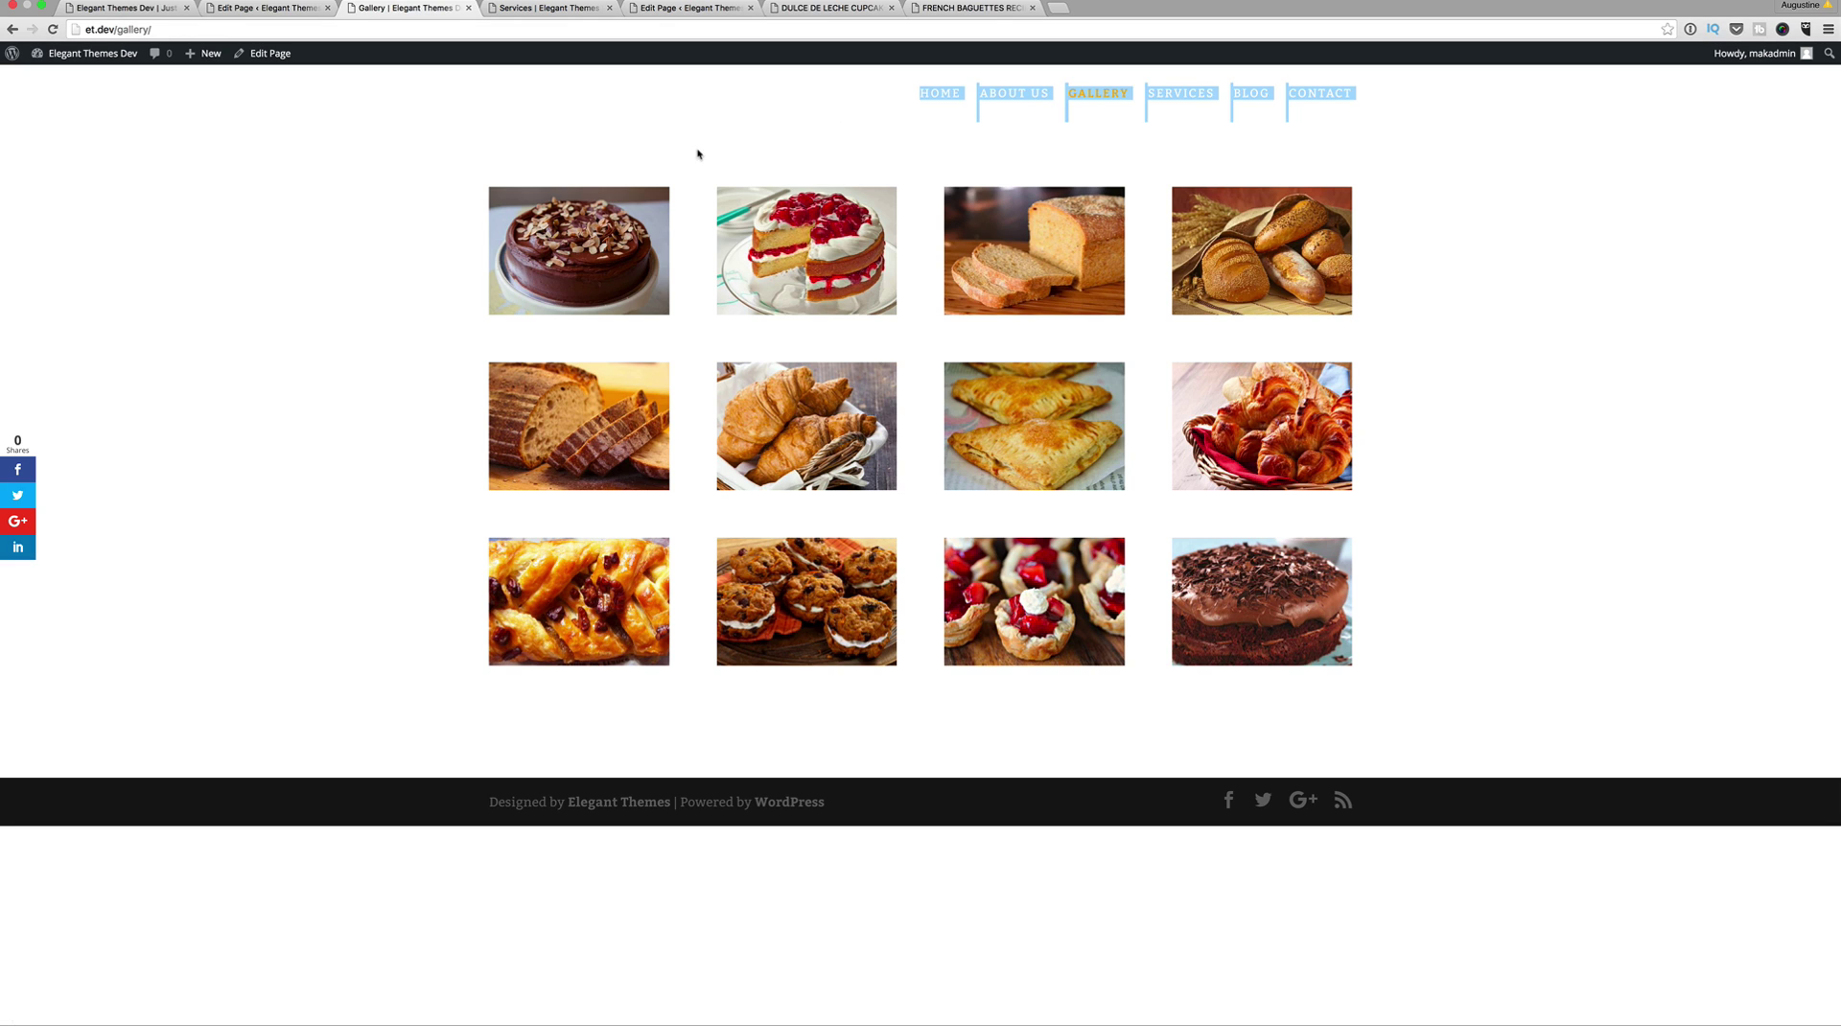
{"action": "left_click", "coordinate": [1563, 534]}
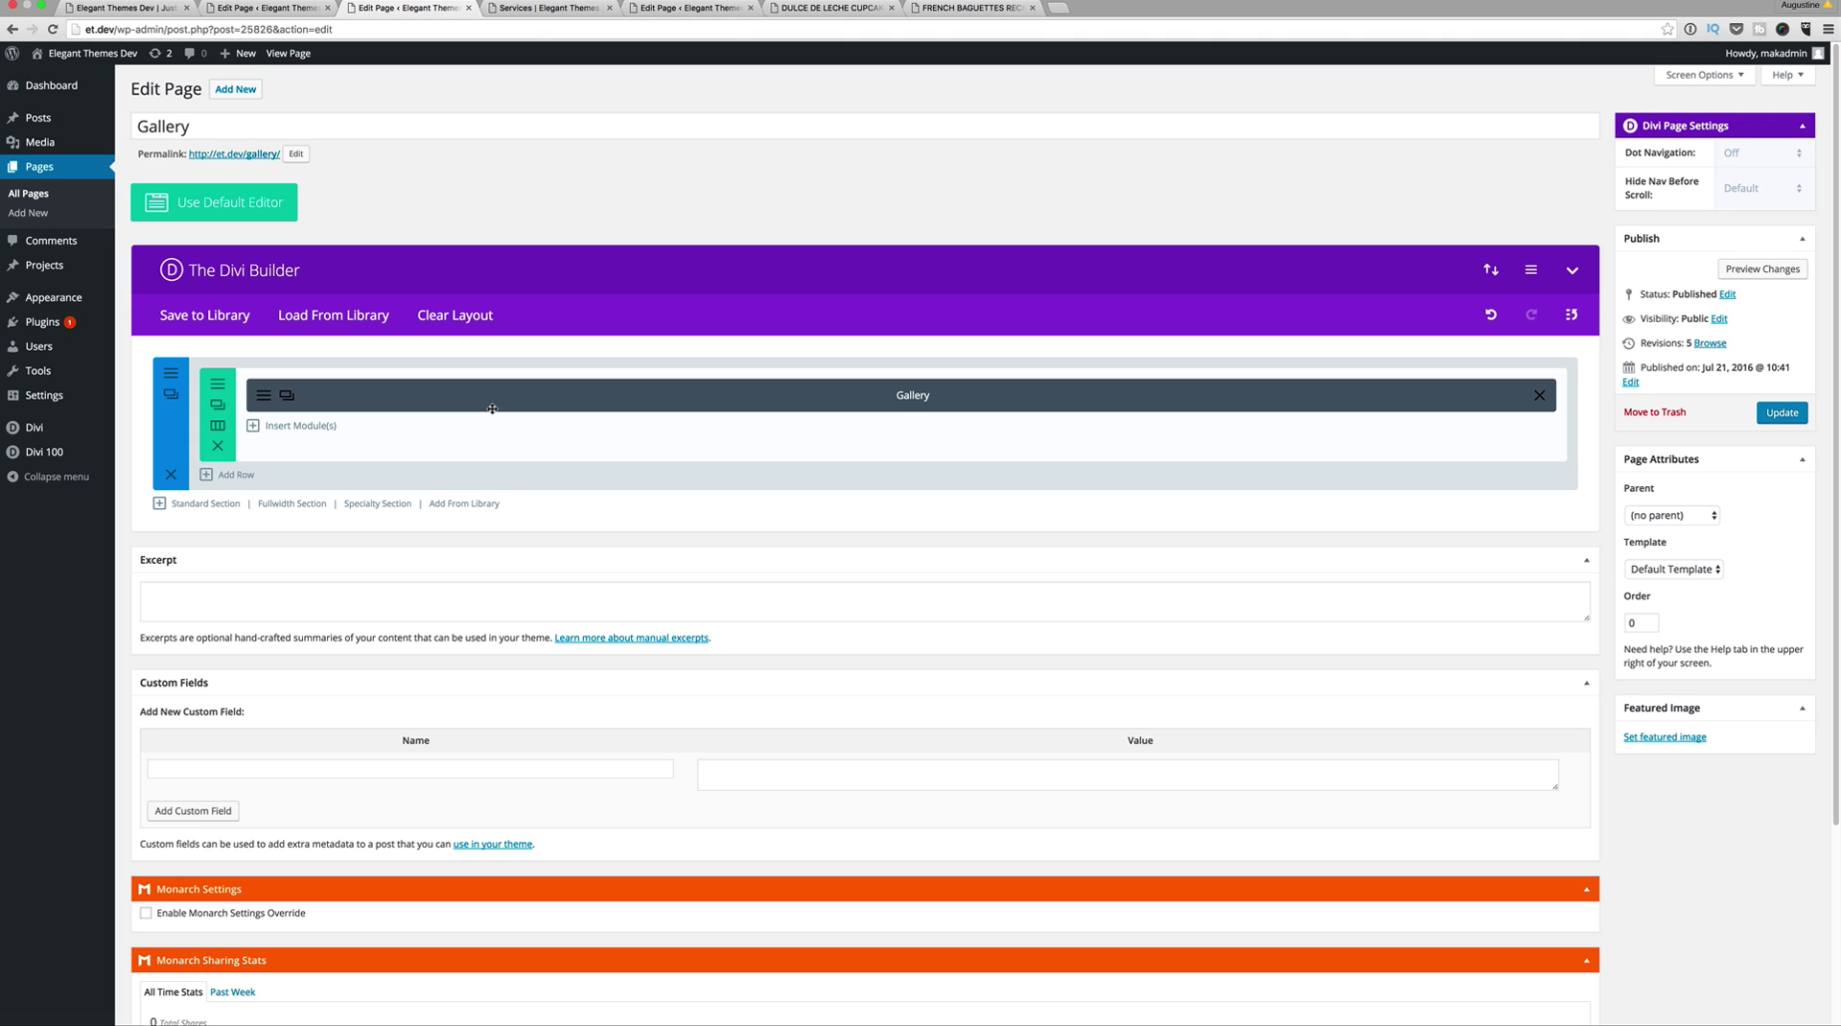
Step: Insert the library's 'main titles' section and move it above the Gallery section
{"action": "left_click", "coordinate": [482, 506]}
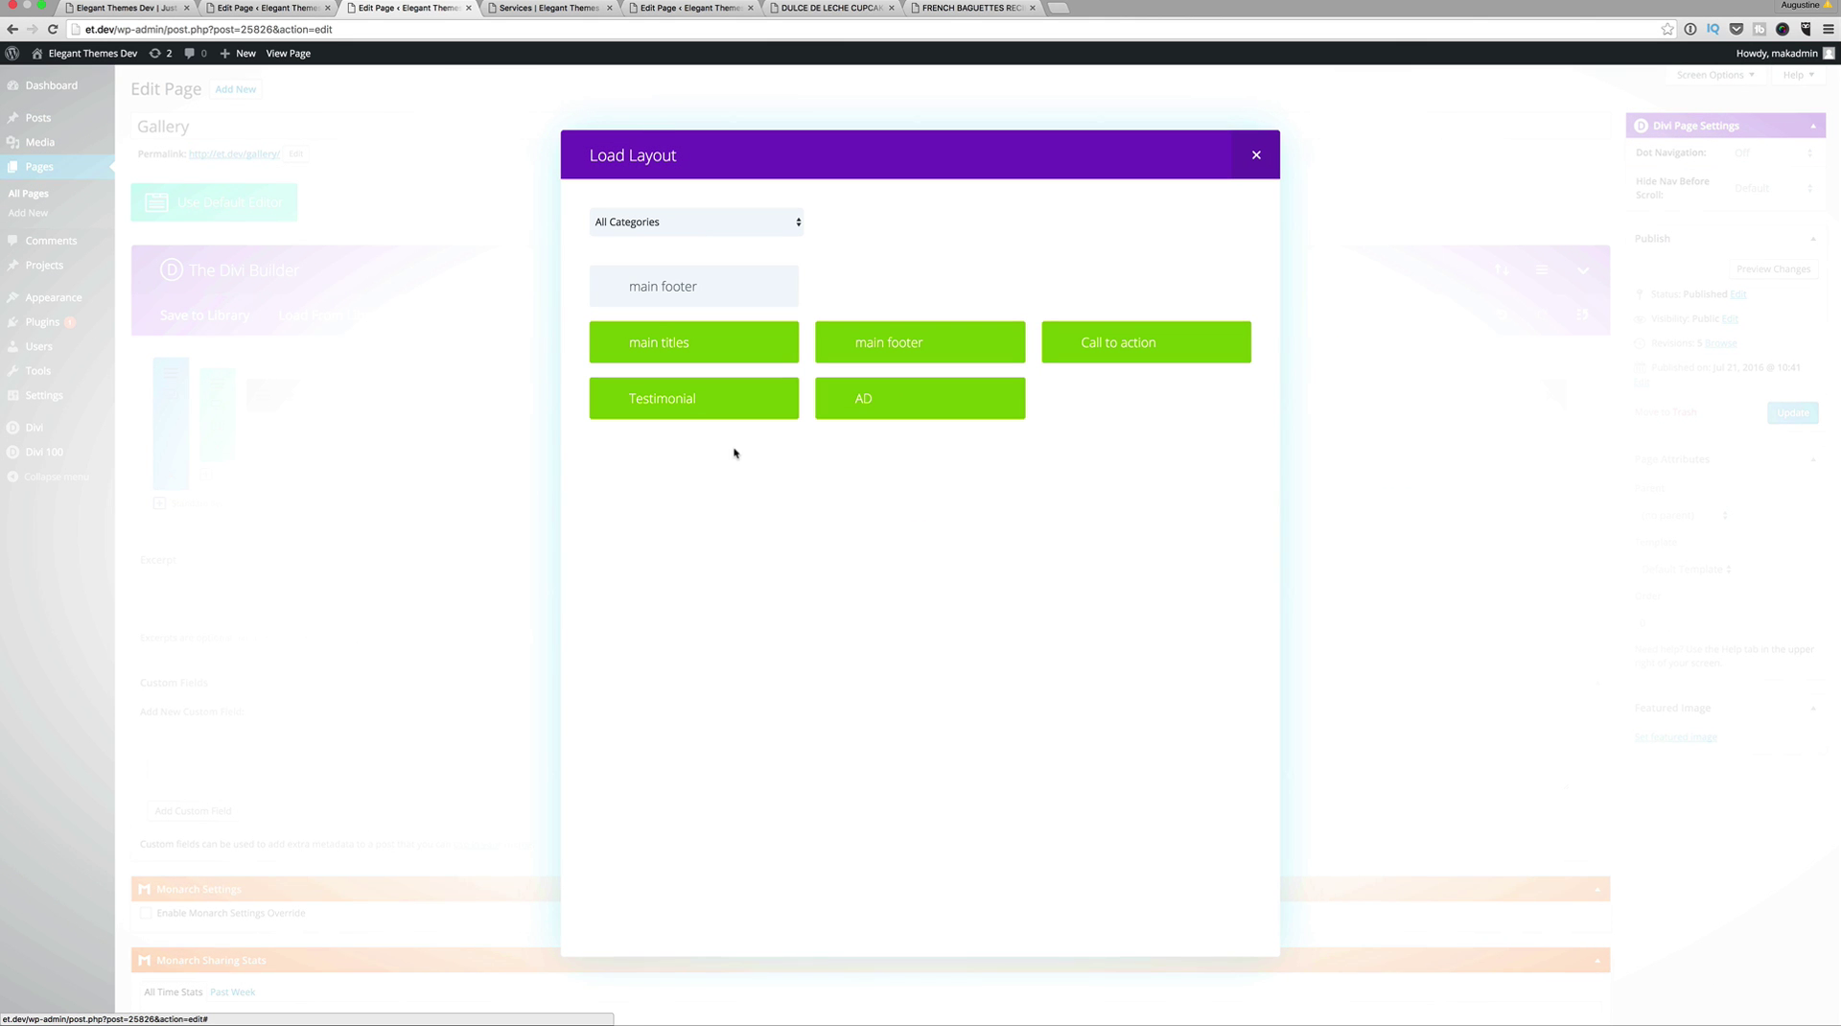
{"action": "left_click", "coordinate": [688, 351]}
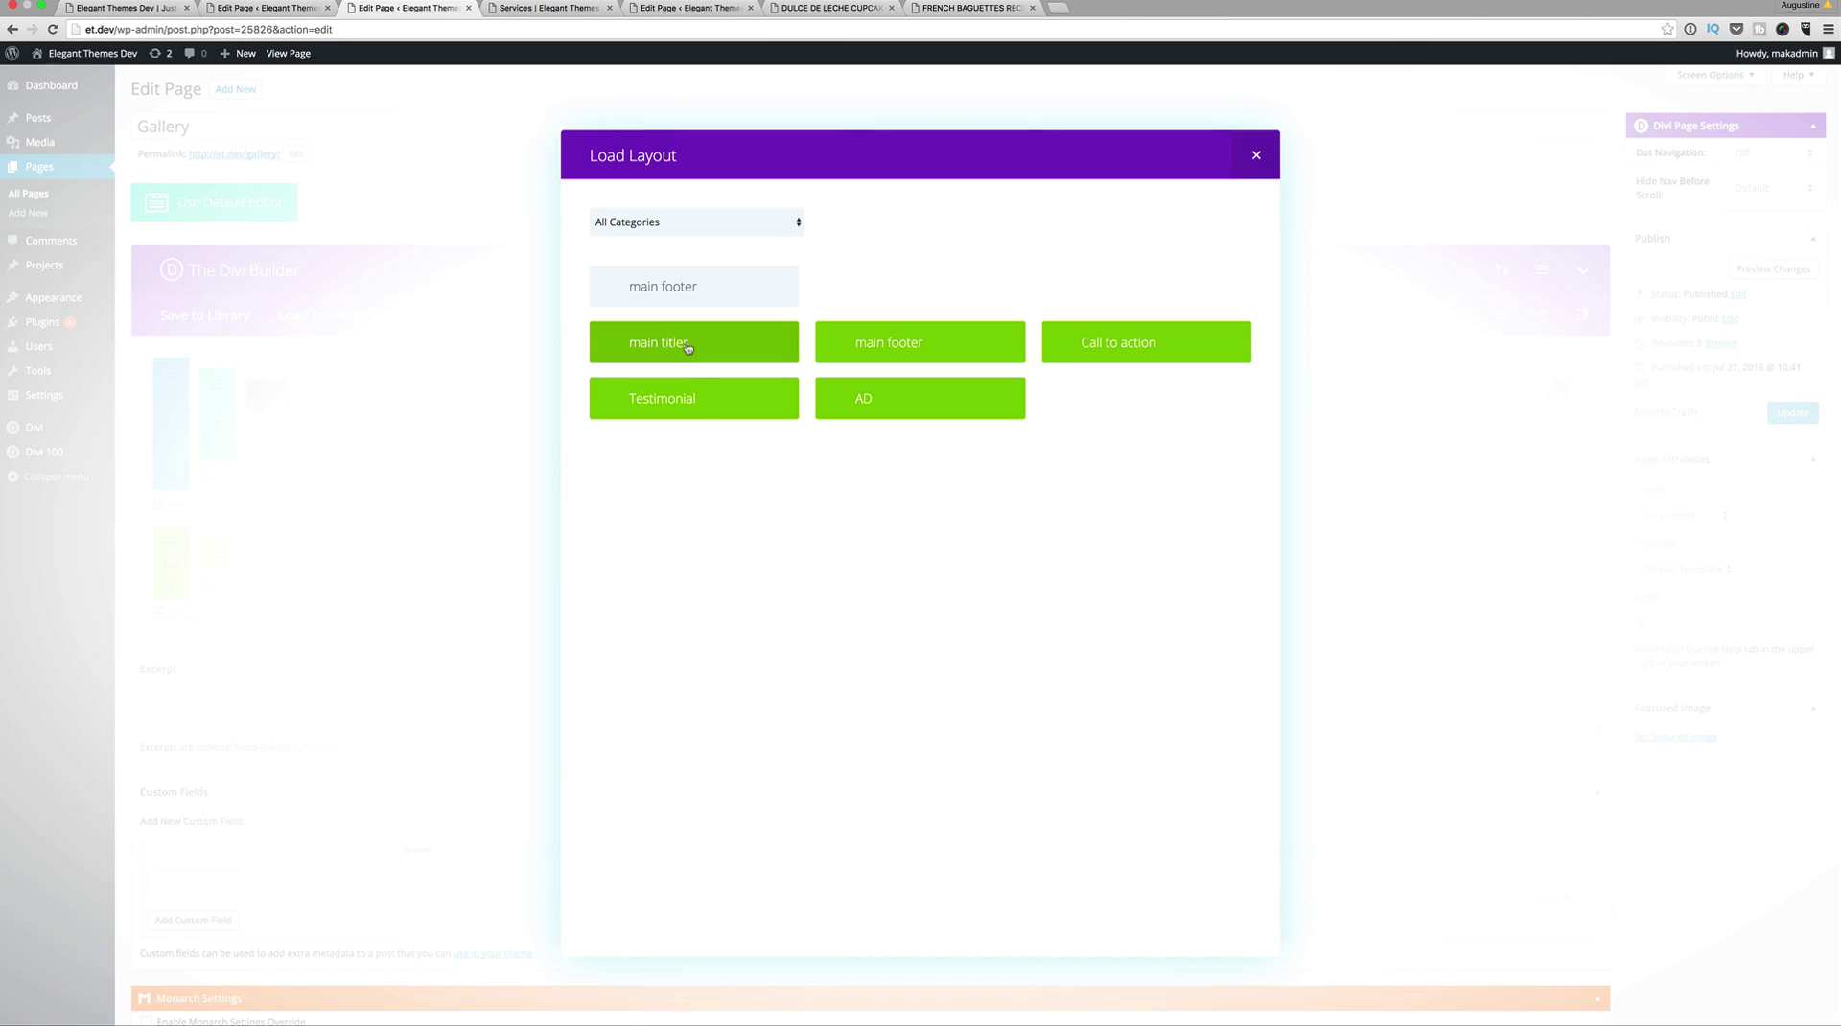
{"action": "left_click_drag", "start_coordinate": [180, 576], "coordinate": [194, 395]}
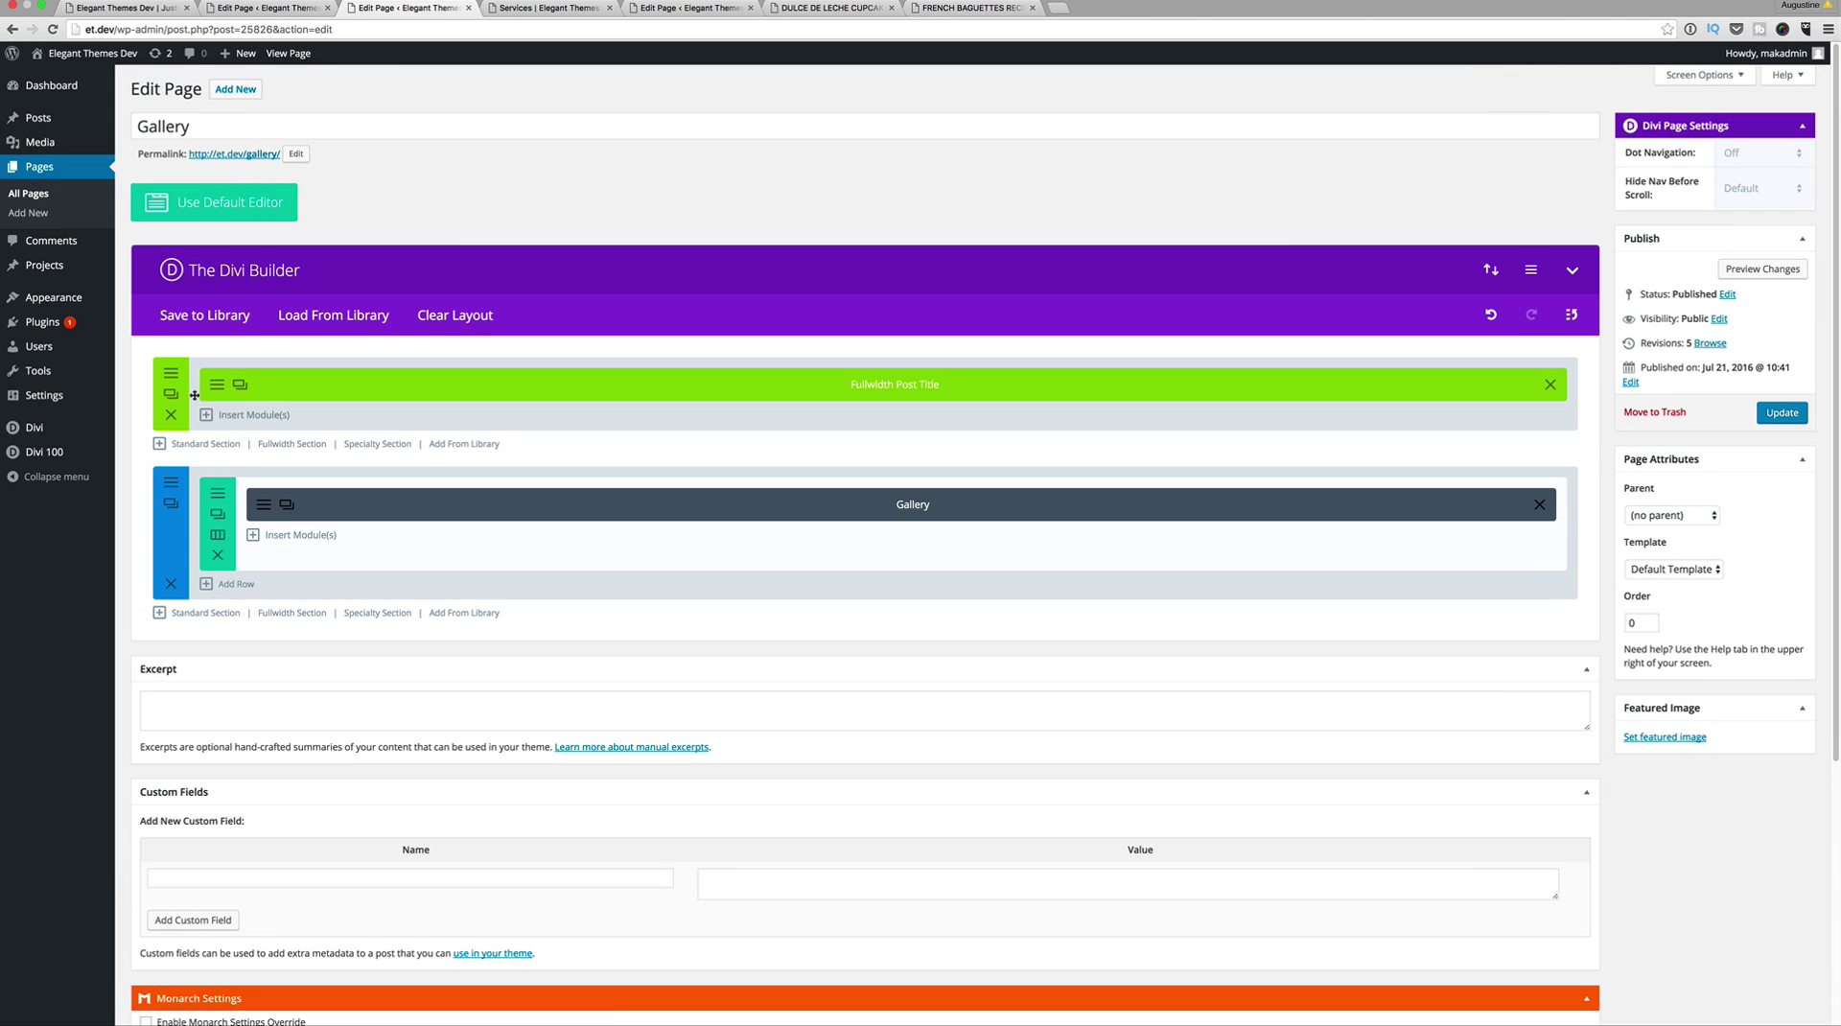
Step: Add the 'main footer' library section below Gallery, update the page and view it live
{"action": "left_click", "coordinate": [488, 614]}
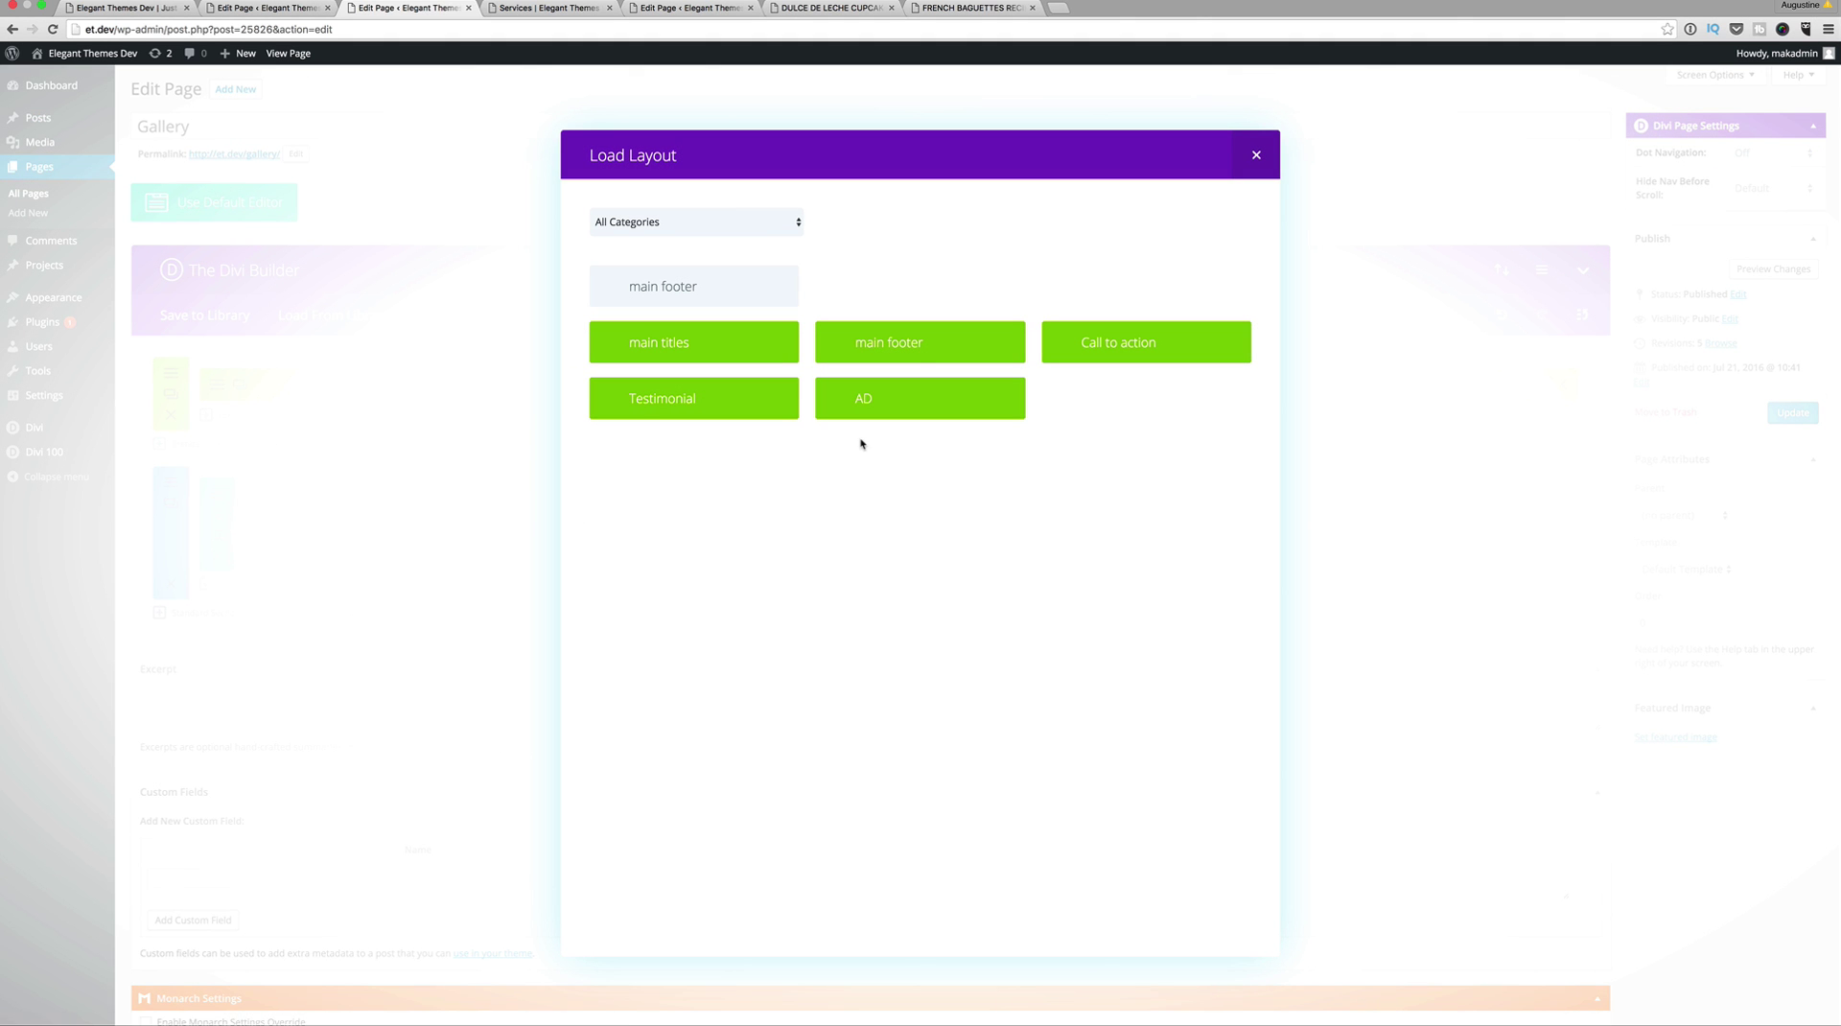
{"action": "left_click", "coordinate": [929, 343]}
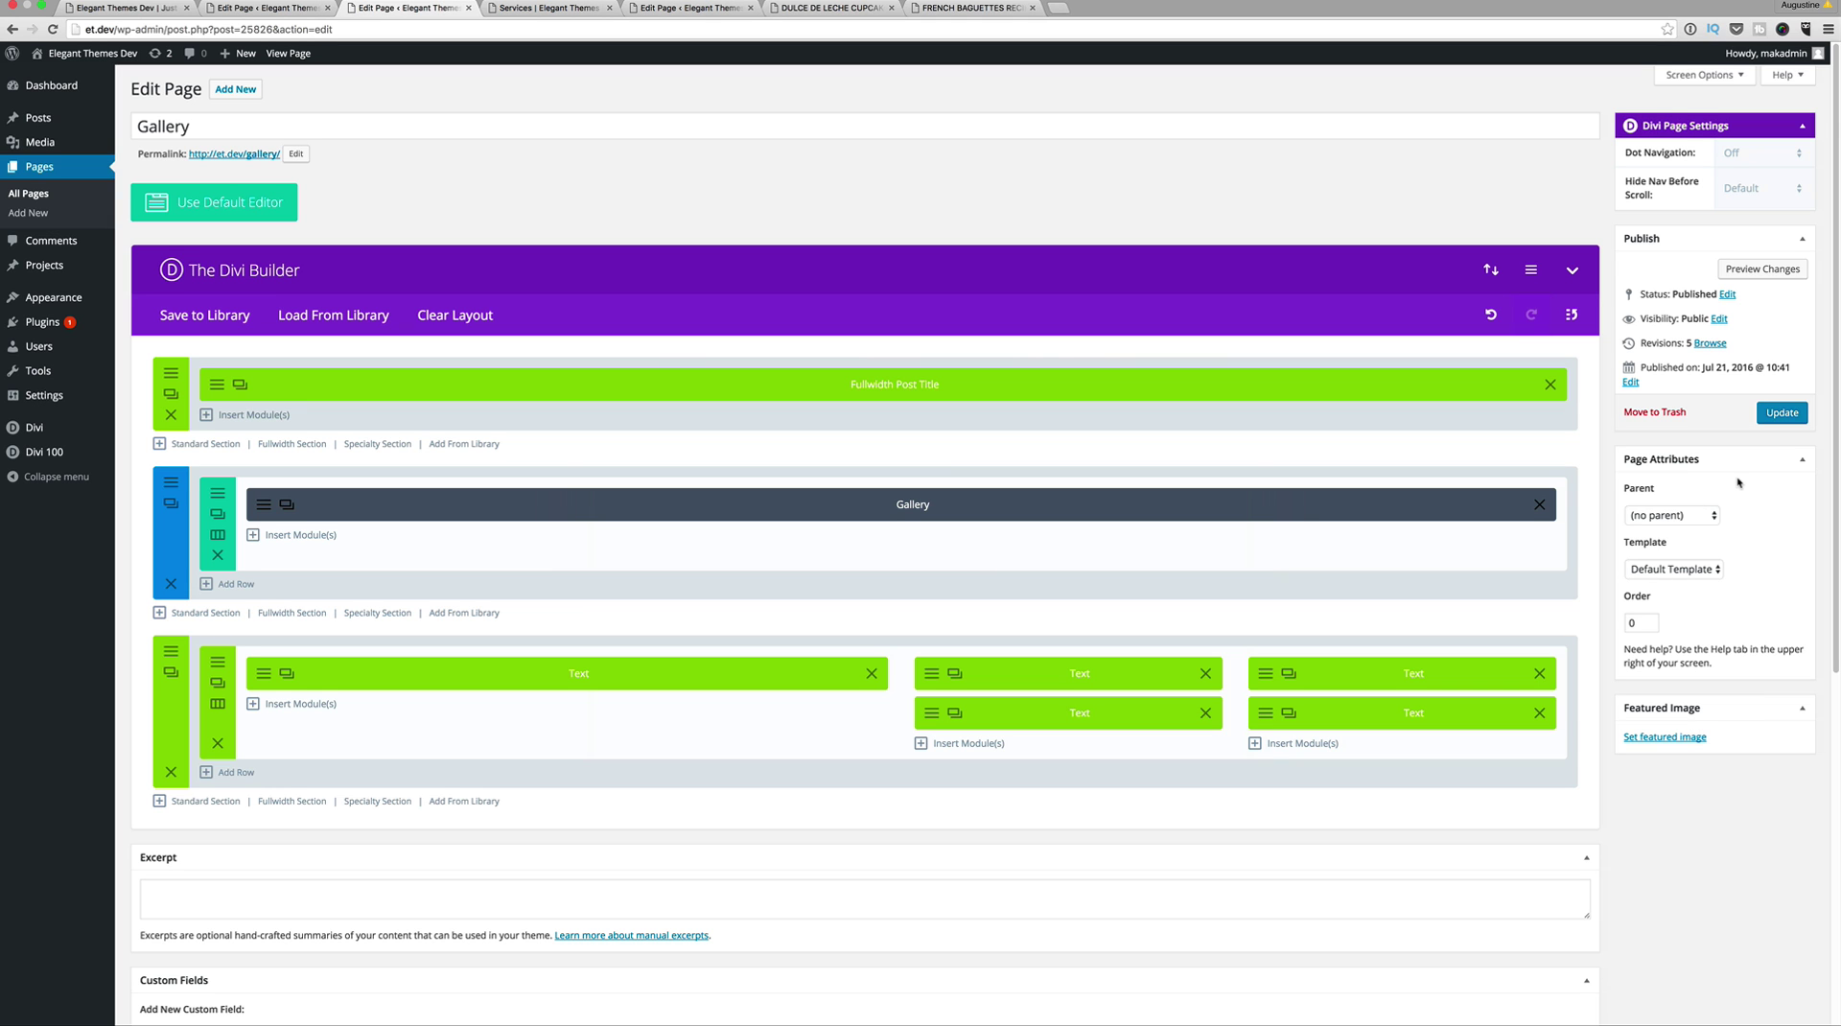
{"action": "left_click", "coordinate": [1778, 414]}
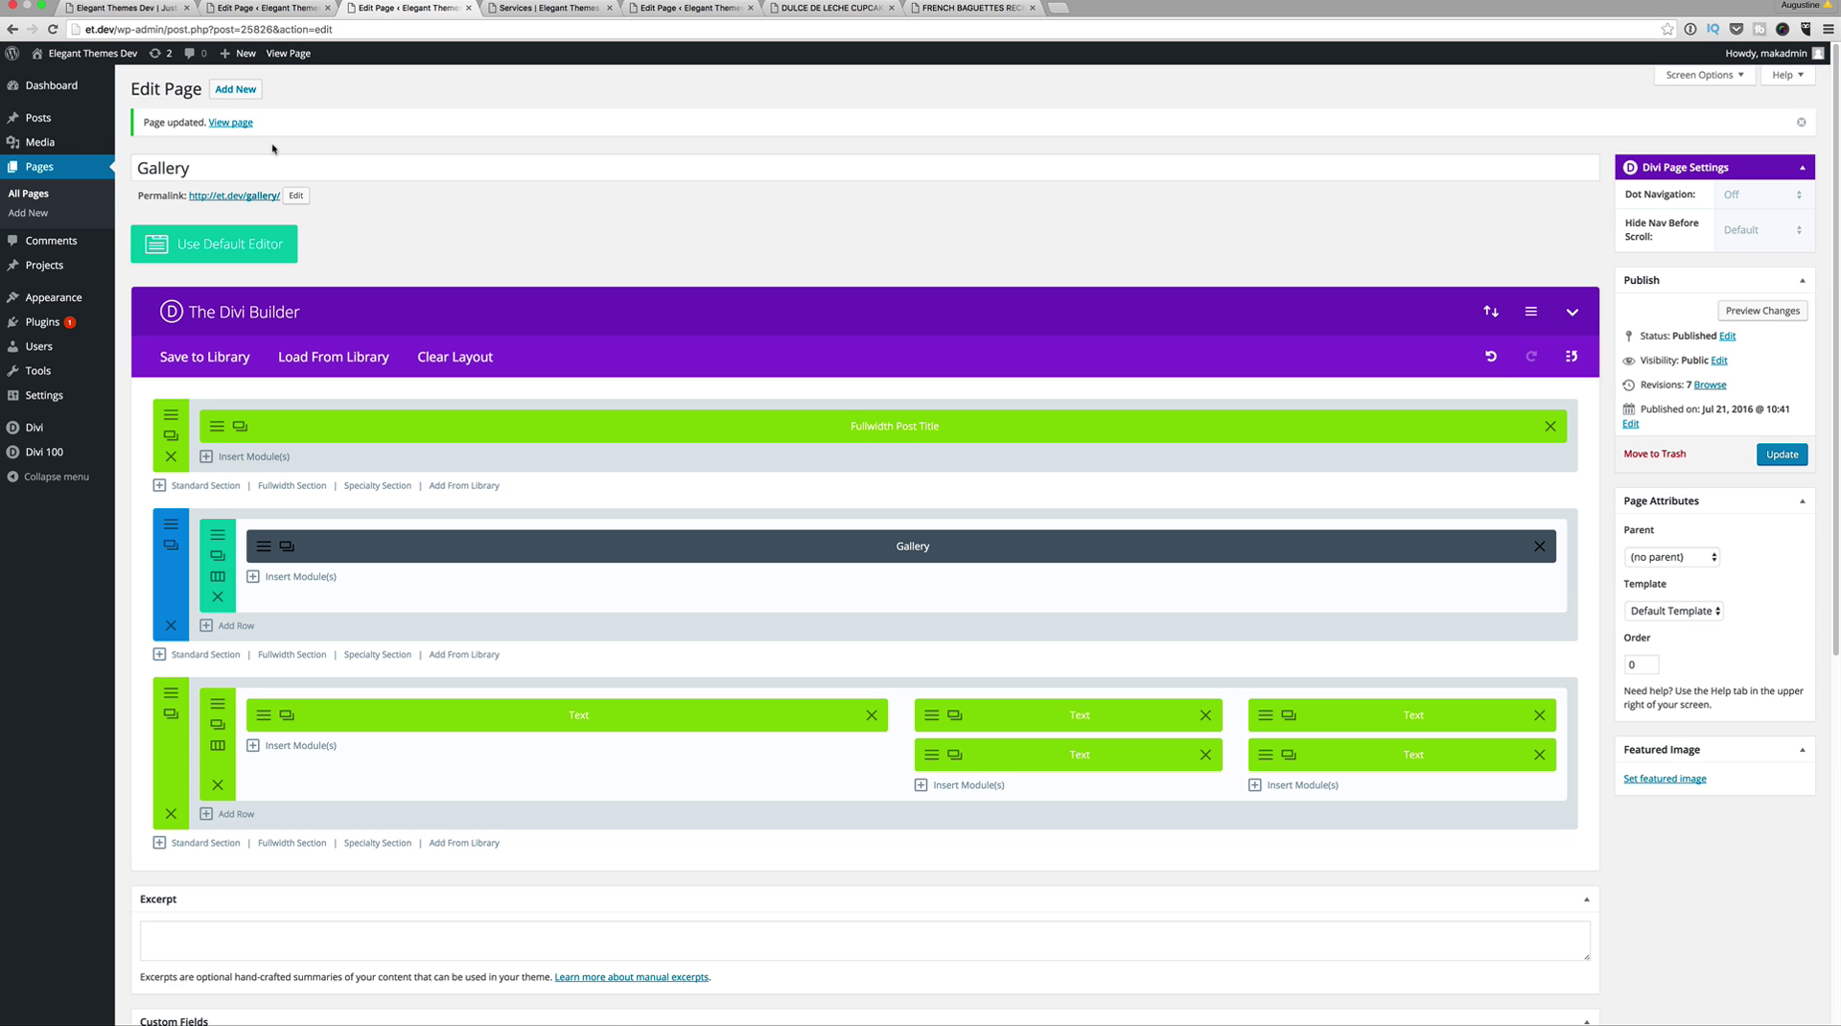
{"action": "left_click", "coordinate": [242, 124]}
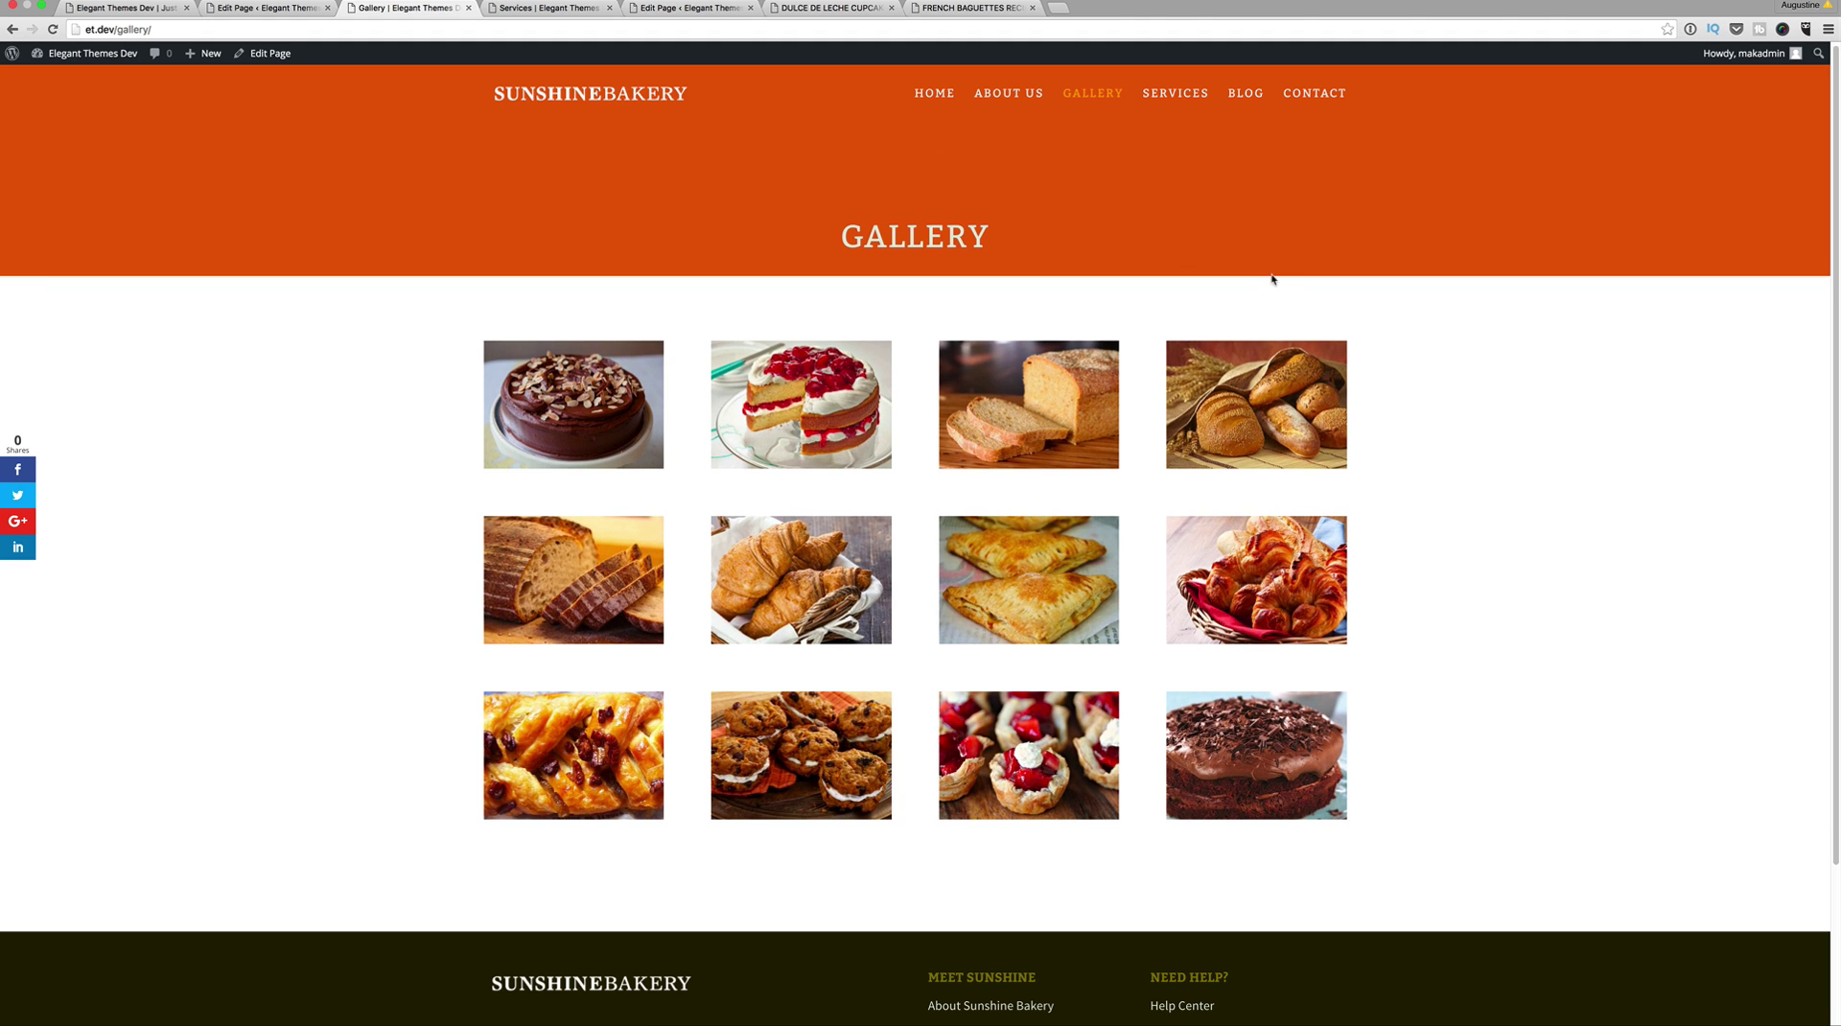
Step: Scroll the live Gallery page down to its MEET SUNSHINE footer, then bring up the Services page
{"action": "scroll", "coordinate": [1270, 279], "scroll_direction": "down", "scroll_amount": 3}
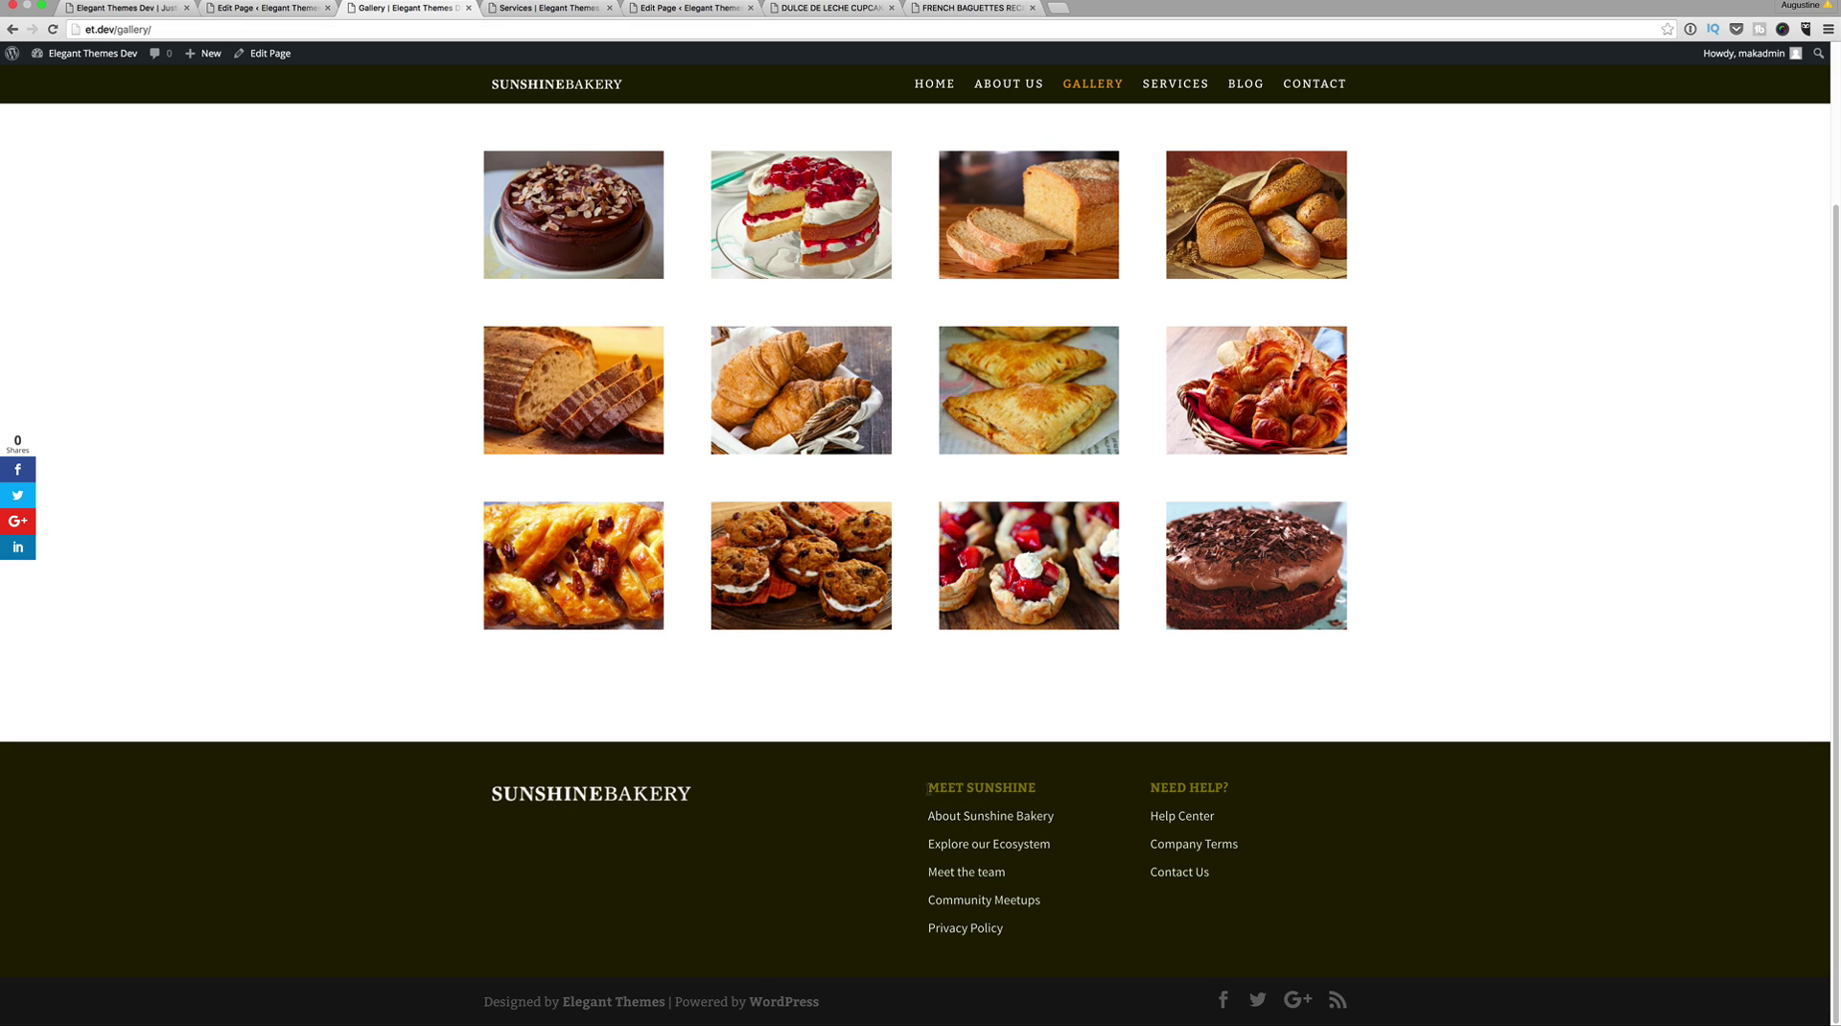
{"action": "left_click_drag", "start_coordinate": [928, 789], "coordinate": [1056, 803]}
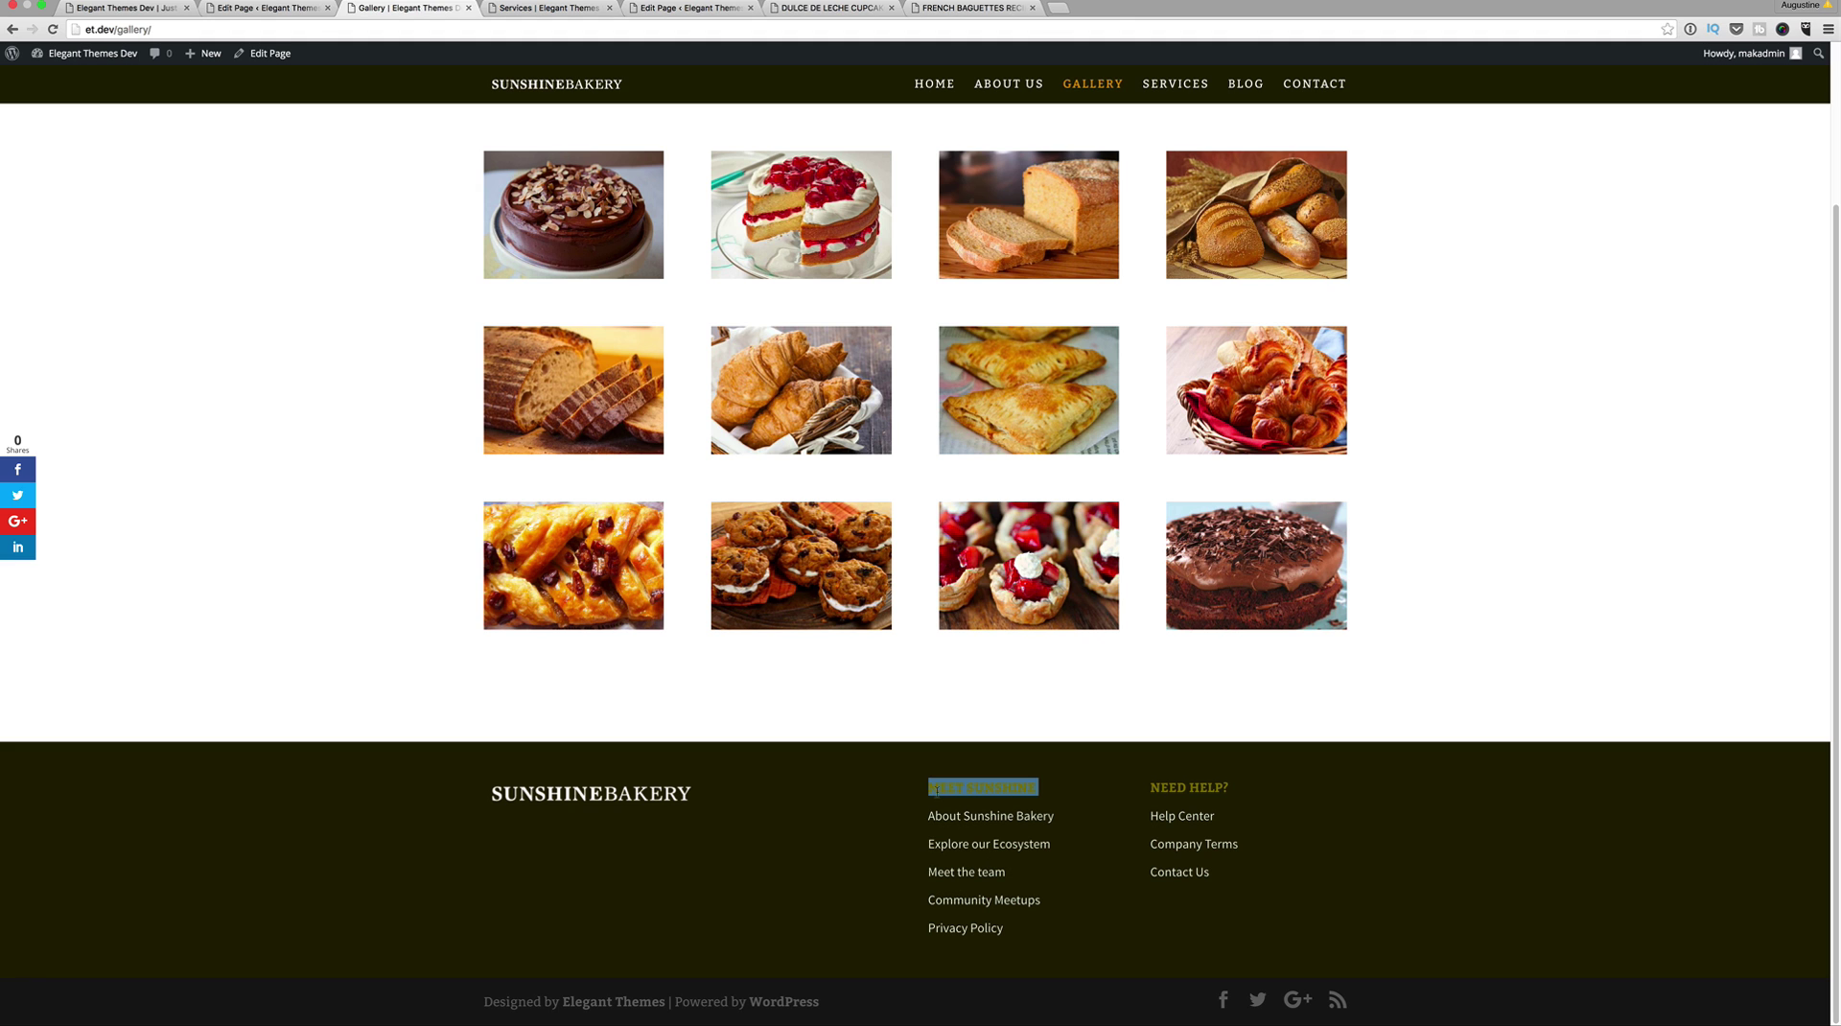
{"action": "left_click", "coordinate": [910, 823]}
{"action": "scroll", "coordinate": [1131, 844], "scroll_direction": "up", "scroll_amount": 4}
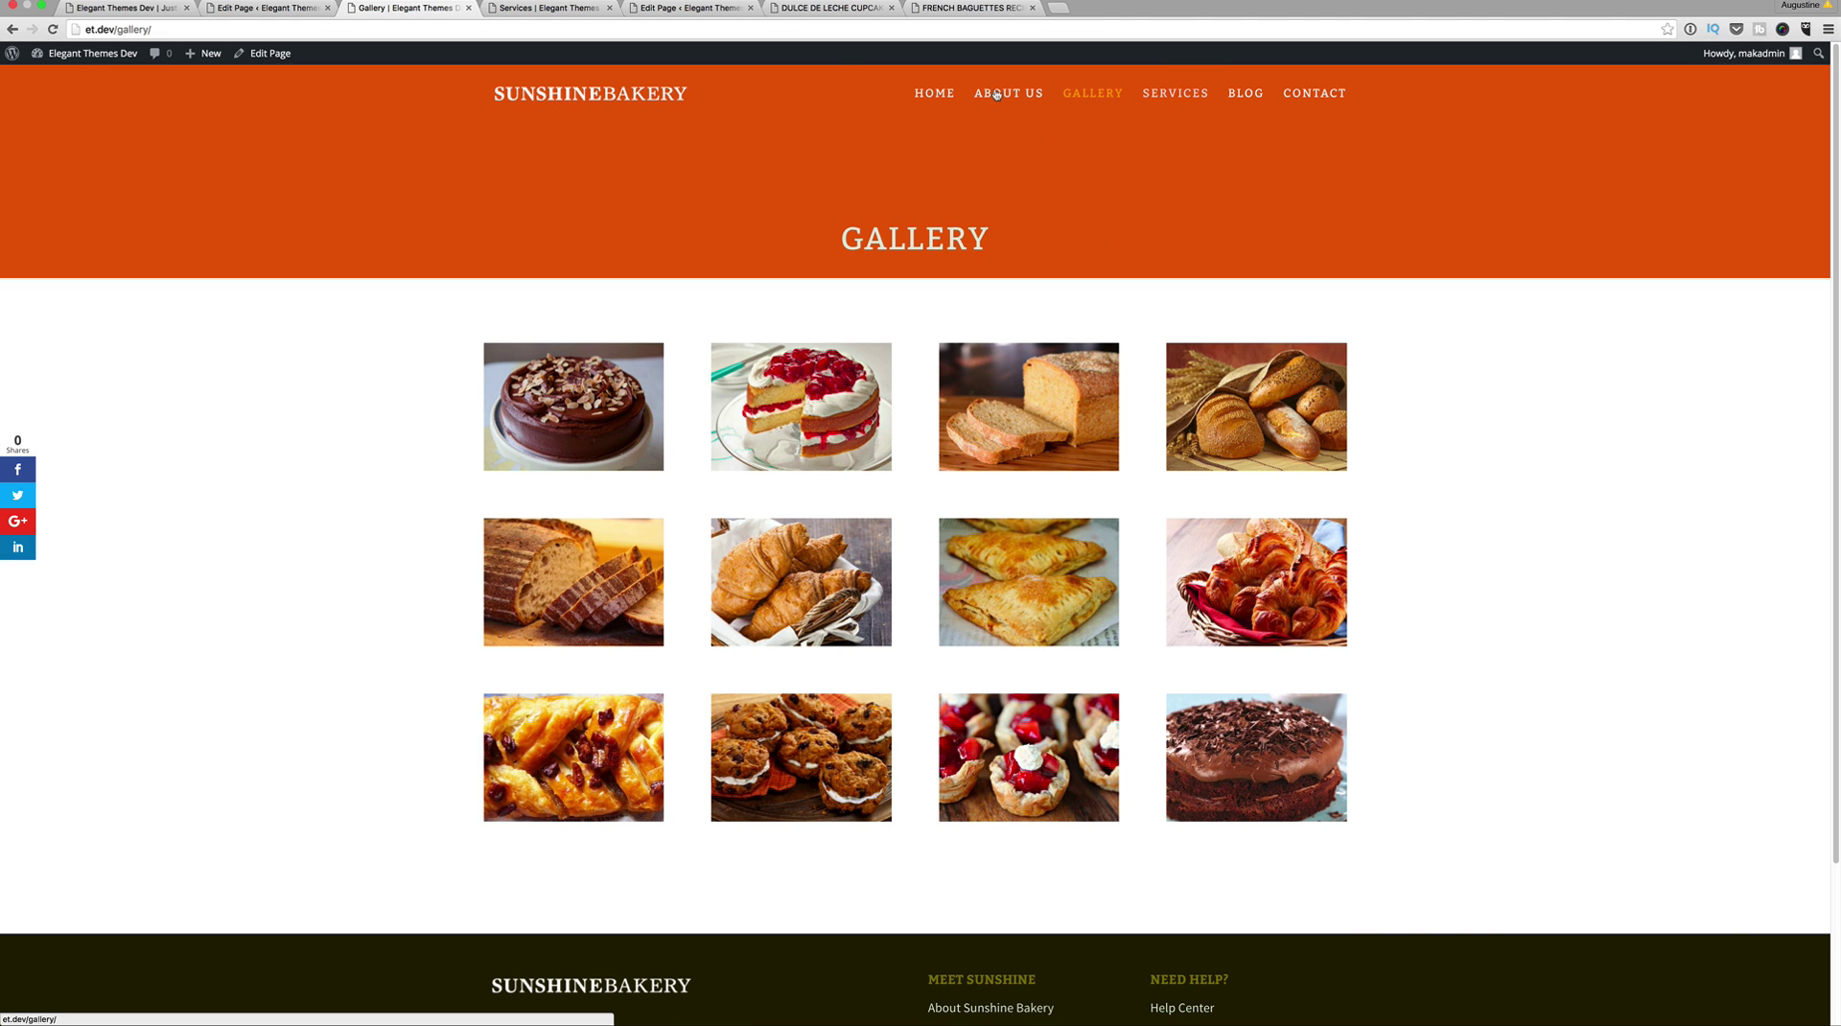
{"action": "left_click", "coordinate": [570, 9]}
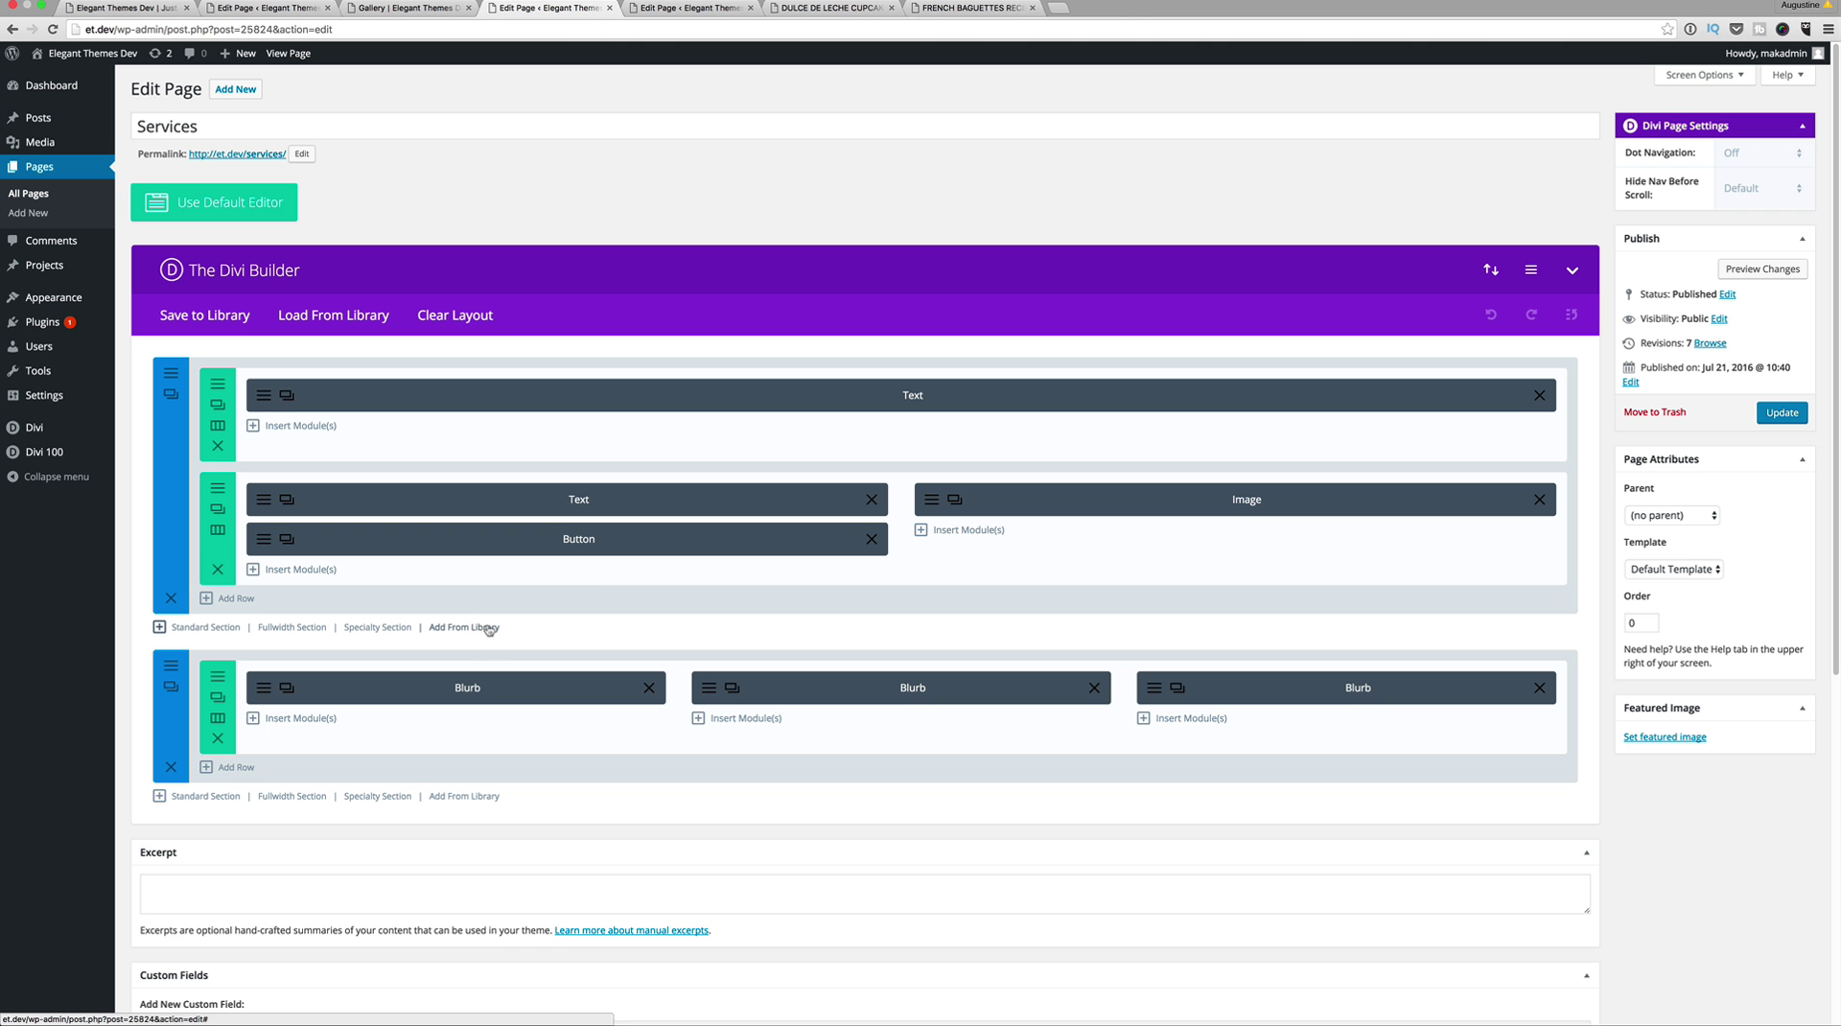
Step: Insert 'main titles' and 'main footer' from the library, placing titles on top and footer below the Blurbs
{"action": "left_click", "coordinate": [490, 630]}
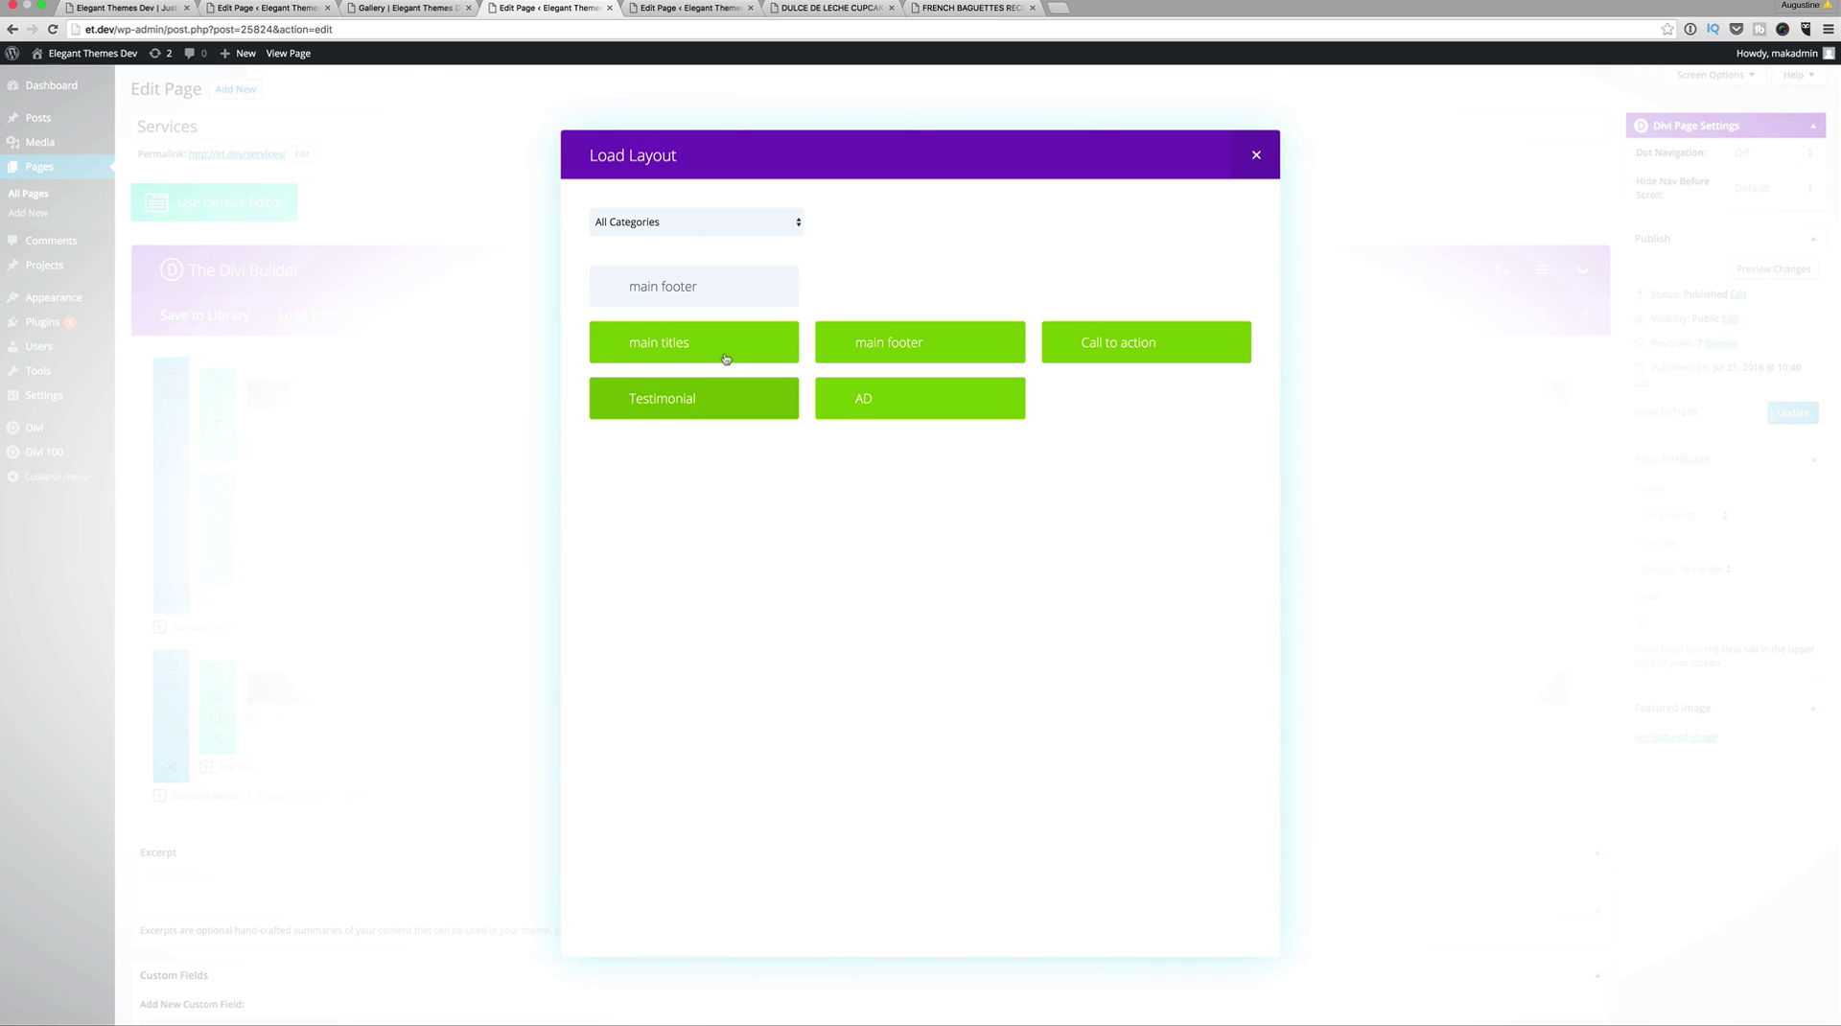
{"action": "left_click", "coordinate": [719, 349]}
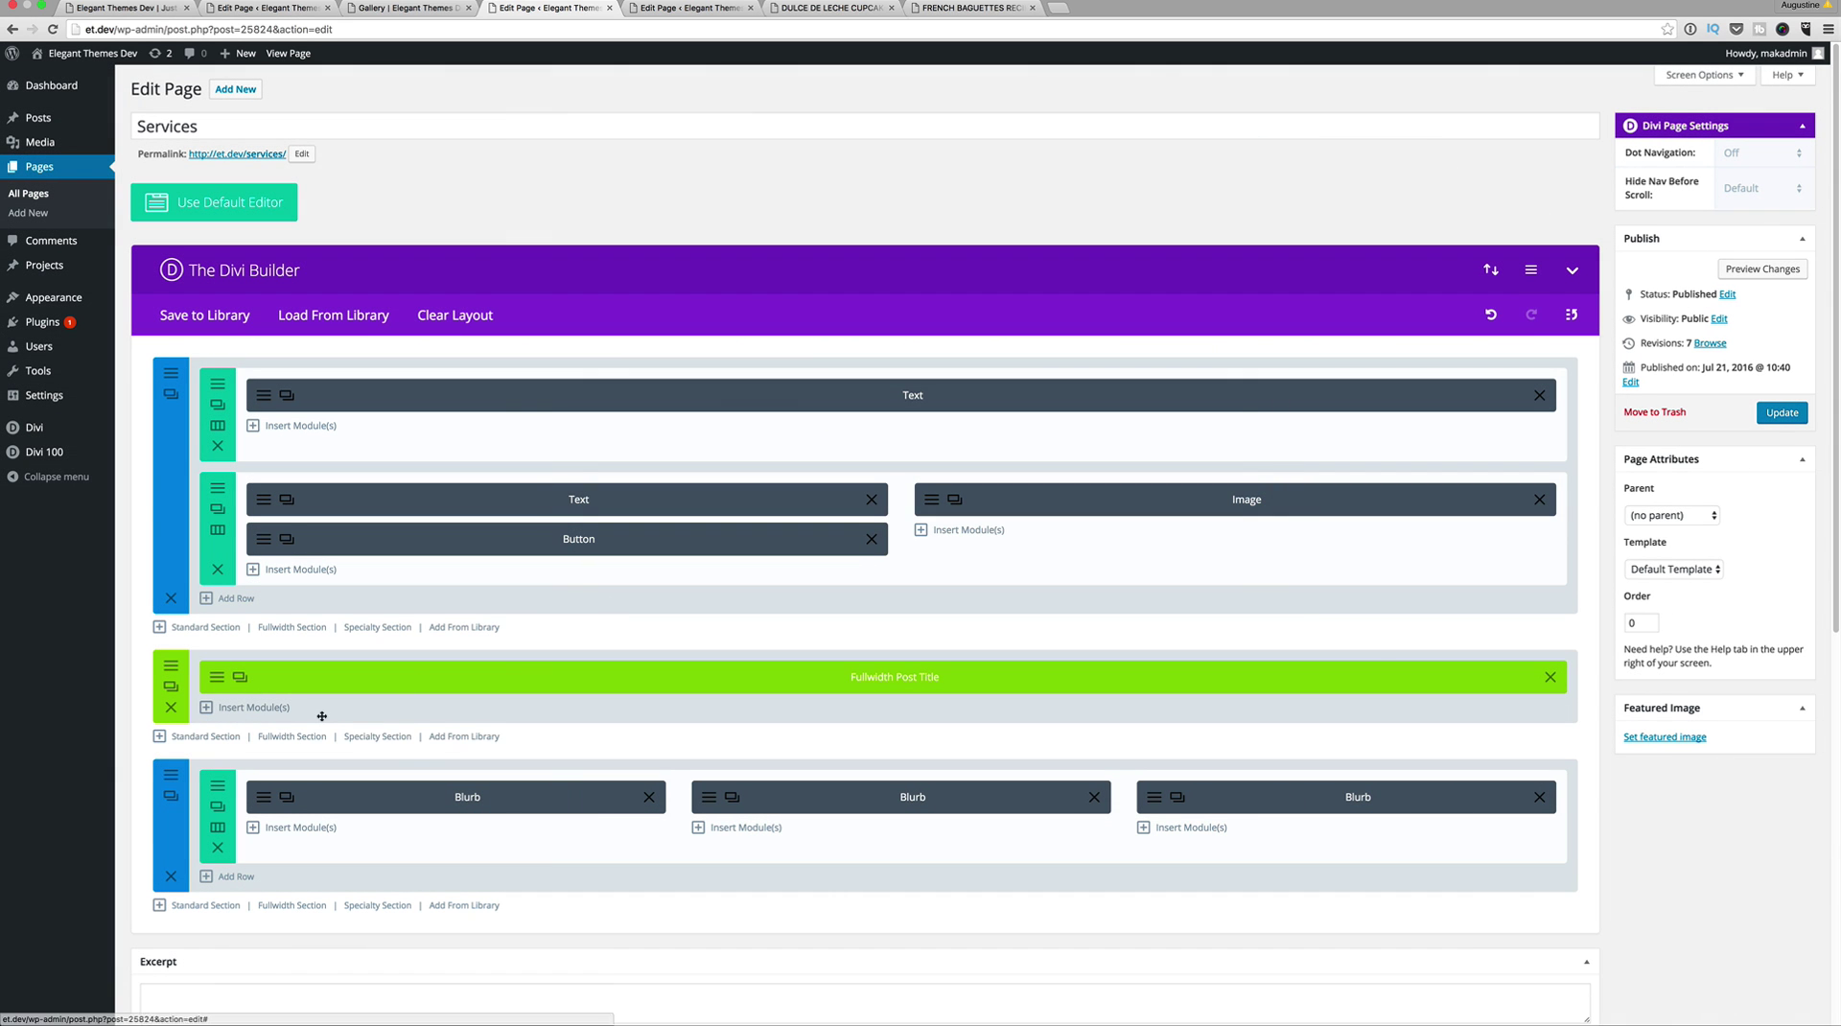
{"action": "left_click", "coordinate": [439, 740]}
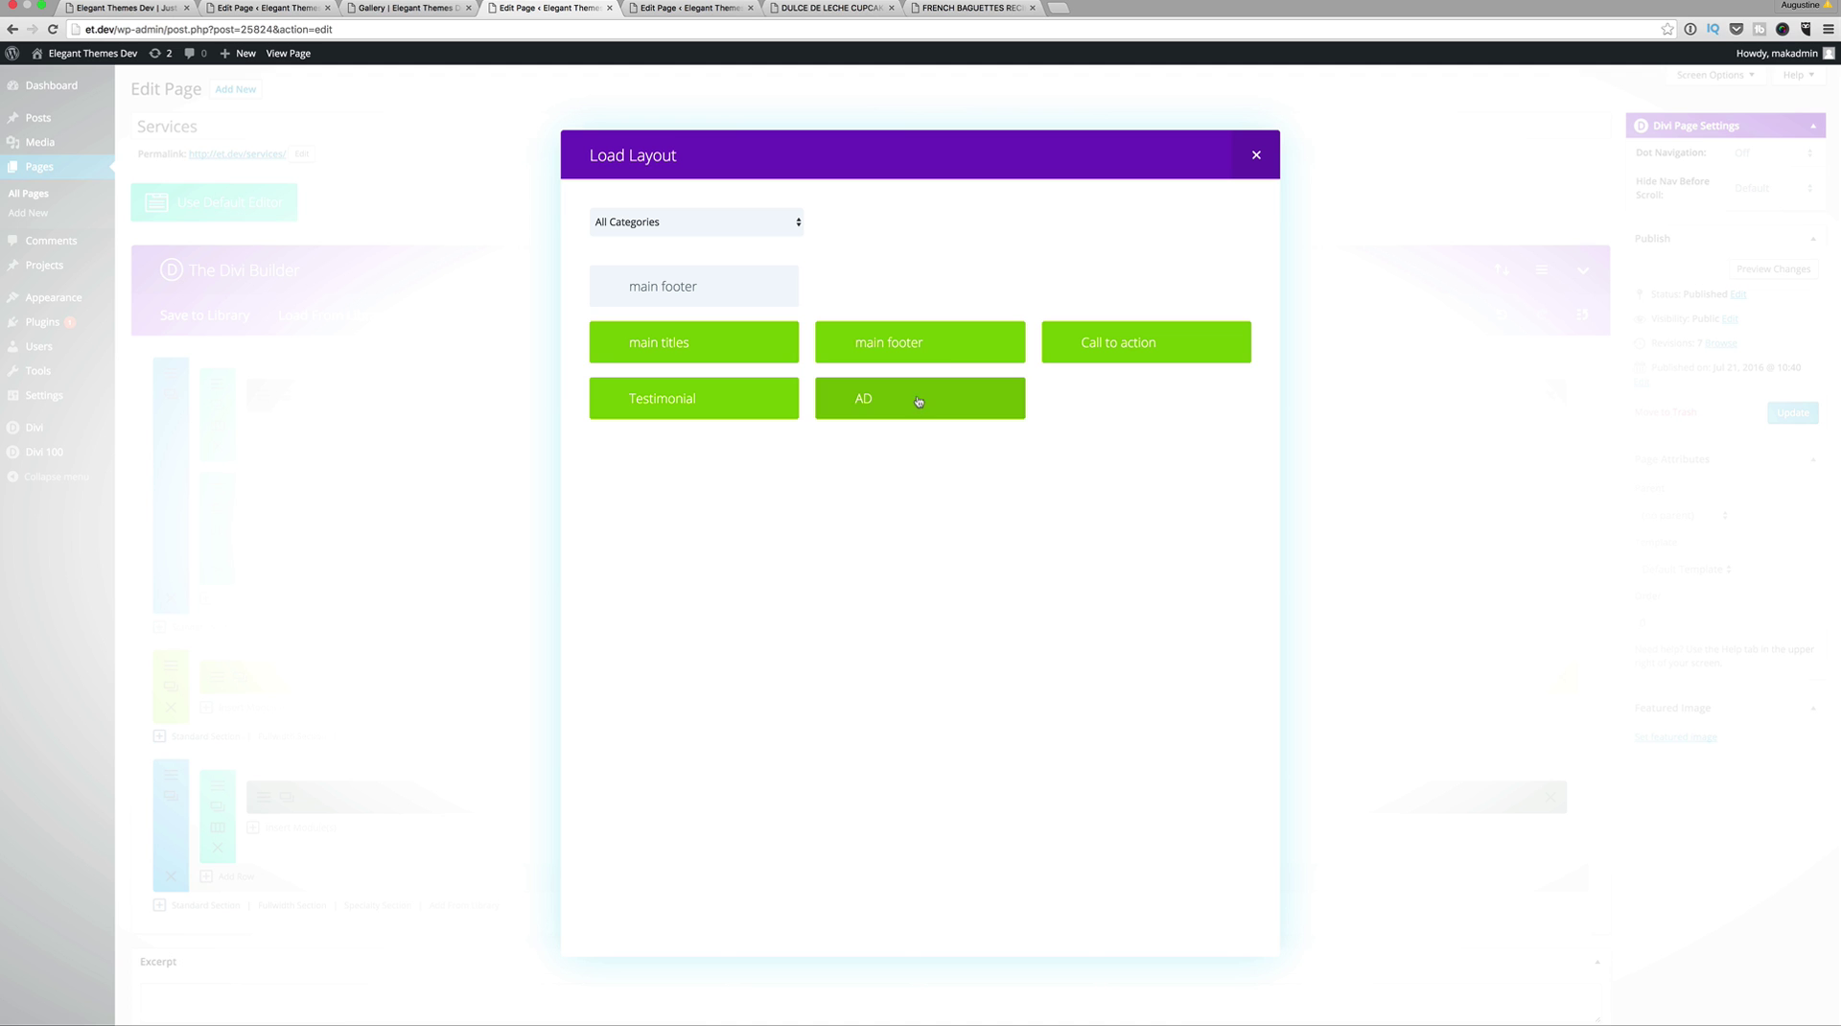
{"action": "left_click", "coordinate": [940, 351]}
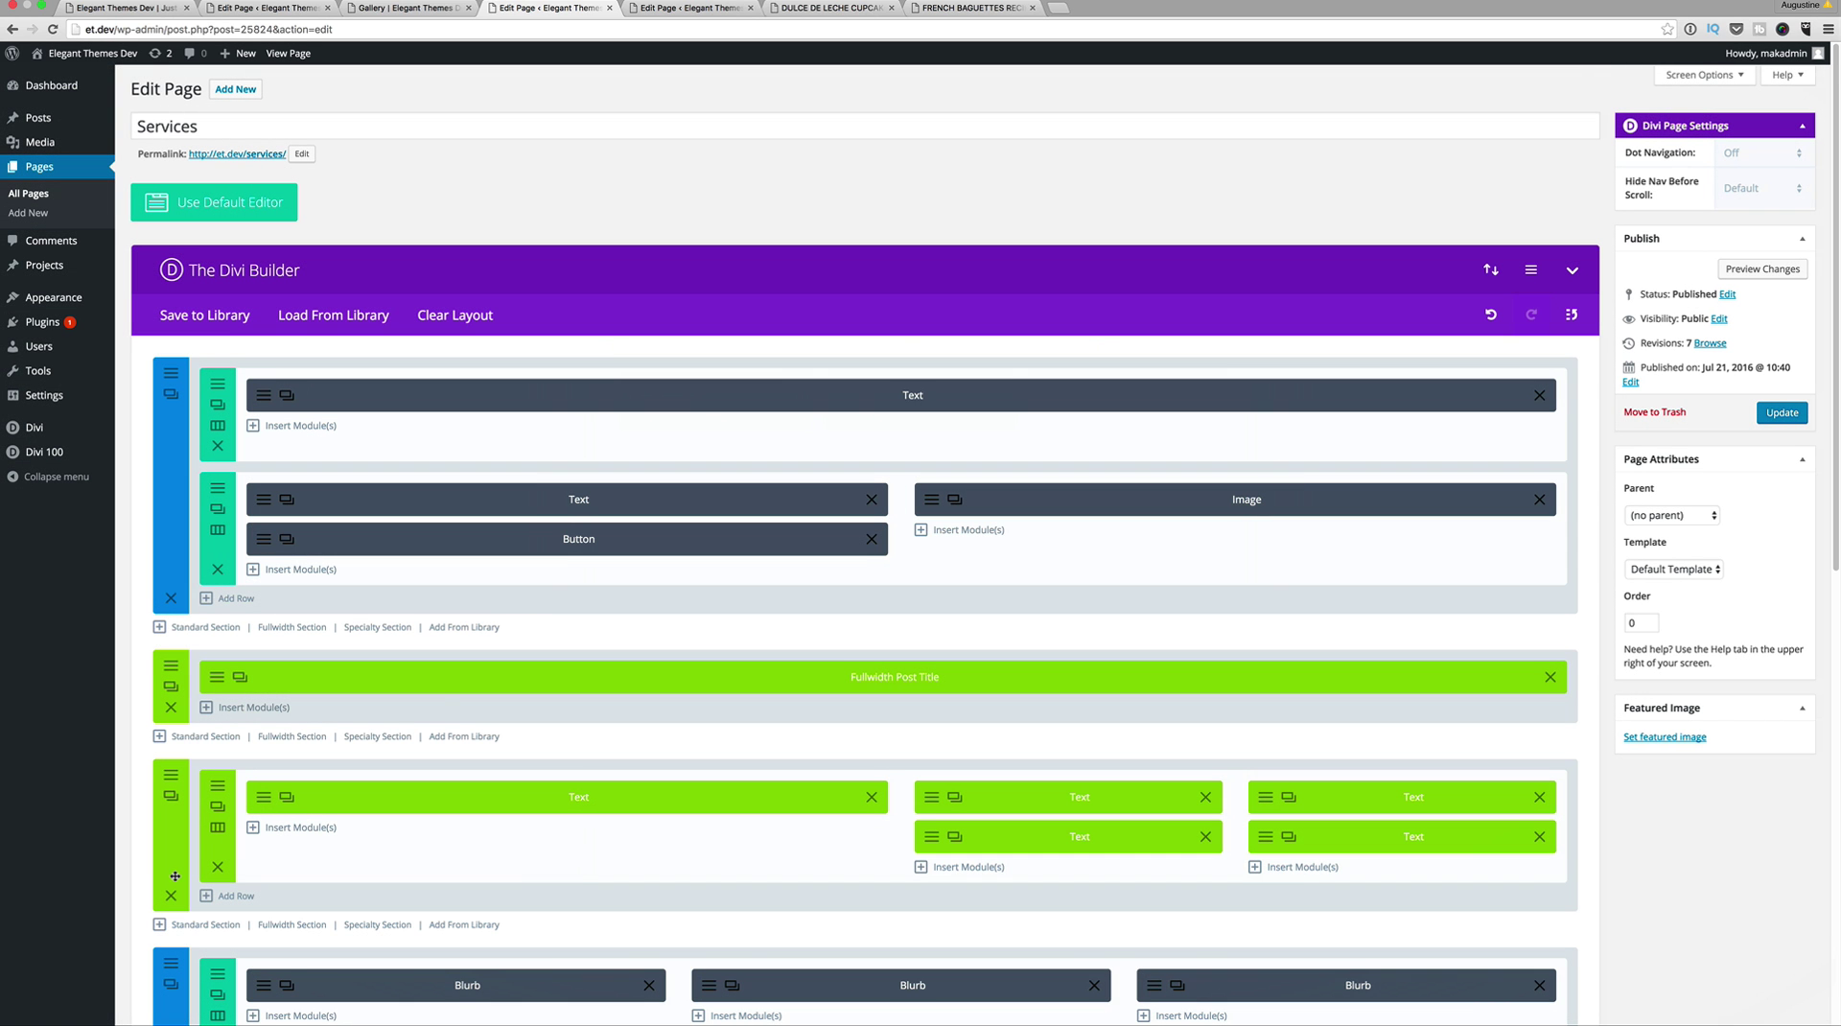
{"action": "left_click_drag", "start_coordinate": [427, 706], "coordinate": [446, 394]}
{"action": "scroll", "coordinate": [508, 861], "scroll_direction": "down", "scroll_amount": 5}
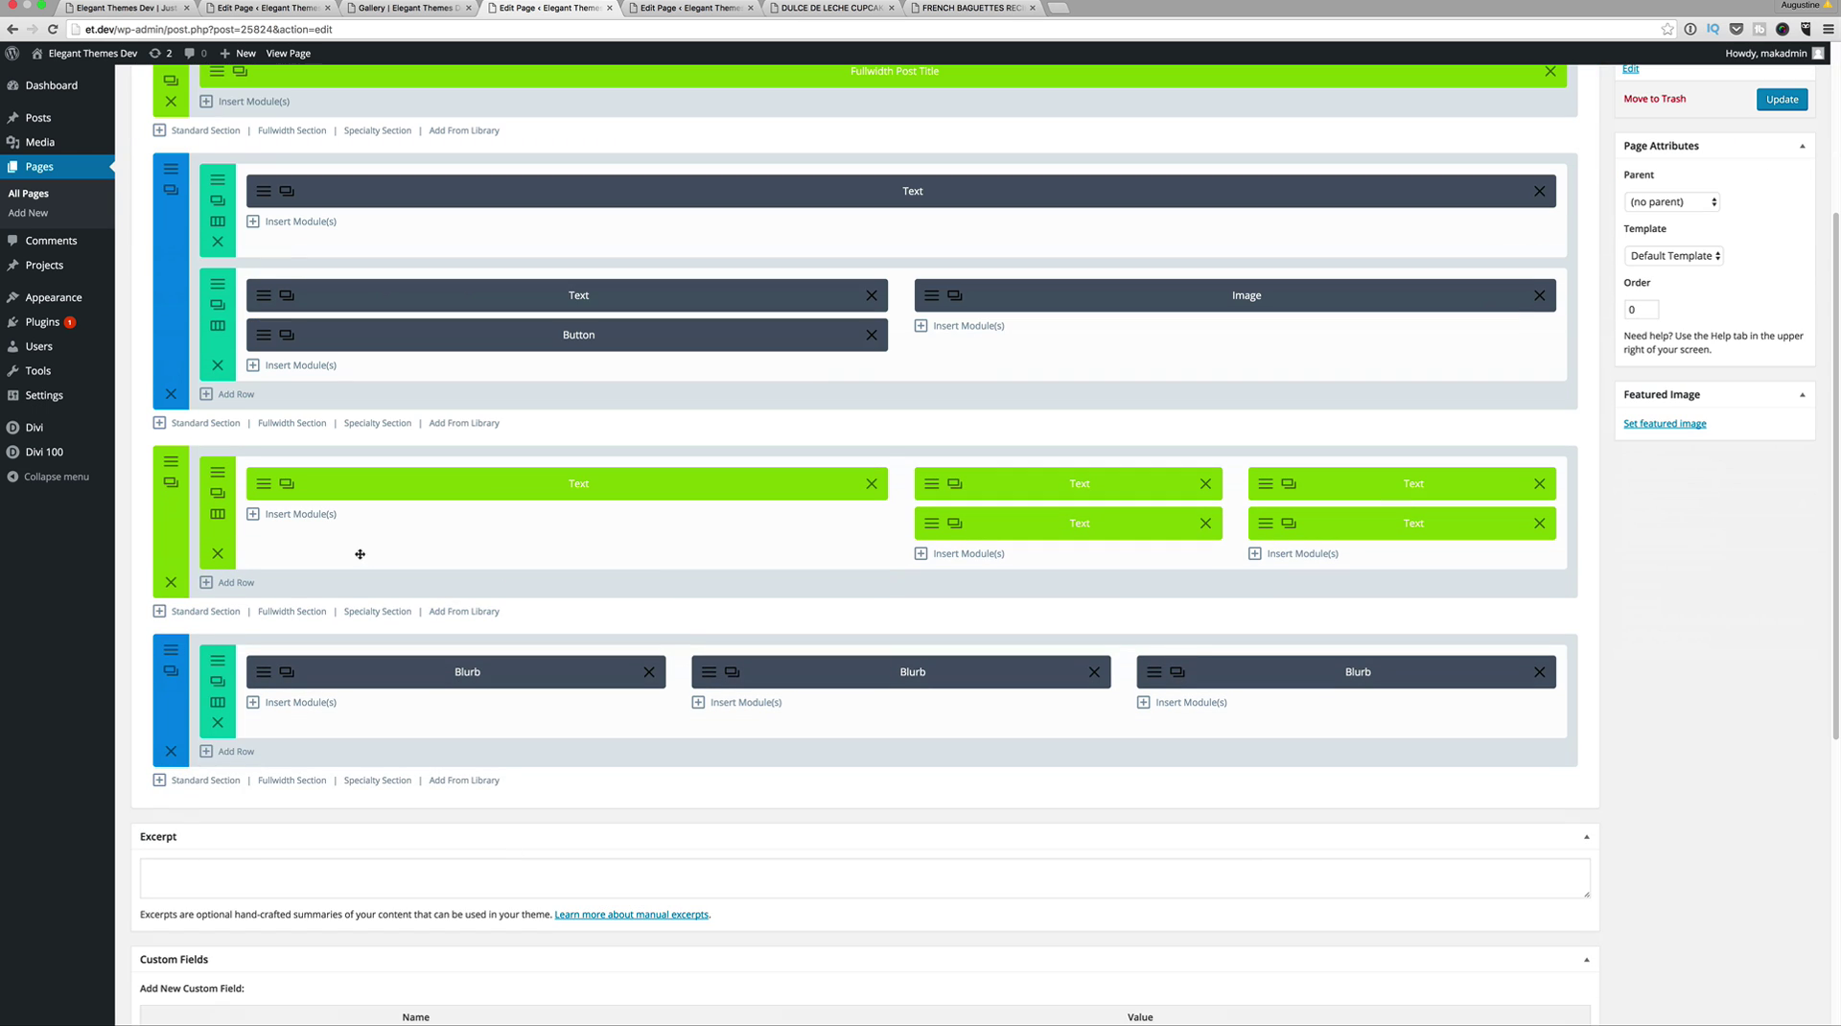
{"action": "left_click_drag", "start_coordinate": [332, 585], "coordinate": [669, 736]}
{"action": "scroll", "coordinate": [669, 736], "scroll_direction": "up", "scroll_amount": 4}
Step: Update the Services page and scroll through its orange SERVICES header and bakery footer
{"action": "left_click", "coordinate": [1781, 319]}
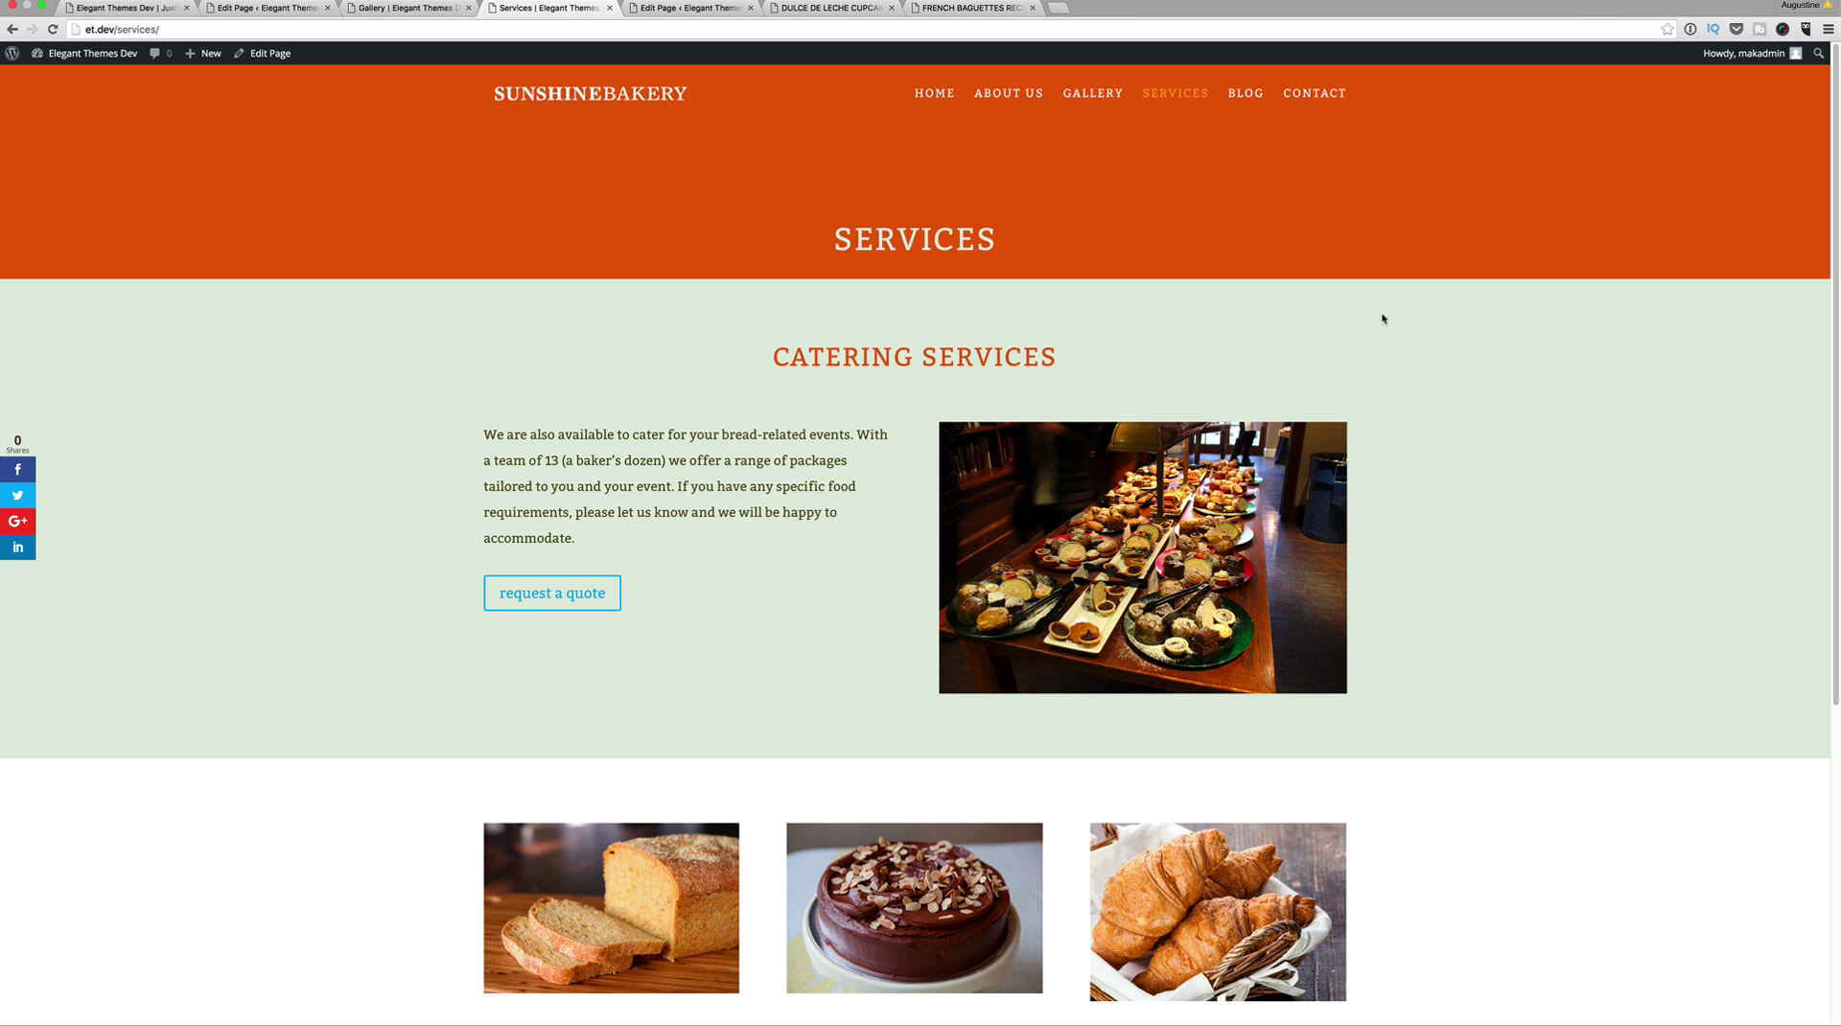
{"action": "scroll", "coordinate": [1383, 318], "scroll_direction": "down", "scroll_amount": 5}
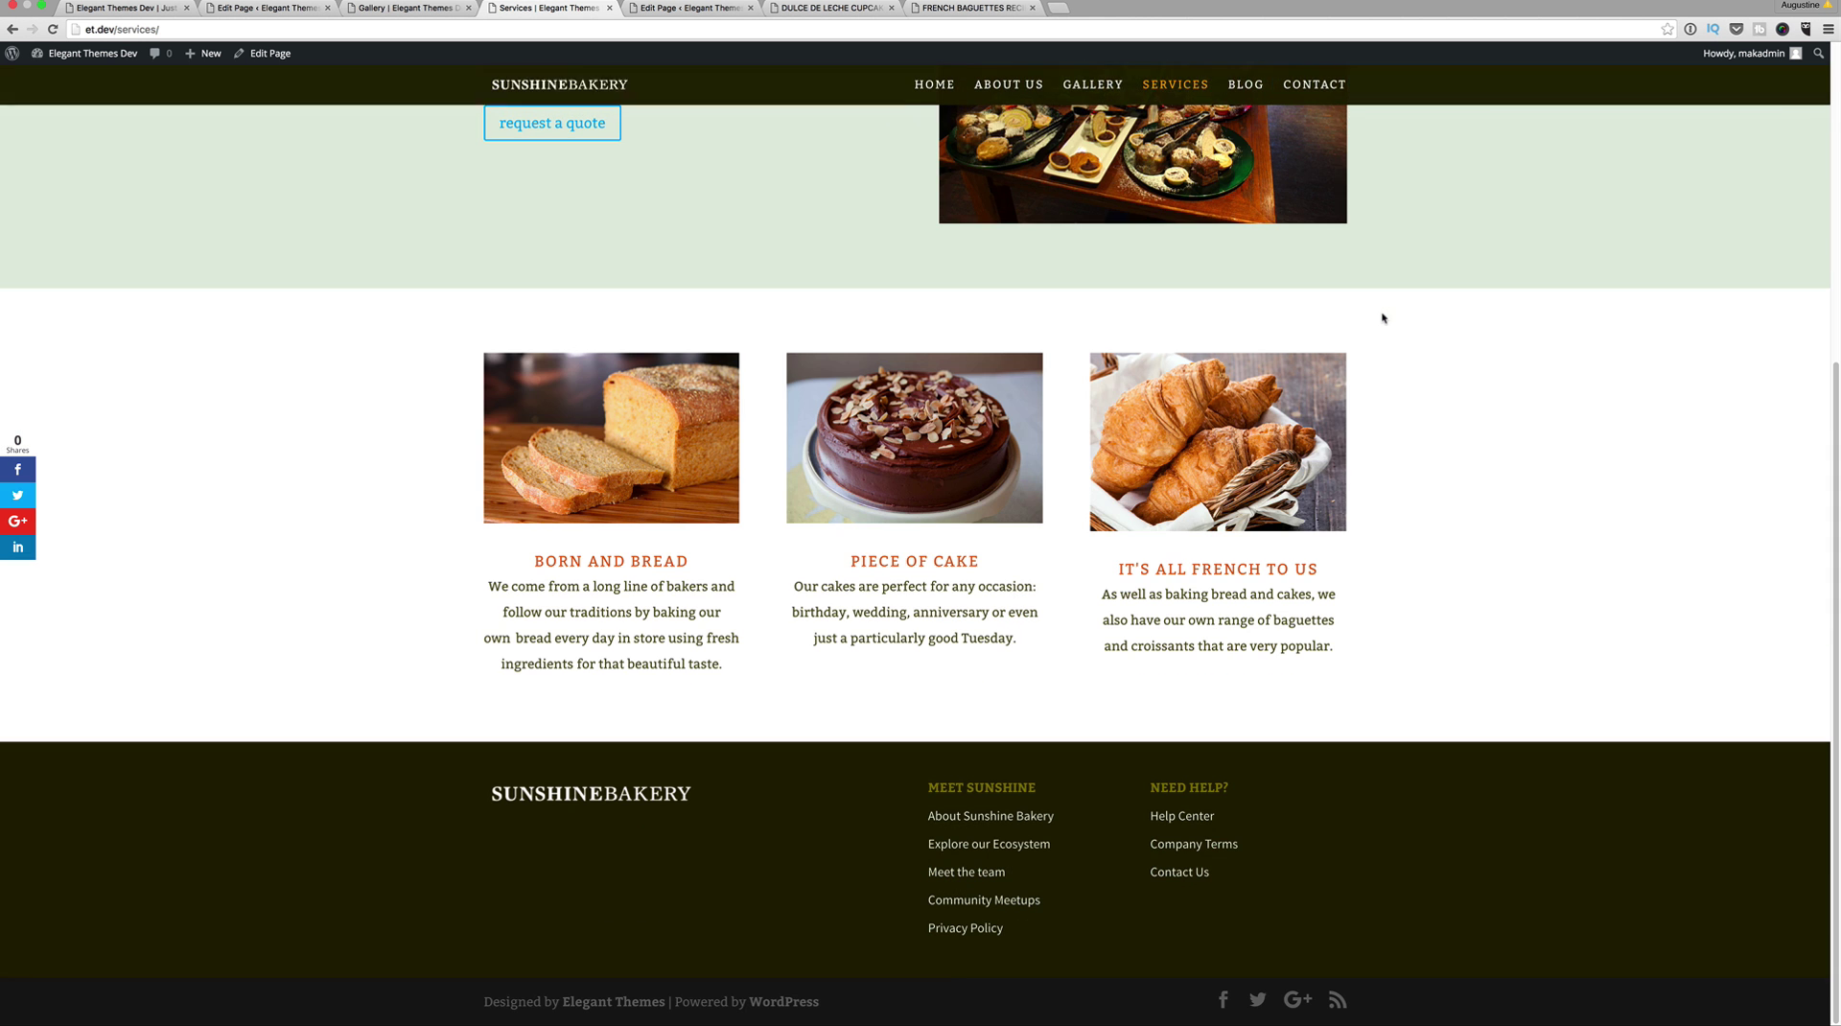
{"action": "scroll", "coordinate": [1421, 338], "scroll_direction": "up", "scroll_amount": 3}
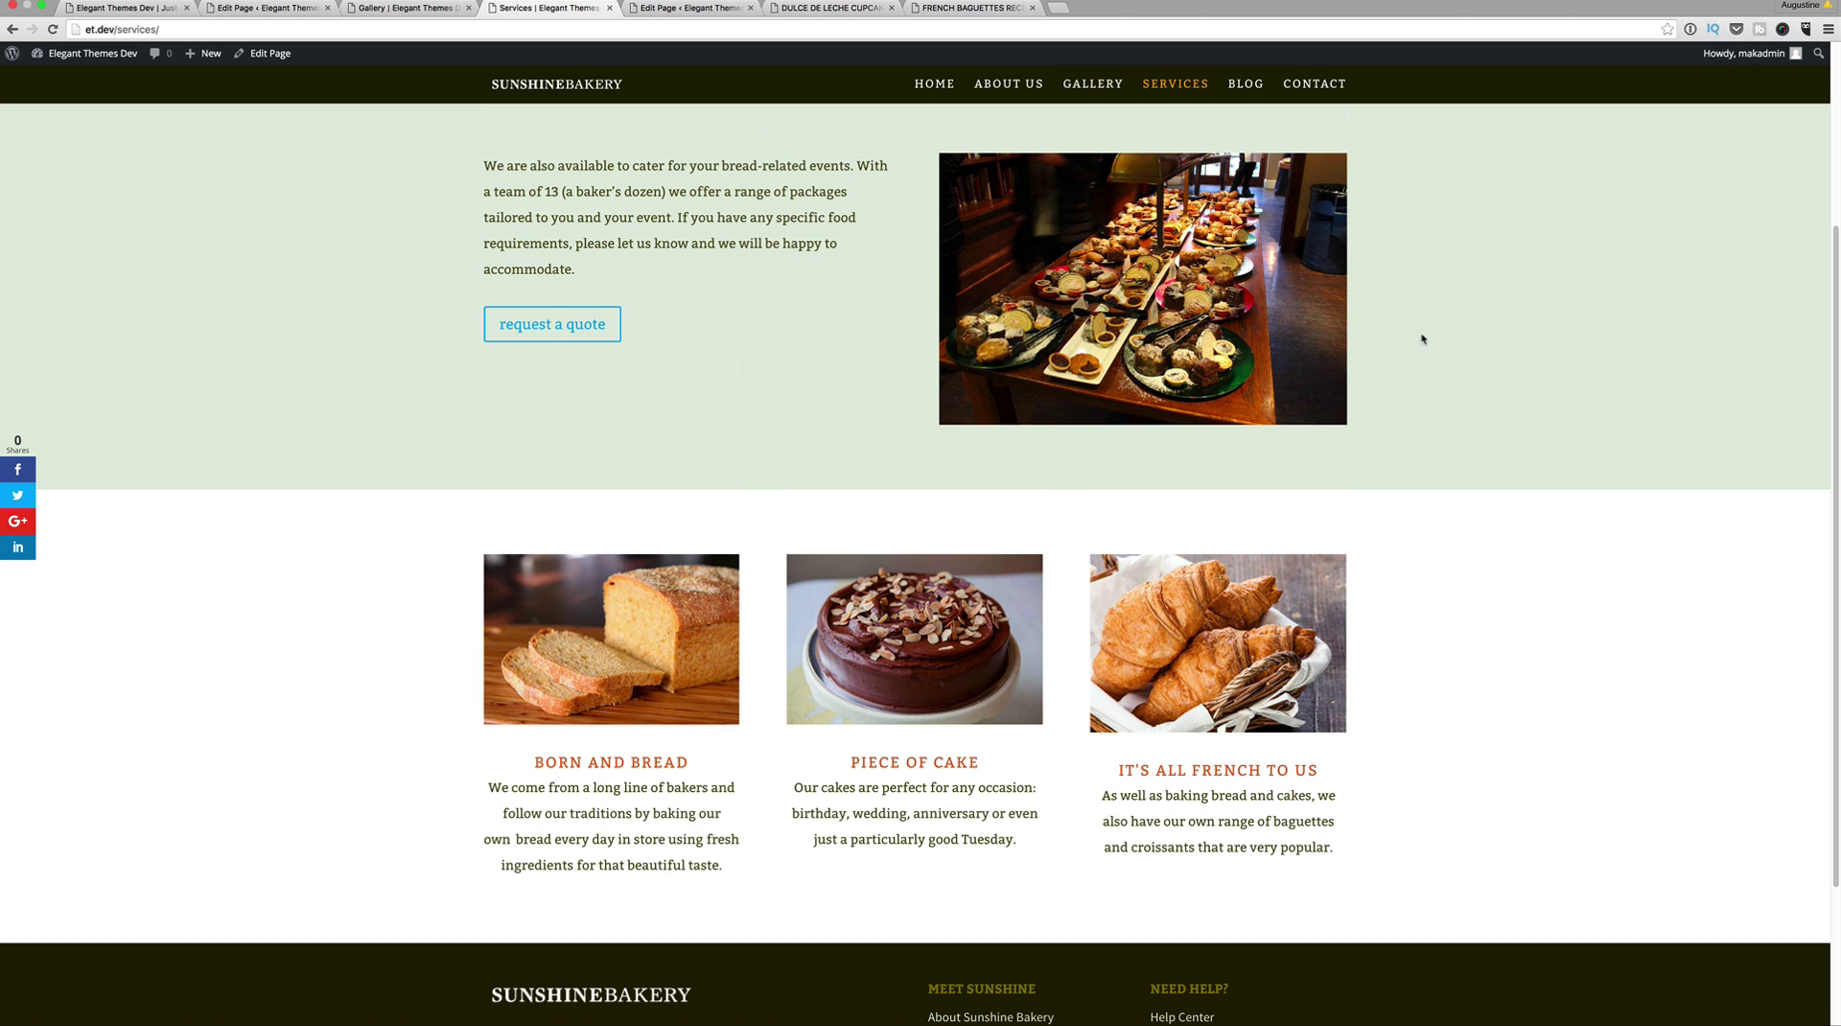
{"action": "scroll", "coordinate": [1422, 339], "scroll_direction": "up", "scroll_amount": 3}
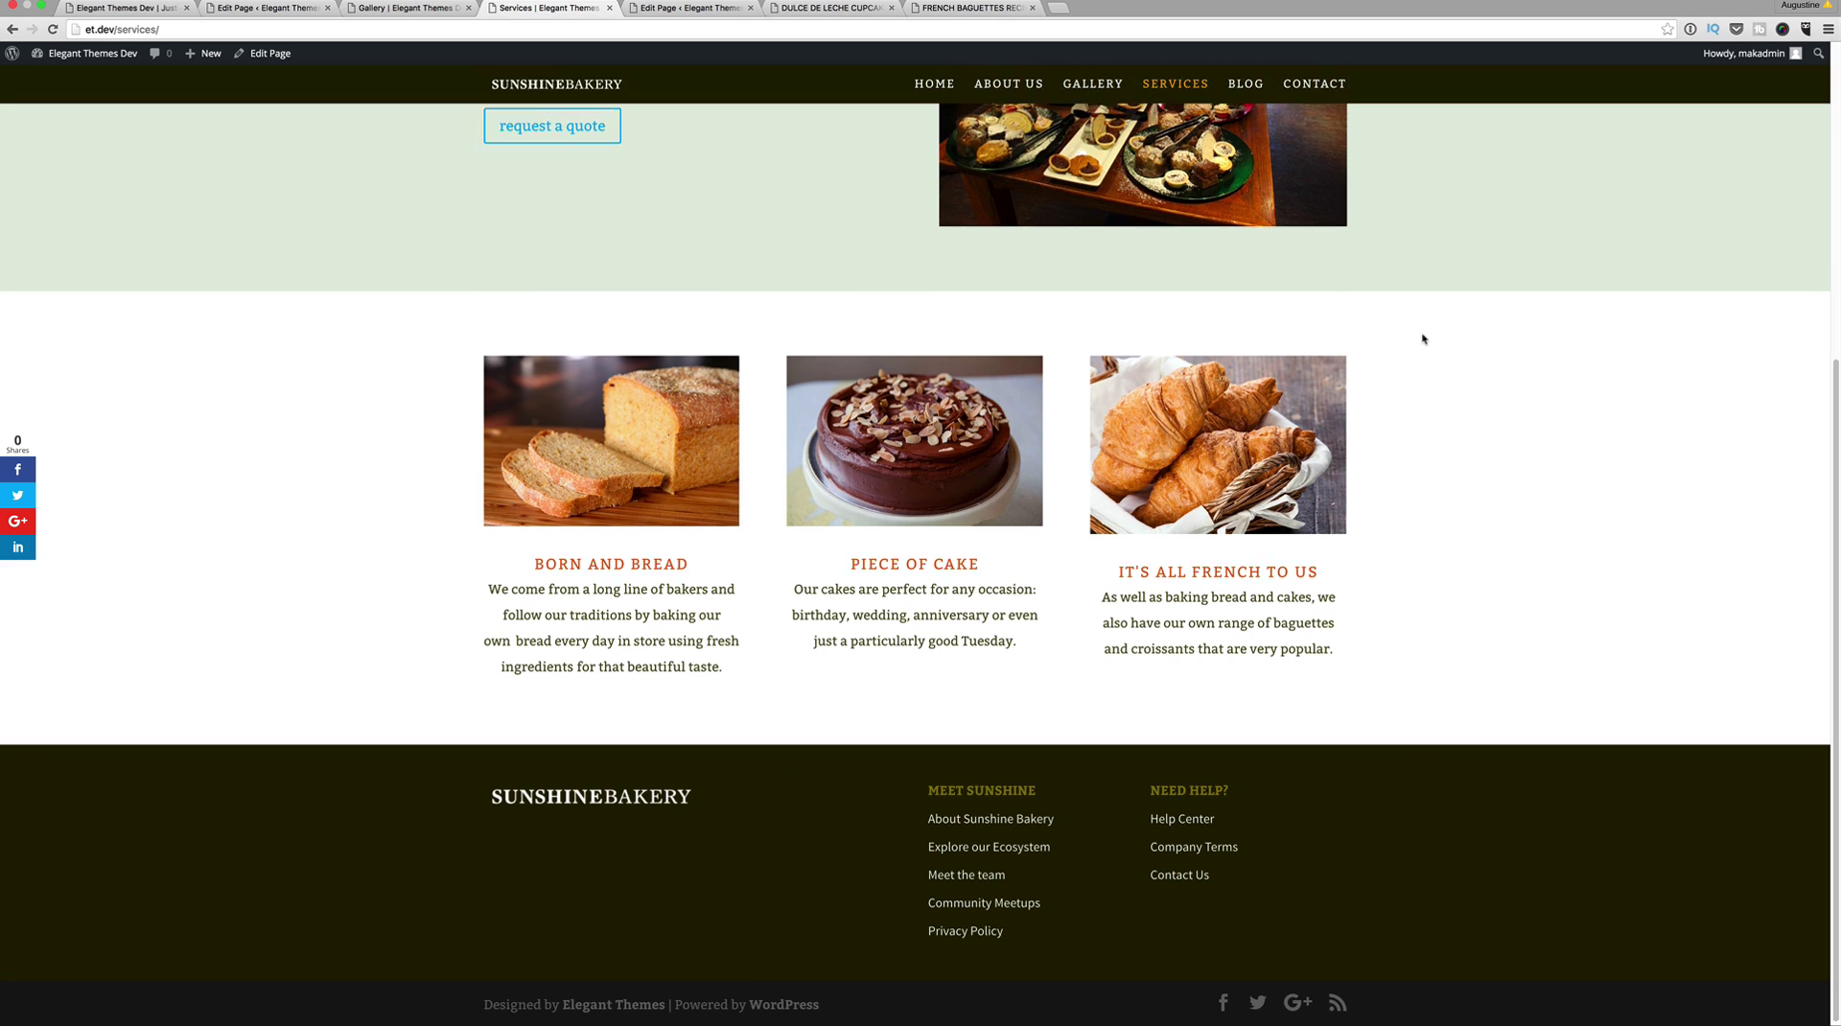
{"action": "scroll", "coordinate": [1422, 338], "scroll_direction": "up", "scroll_amount": 5}
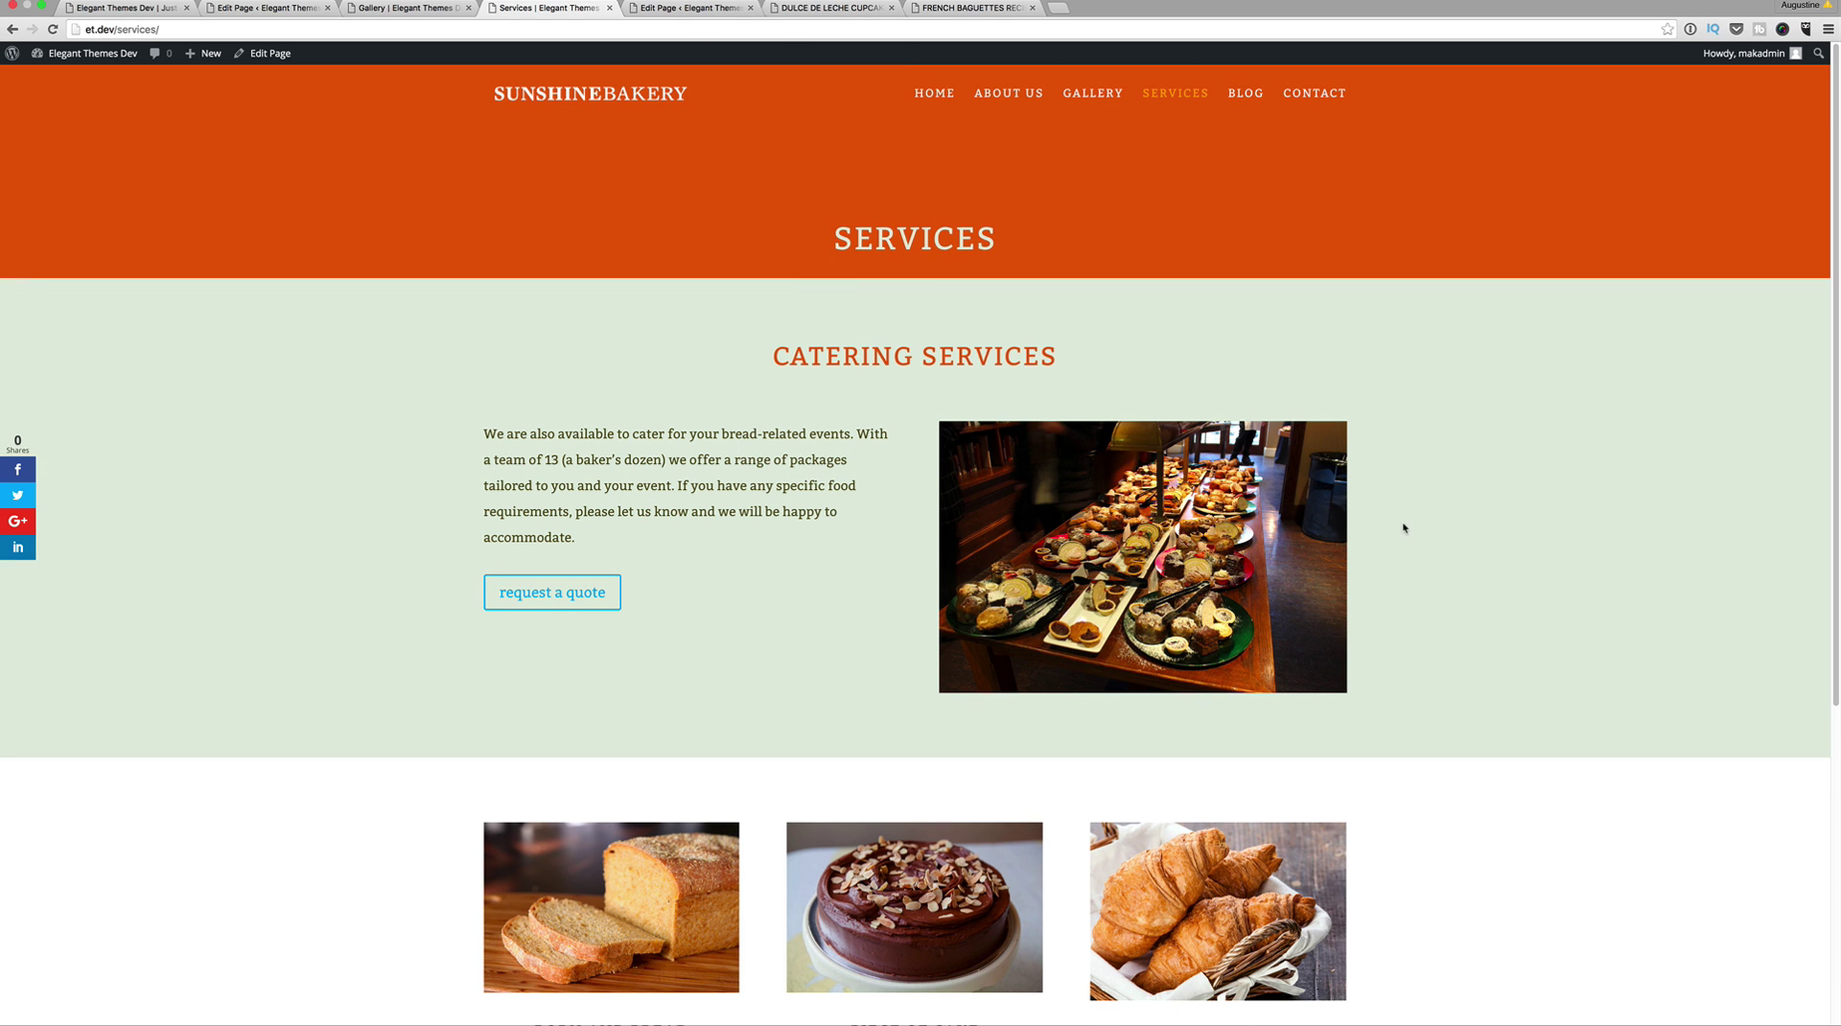
{"action": "scroll", "coordinate": [1401, 523], "scroll_direction": "down", "scroll_amount": 5}
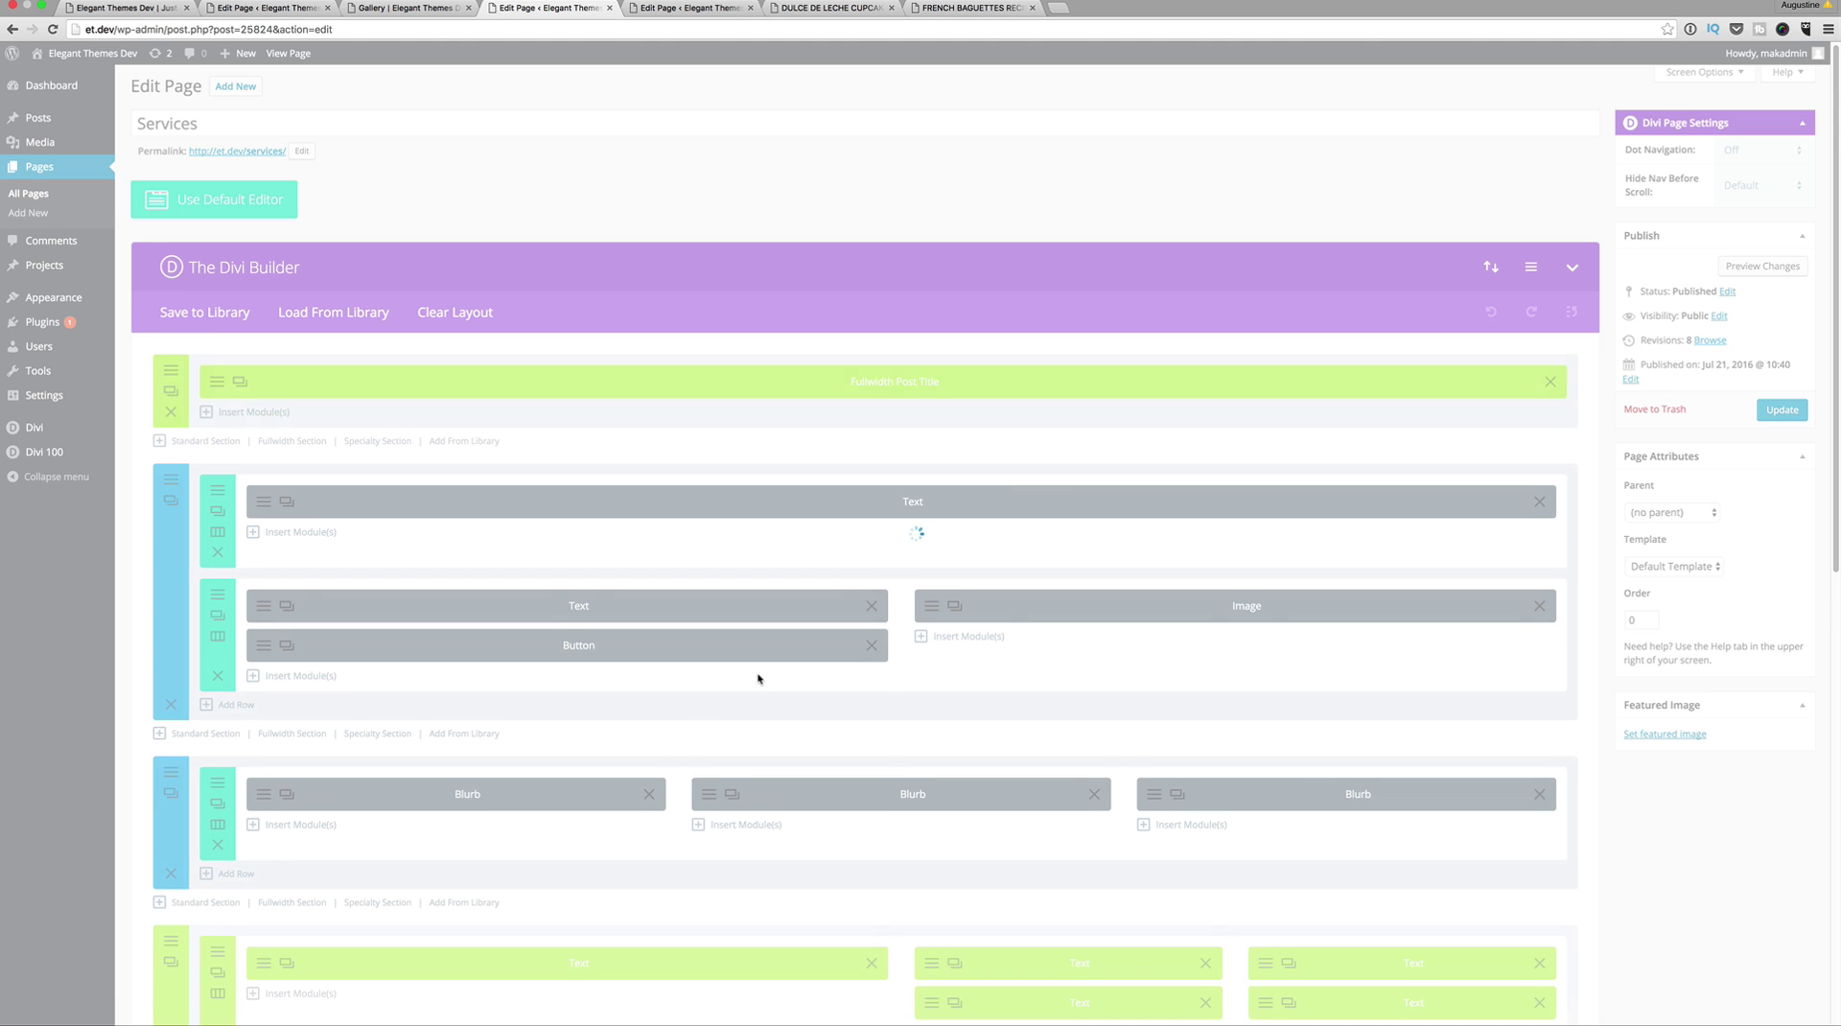
{"action": "scroll", "coordinate": [756, 676], "scroll_direction": "down", "scroll_amount": 3}
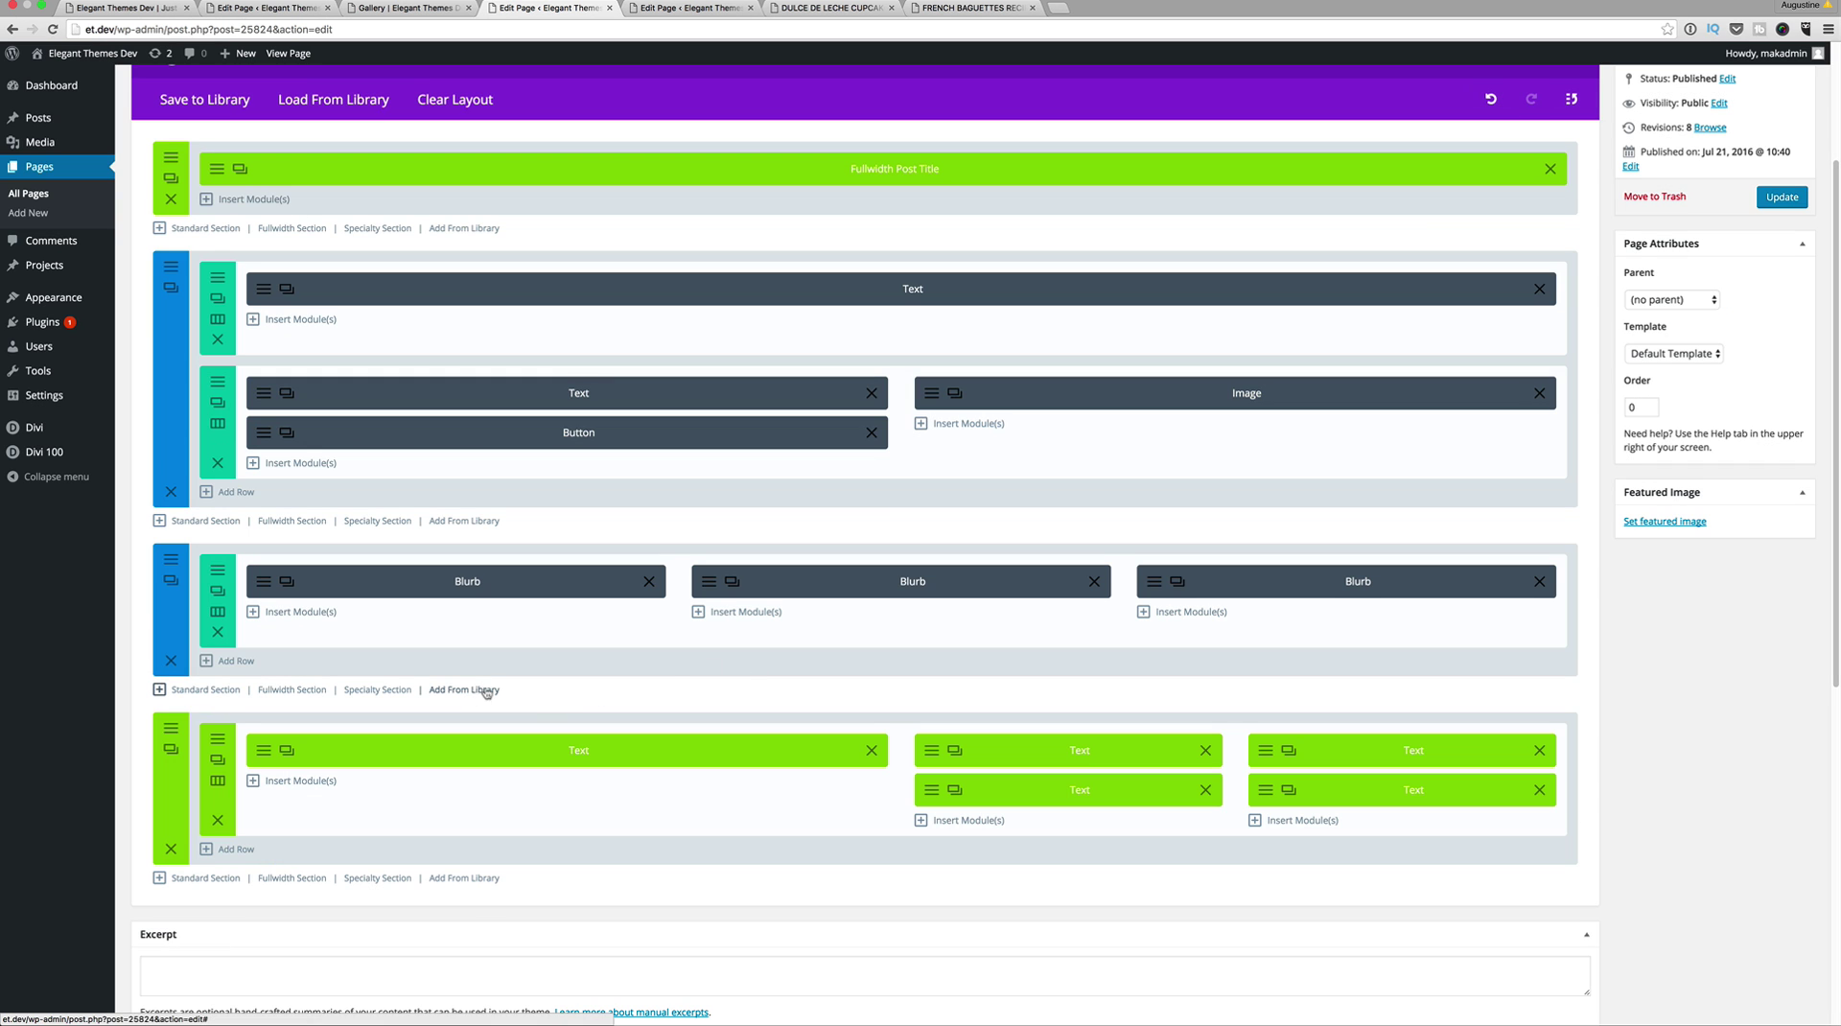
Step: Insert the library's Testimonial section, update the Services page, and go back to editing About Us
{"action": "left_click", "coordinate": [492, 692]}
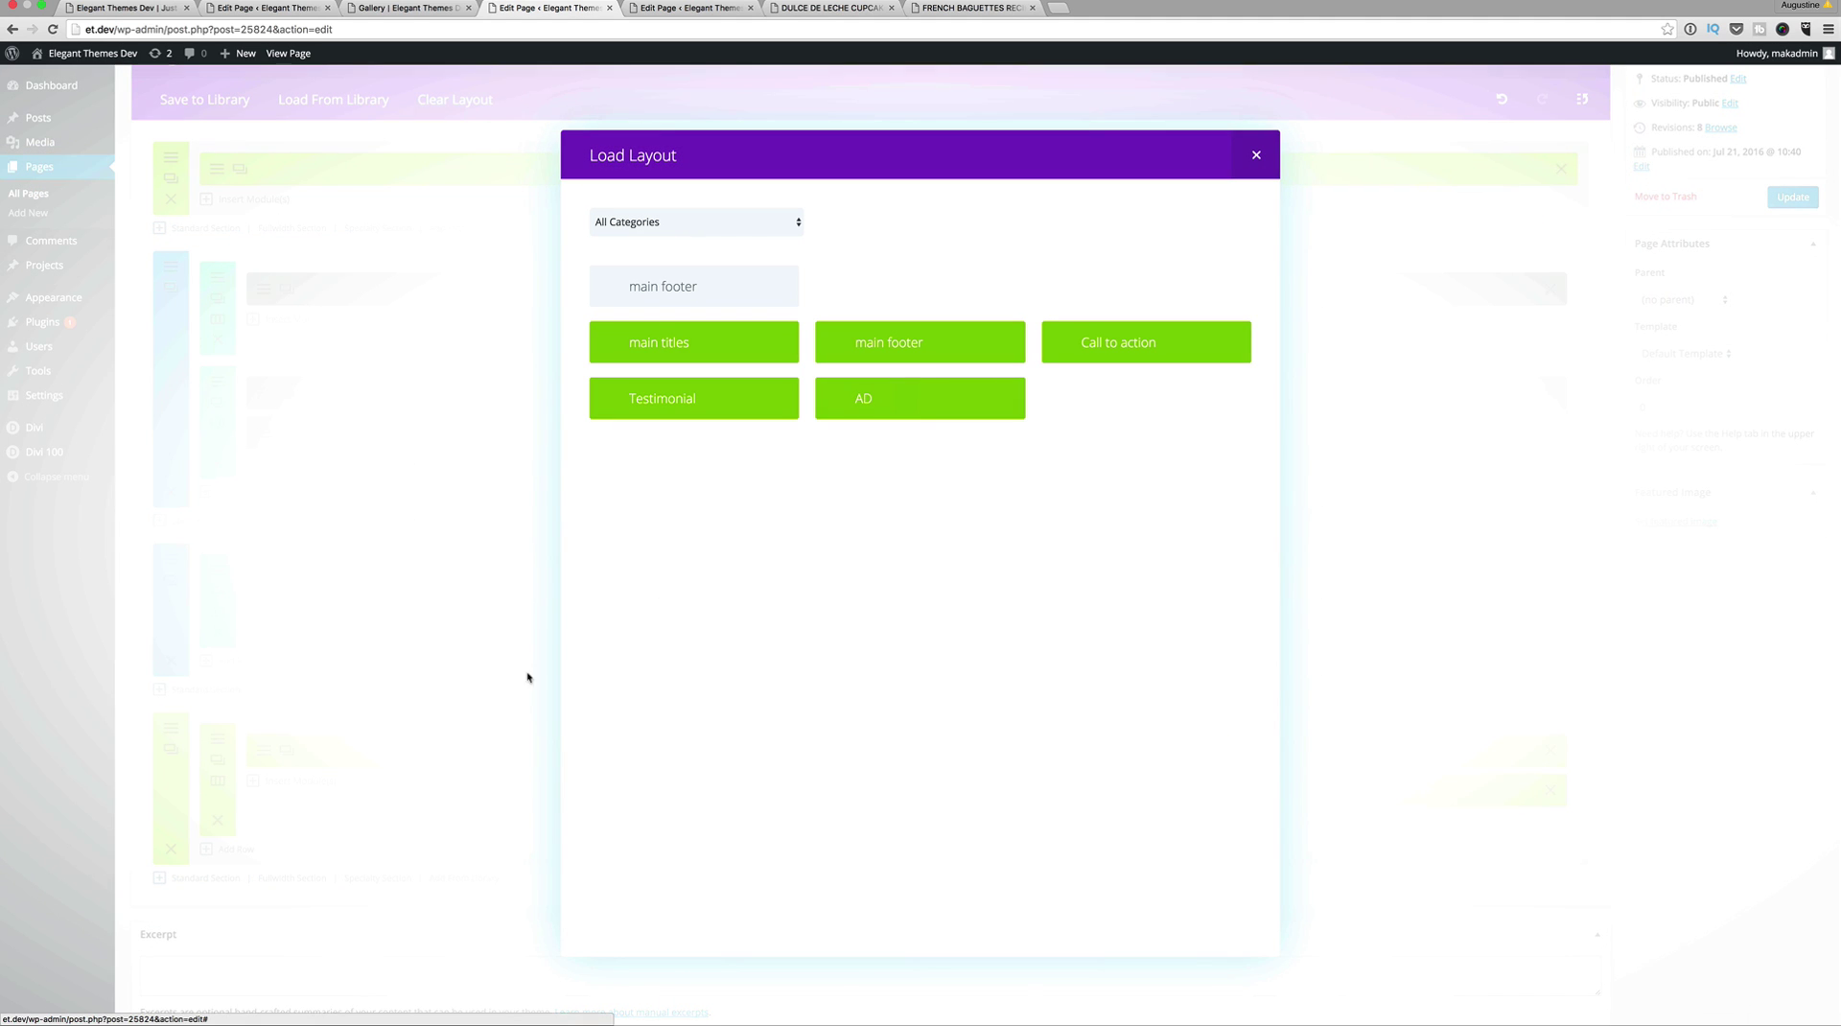
{"action": "left_click", "coordinate": [707, 414]}
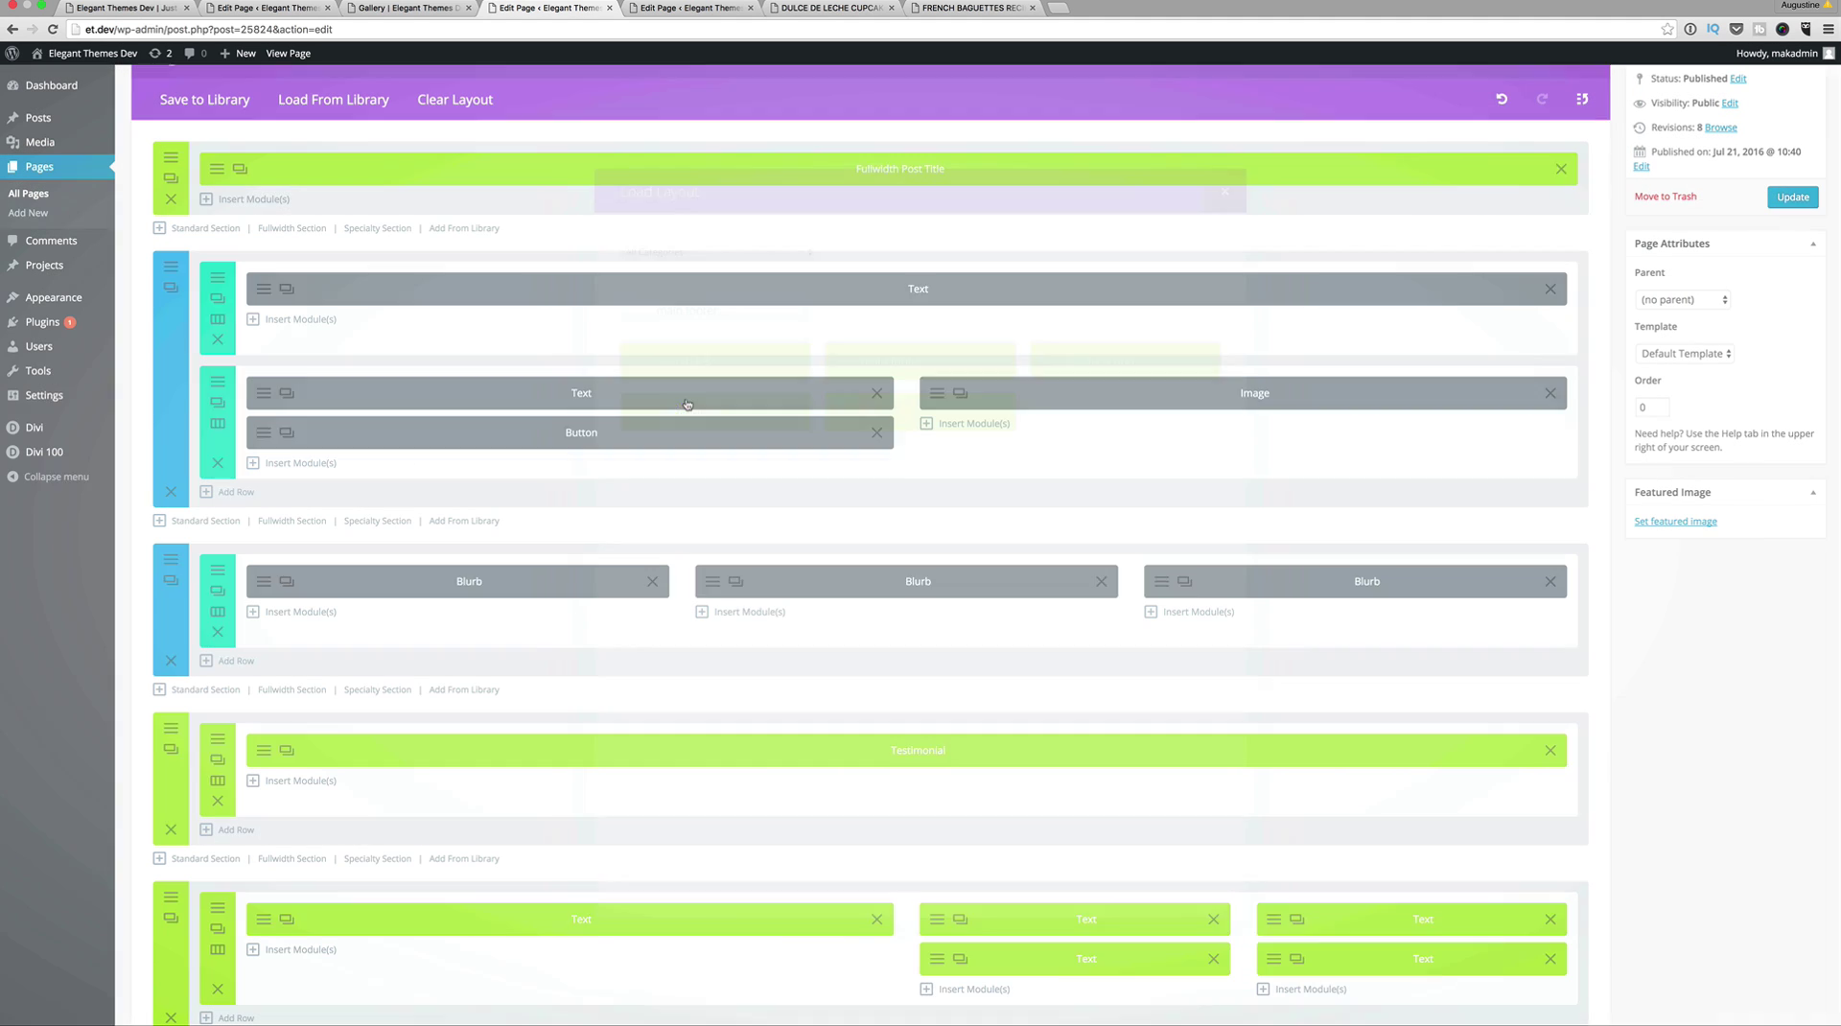
{"action": "left_click", "coordinate": [1782, 196]}
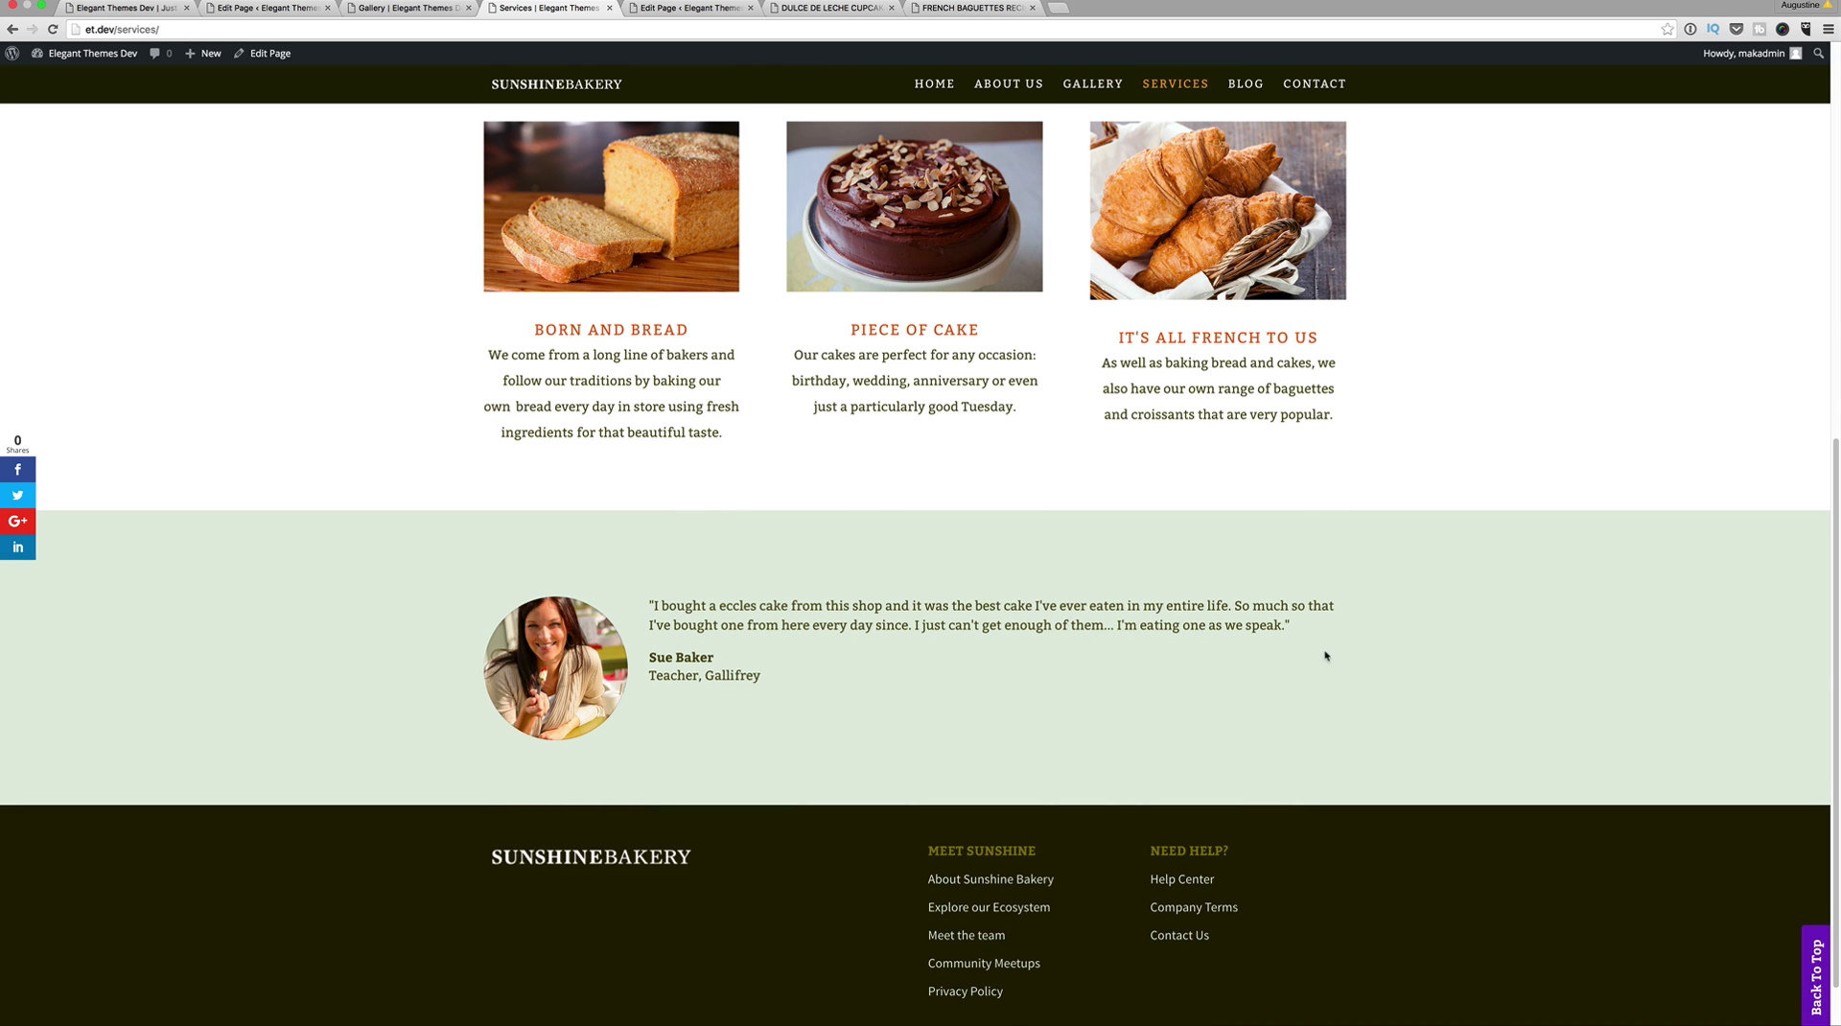
{"action": "scroll", "coordinate": [1371, 585], "scroll_direction": "up", "scroll_amount": 10}
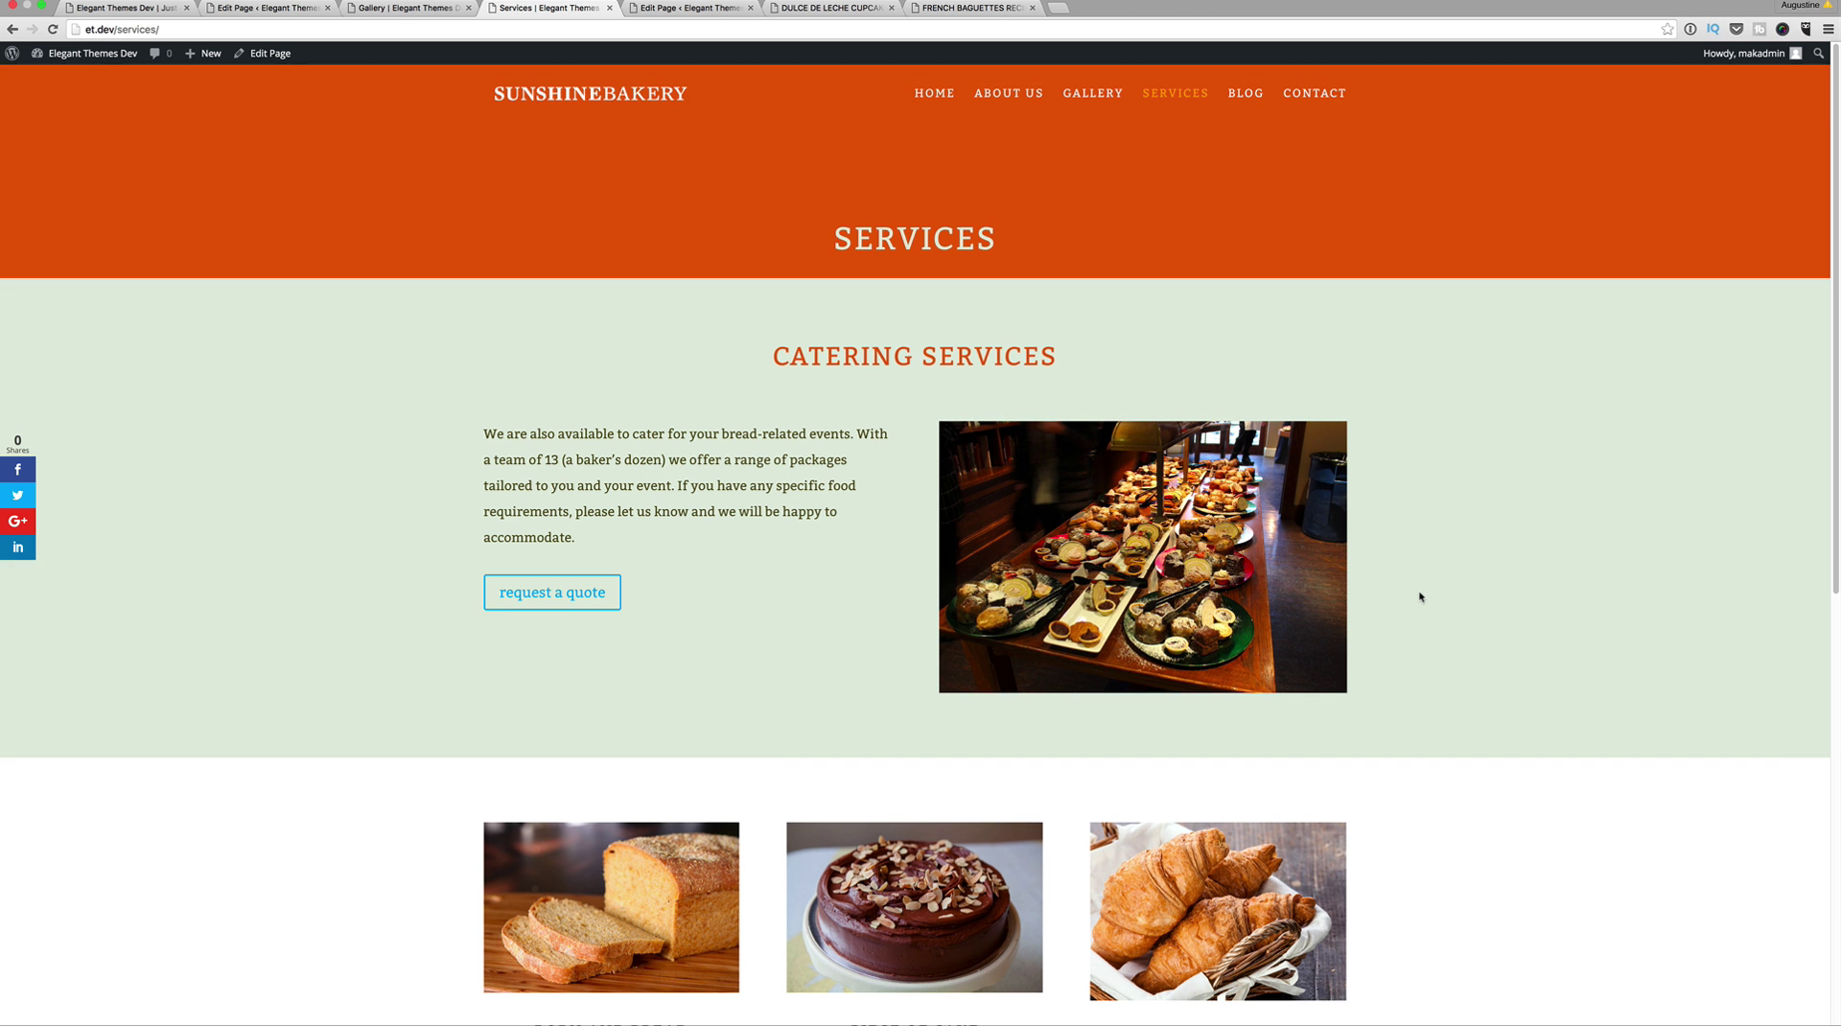
{"action": "left_click", "coordinate": [711, 10]}
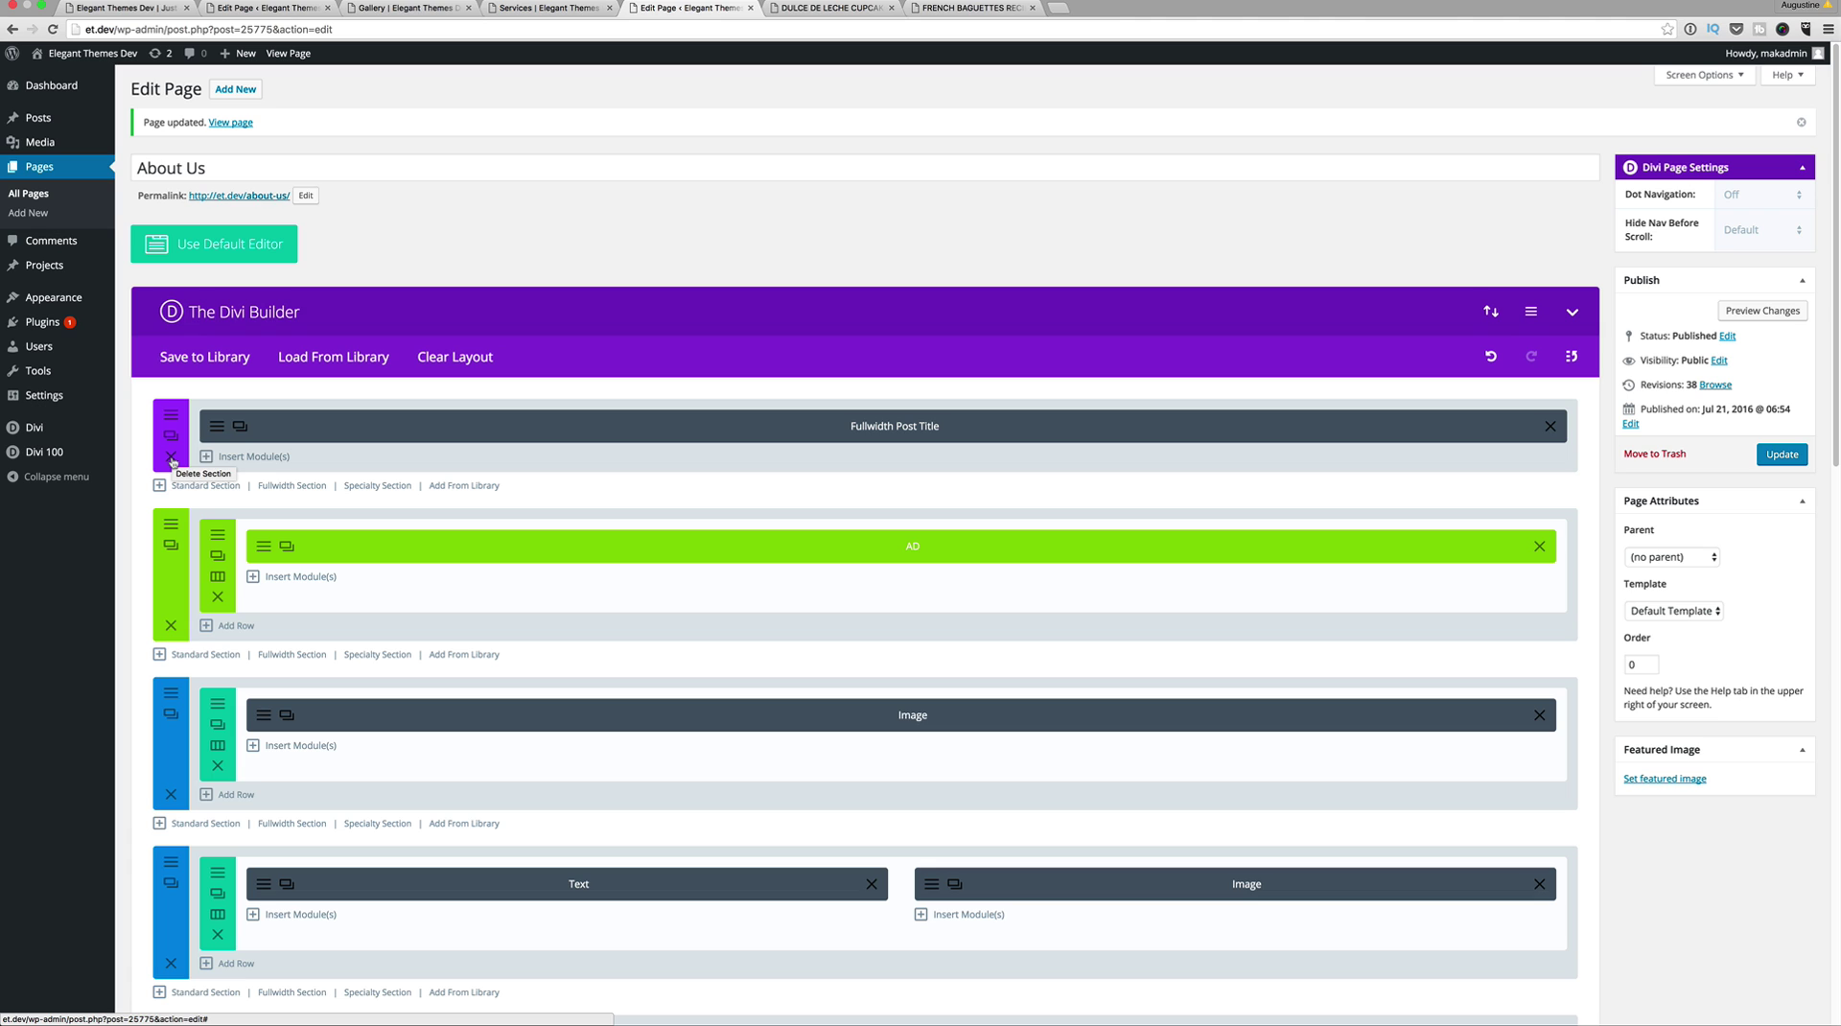
Step: Delete the About Us page's old Fullwidth Post Title section and its Image/Text/Button section
{"action": "left_click", "coordinate": [172, 458]}
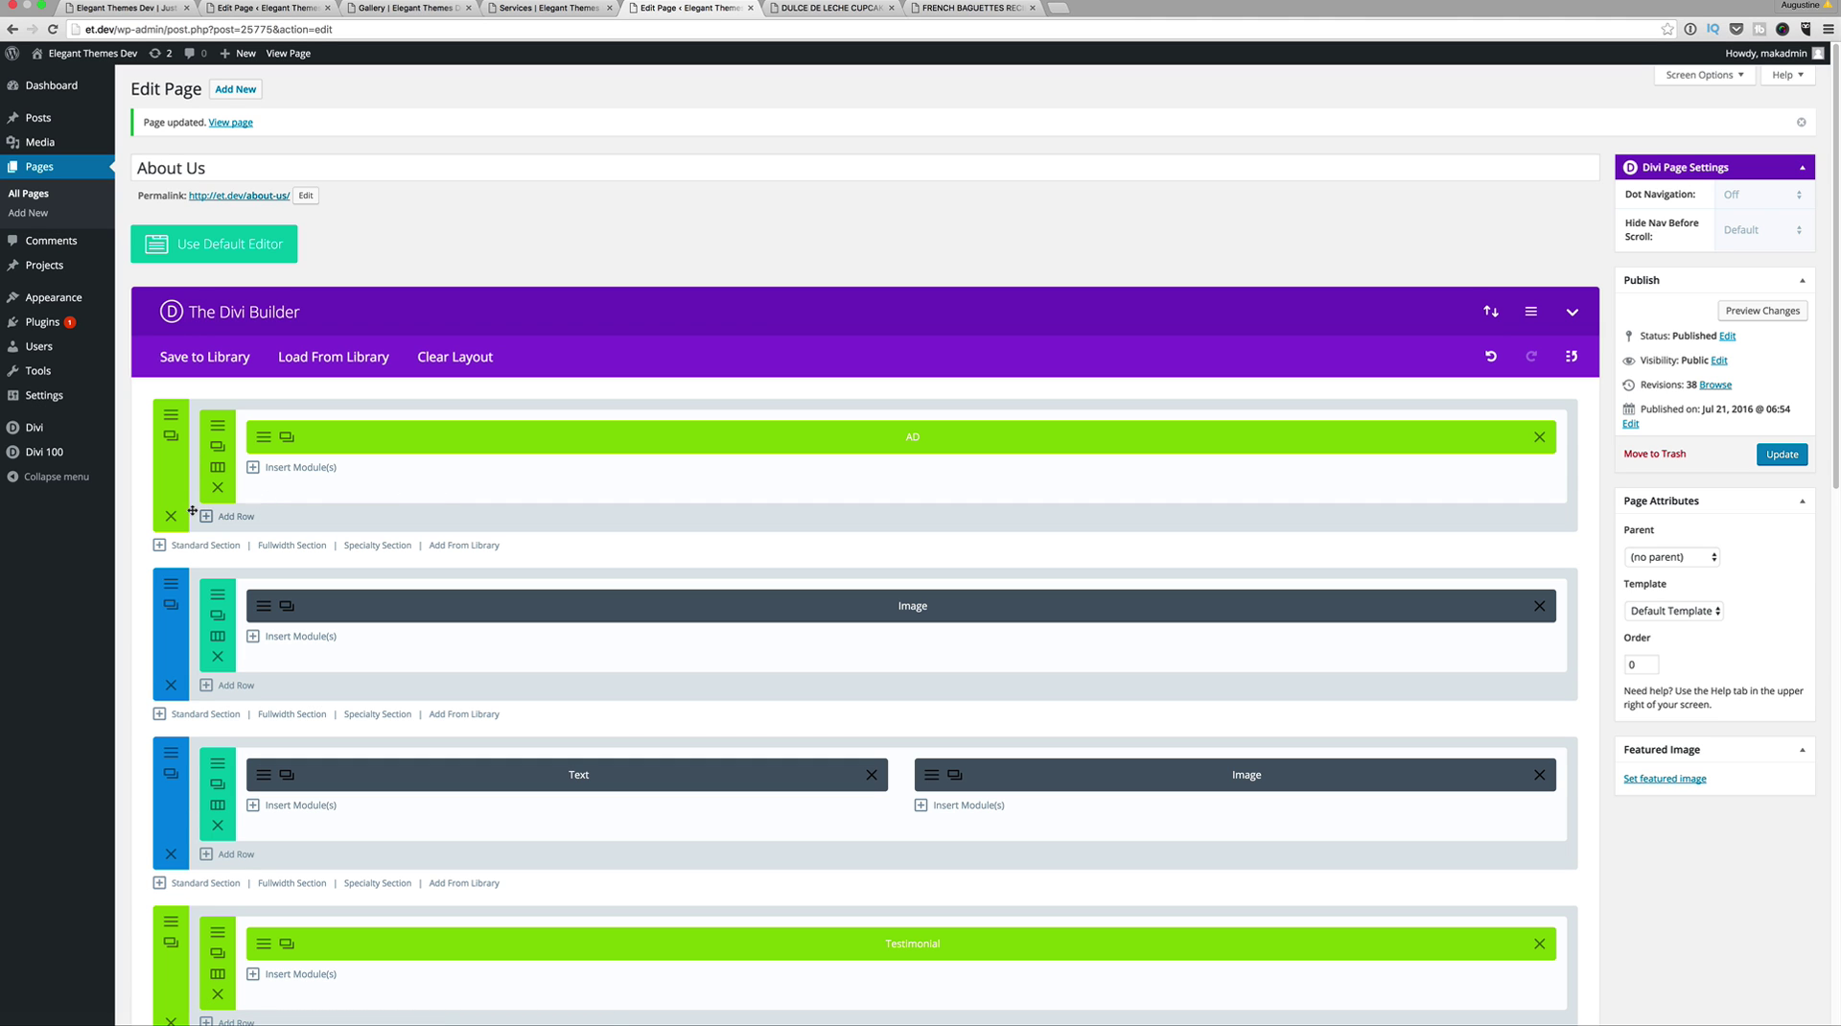
{"action": "scroll", "coordinate": [498, 551], "scroll_direction": "down", "scroll_amount": 5}
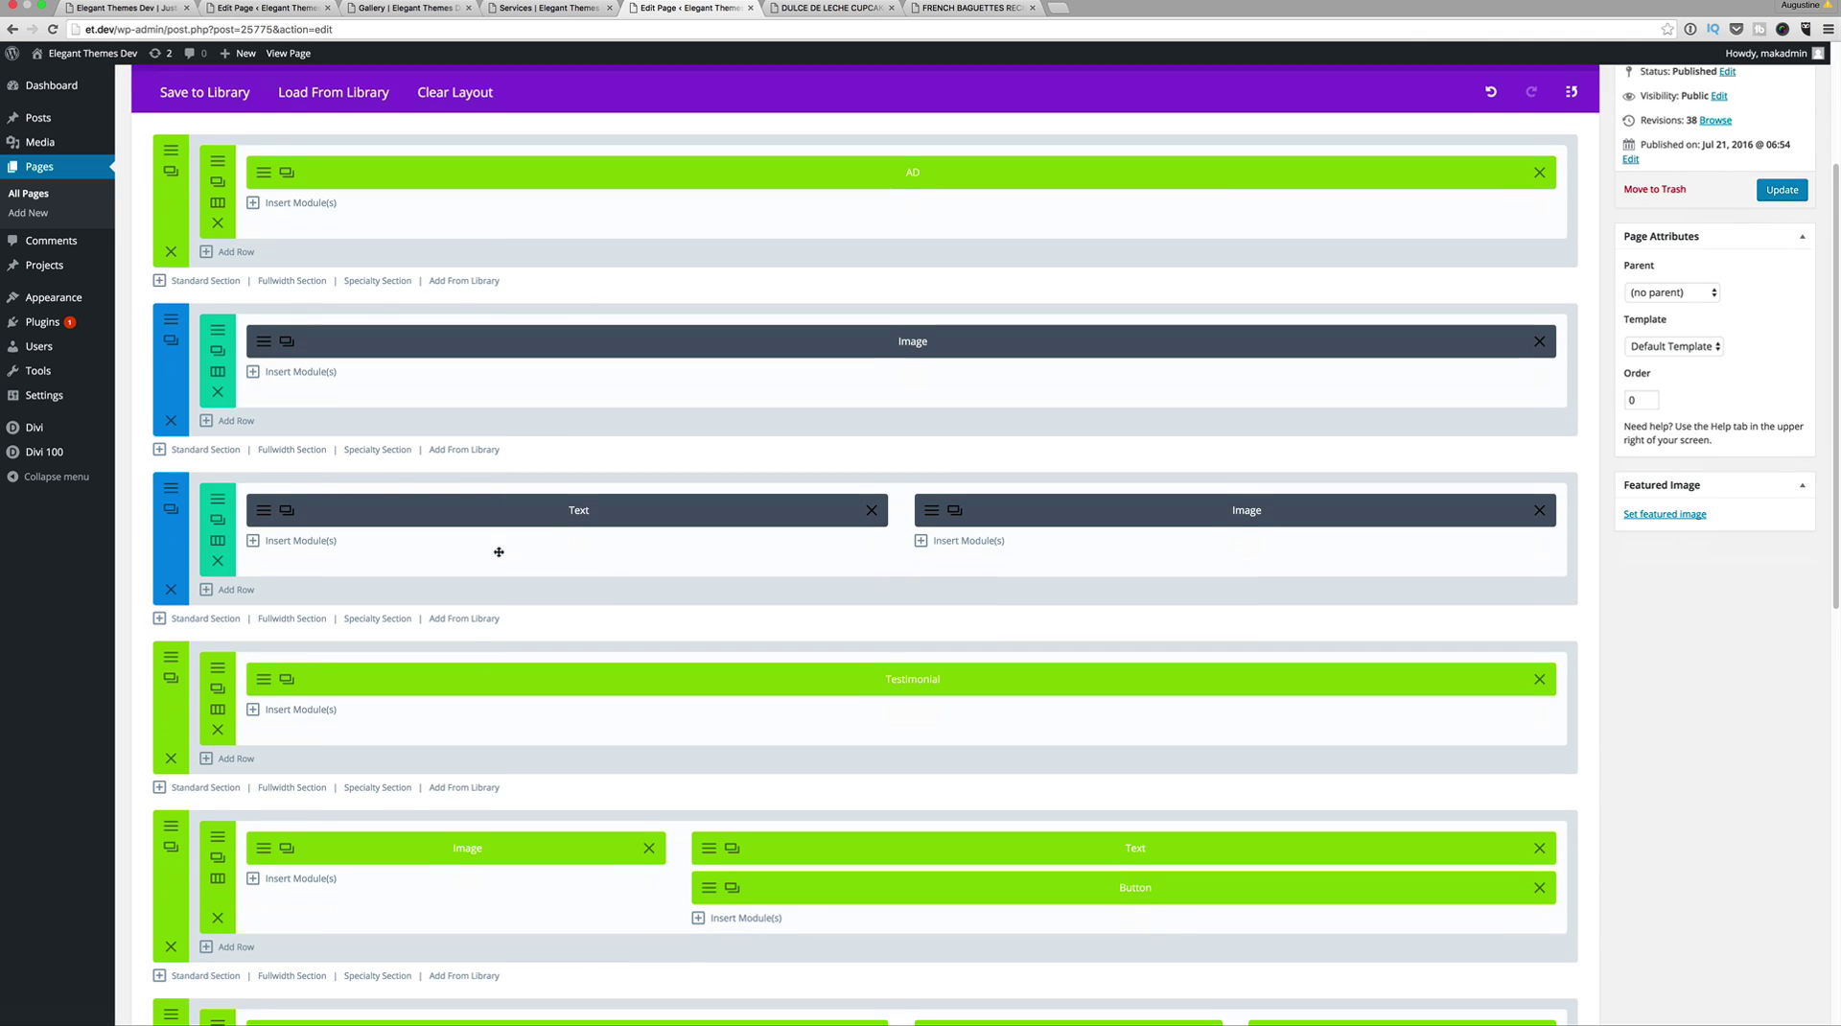
{"action": "scroll", "coordinate": [498, 551], "scroll_direction": "down", "scroll_amount": 5}
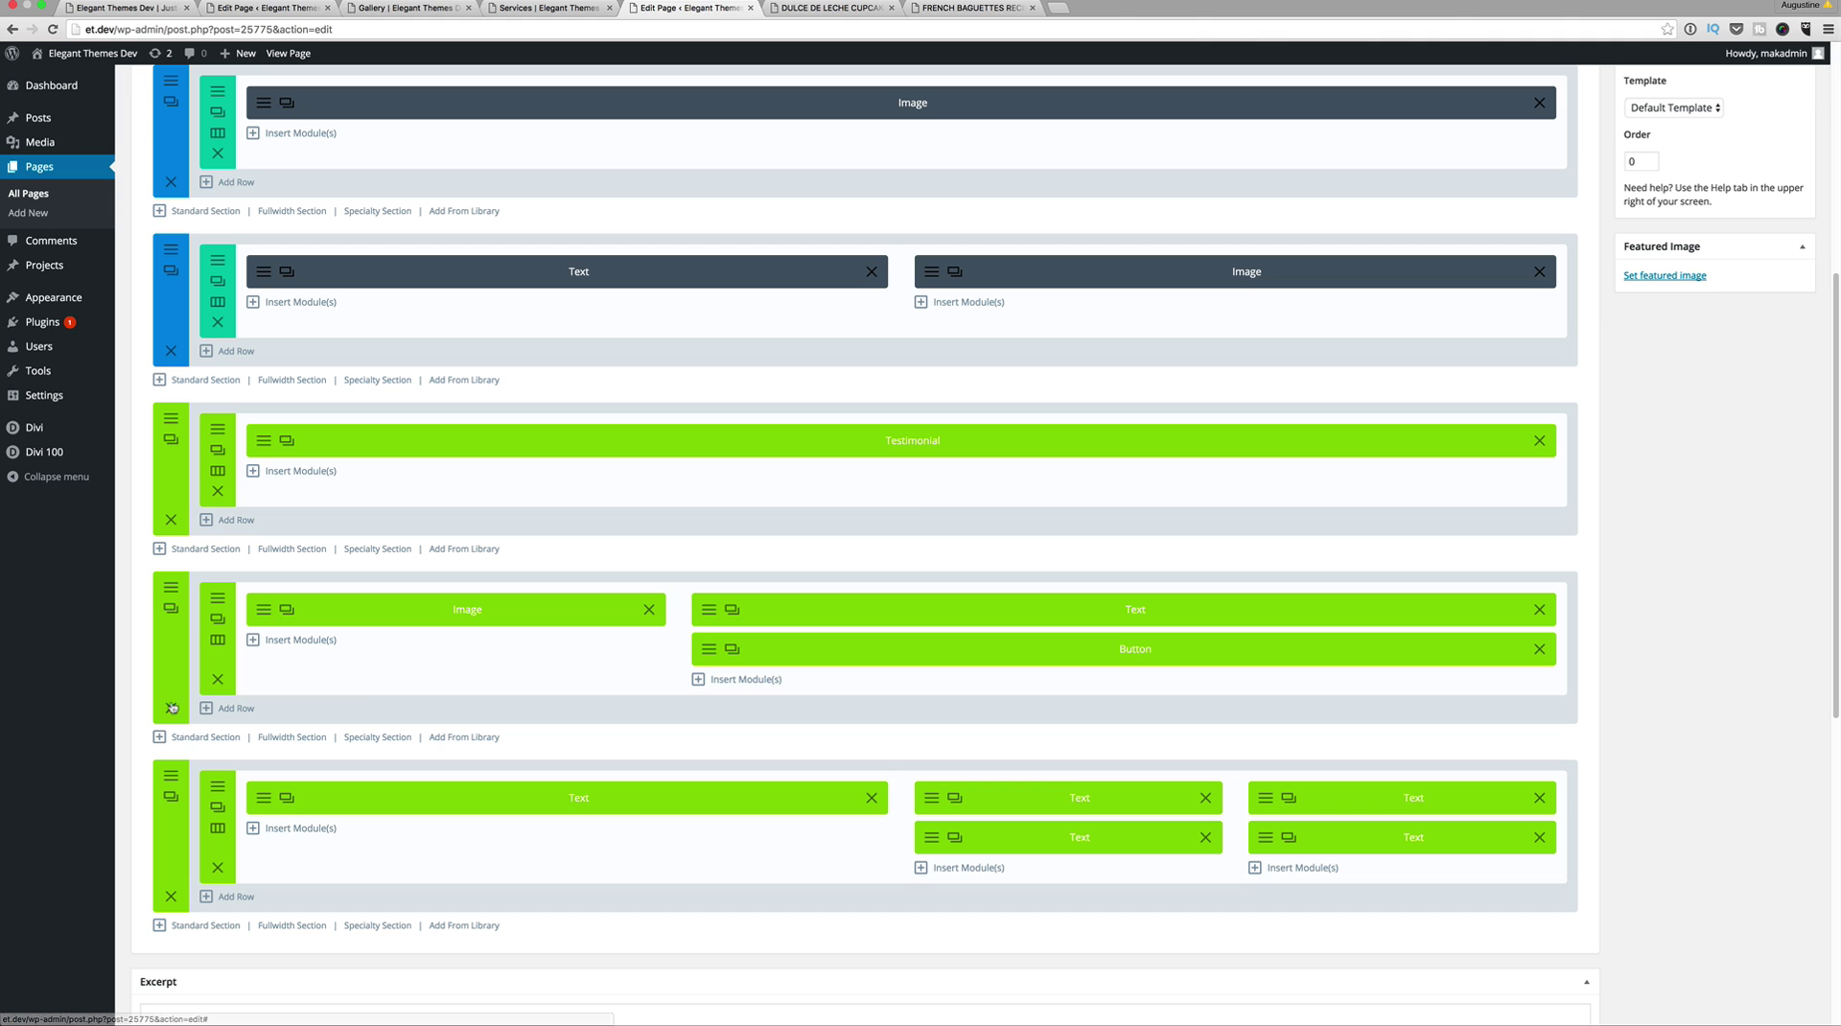
{"action": "left_click", "coordinate": [170, 708]}
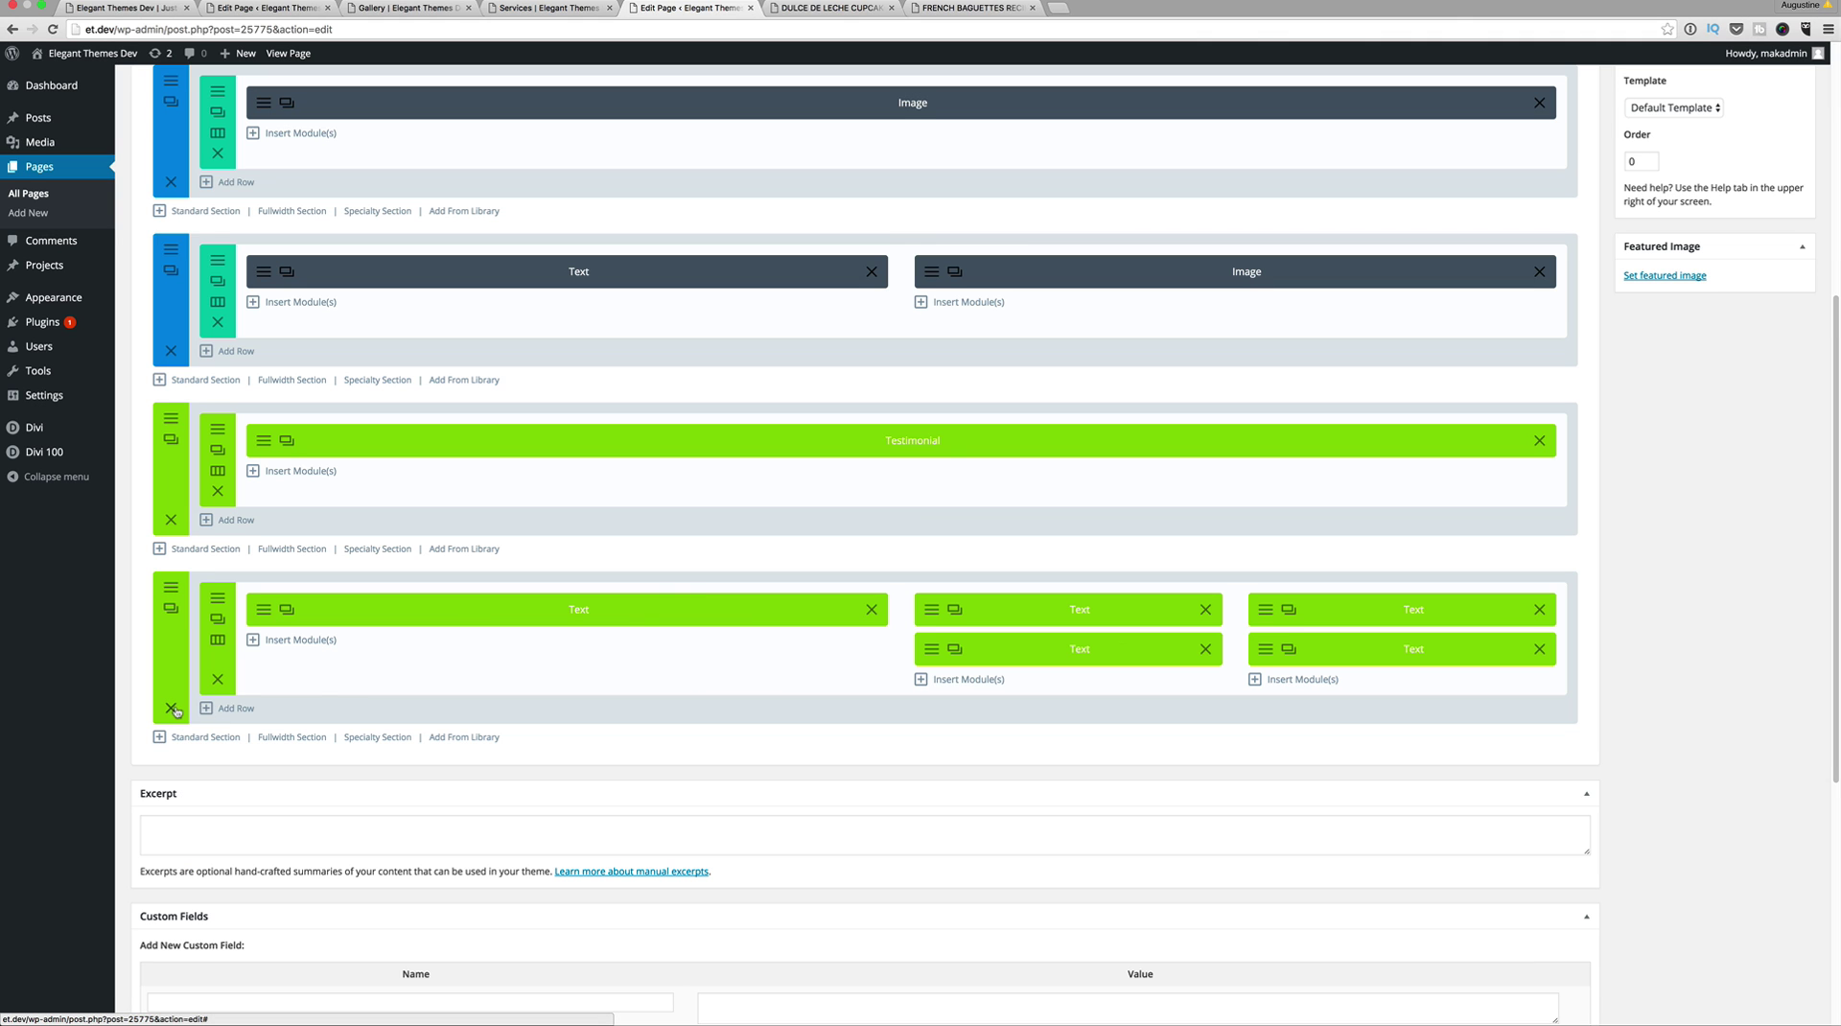
{"action": "scroll", "coordinate": [652, 618], "scroll_direction": "up", "scroll_amount": 5}
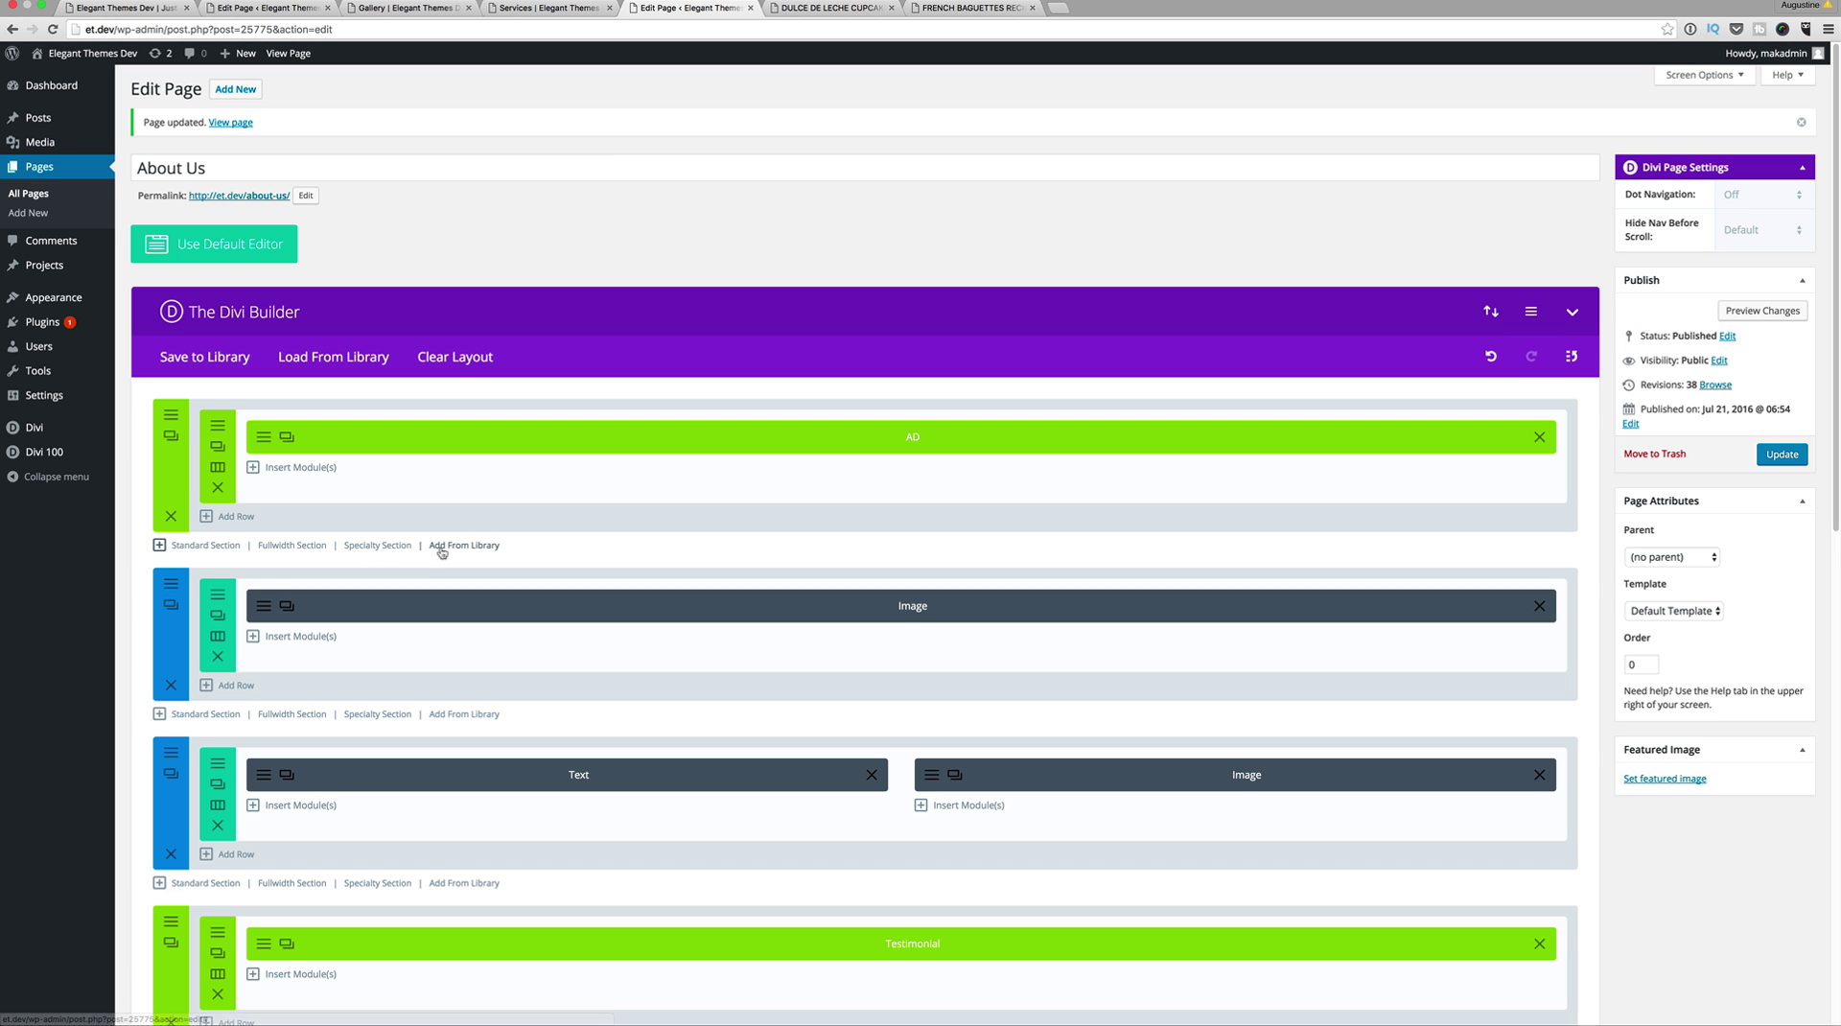
Step: Insert the library's 'main titles' section and drag it above the AD banner
{"action": "left_click", "coordinate": [445, 546]}
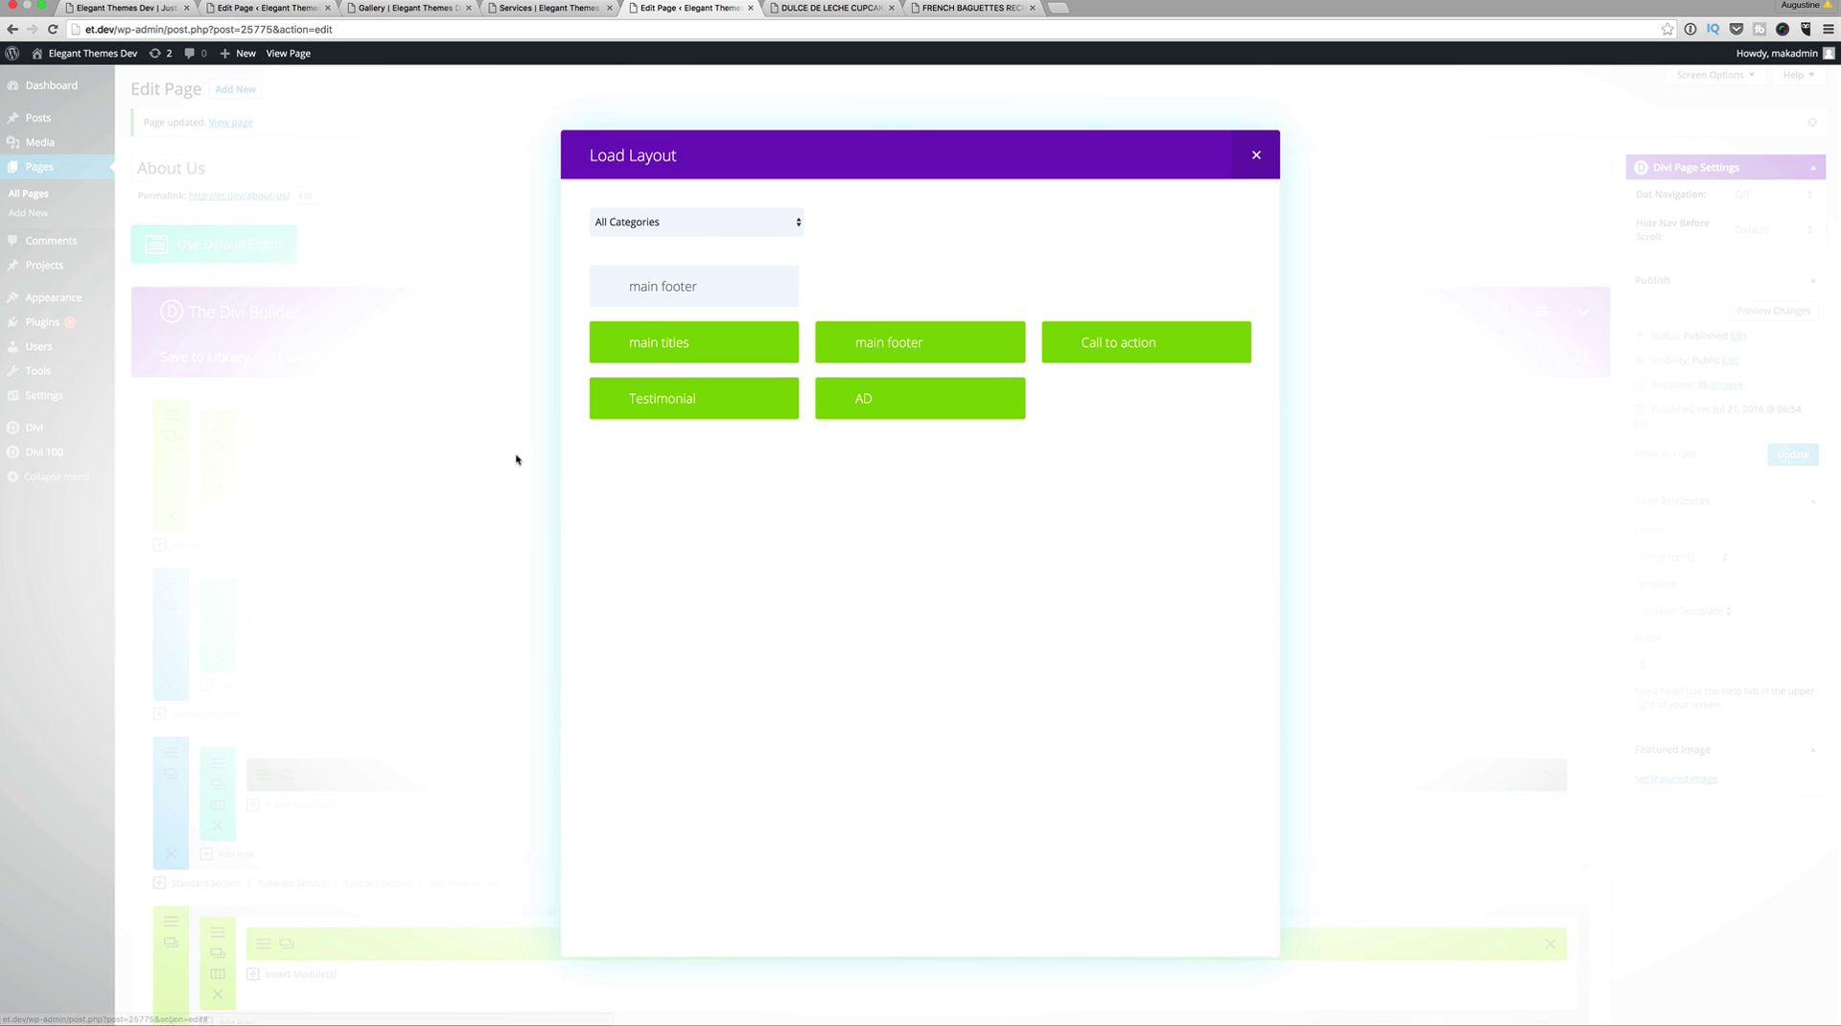
{"action": "left_click", "coordinate": [700, 341]}
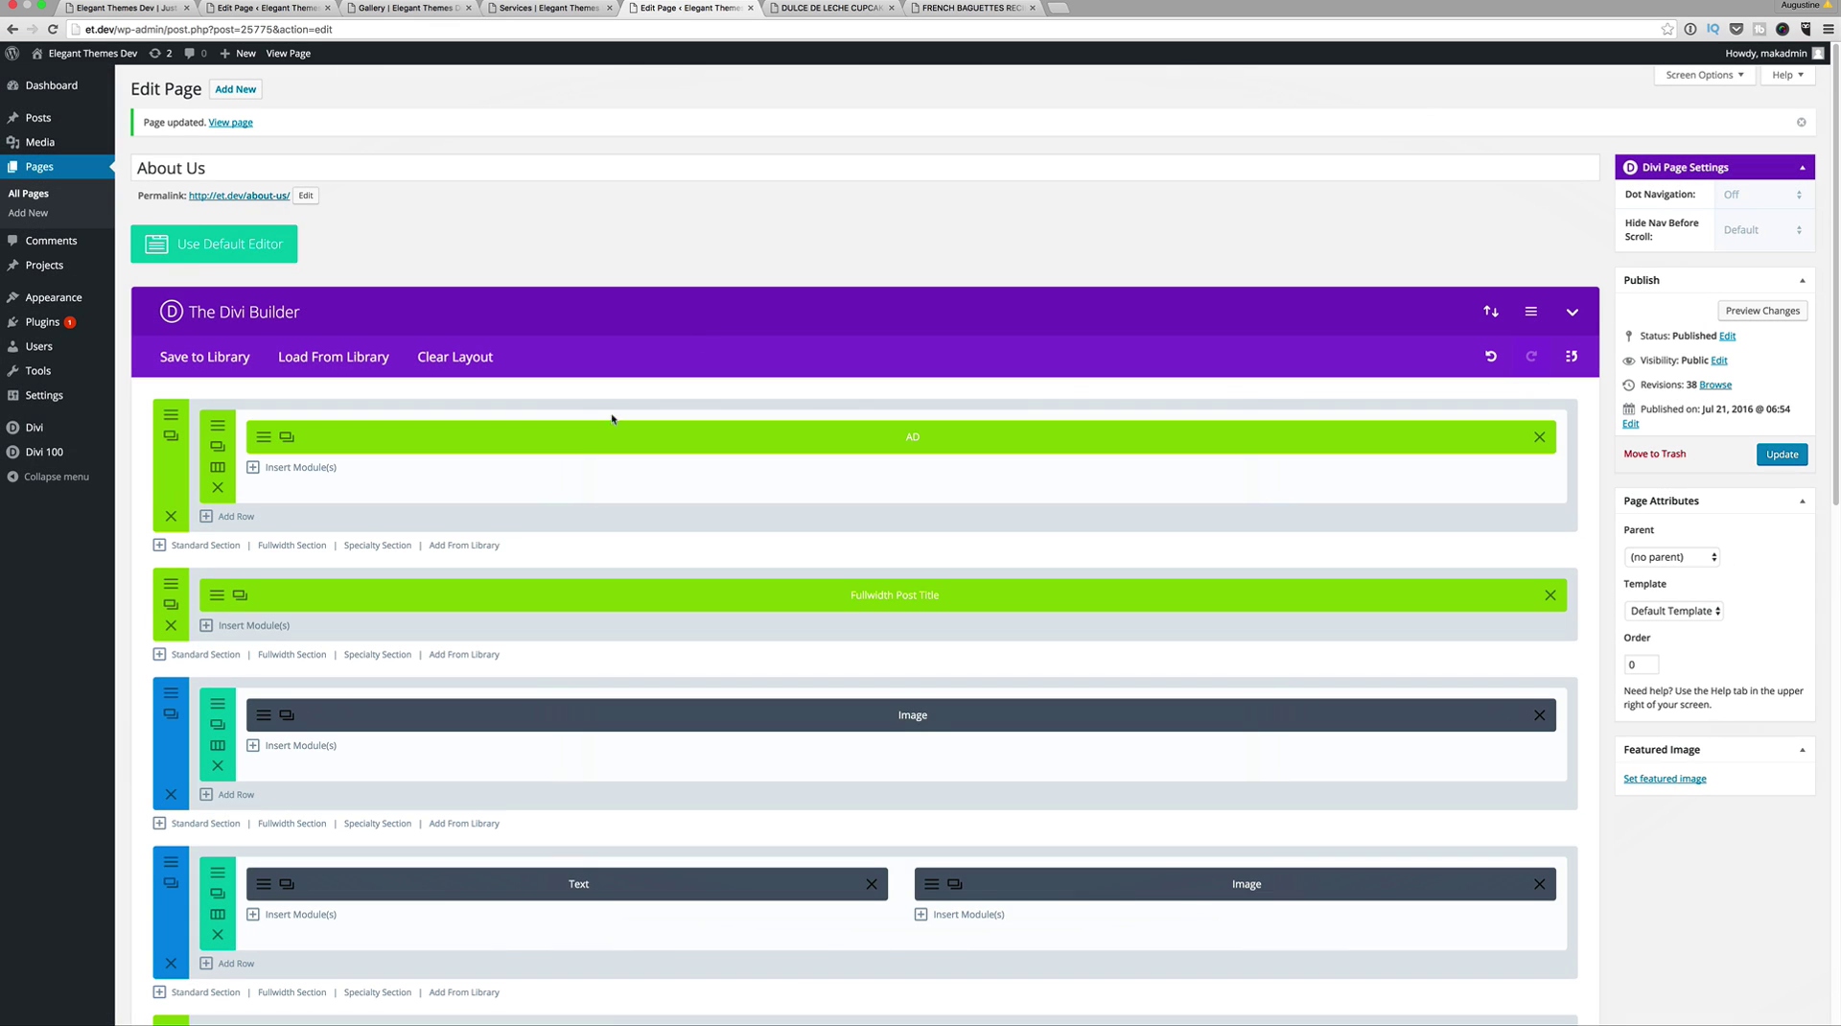
{"action": "left_click_drag", "start_coordinate": [187, 617], "coordinate": [198, 433]}
Step: Place the About Us title section above the AD banner, then open the Blog page in Divi Builder
{"action": "left_click", "coordinate": [1787, 456]}
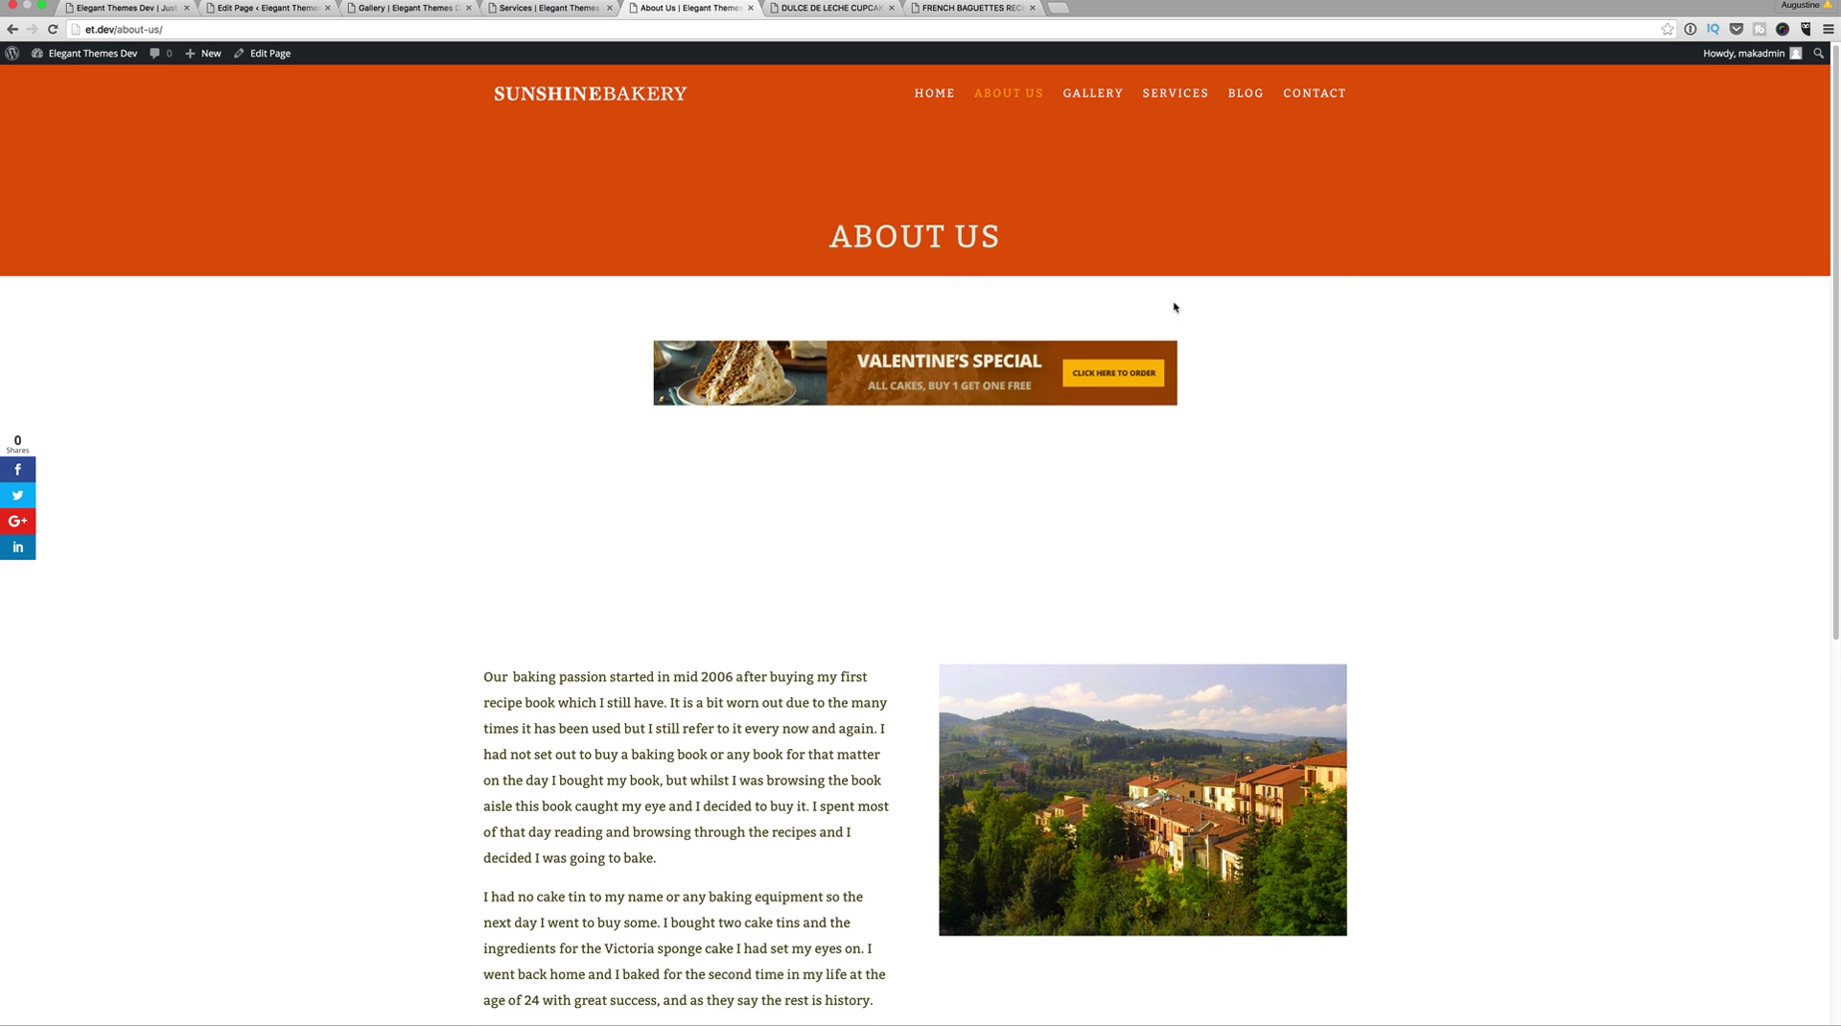
{"action": "scroll", "coordinate": [1175, 304], "scroll_direction": "down", "scroll_amount": 10}
{"action": "scroll", "coordinate": [1176, 304], "scroll_direction": "up", "scroll_amount": 10}
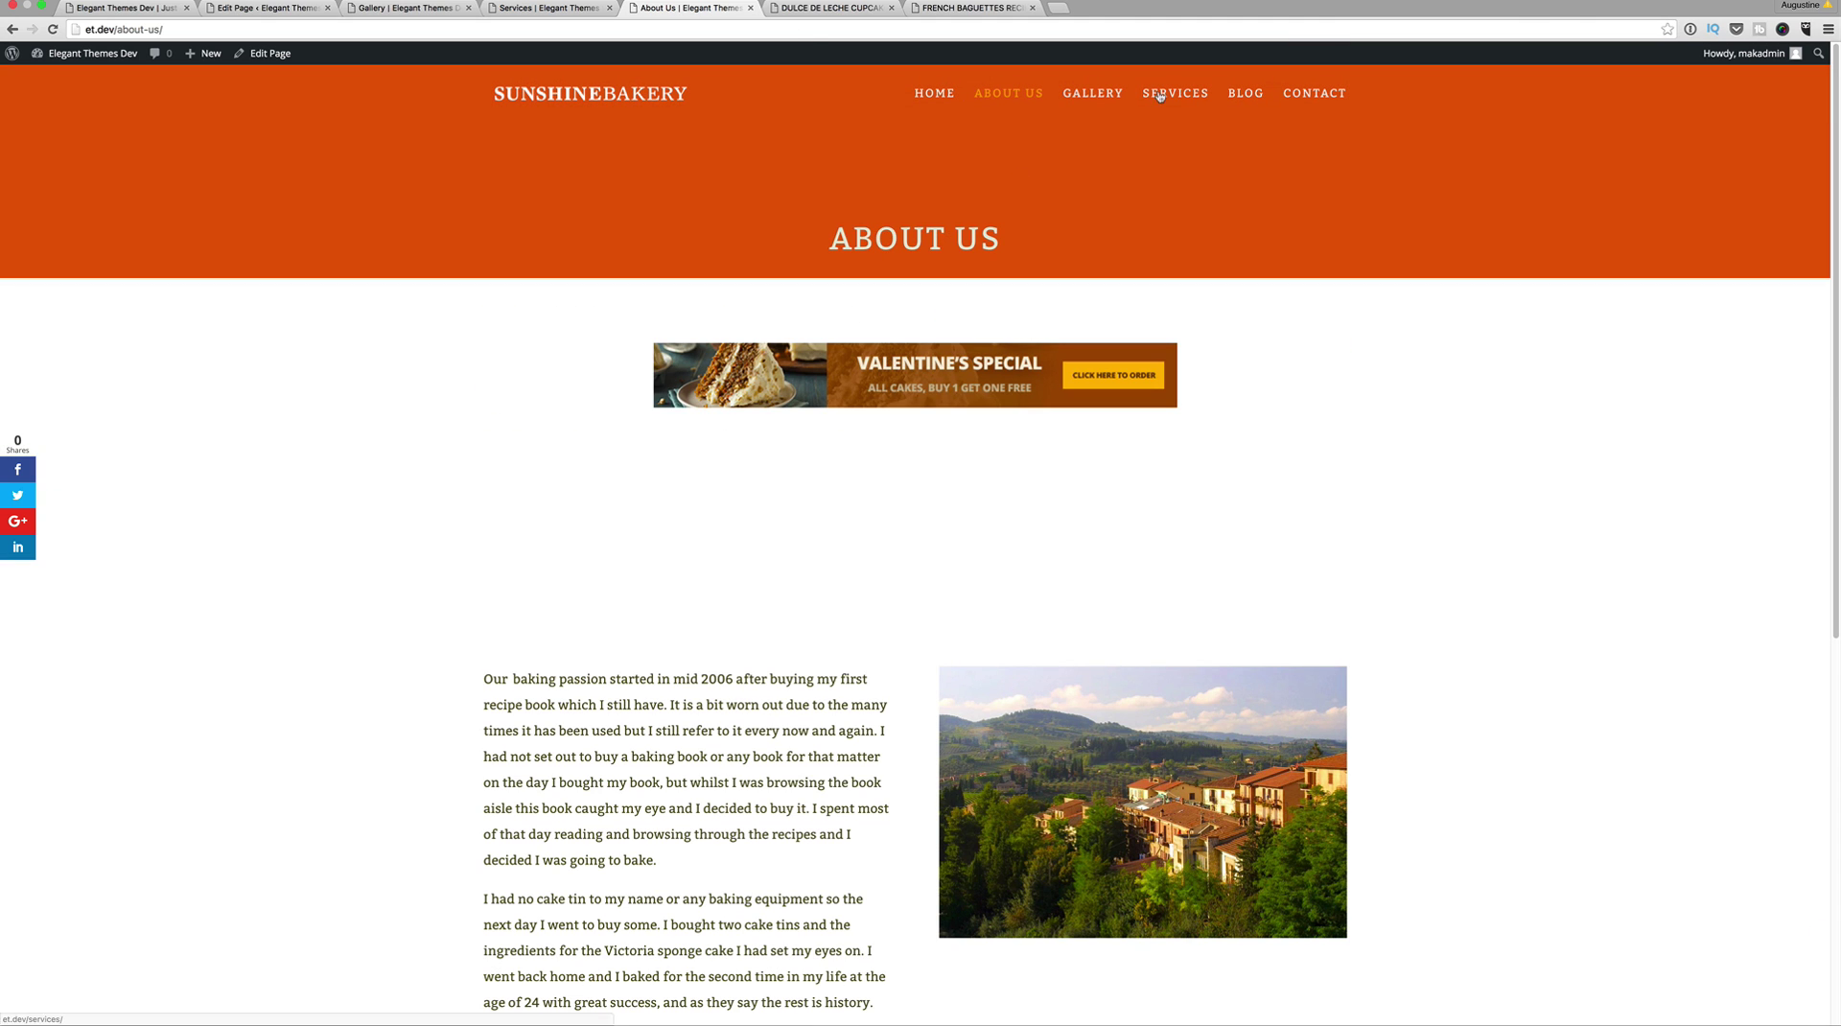
{"action": "left_click", "coordinate": [1241, 94]}
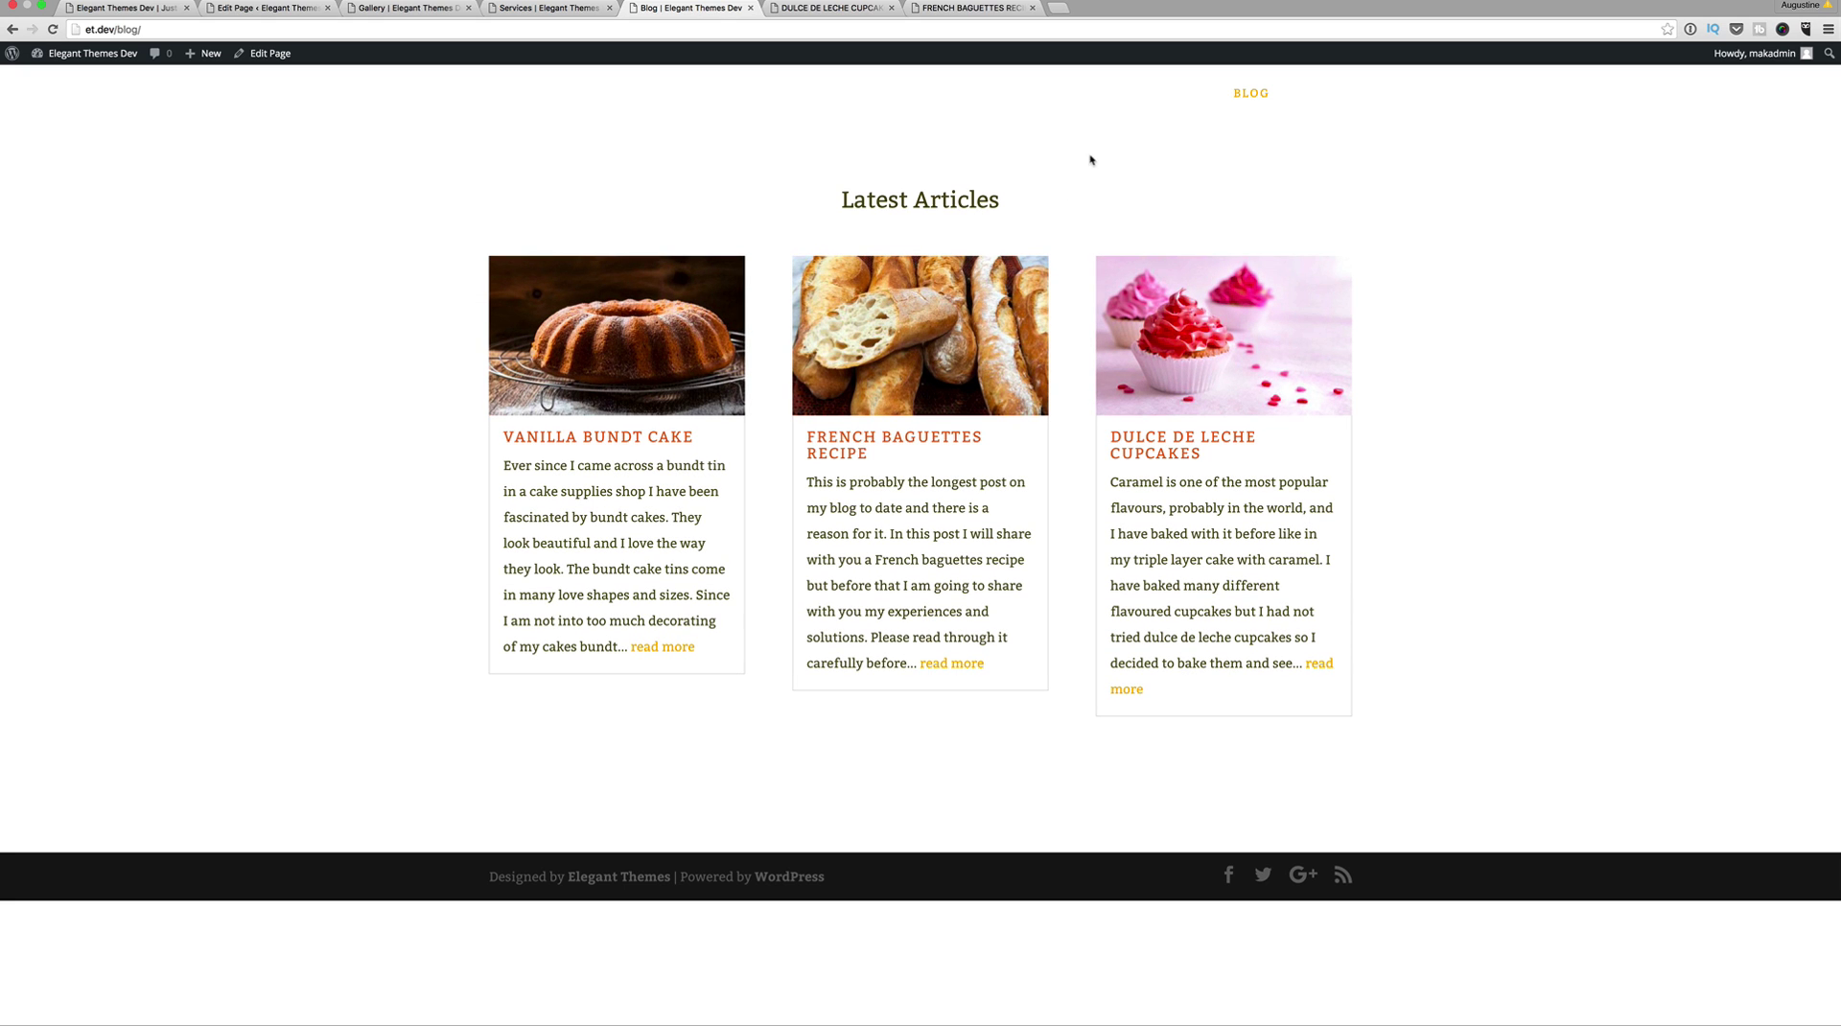
{"action": "left_click", "coordinate": [275, 54]}
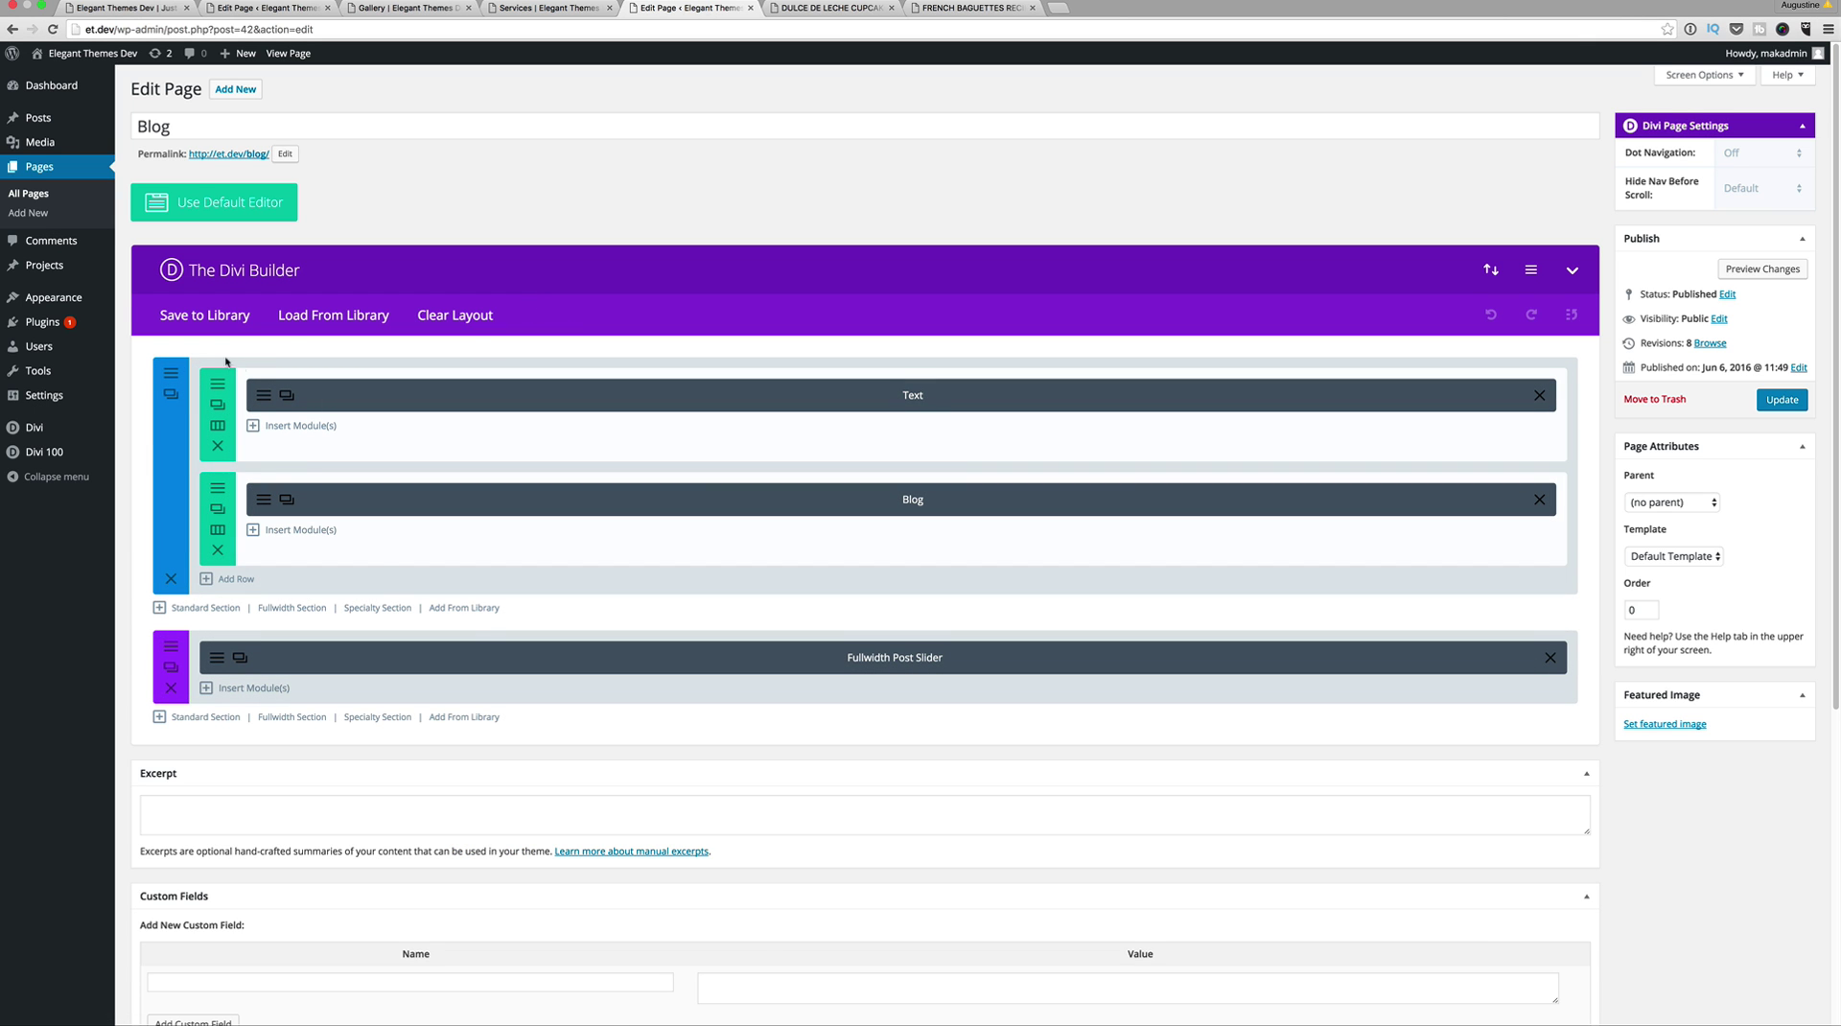
Step: Insert the 'main titles' and 'main footer' library sections, moving titles to the top and footer below the post slider
{"action": "left_click", "coordinate": [479, 608]}
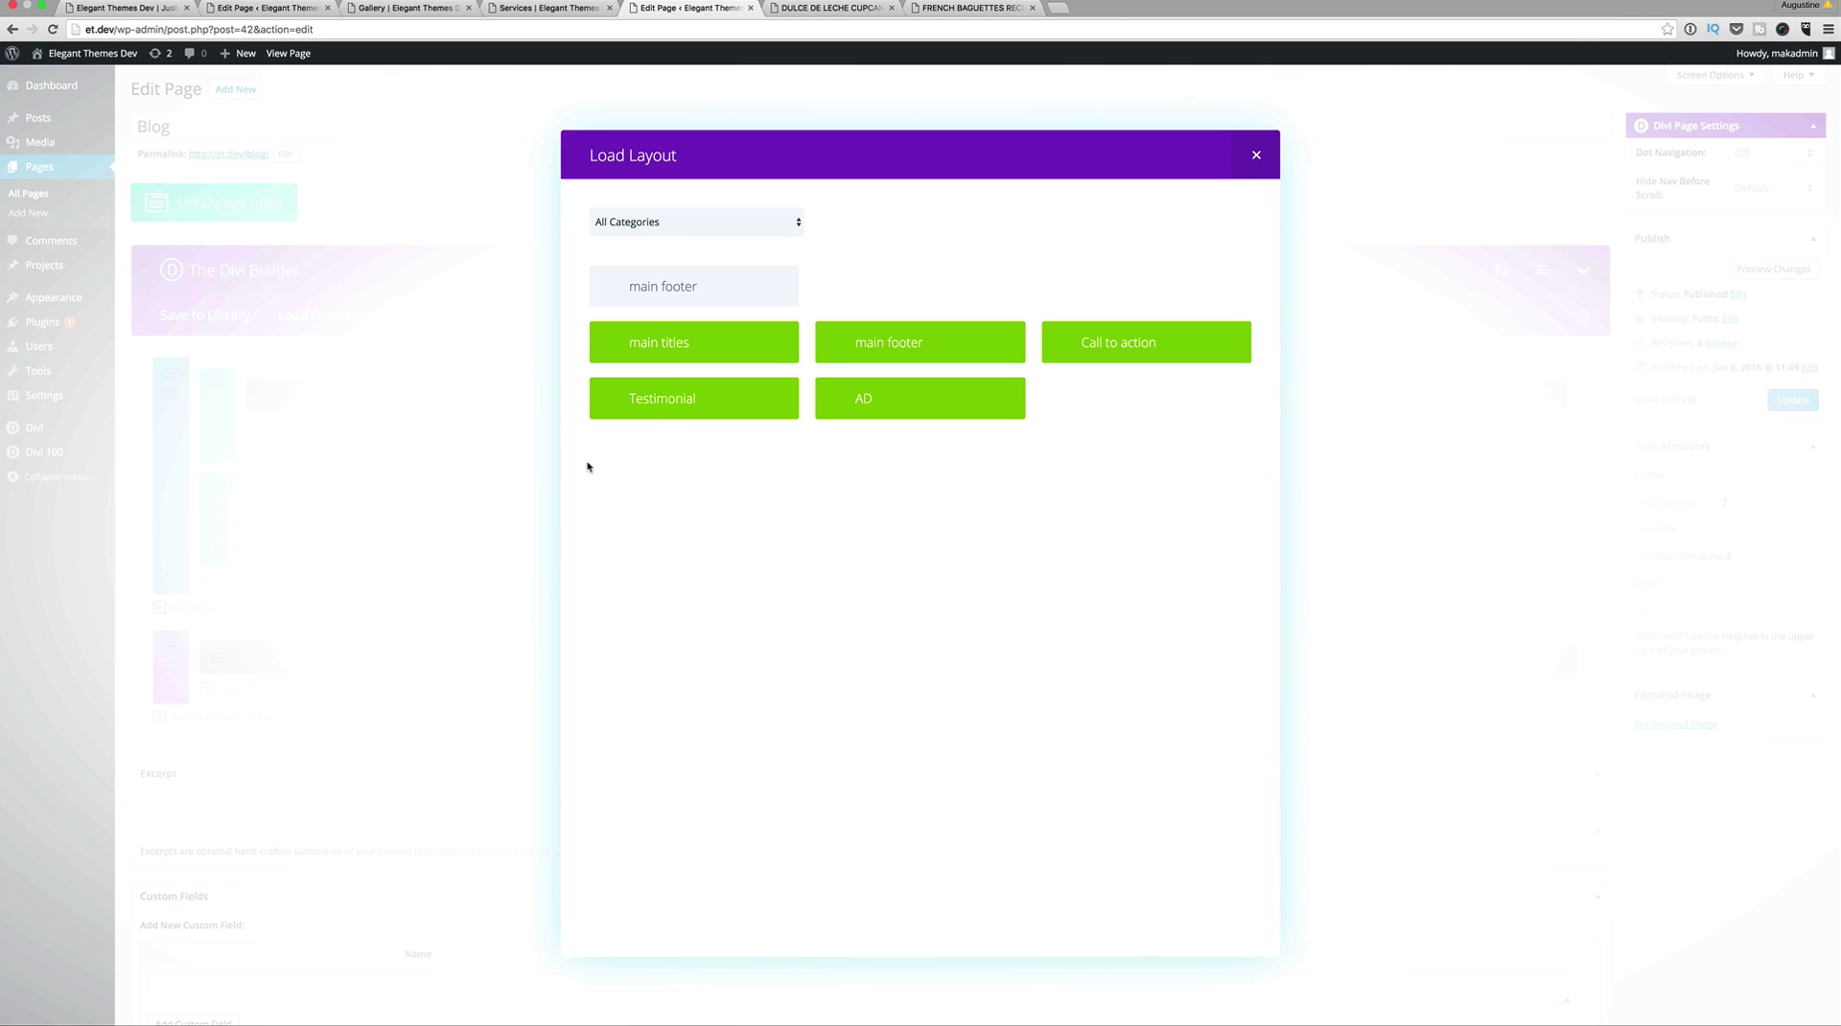
{"action": "left_click", "coordinate": [694, 343]}
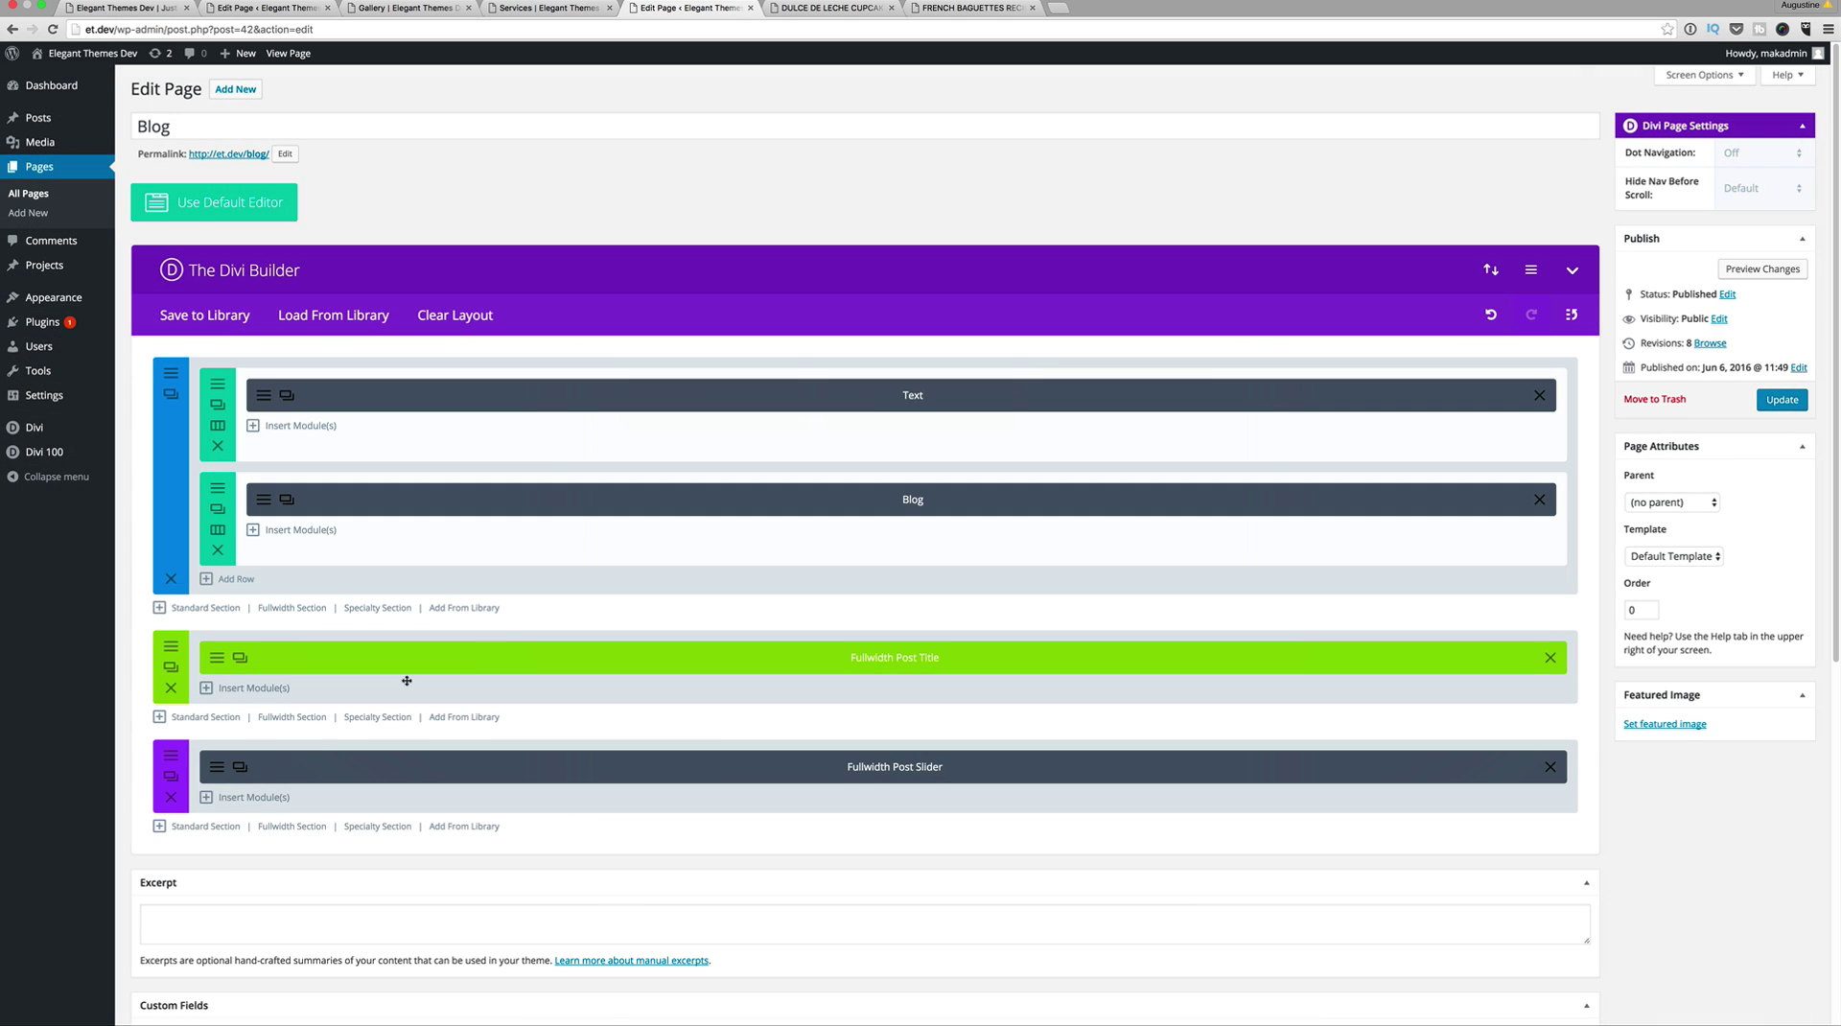
{"action": "left_click", "coordinate": [464, 717]}
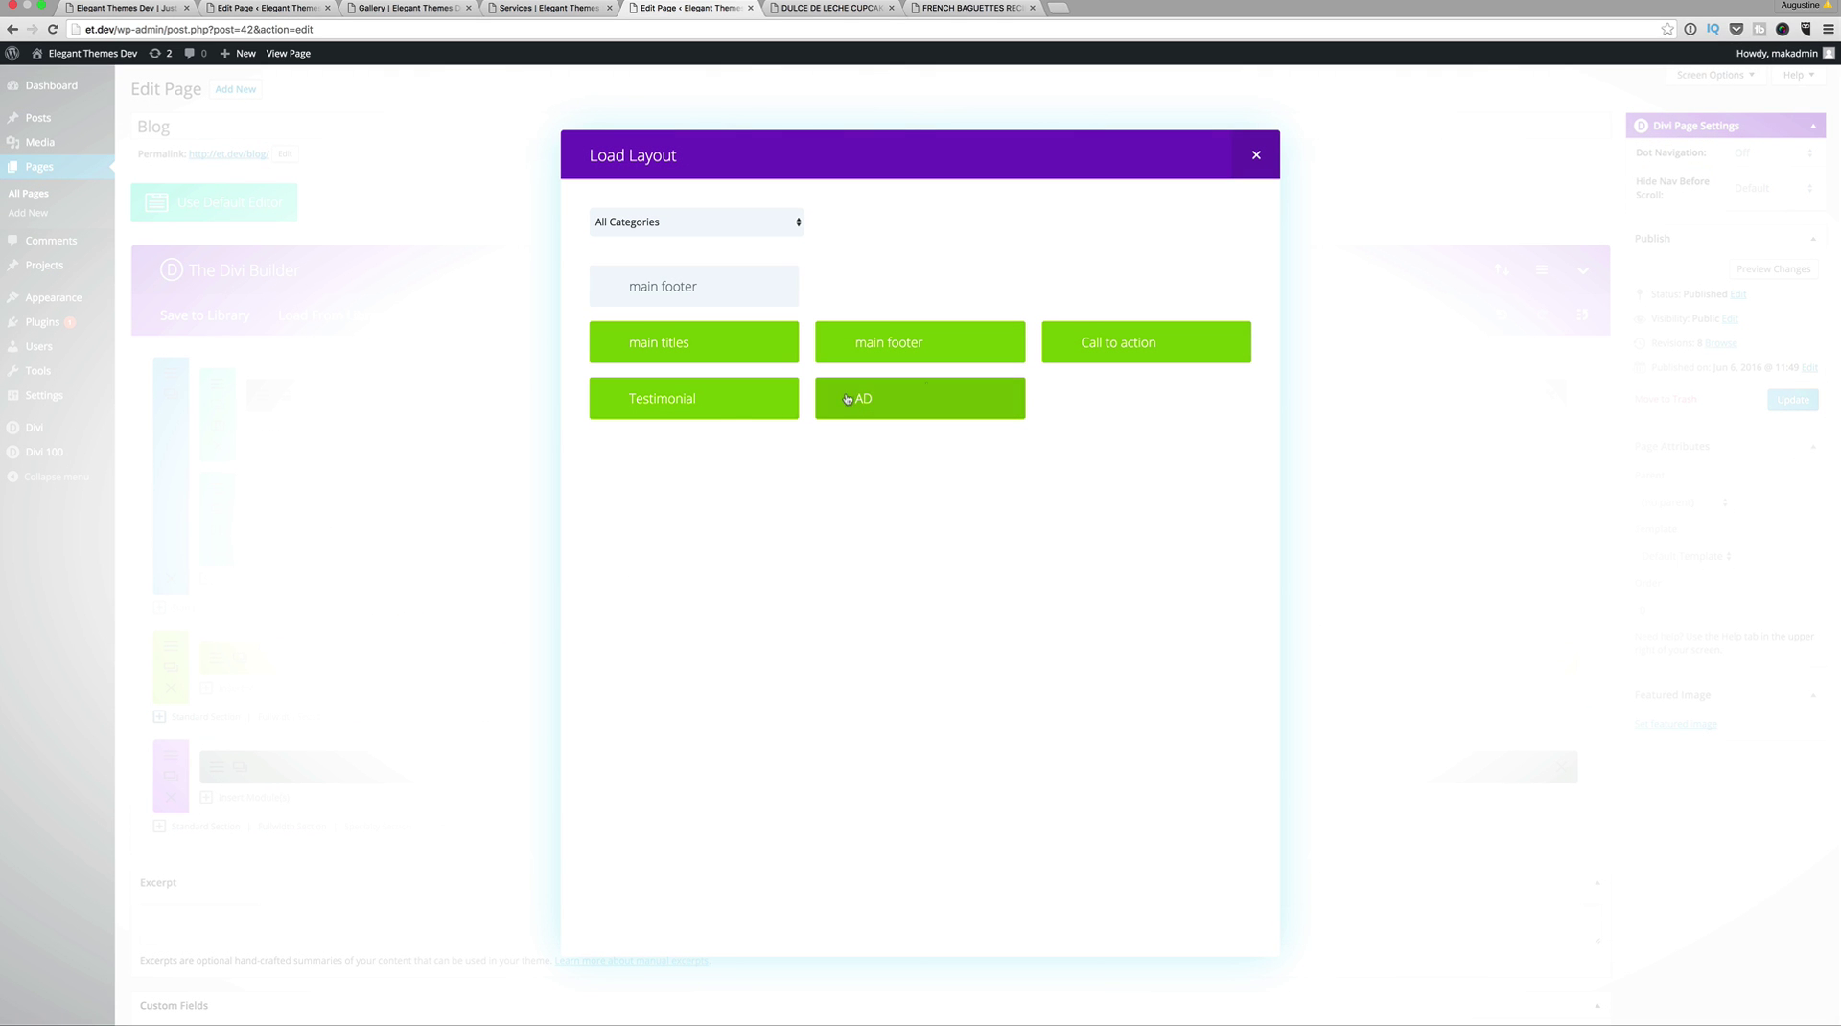
{"action": "left_click", "coordinate": [850, 347]}
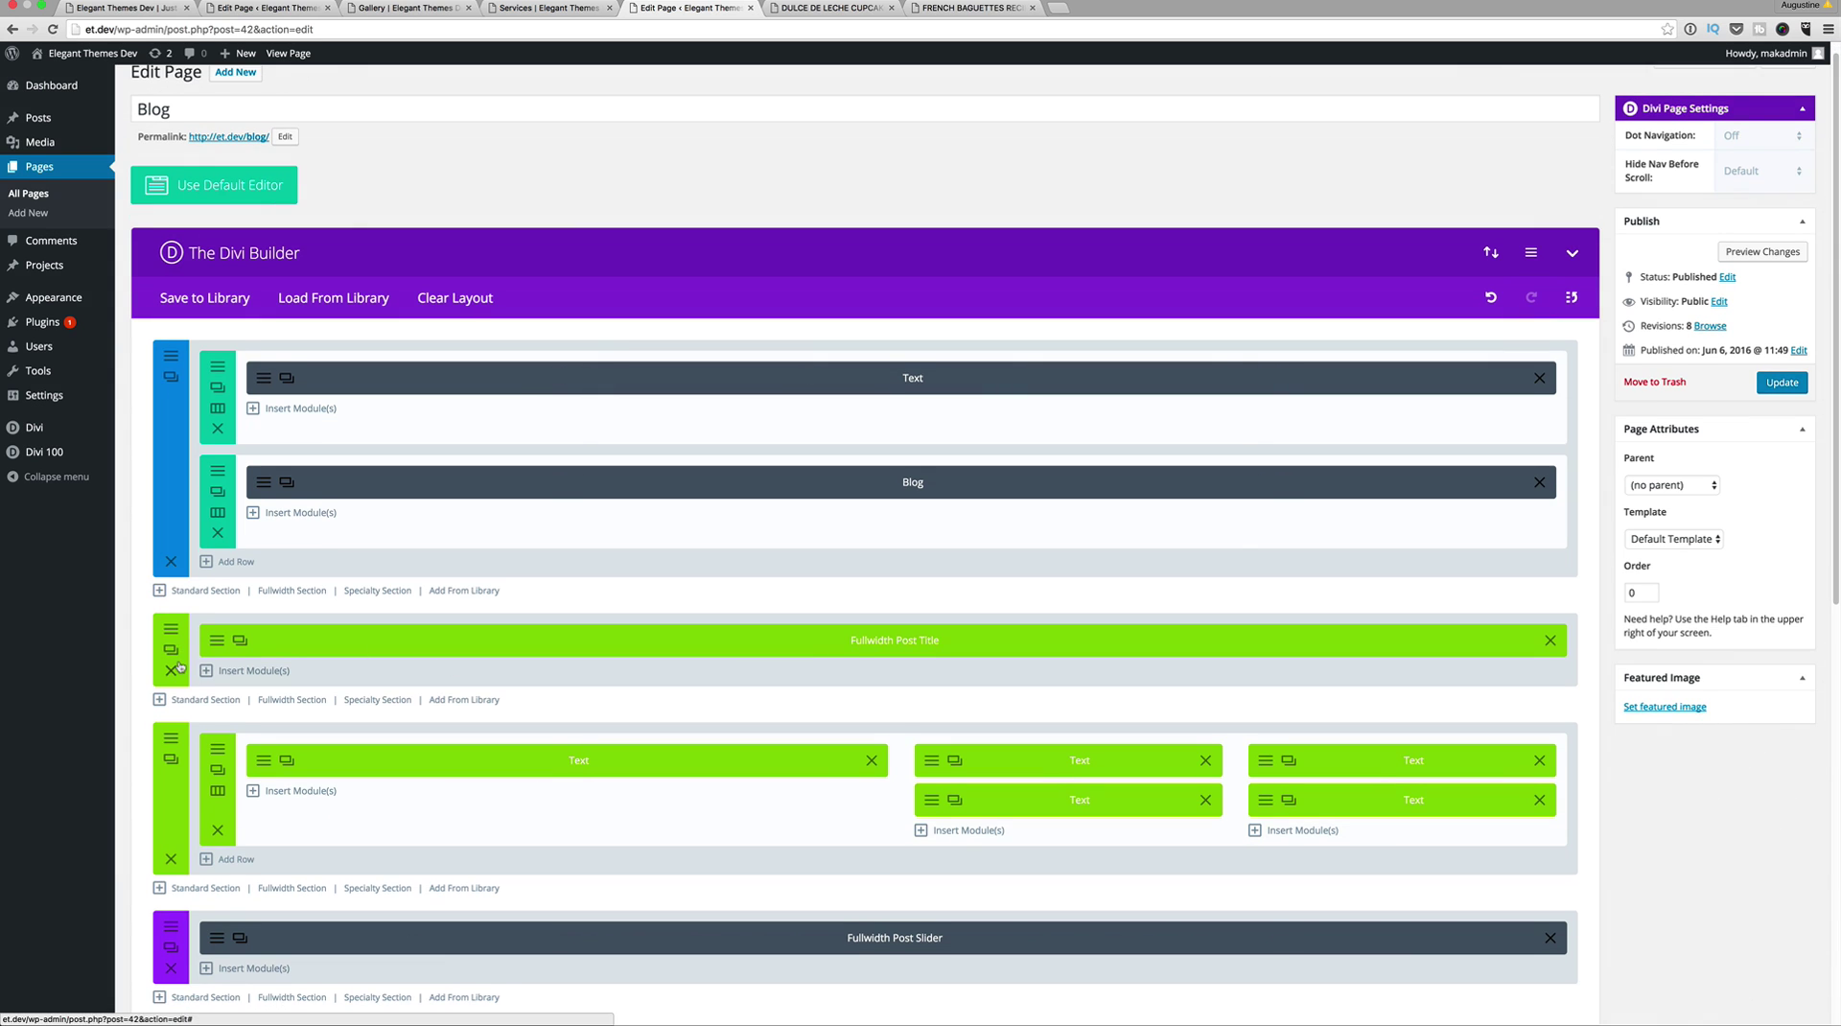
{"action": "left_click_drag", "start_coordinate": [184, 656], "coordinate": [215, 369]}
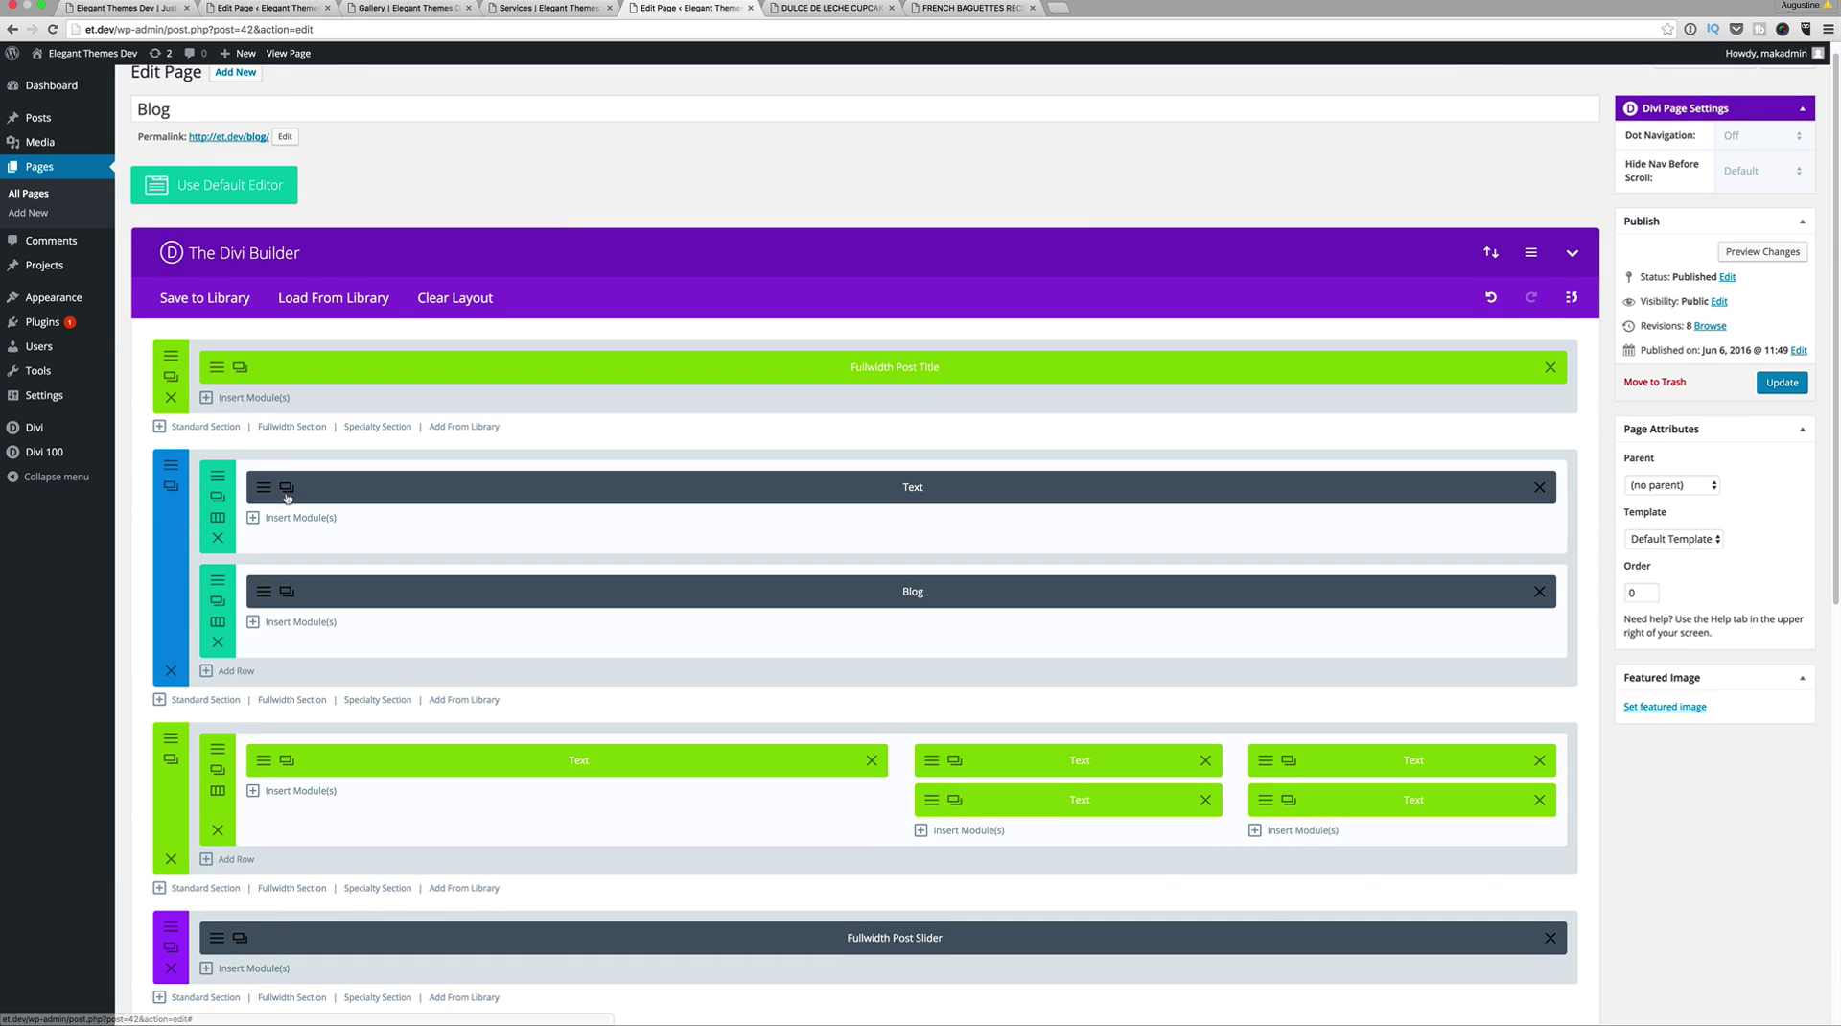
{"action": "scroll", "coordinate": [384, 460], "scroll_direction": "down", "scroll_amount": 3}
{"action": "left_click_drag", "start_coordinate": [173, 620], "coordinate": [181, 768]}
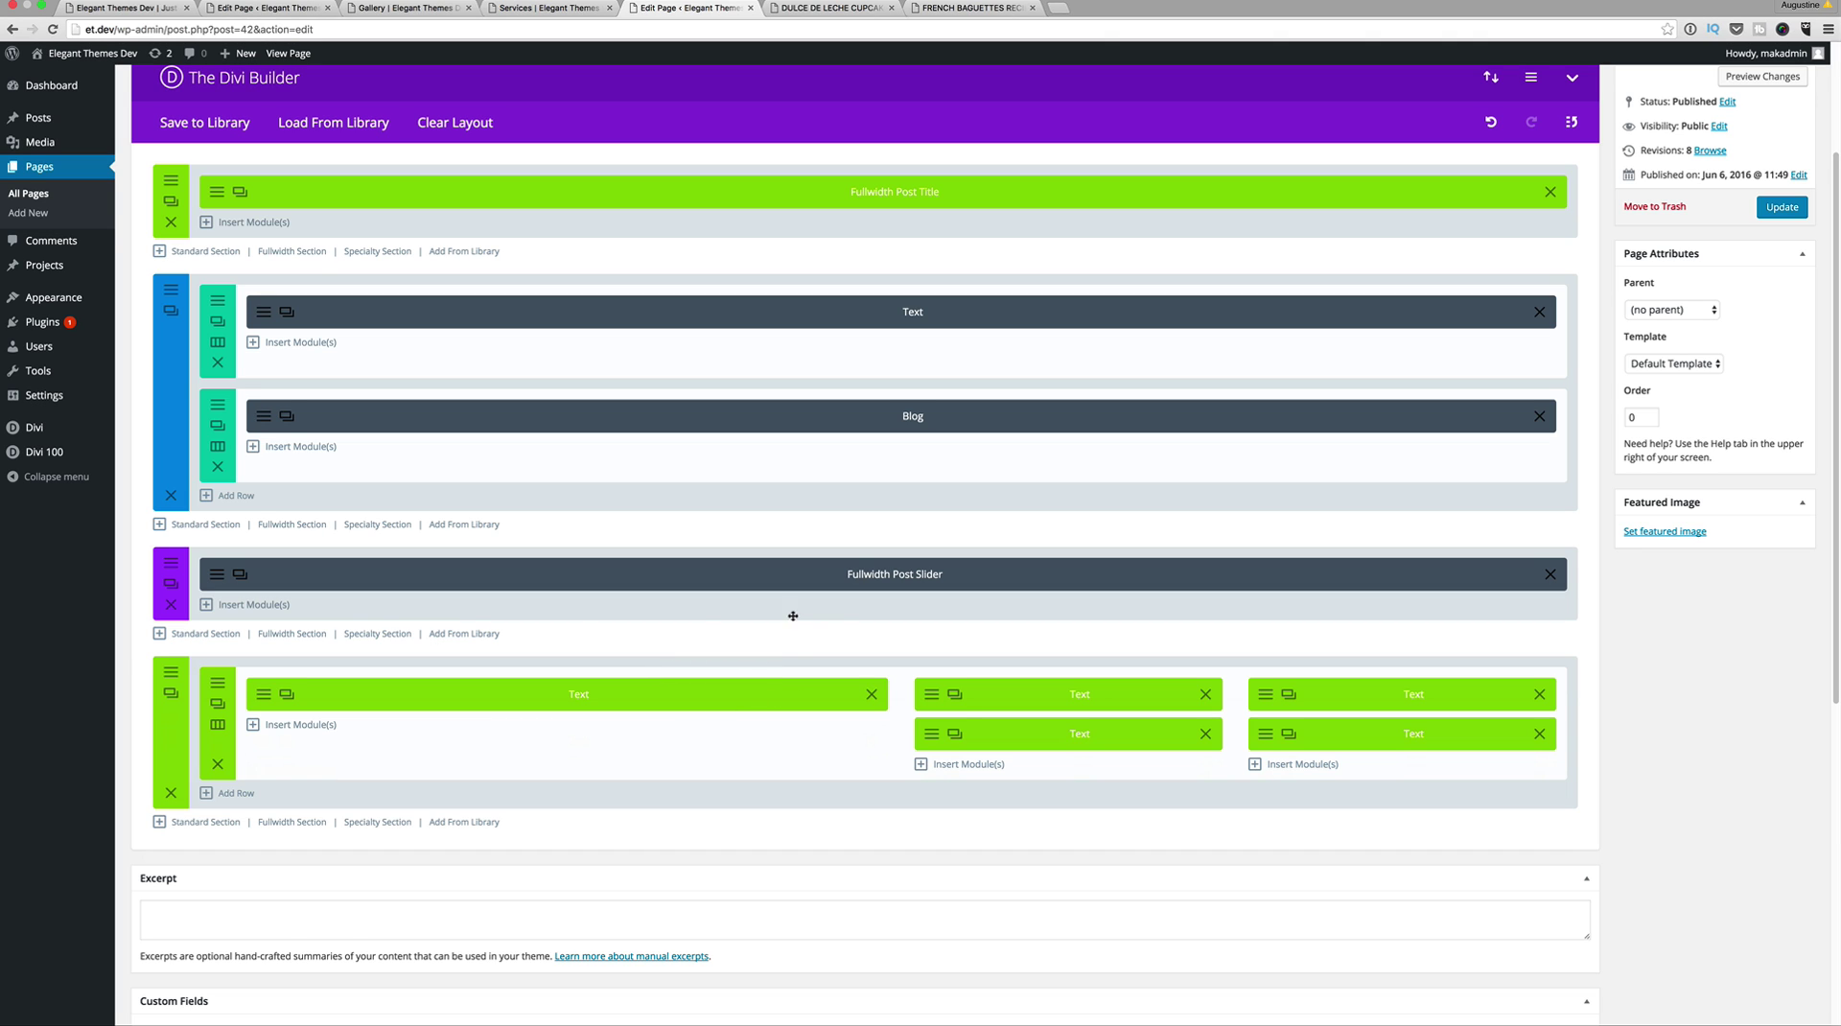
Step: Add the 'AD' library banner section and publish the Blog page
{"action": "left_click", "coordinate": [489, 634]}
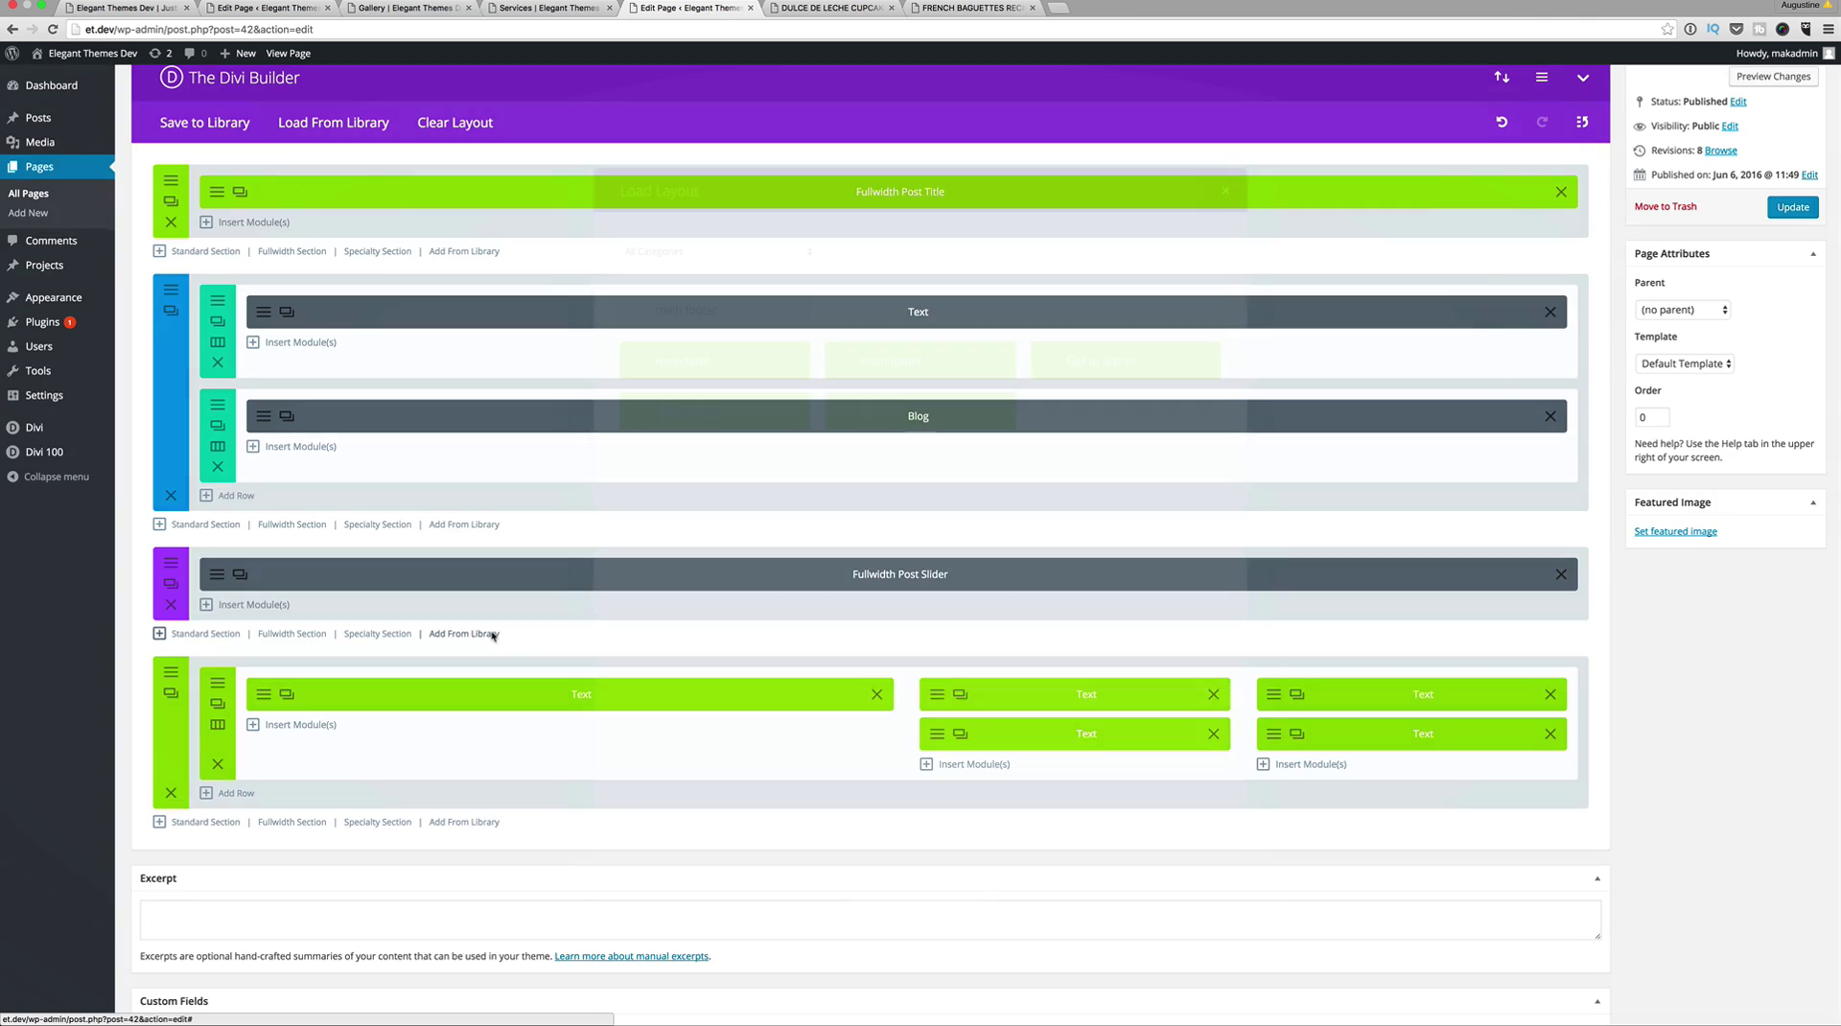
{"action": "left_click", "coordinate": [865, 400]}
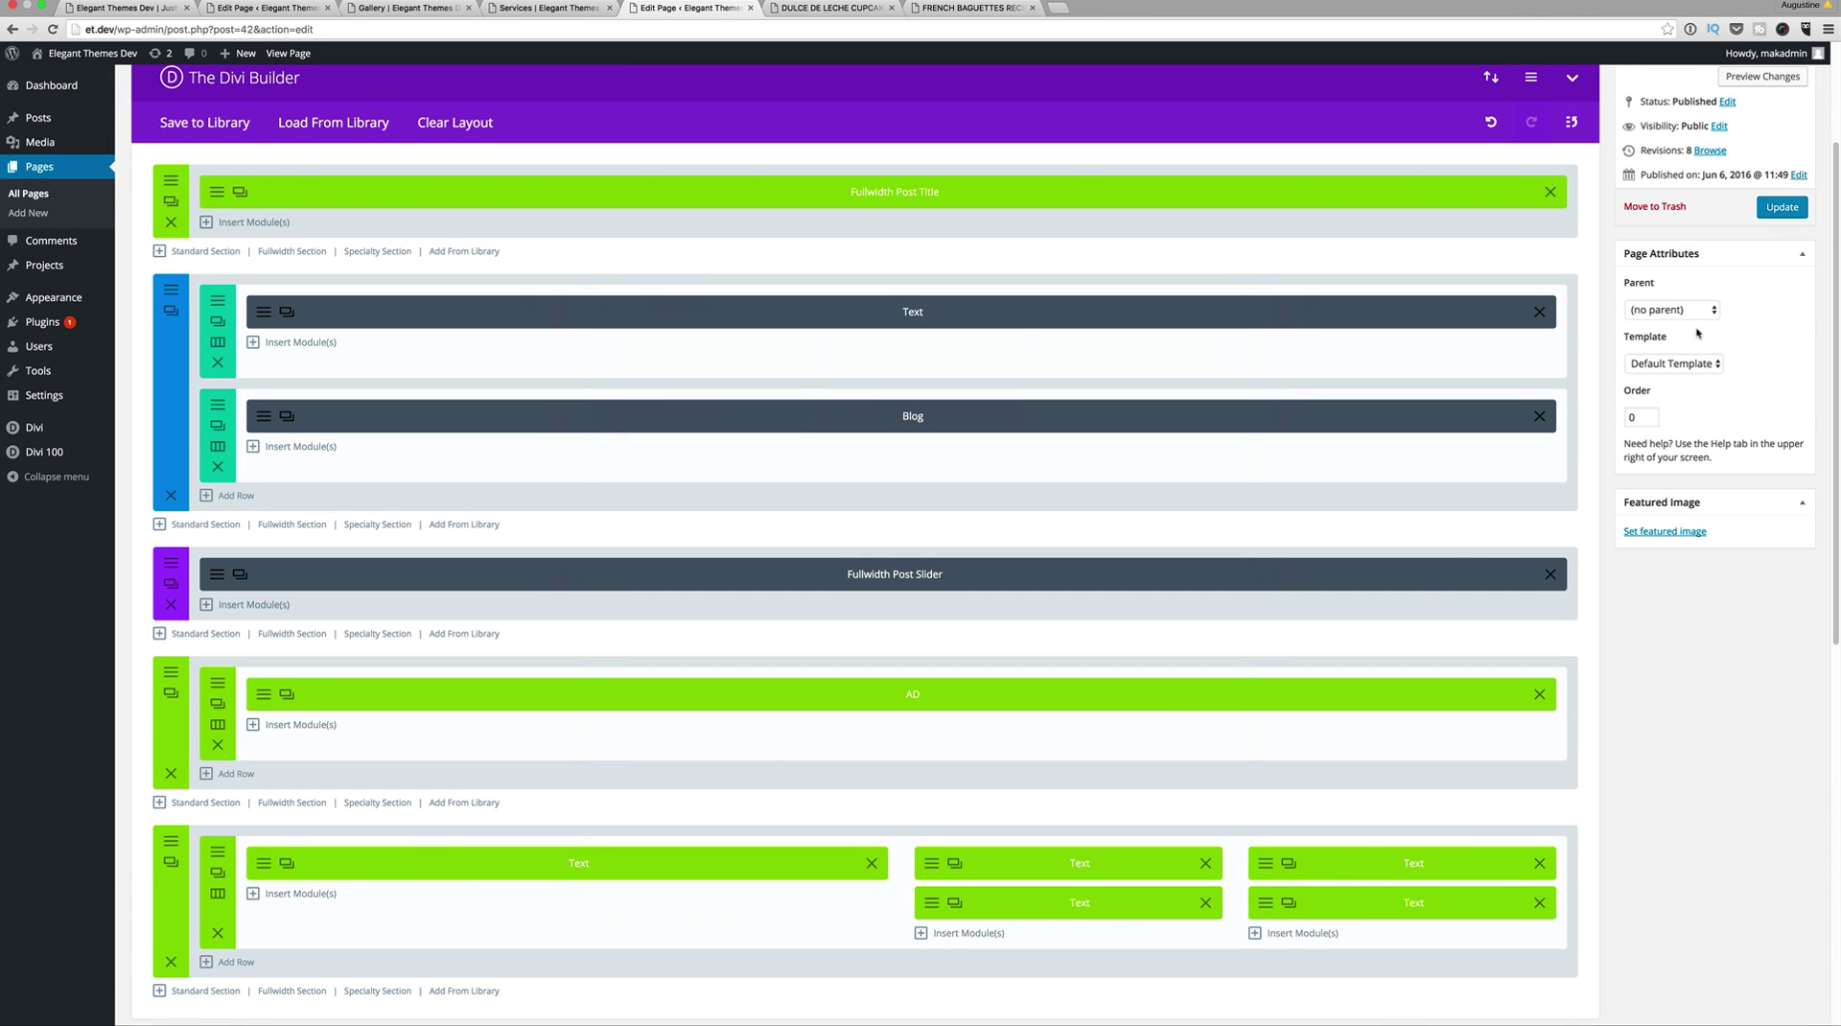
{"action": "left_click", "coordinate": [1785, 208]}
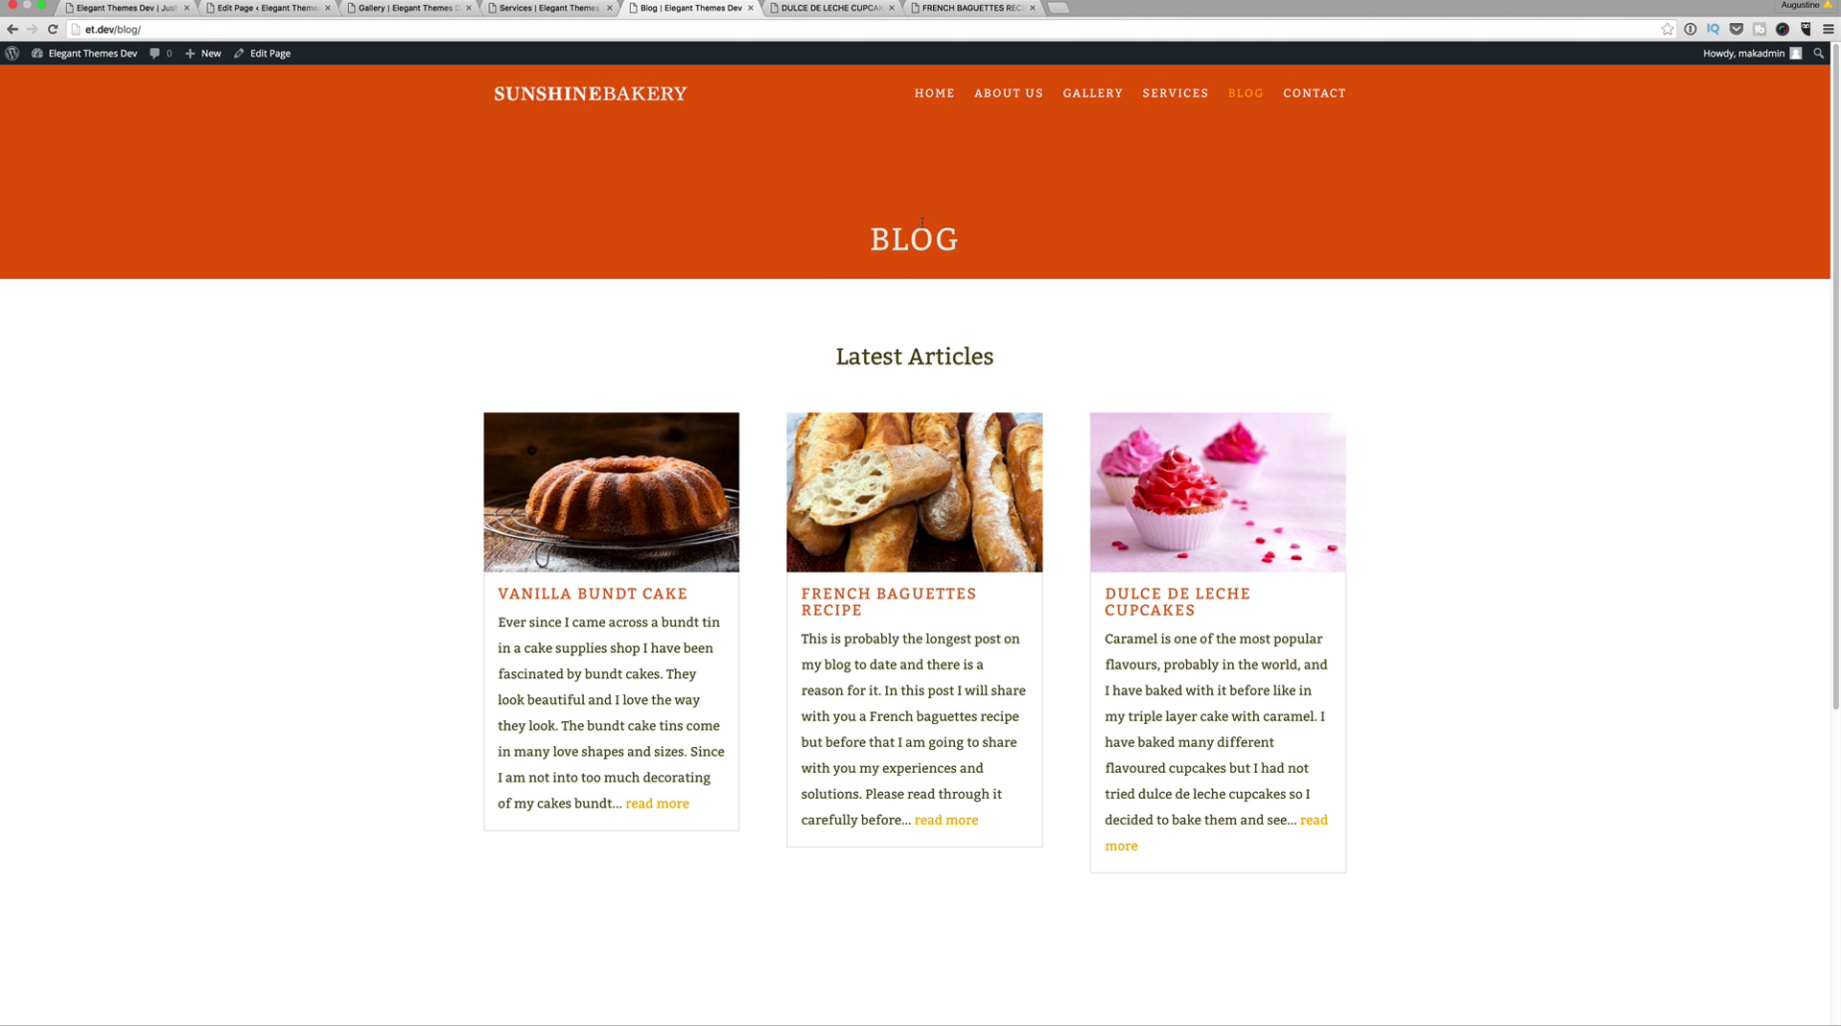
Step: Review the Blog page's Valentine's banner and footer, then switch to the Services page
{"action": "scroll", "coordinate": [940, 222], "scroll_direction": "down", "scroll_amount": 5}
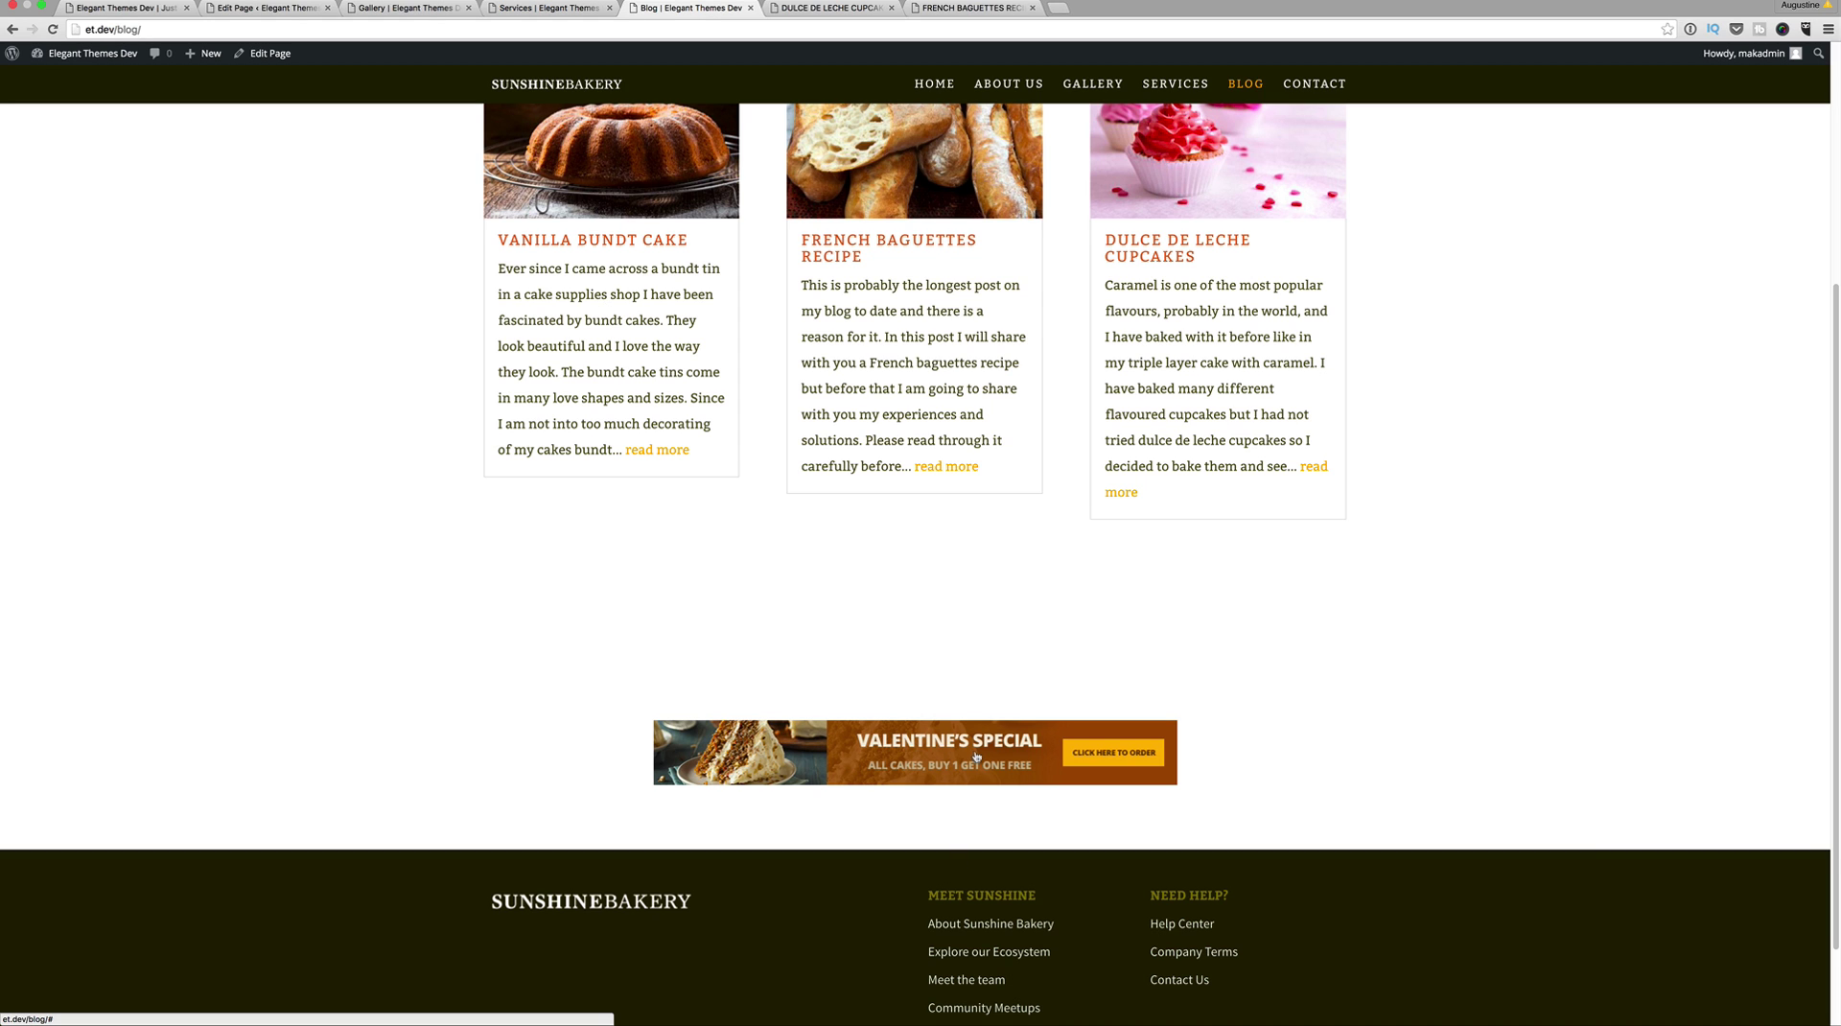
{"action": "scroll", "coordinate": [983, 758], "scroll_direction": "down", "scroll_amount": 2}
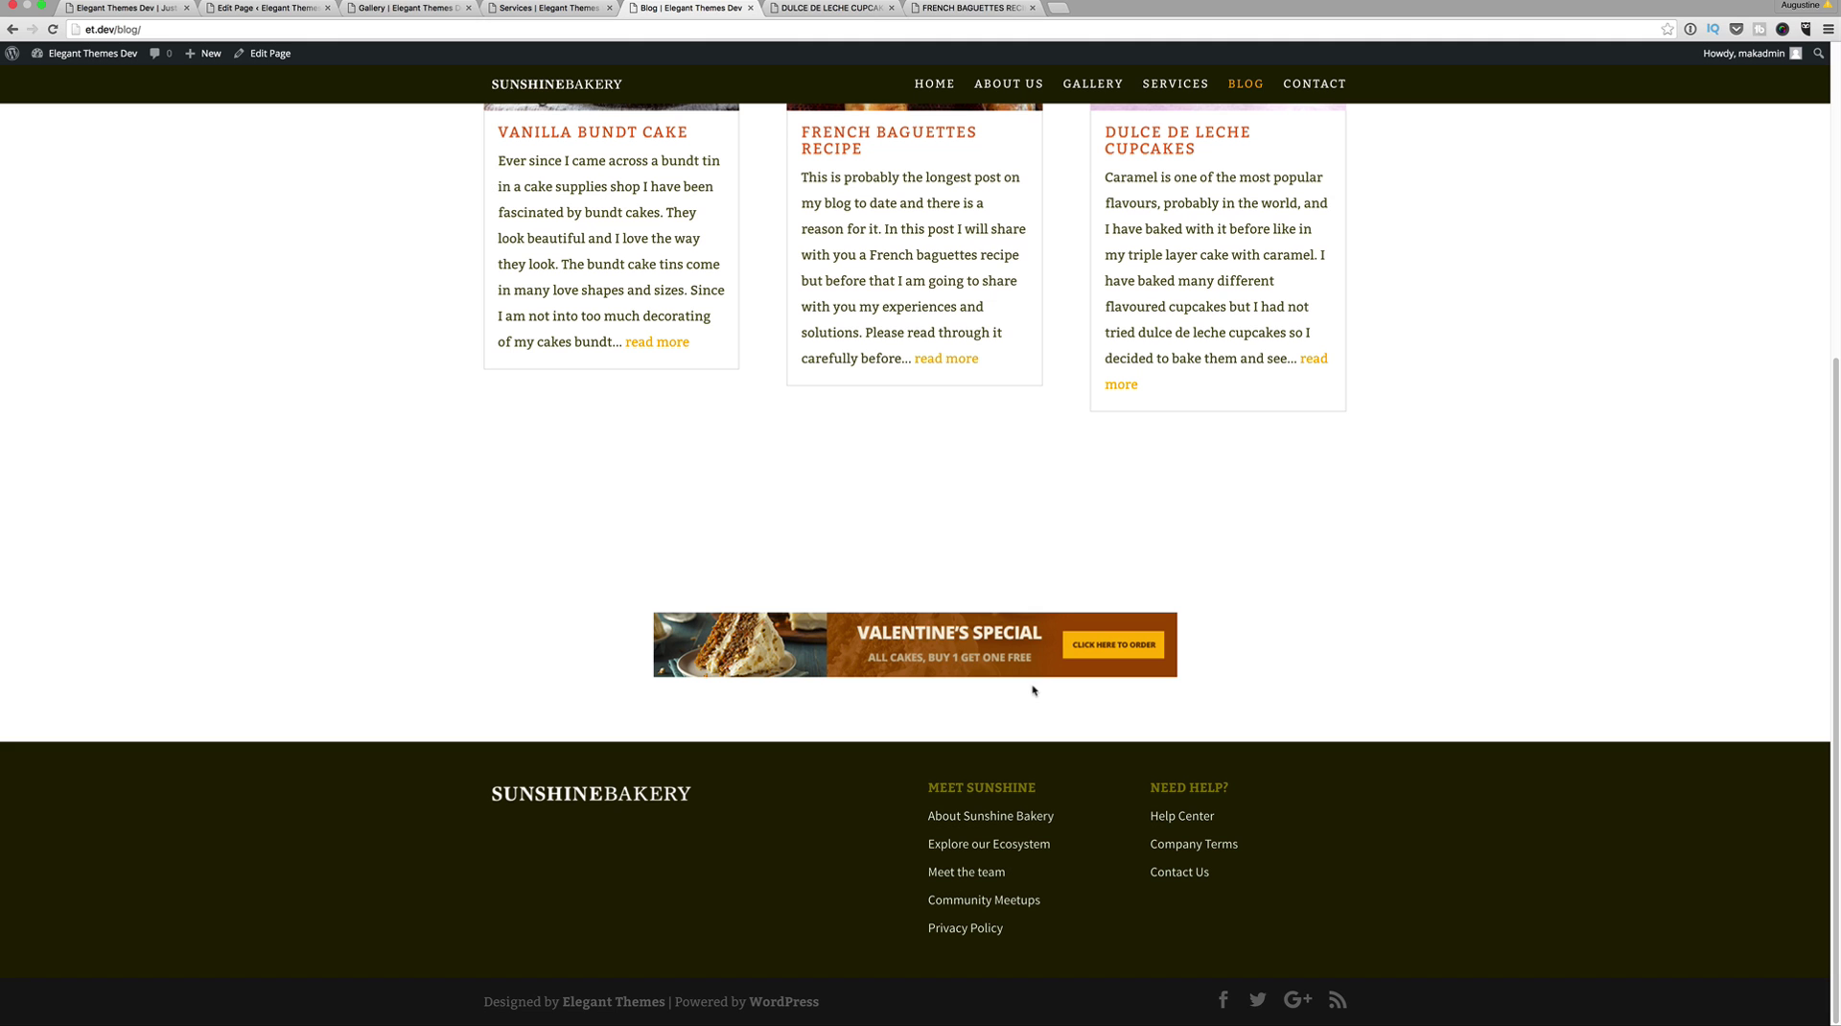
{"action": "left_click", "coordinate": [572, 13]}
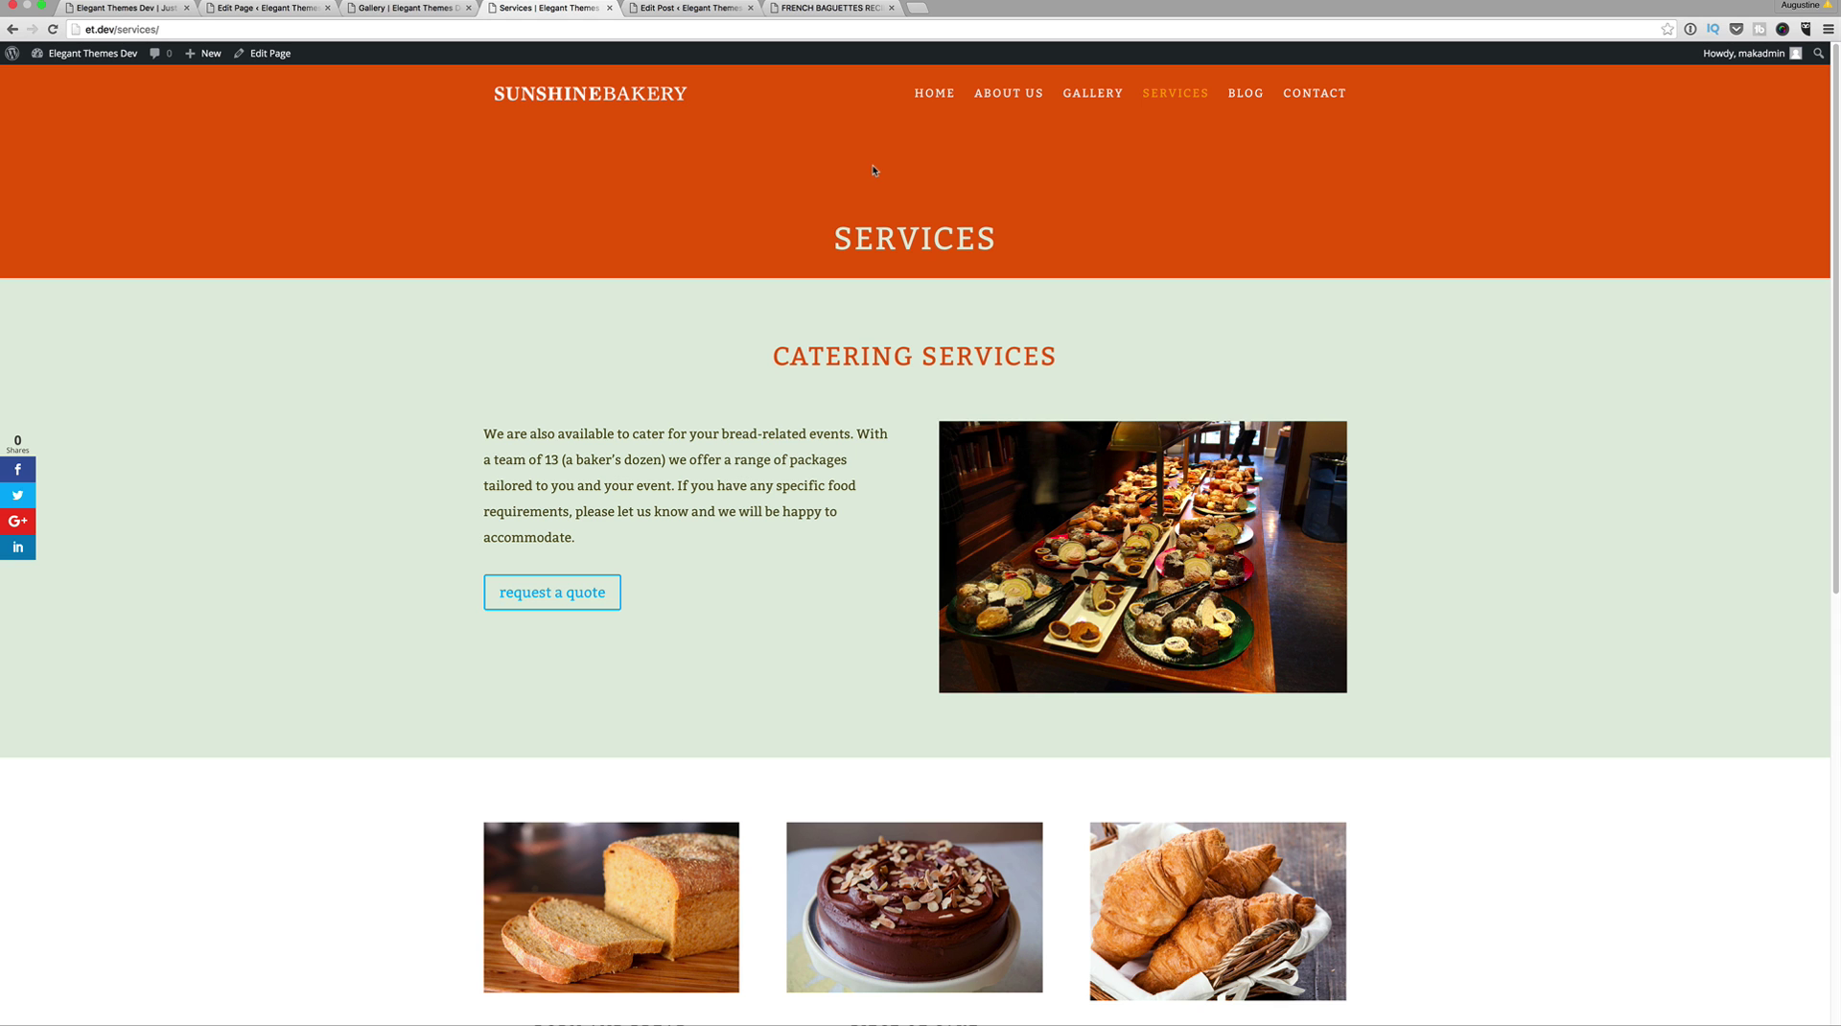
Step: Review the live French Baguettes Recipe post, then open it in Divi Builder
{"action": "left_click", "coordinate": [856, 9]}
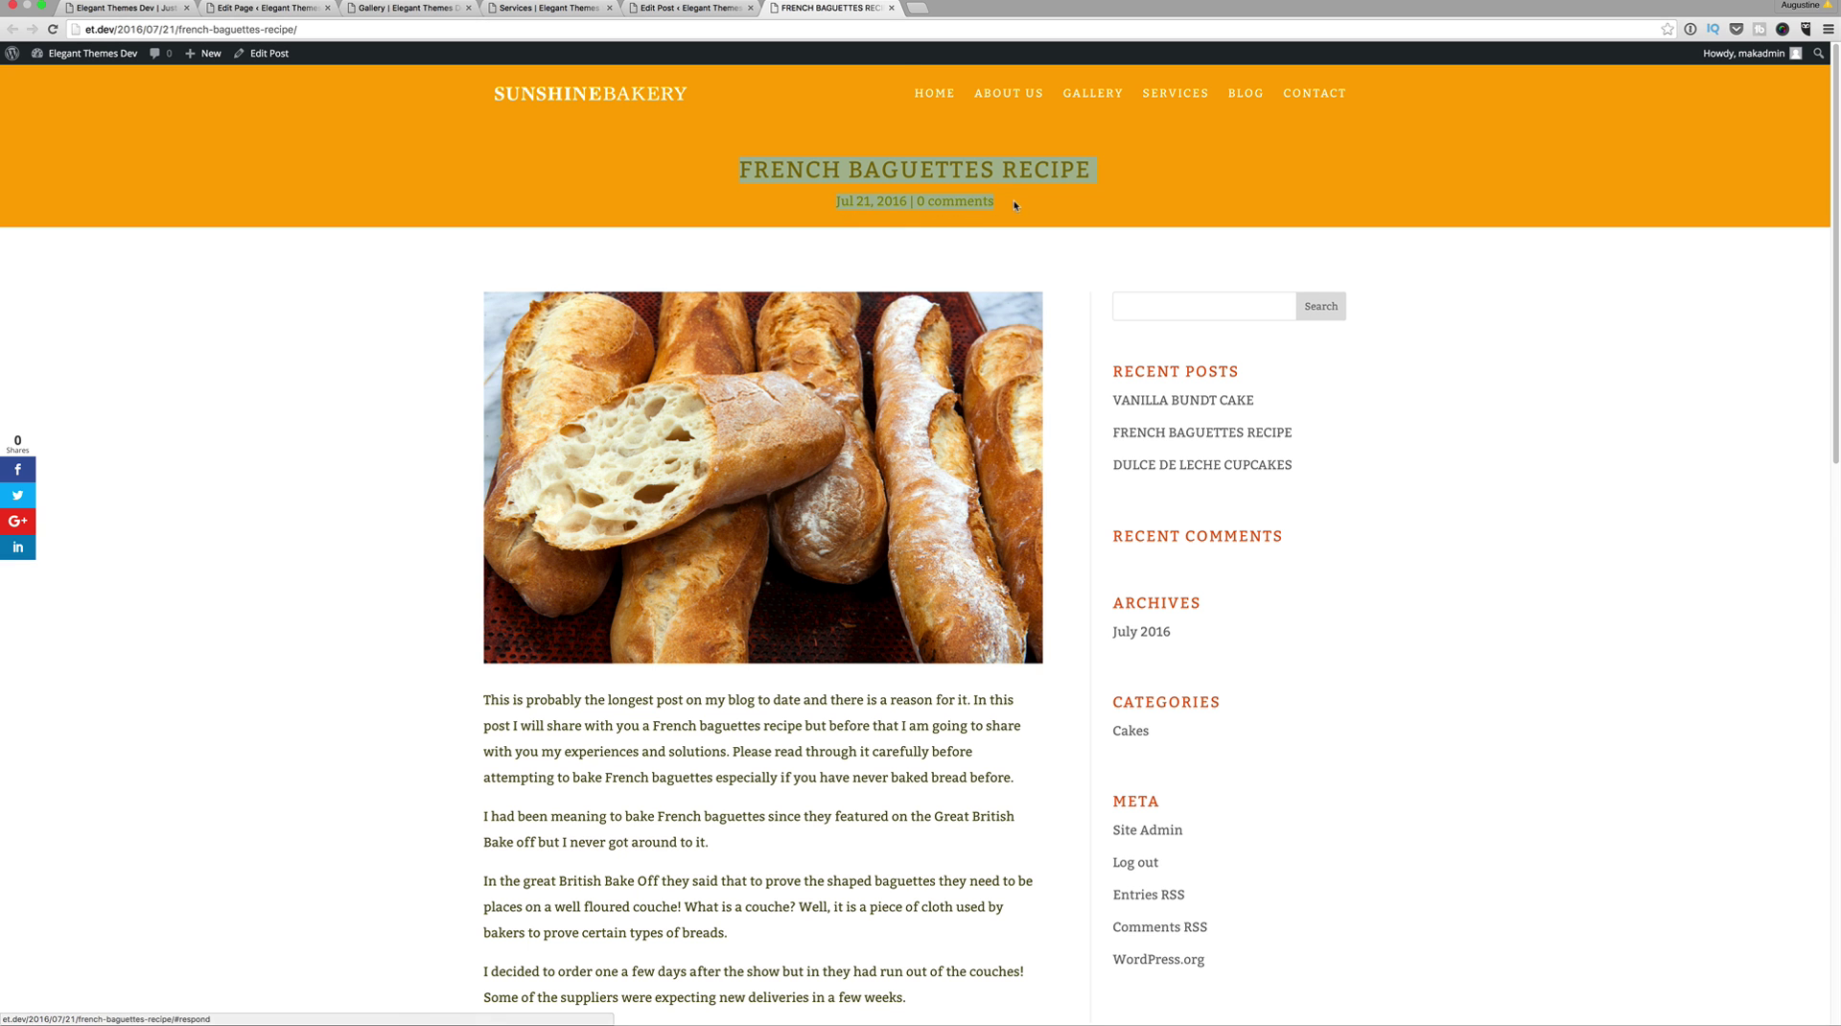
{"action": "scroll", "coordinate": [1015, 199], "scroll_direction": "down", "scroll_amount": 15}
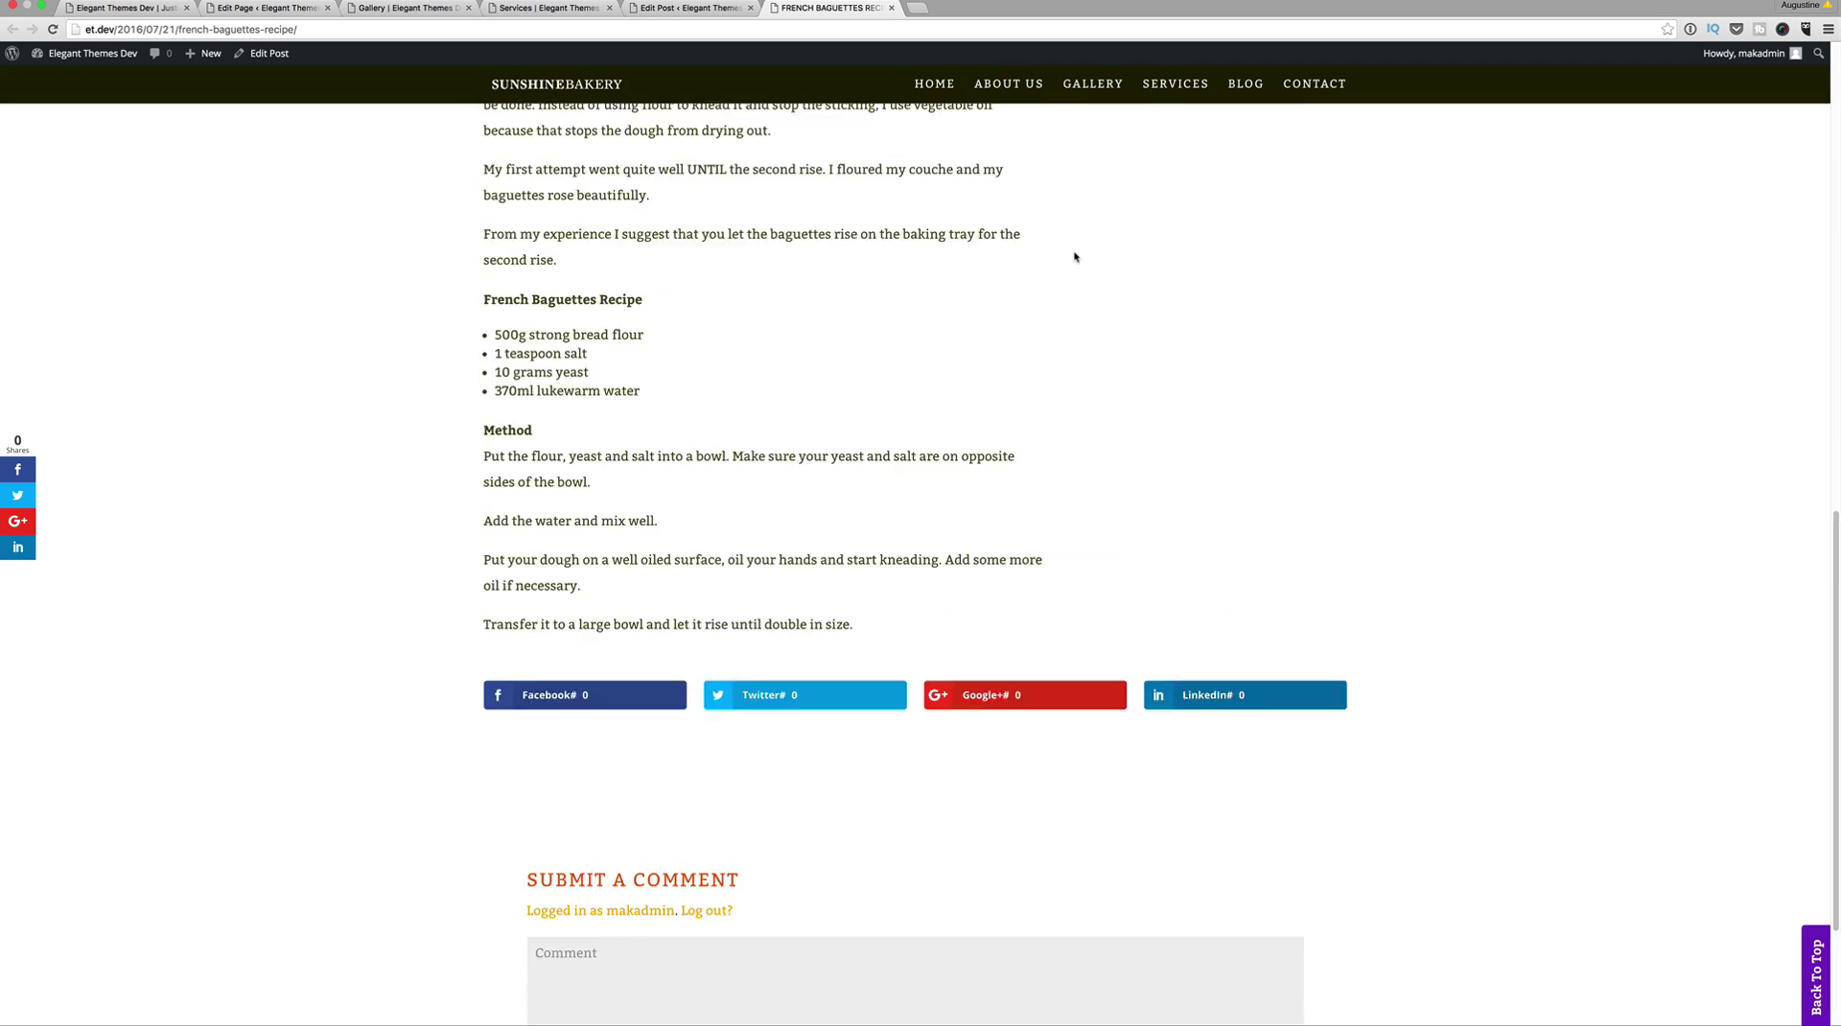
{"action": "scroll", "coordinate": [1075, 257], "scroll_direction": "up", "scroll_amount": 15}
{"action": "left_click", "coordinate": [1066, 274]}
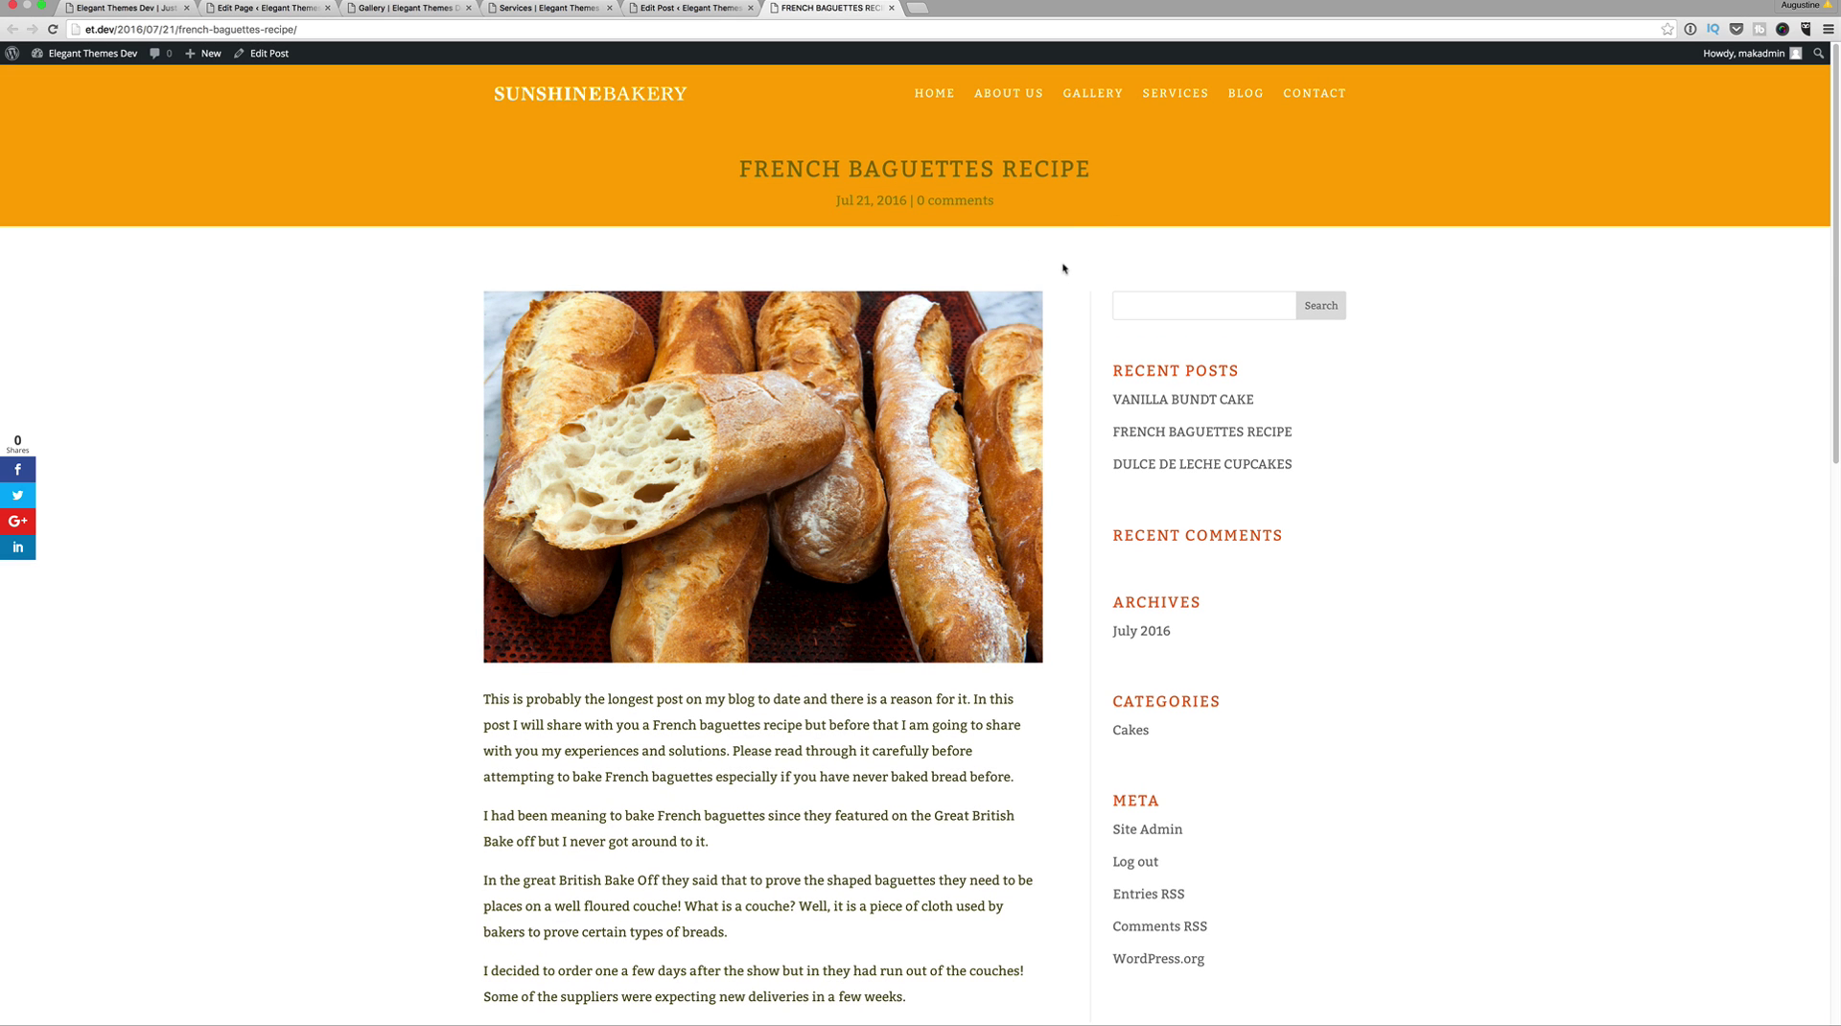
{"action": "left_click", "coordinate": [272, 54]}
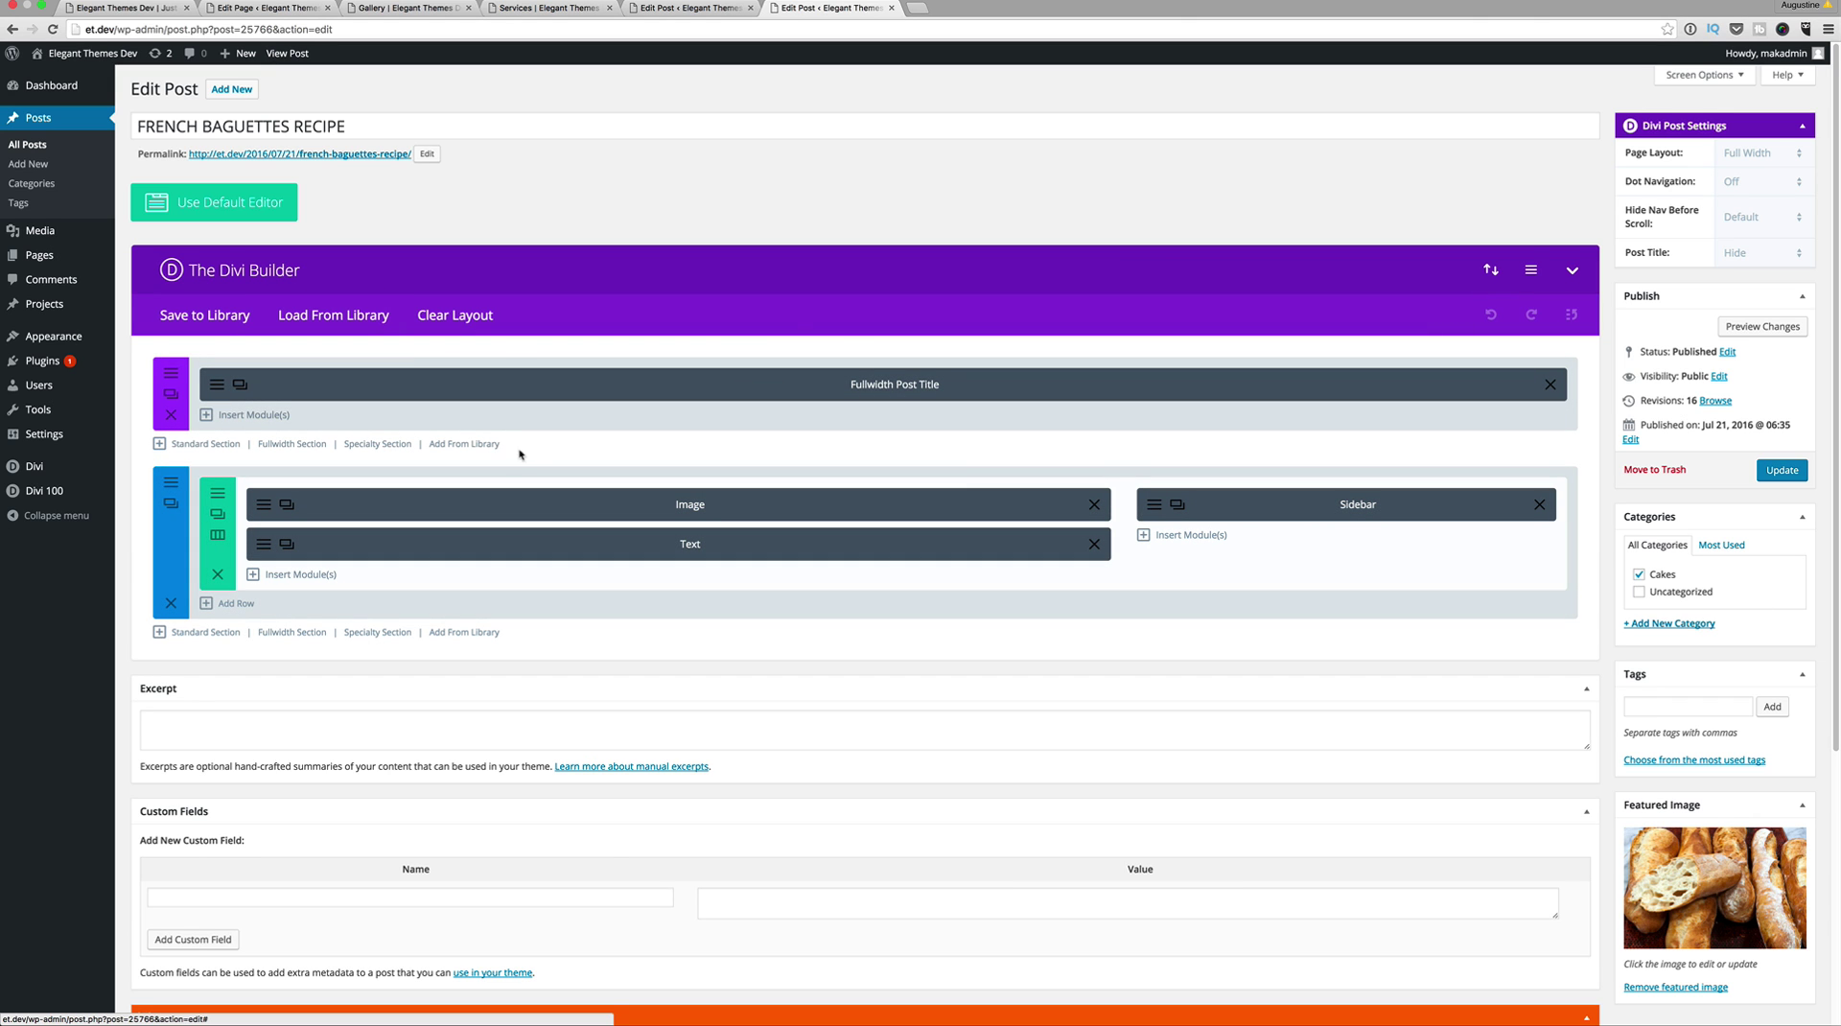
Step: Save the post's title section to the library as global item 'blog titles', then update the post
{"action": "right_click", "coordinate": [176, 405]}
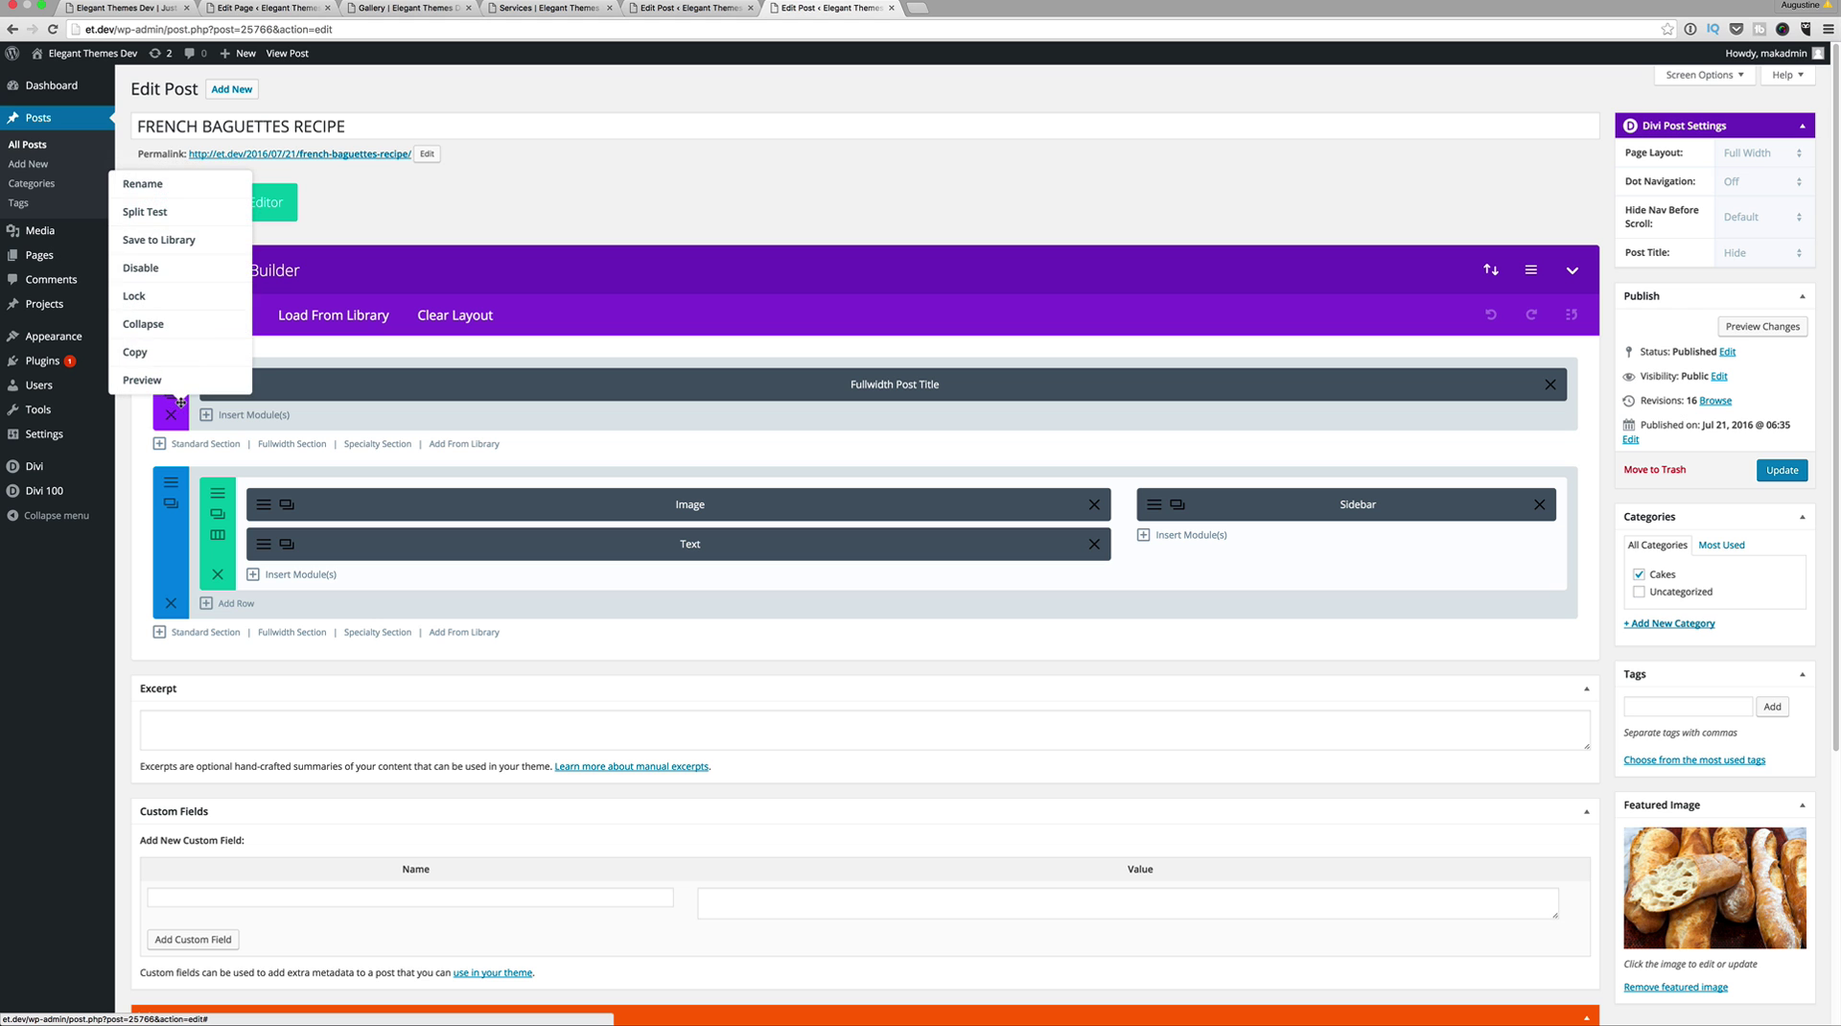
{"action": "left_click", "coordinate": [188, 241]}
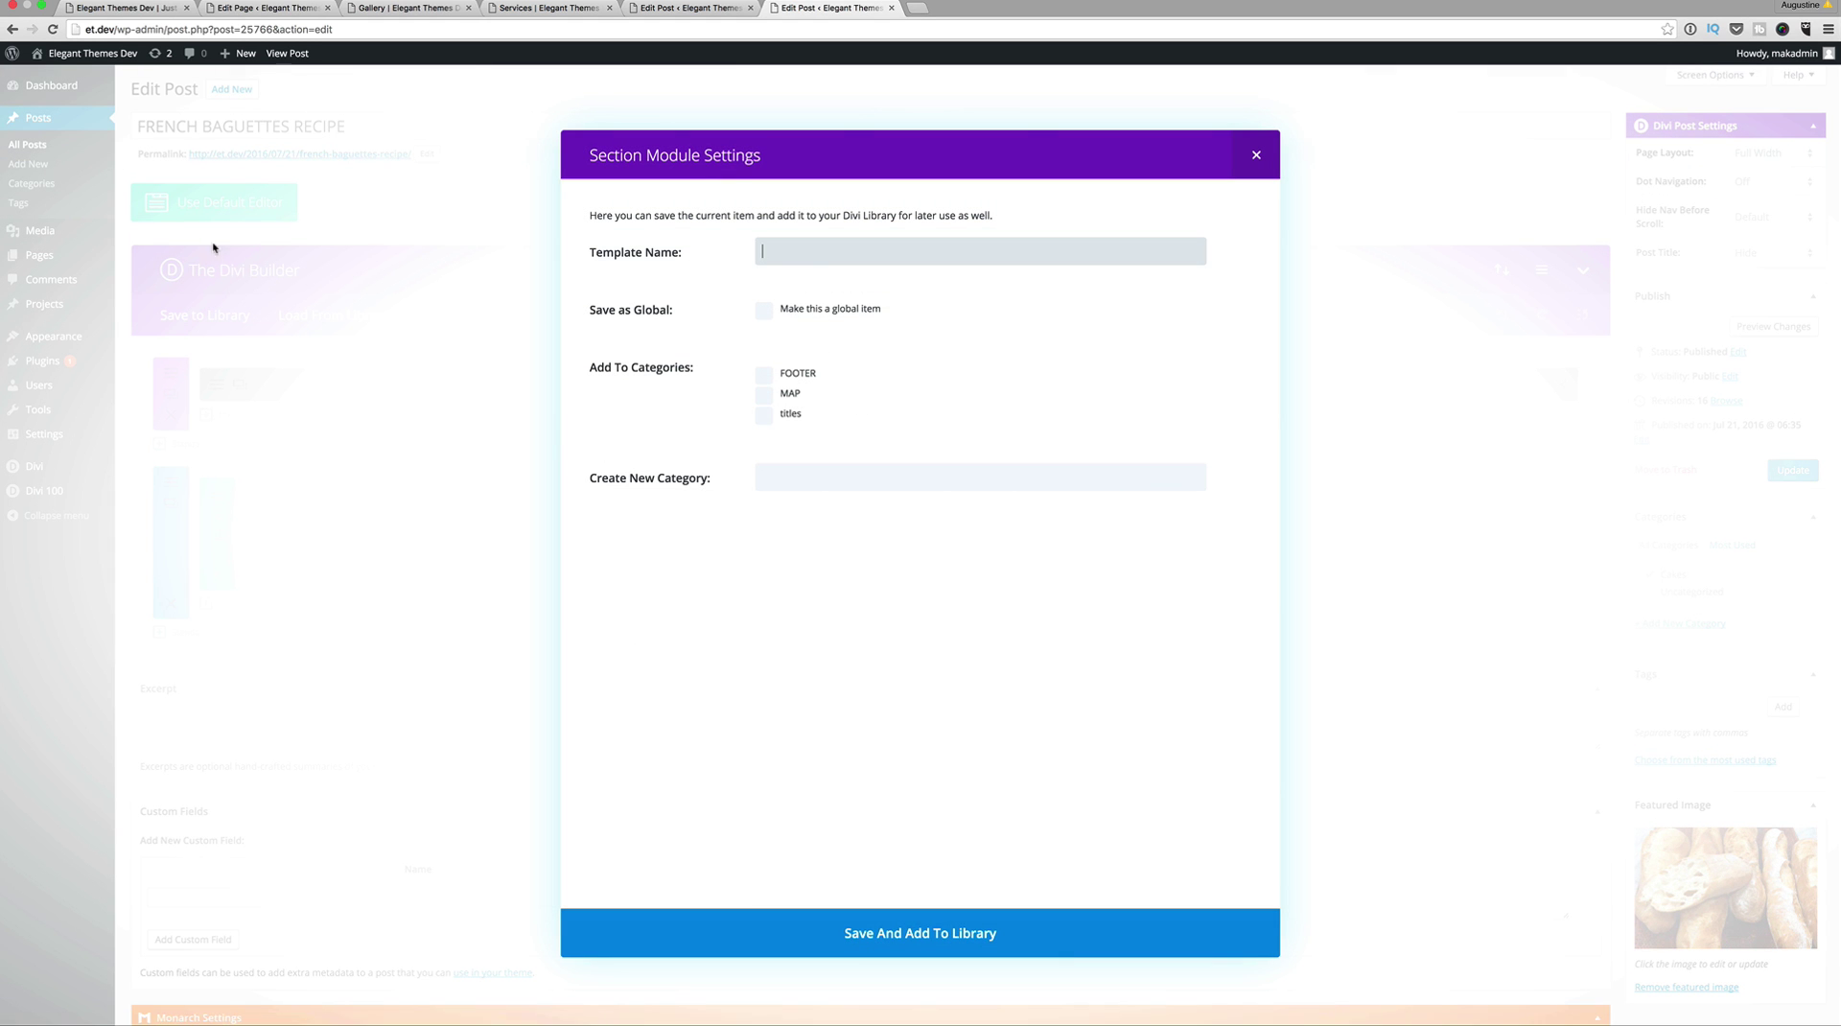
{"action": "type", "text": "blog titles"}
{"action": "left_click", "coordinate": [764, 310]}
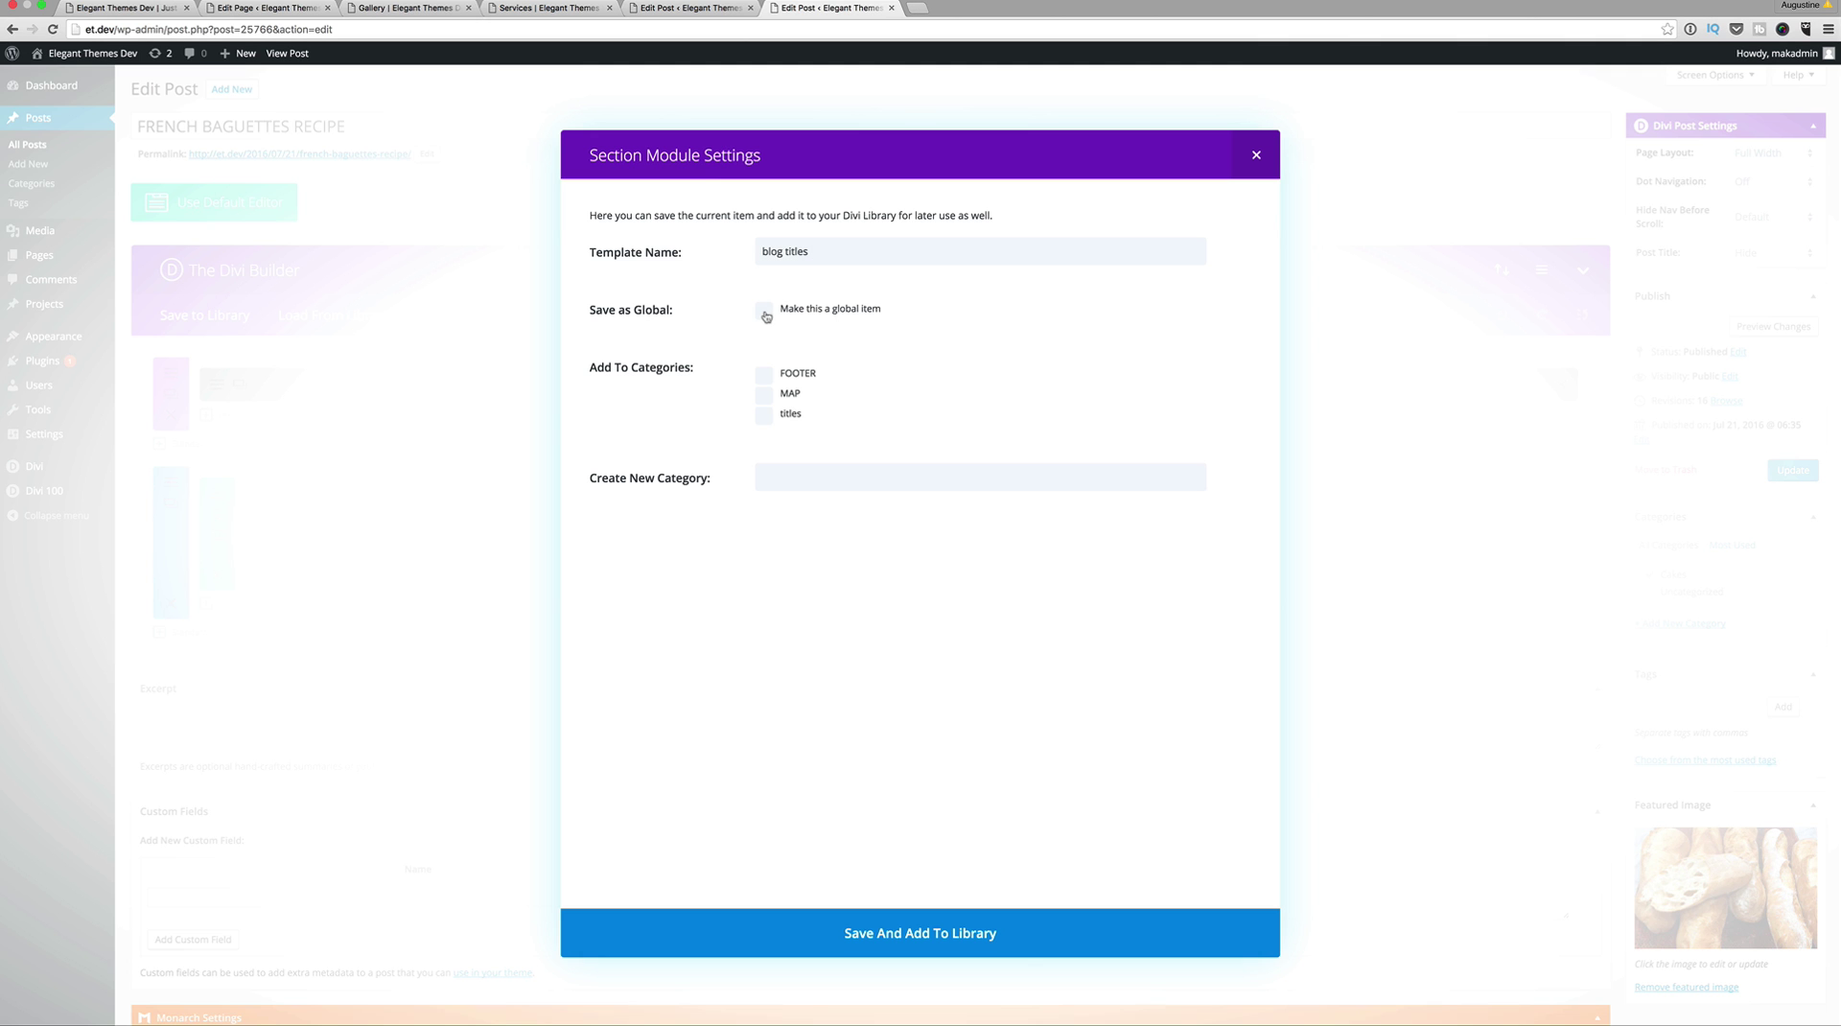
{"action": "left_click", "coordinate": [984, 935]}
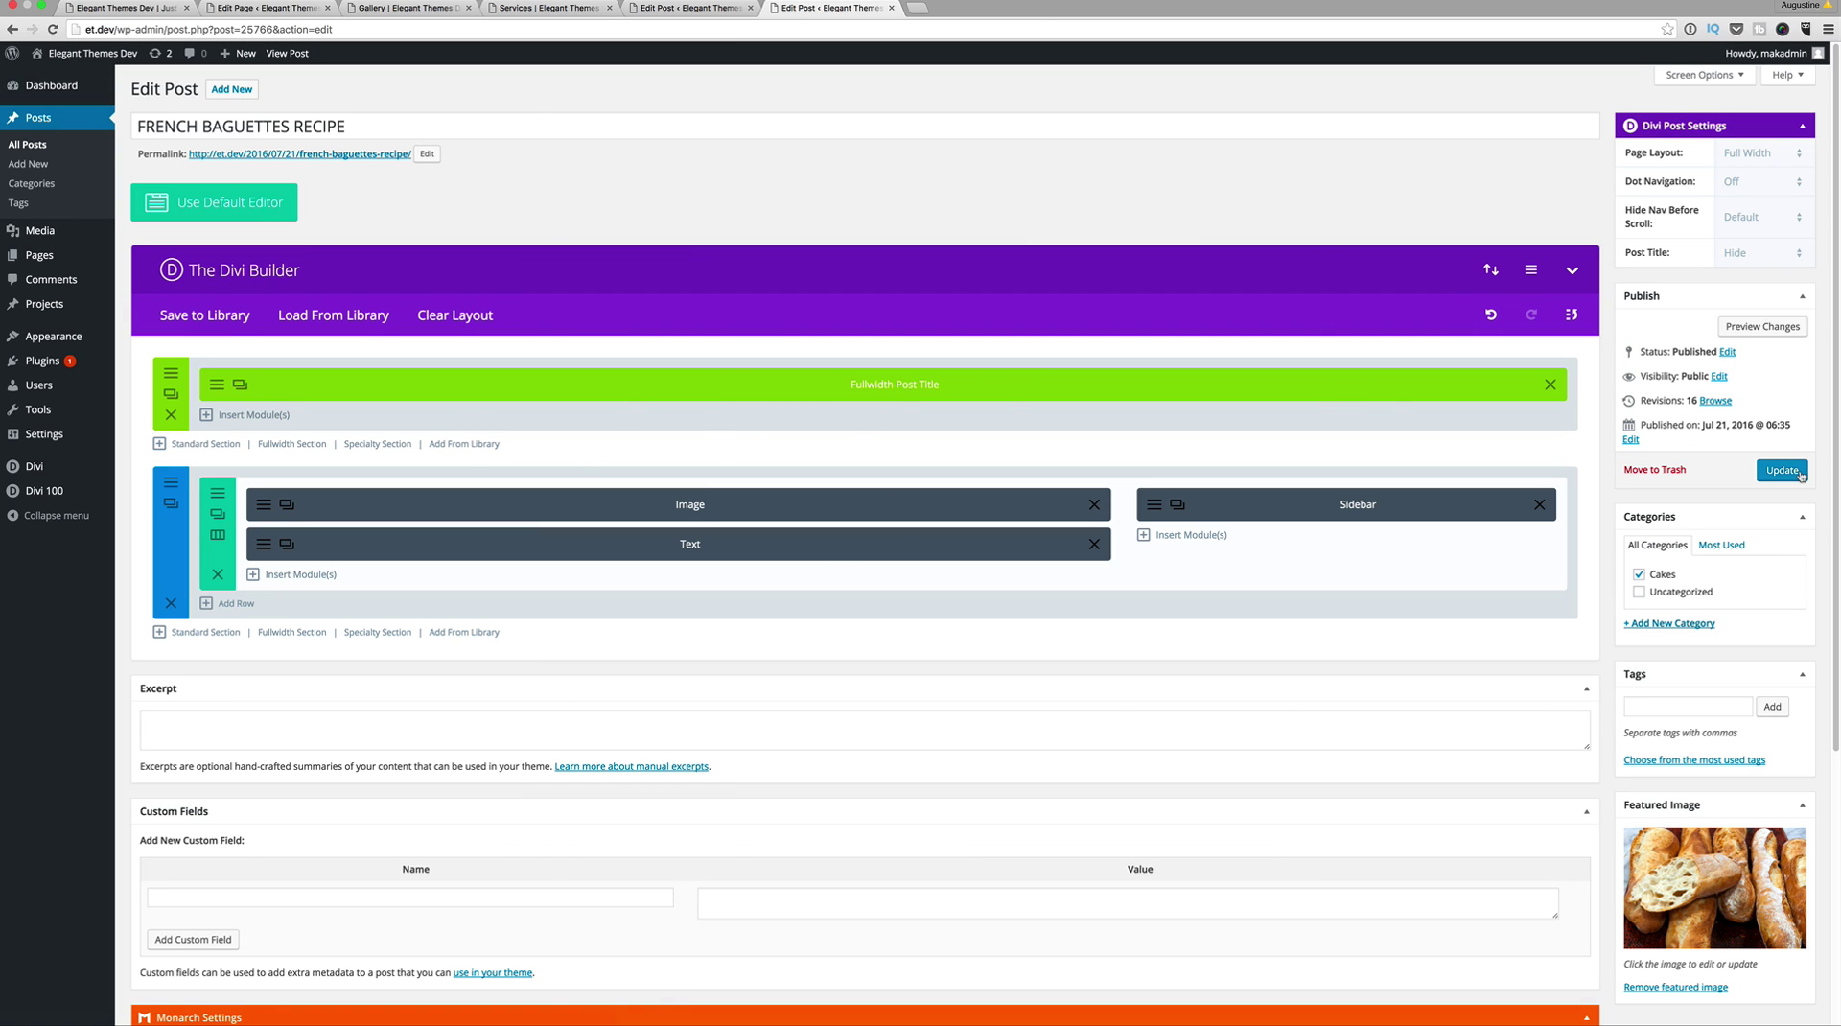
{"action": "left_click", "coordinate": [1786, 471]}
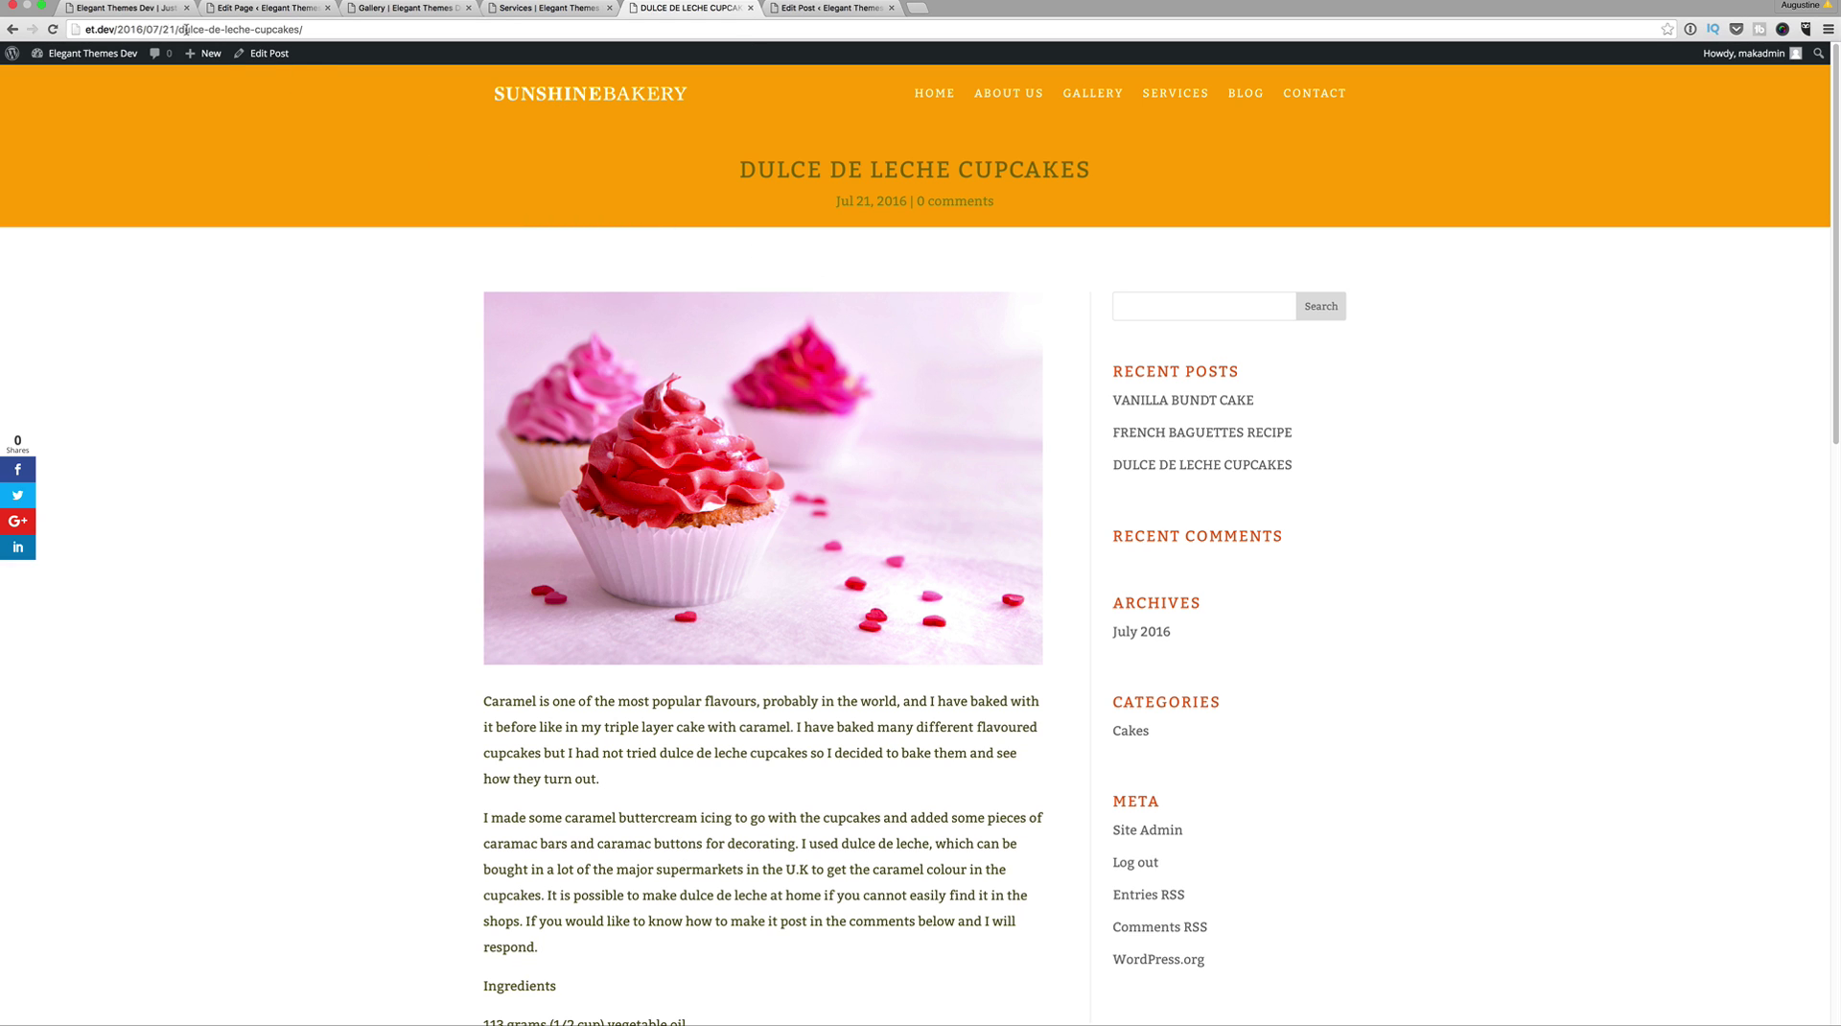
Step: Replace the cupcakes post's old call-to-action section with the library 'Call to action' section
{"action": "left_click", "coordinate": [273, 54]}
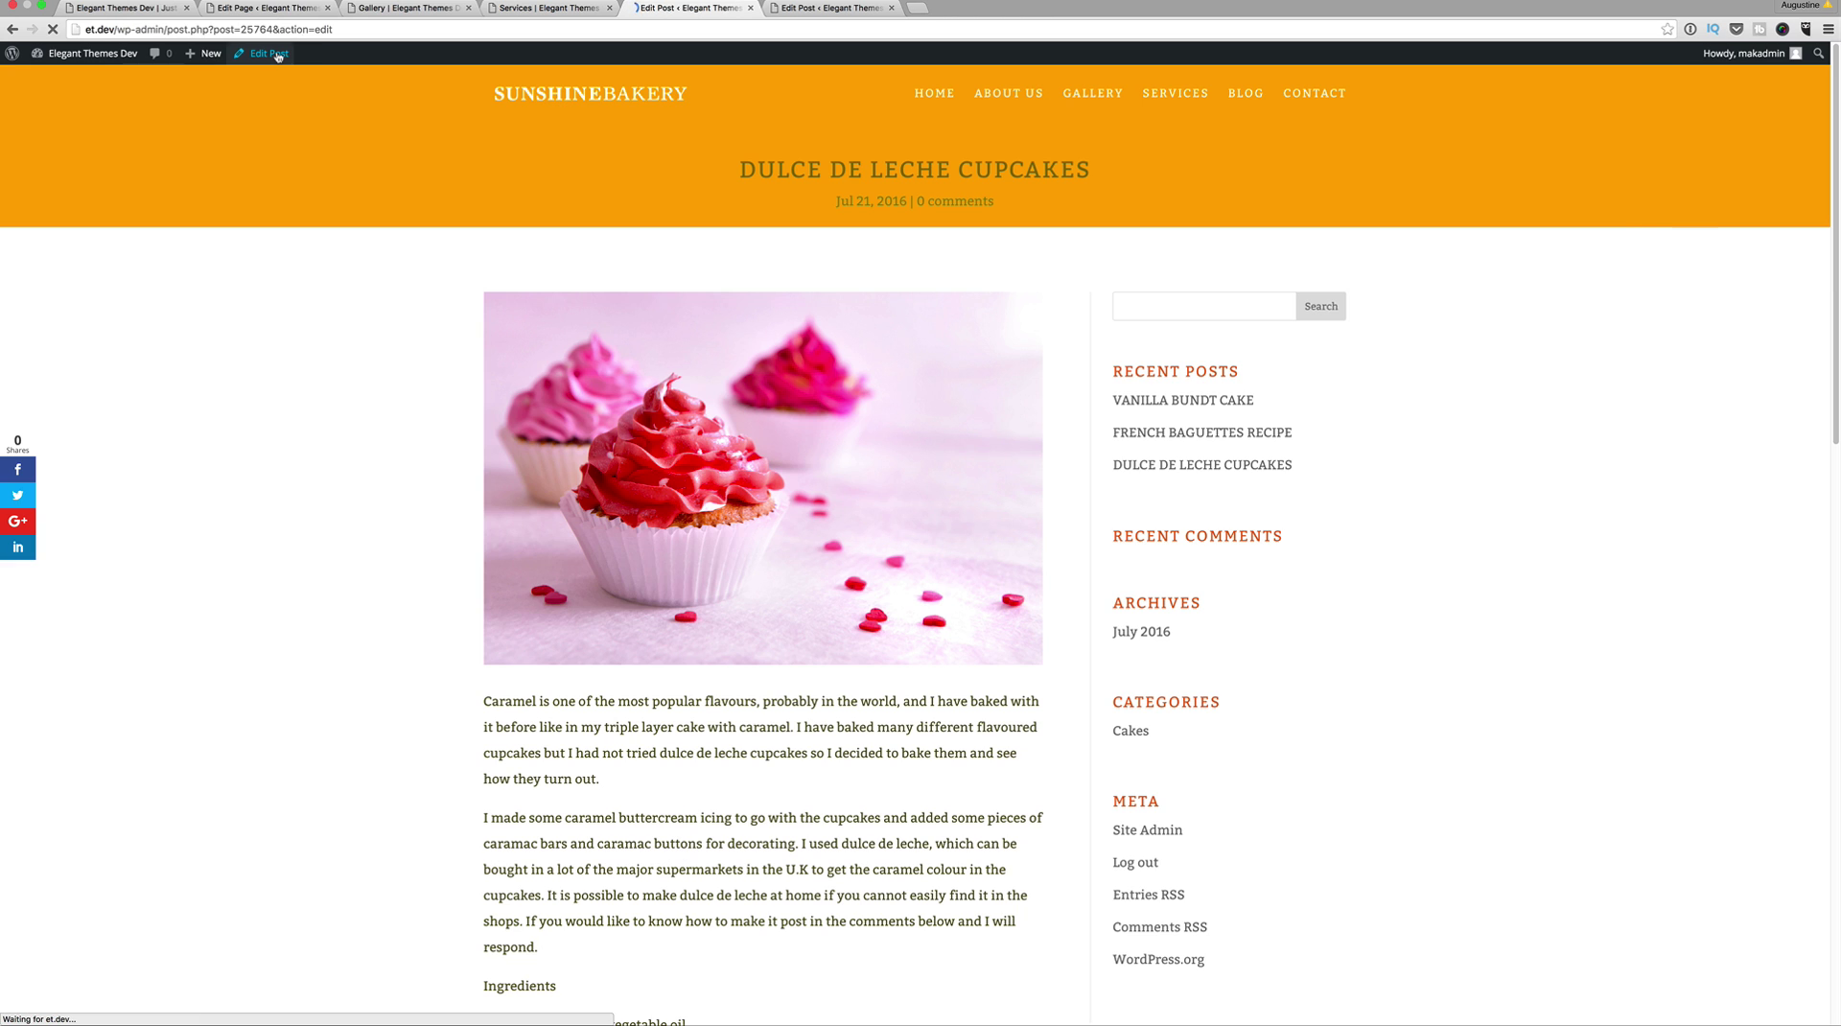
{"action": "scroll", "coordinate": [757, 423], "scroll_direction": "down", "scroll_amount": 2}
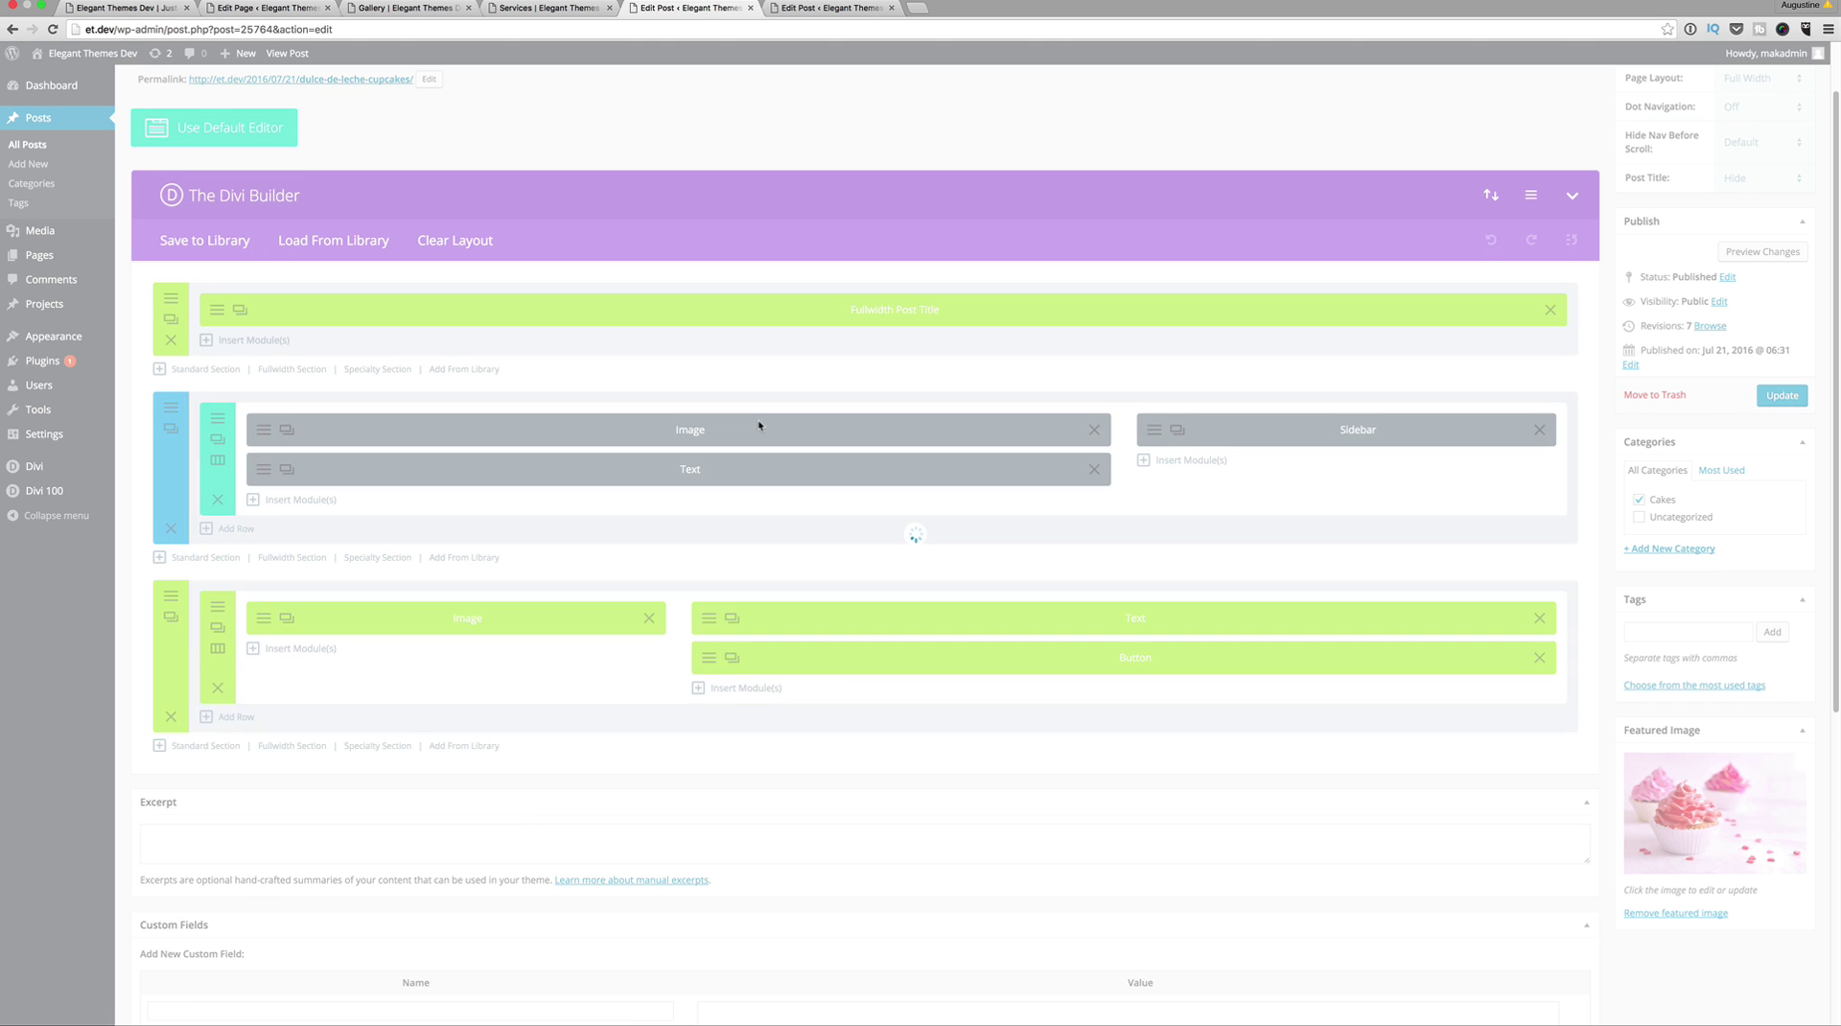
{"action": "scroll", "coordinate": [759, 425], "scroll_direction": "down", "scroll_amount": 3}
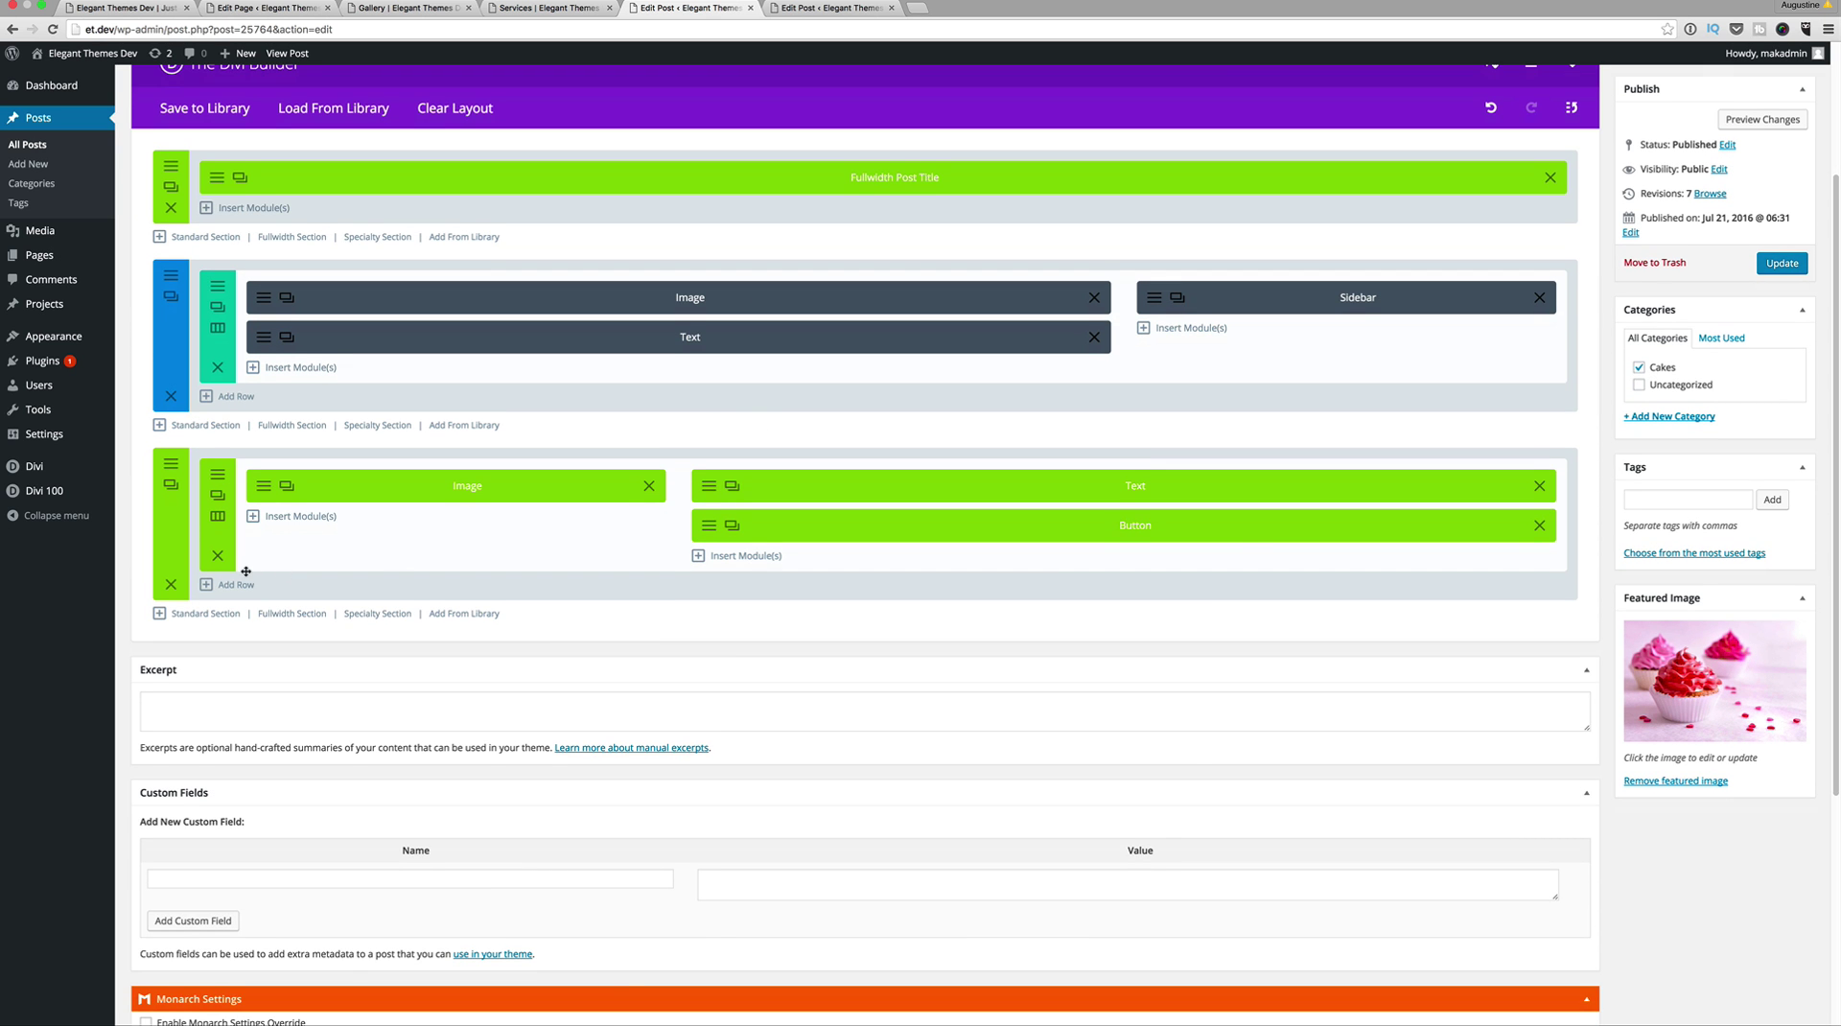
{"action": "left_click", "coordinate": [171, 584]}
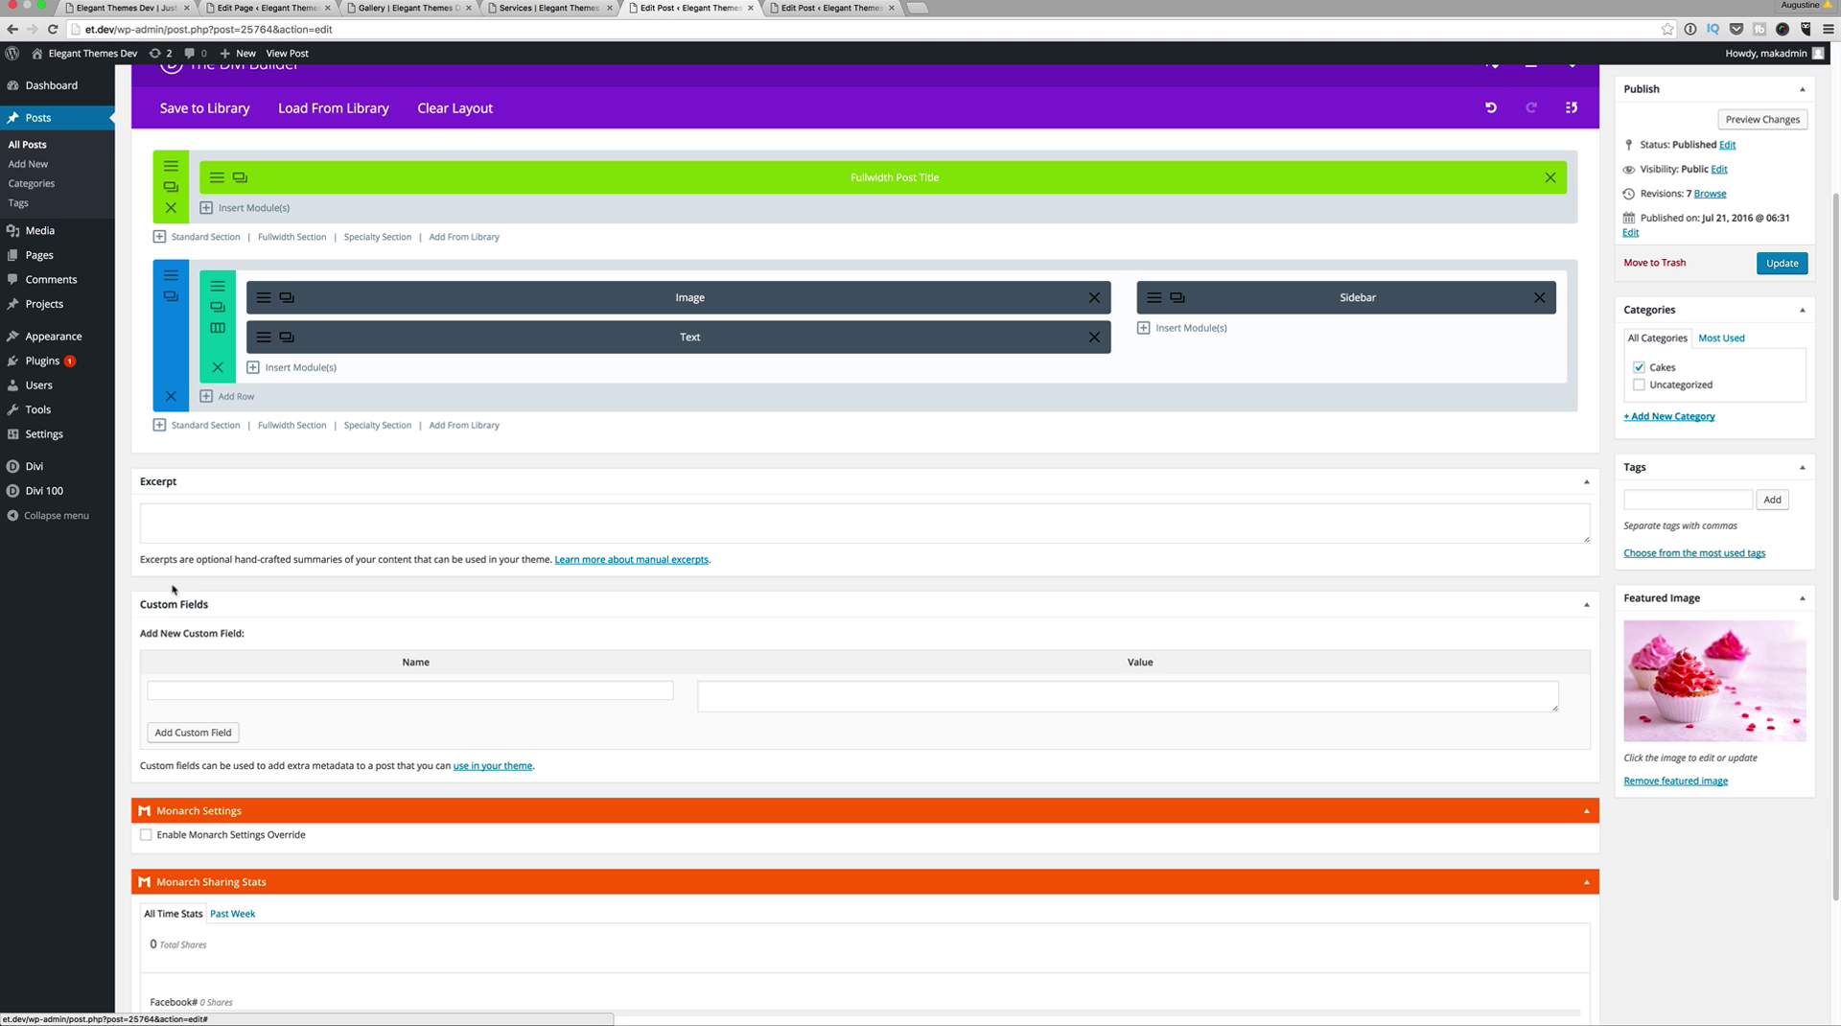
{"action": "left_click", "coordinate": [480, 426]}
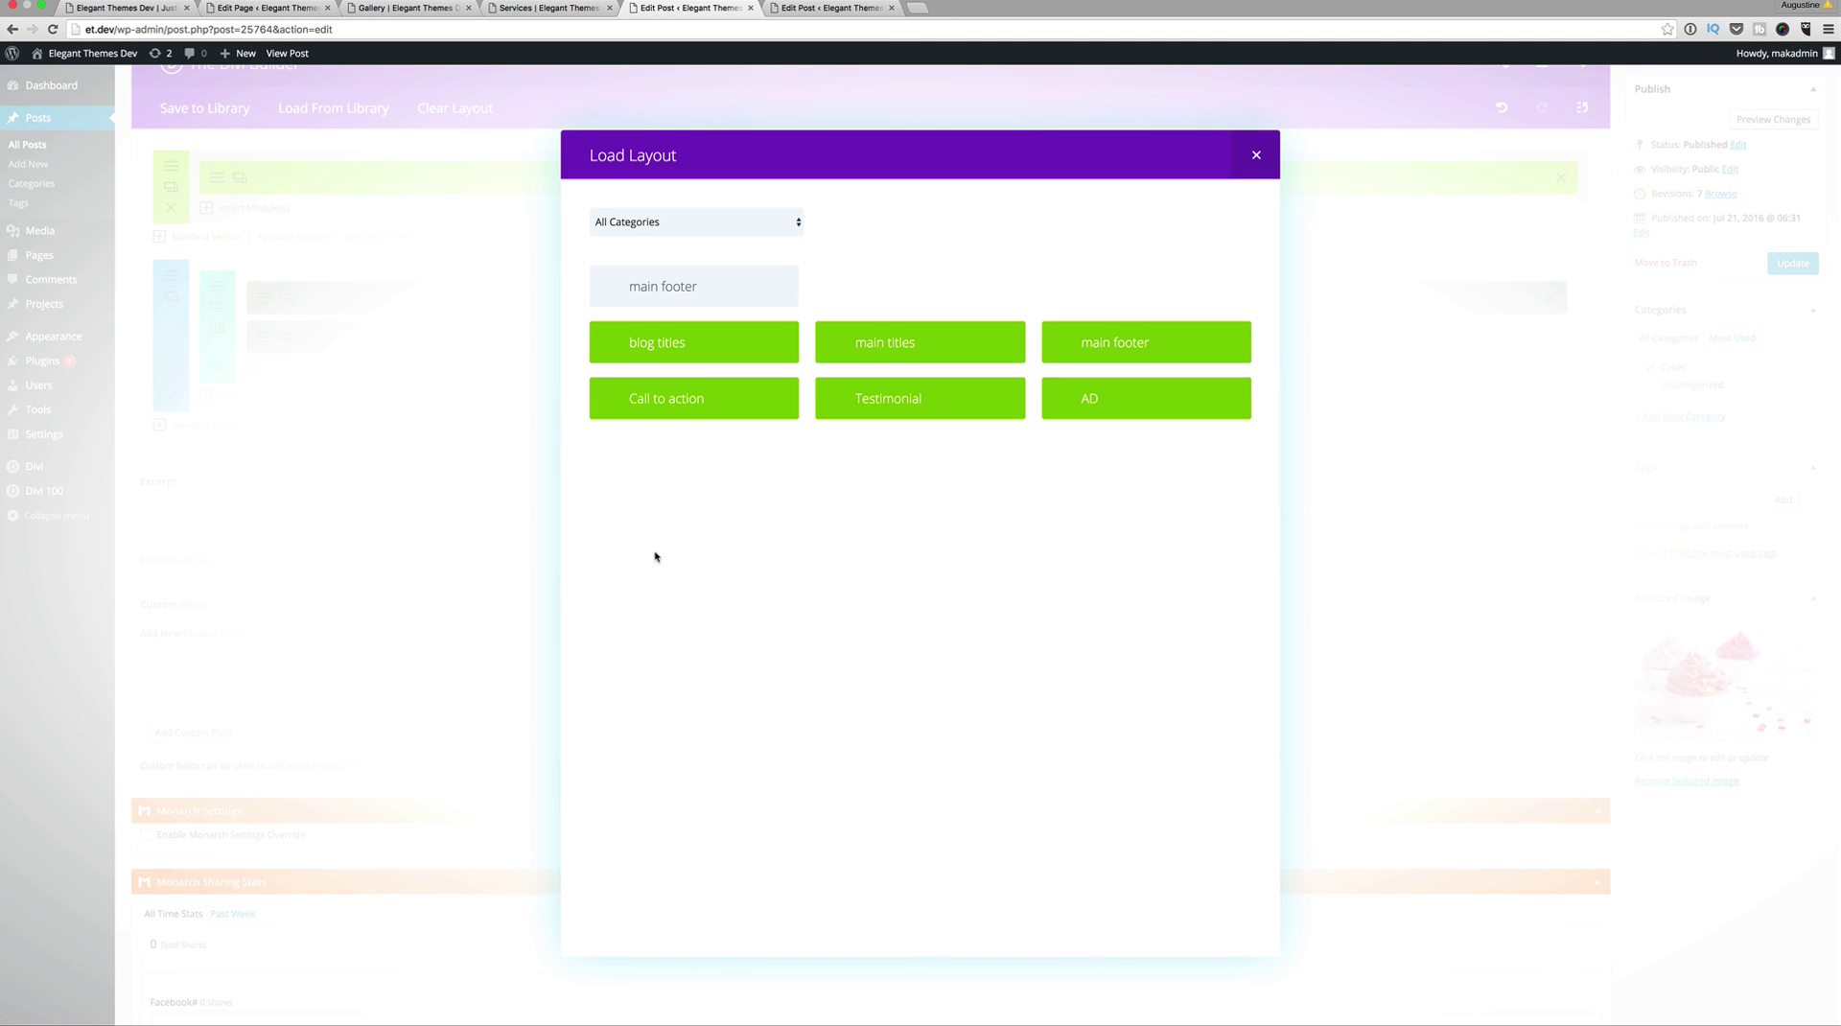
{"action": "left_click", "coordinate": [687, 402]}
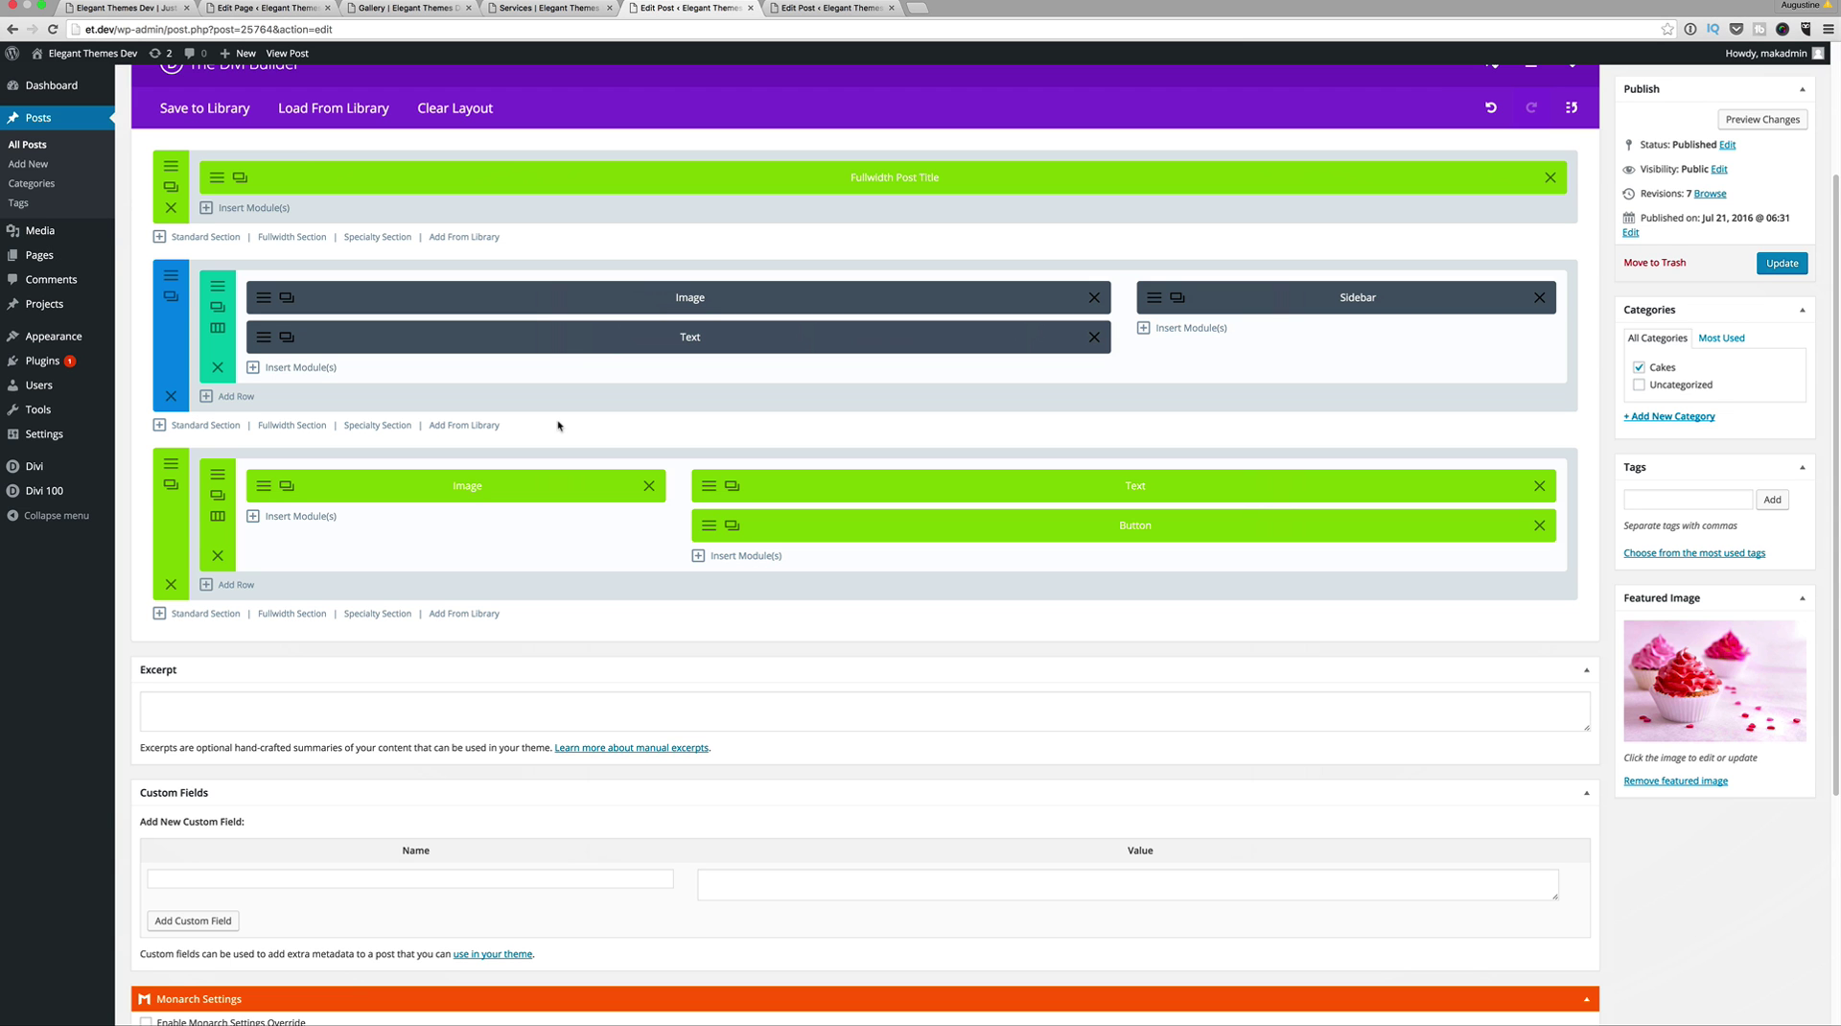
Step: Add the library AD banner above the post's image and text, then publish
{"action": "left_click", "coordinate": [483, 425]}
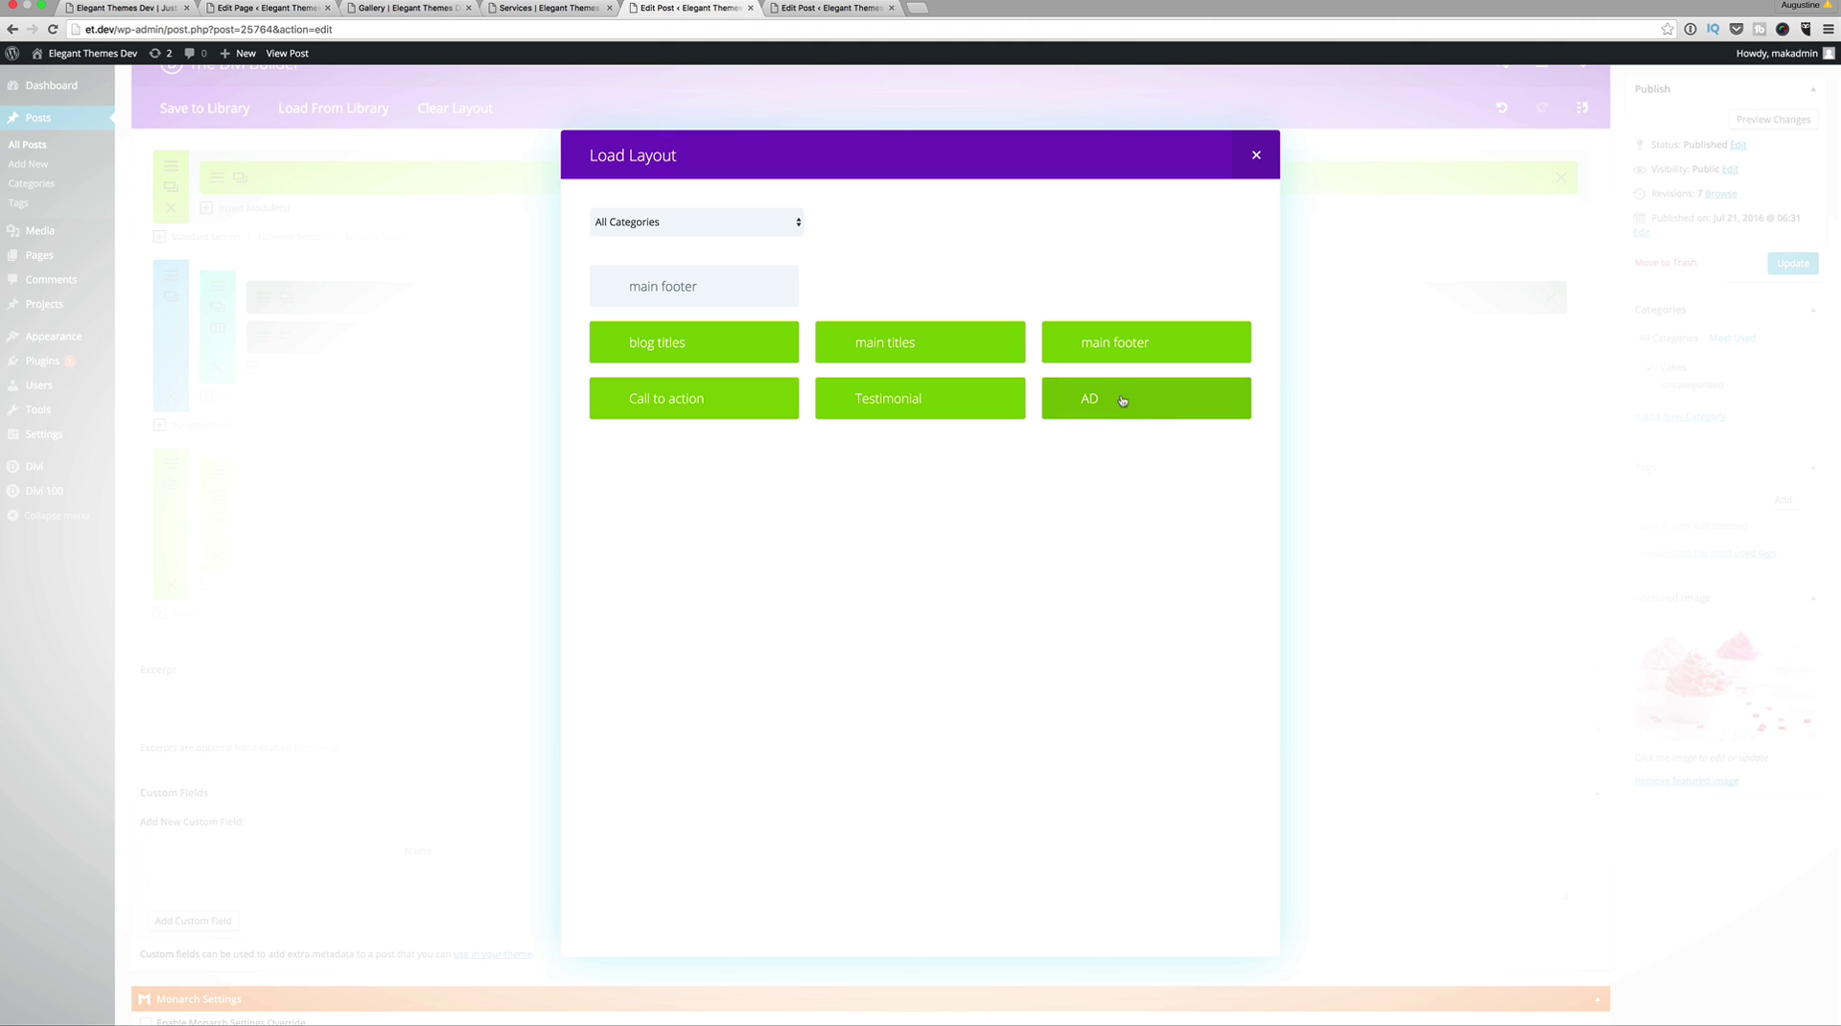
{"action": "left_click", "coordinate": [1123, 400]}
{"action": "left_click_drag", "start_coordinate": [177, 529], "coordinate": [197, 339]}
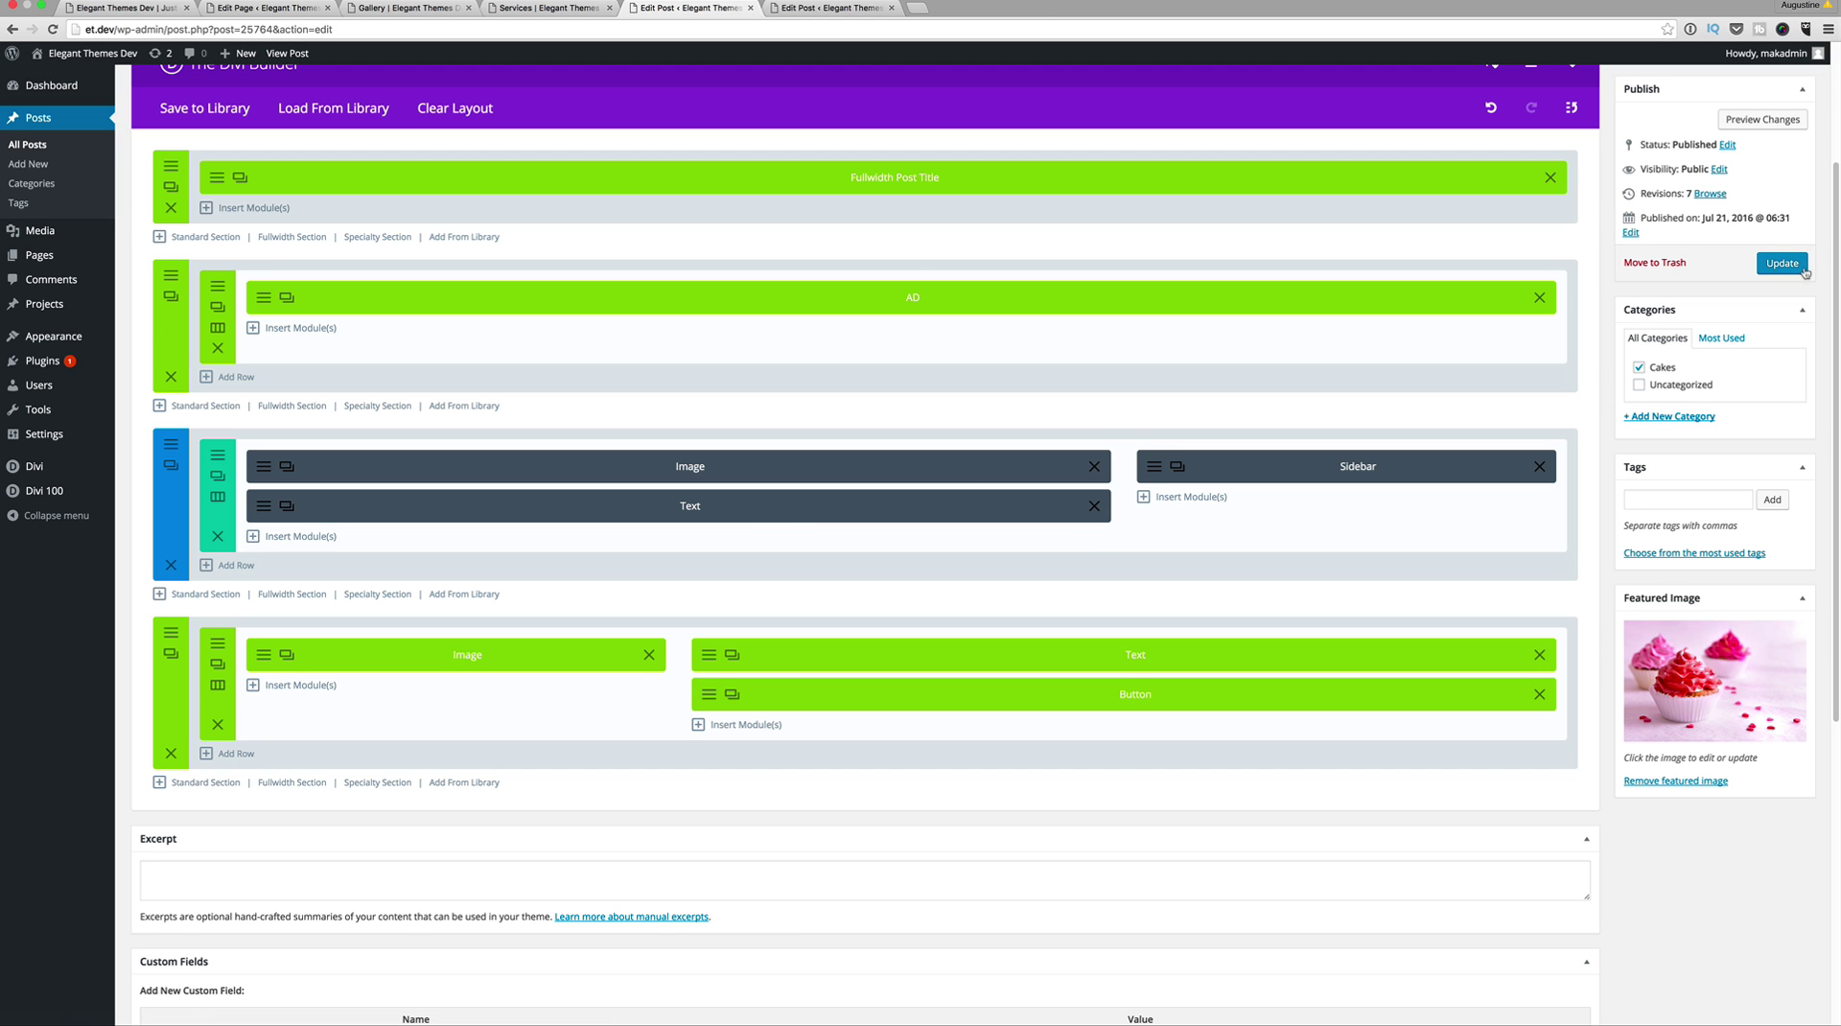
{"action": "left_click", "coordinate": [1785, 265]}
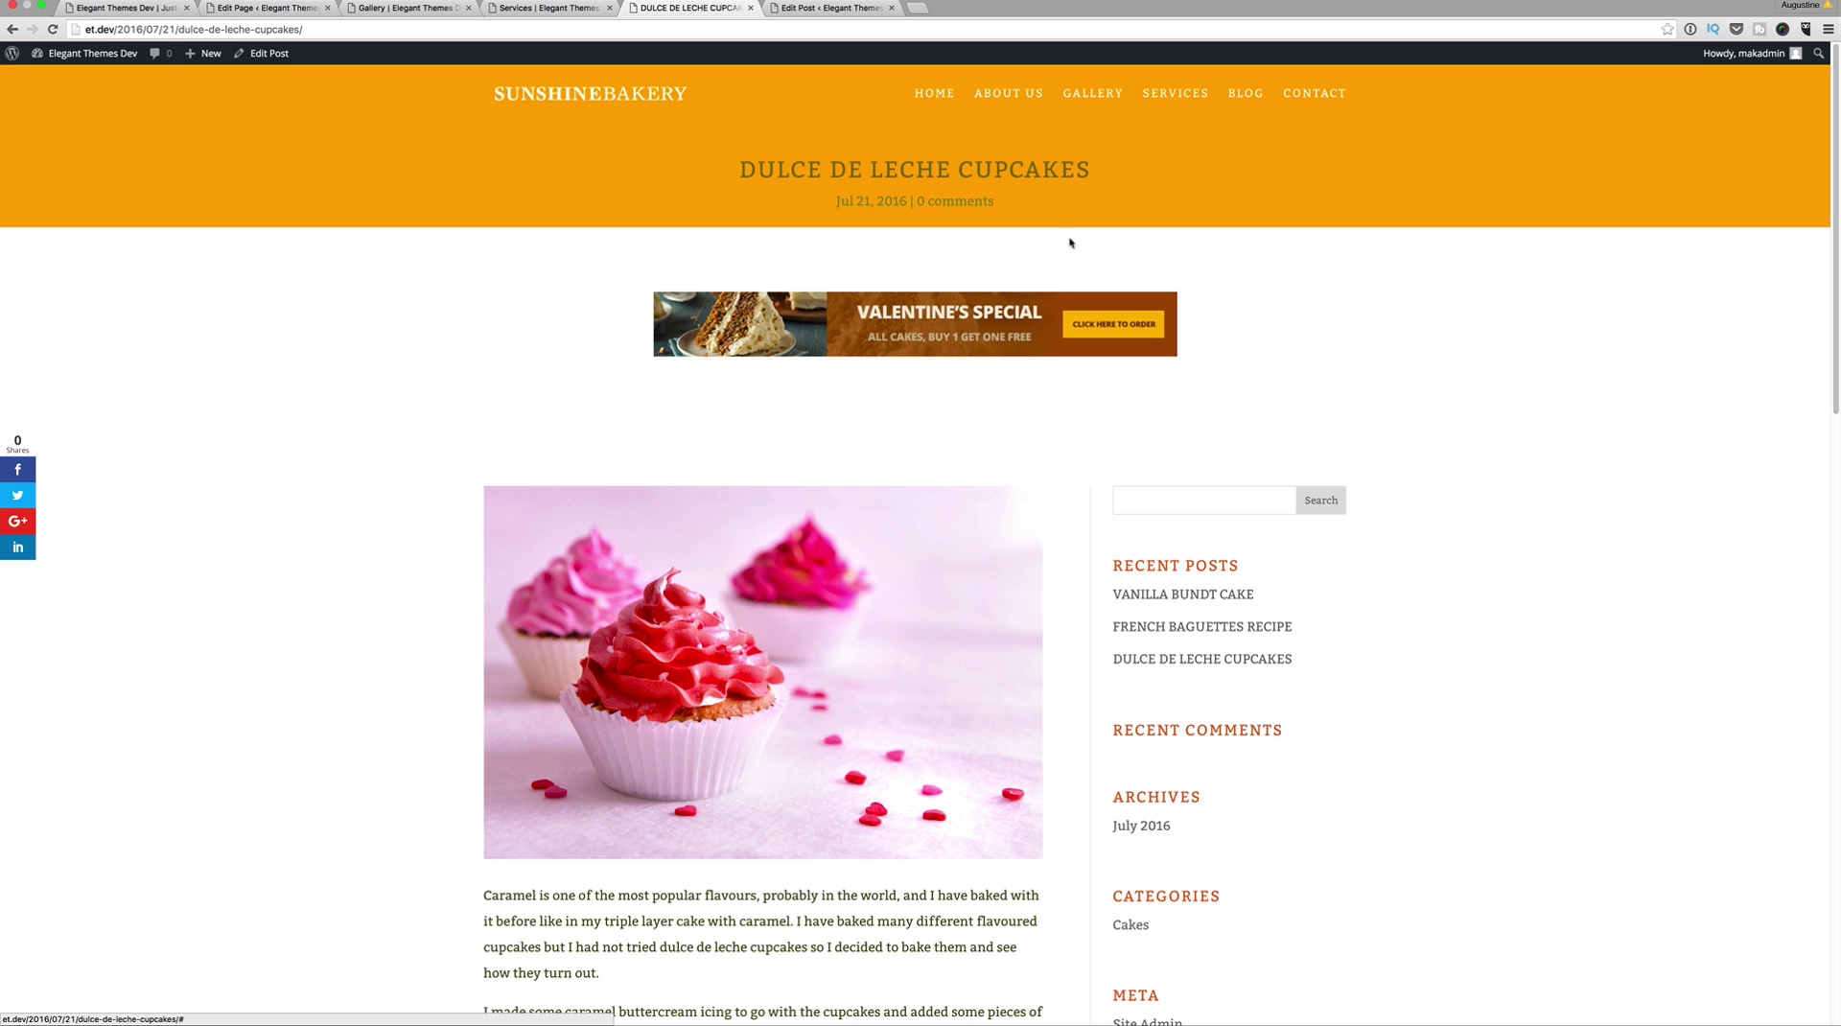
Step: Check the live cupcakes post's VIP banner offering 5 FREE recipes, then return to its builder
{"action": "scroll", "coordinate": [1005, 341], "scroll_direction": "down", "scroll_amount": 10}
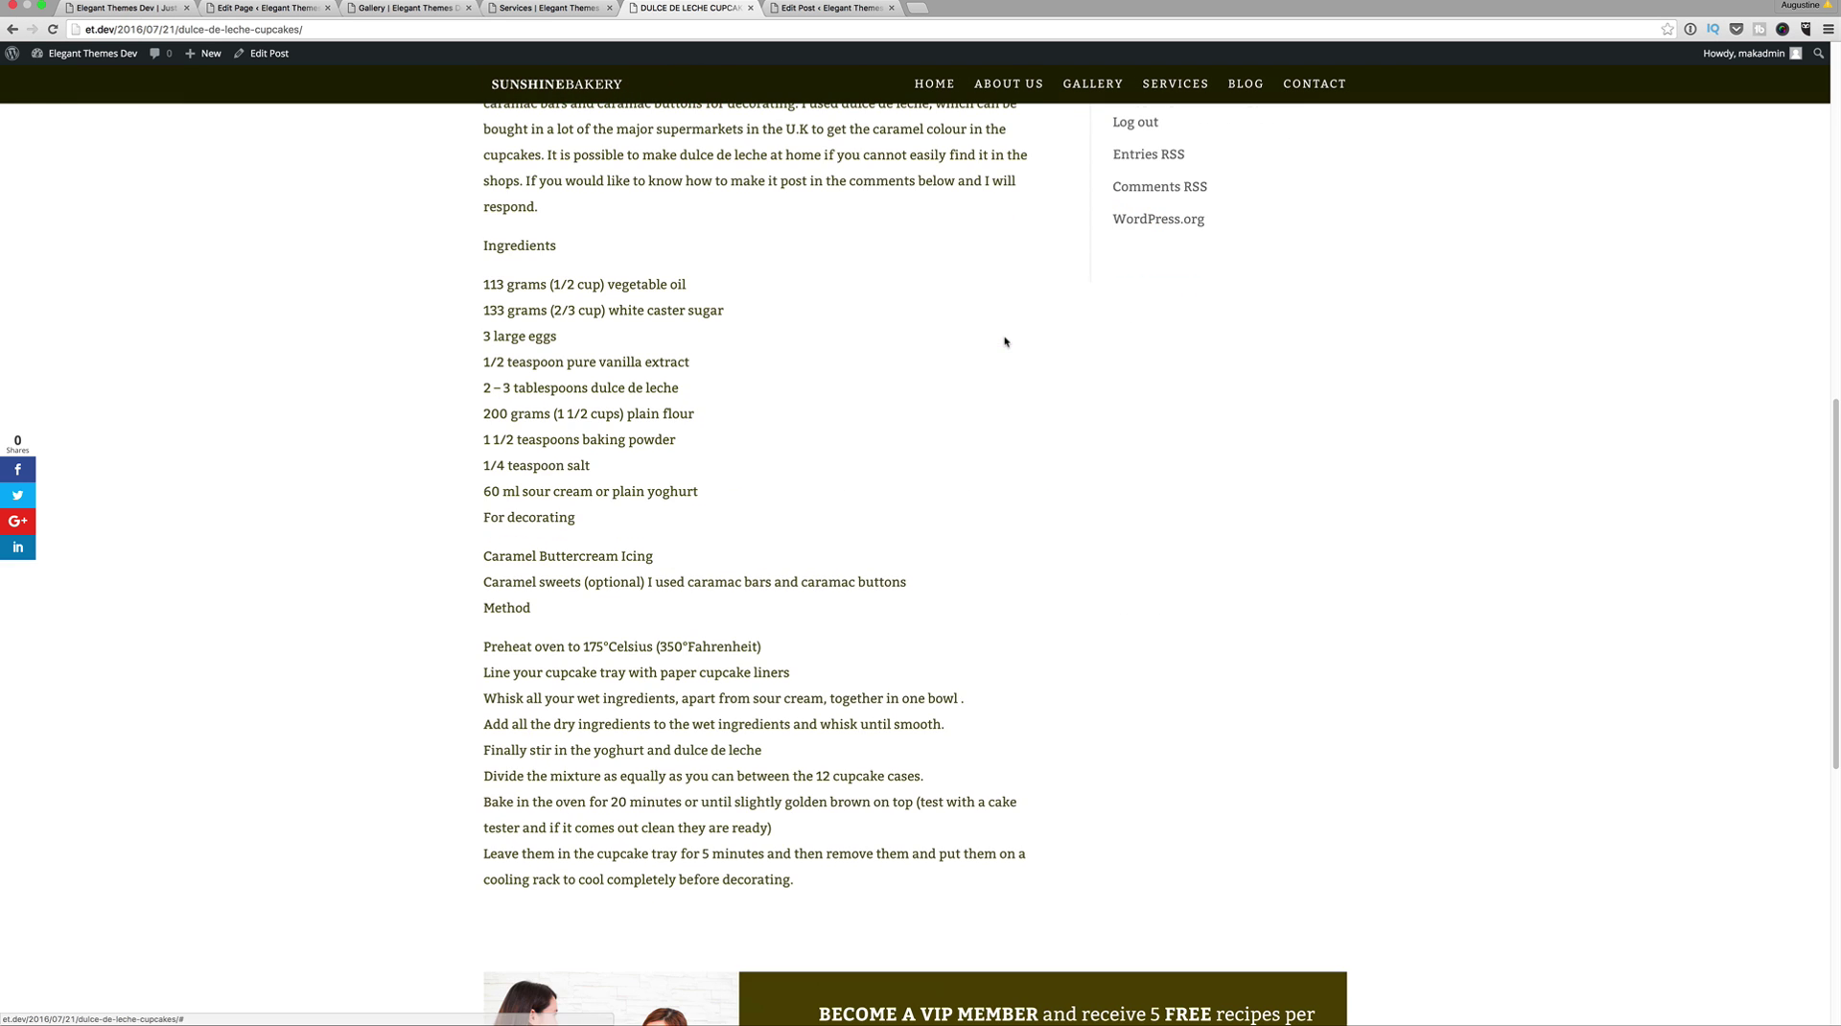
{"action": "scroll", "coordinate": [1005, 342], "scroll_direction": "down", "scroll_amount": 3}
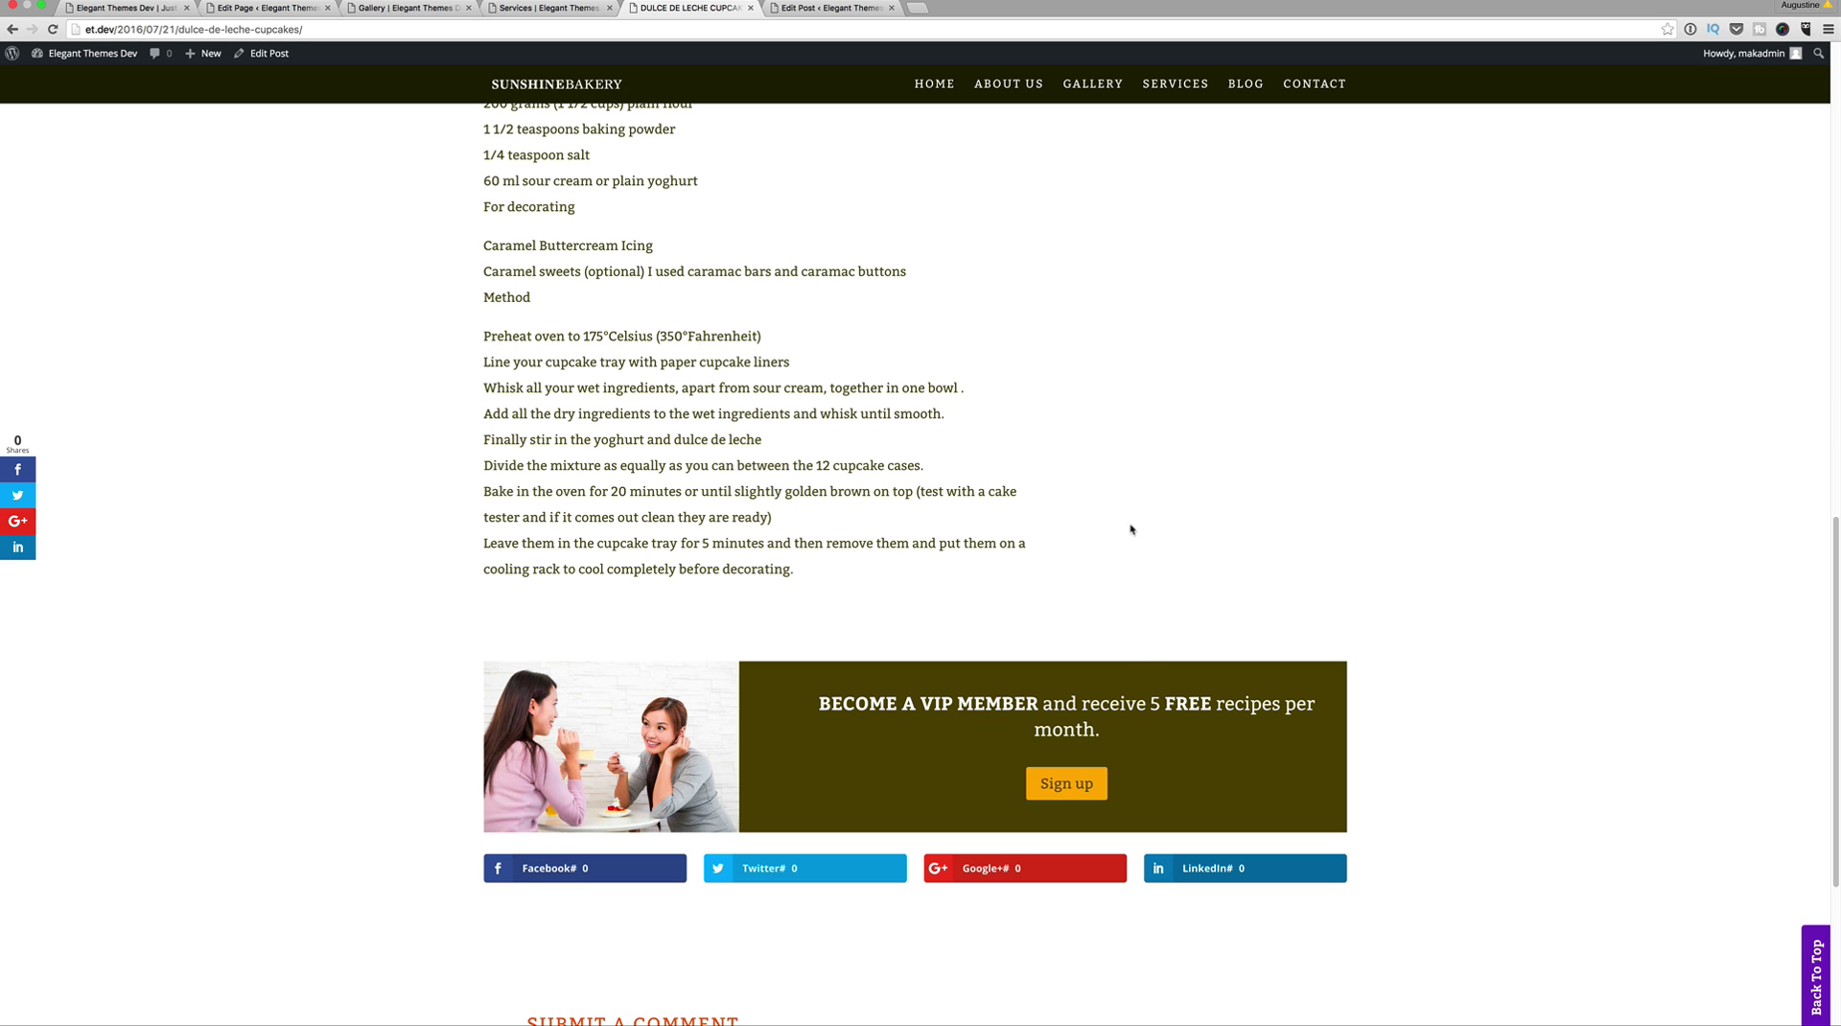
{"action": "scroll", "coordinate": [1160, 544], "scroll_direction": "up", "scroll_amount": 15}
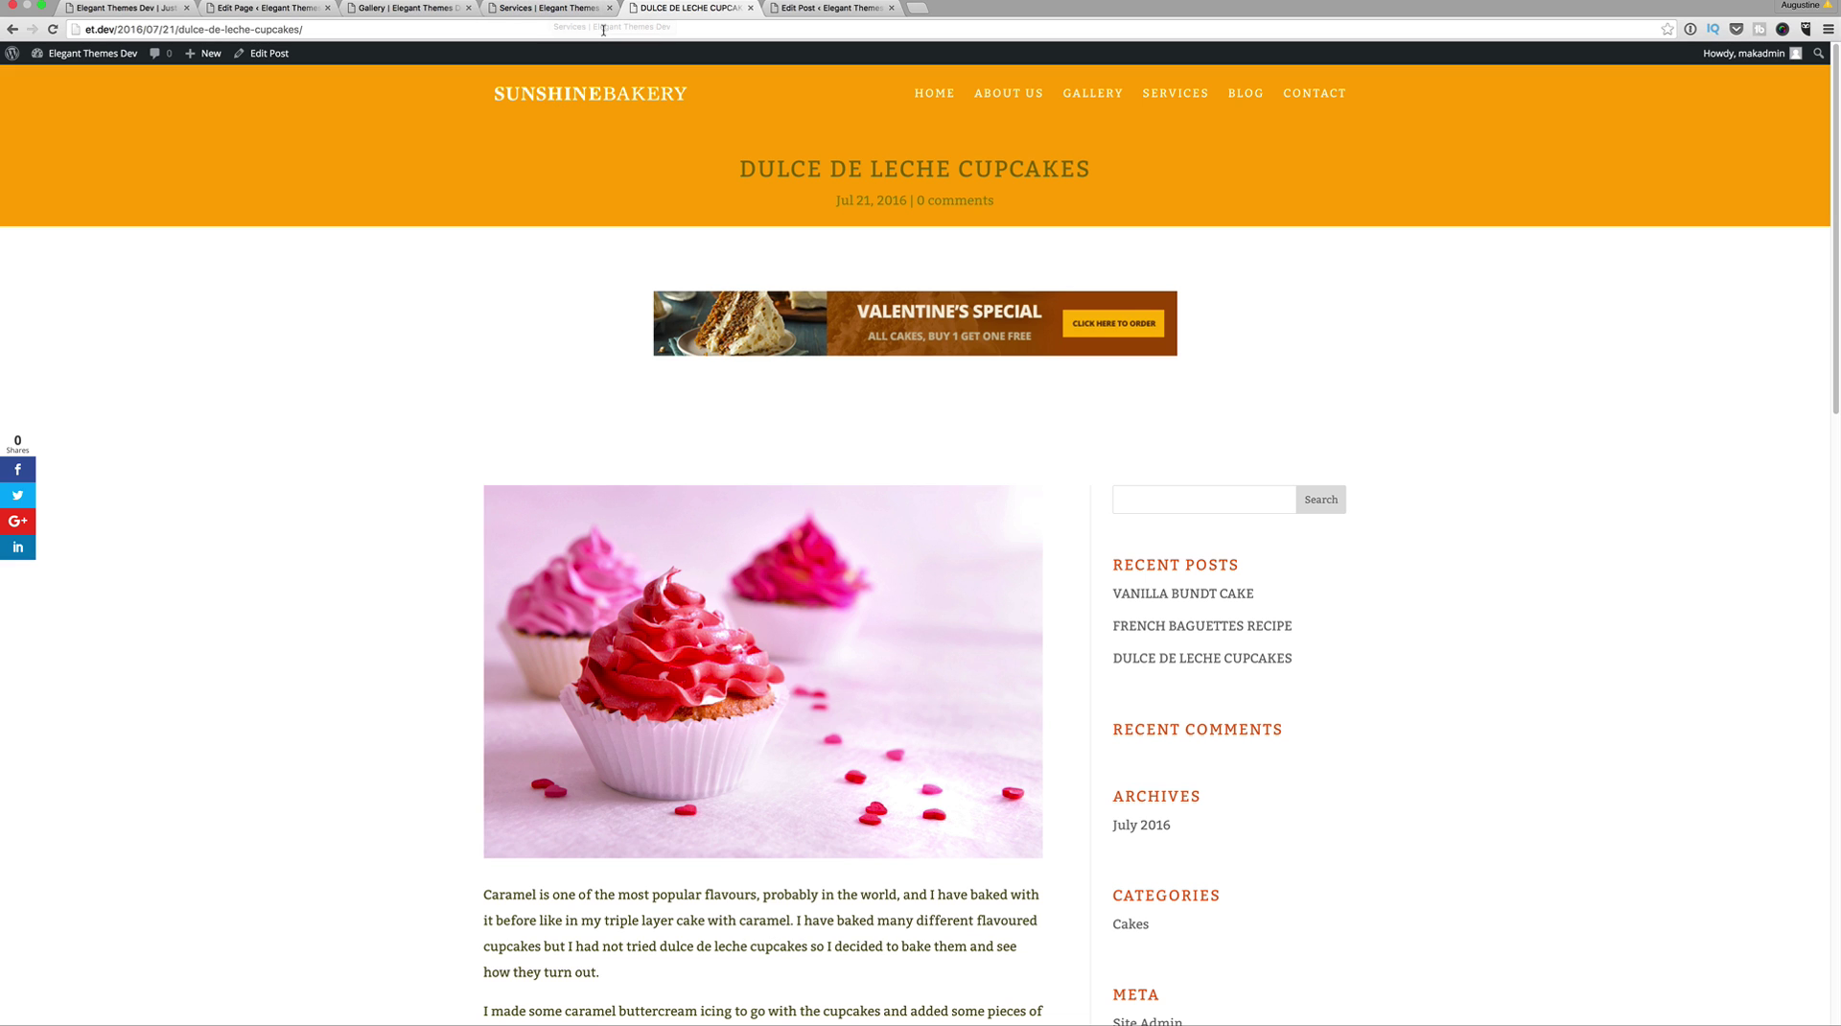
{"action": "scroll", "coordinate": [765, 477], "scroll_direction": "down", "scroll_amount": 10}
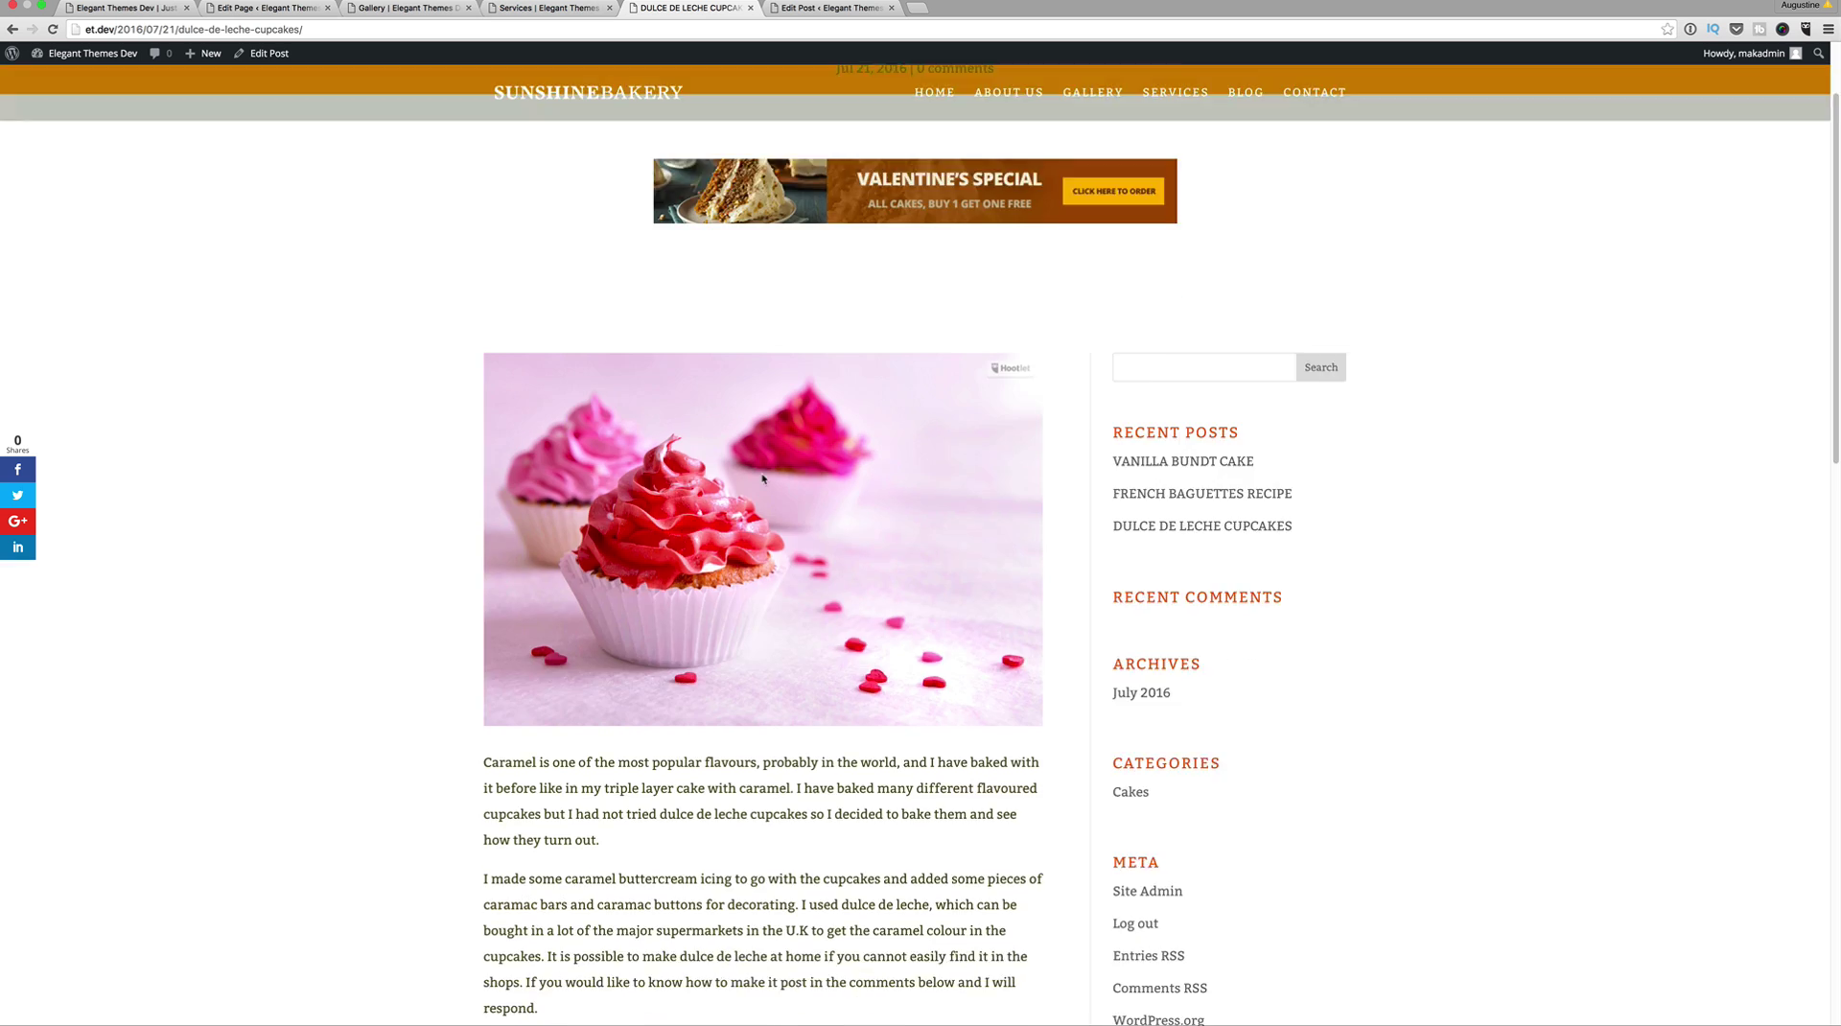
{"action": "scroll", "coordinate": [764, 478], "scroll_direction": "down", "scroll_amount": 3}
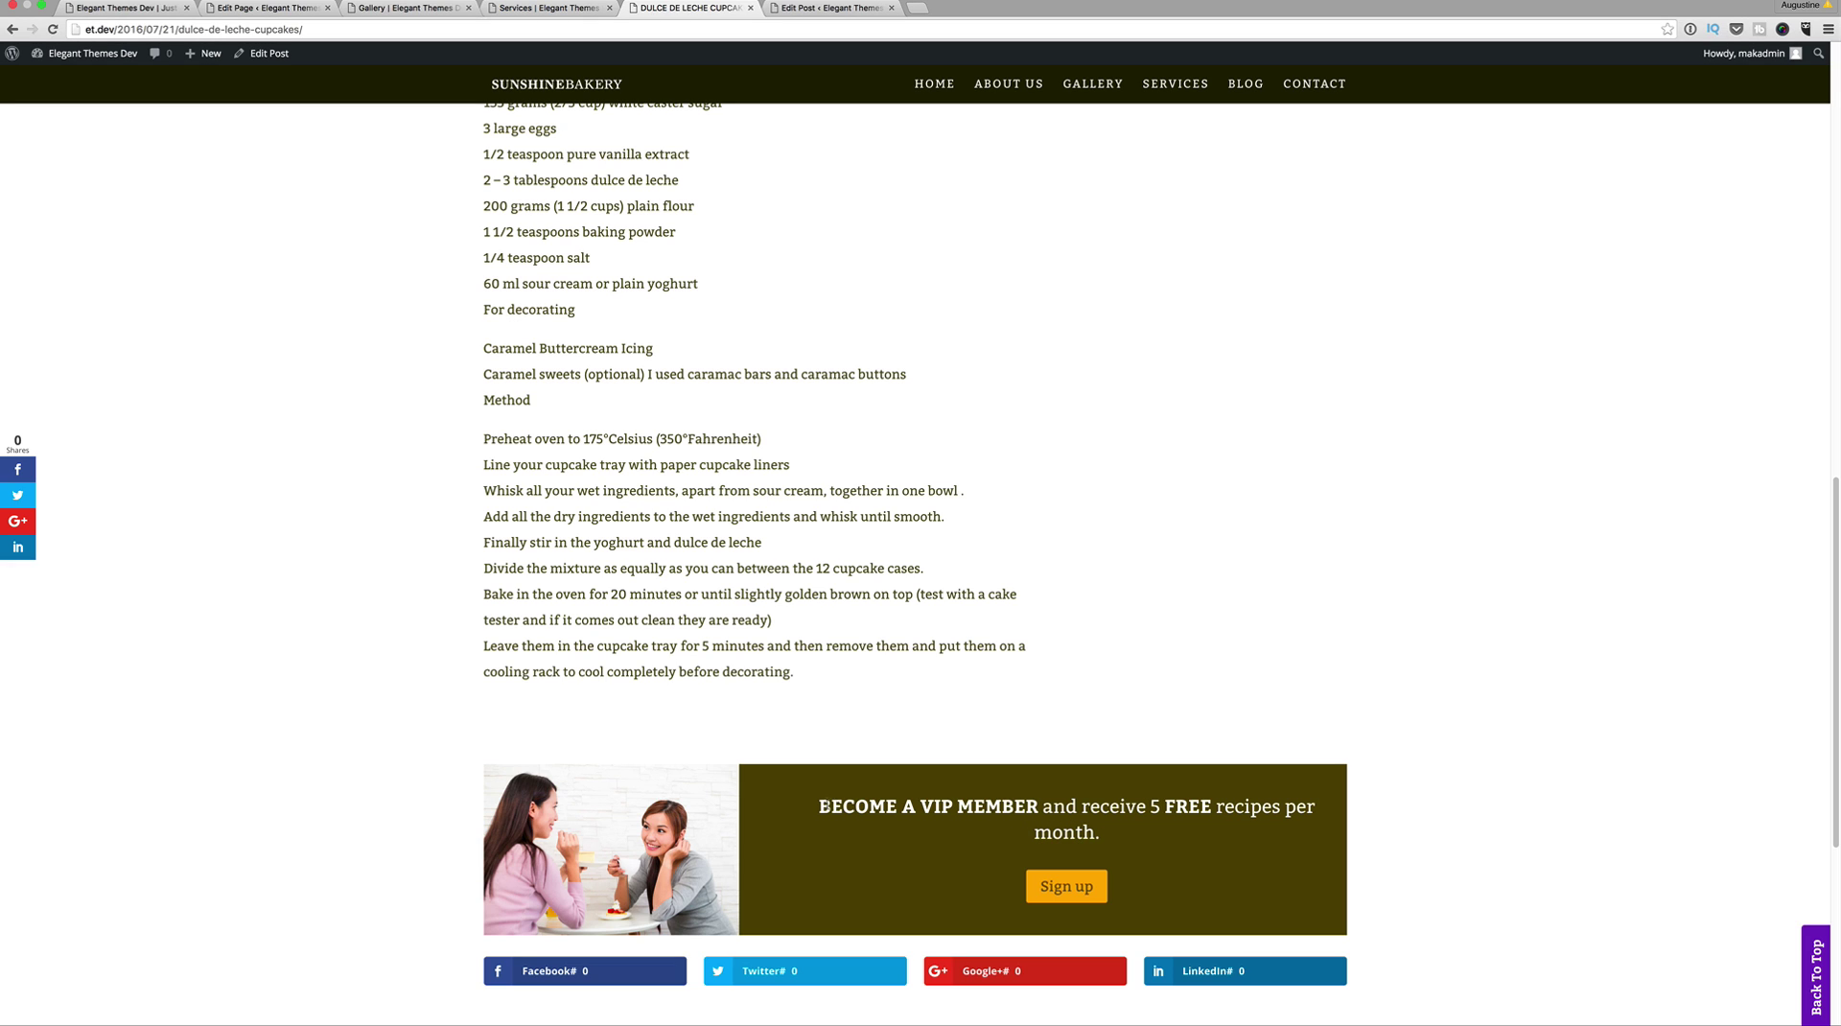
{"action": "left_click_drag", "start_coordinate": [821, 806], "coordinate": [1129, 842]}
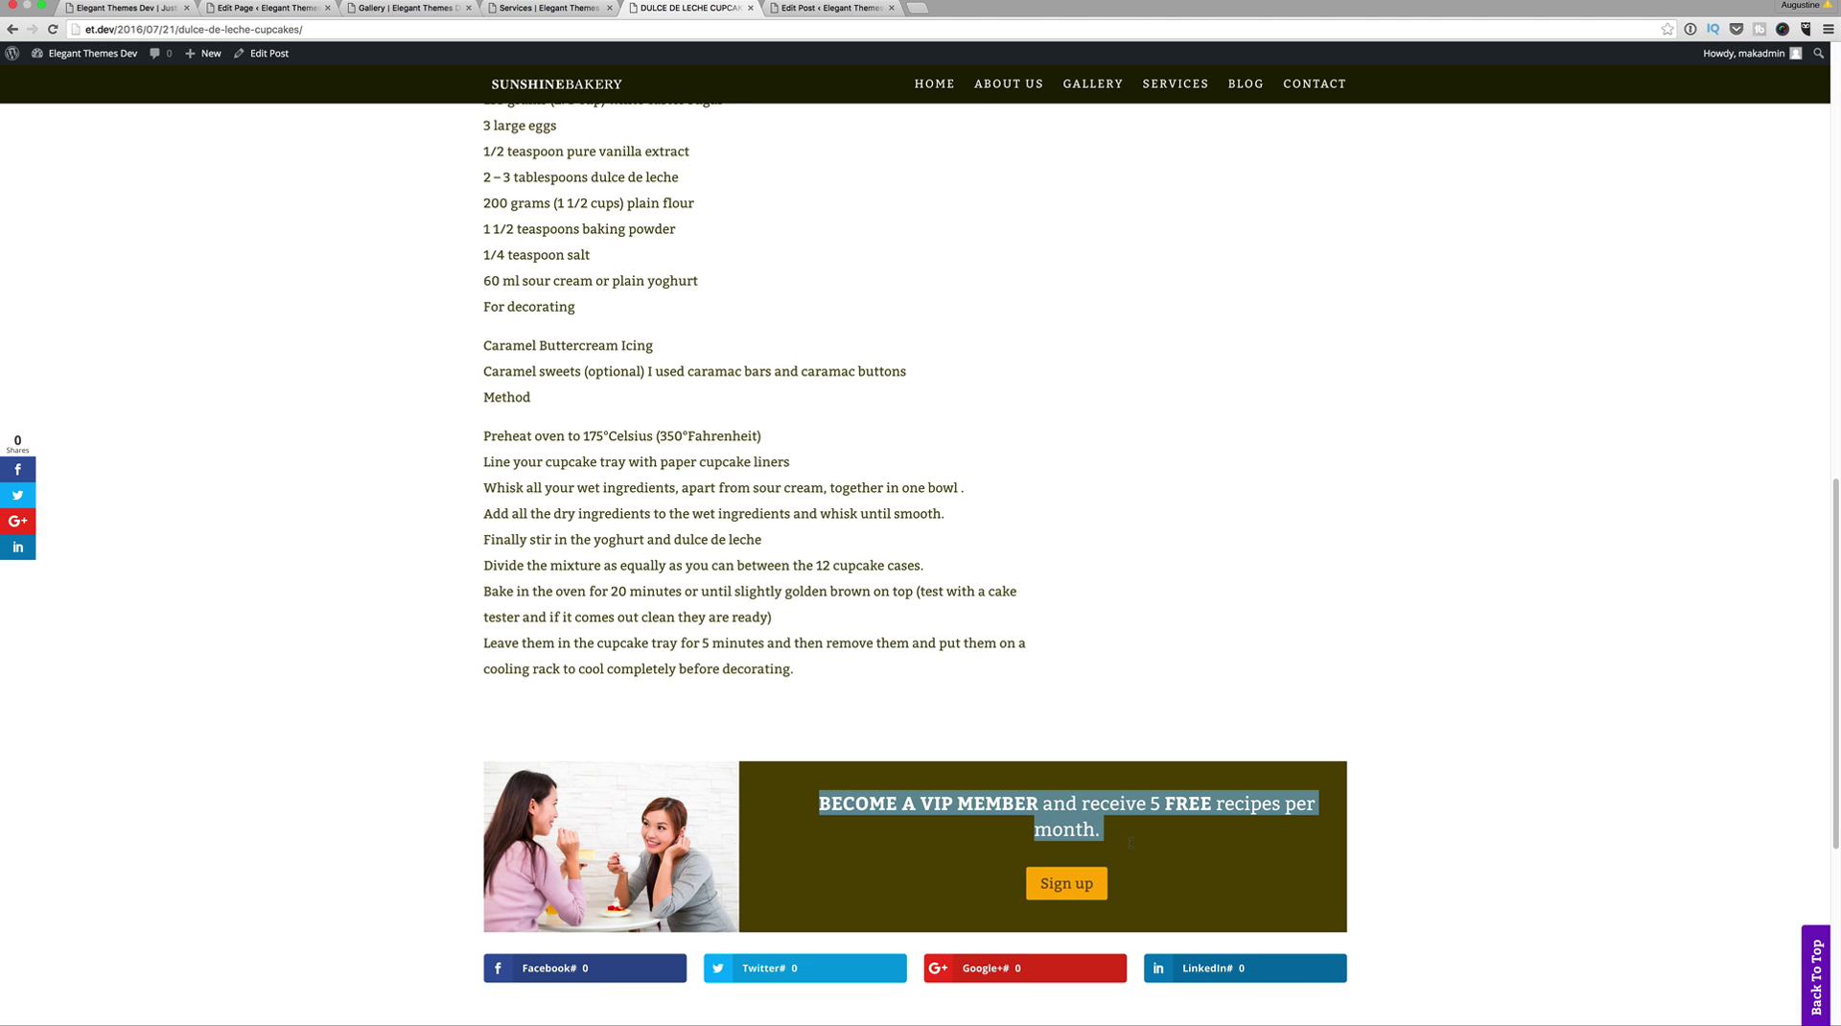
{"action": "key", "text": "super+bracketleft"}
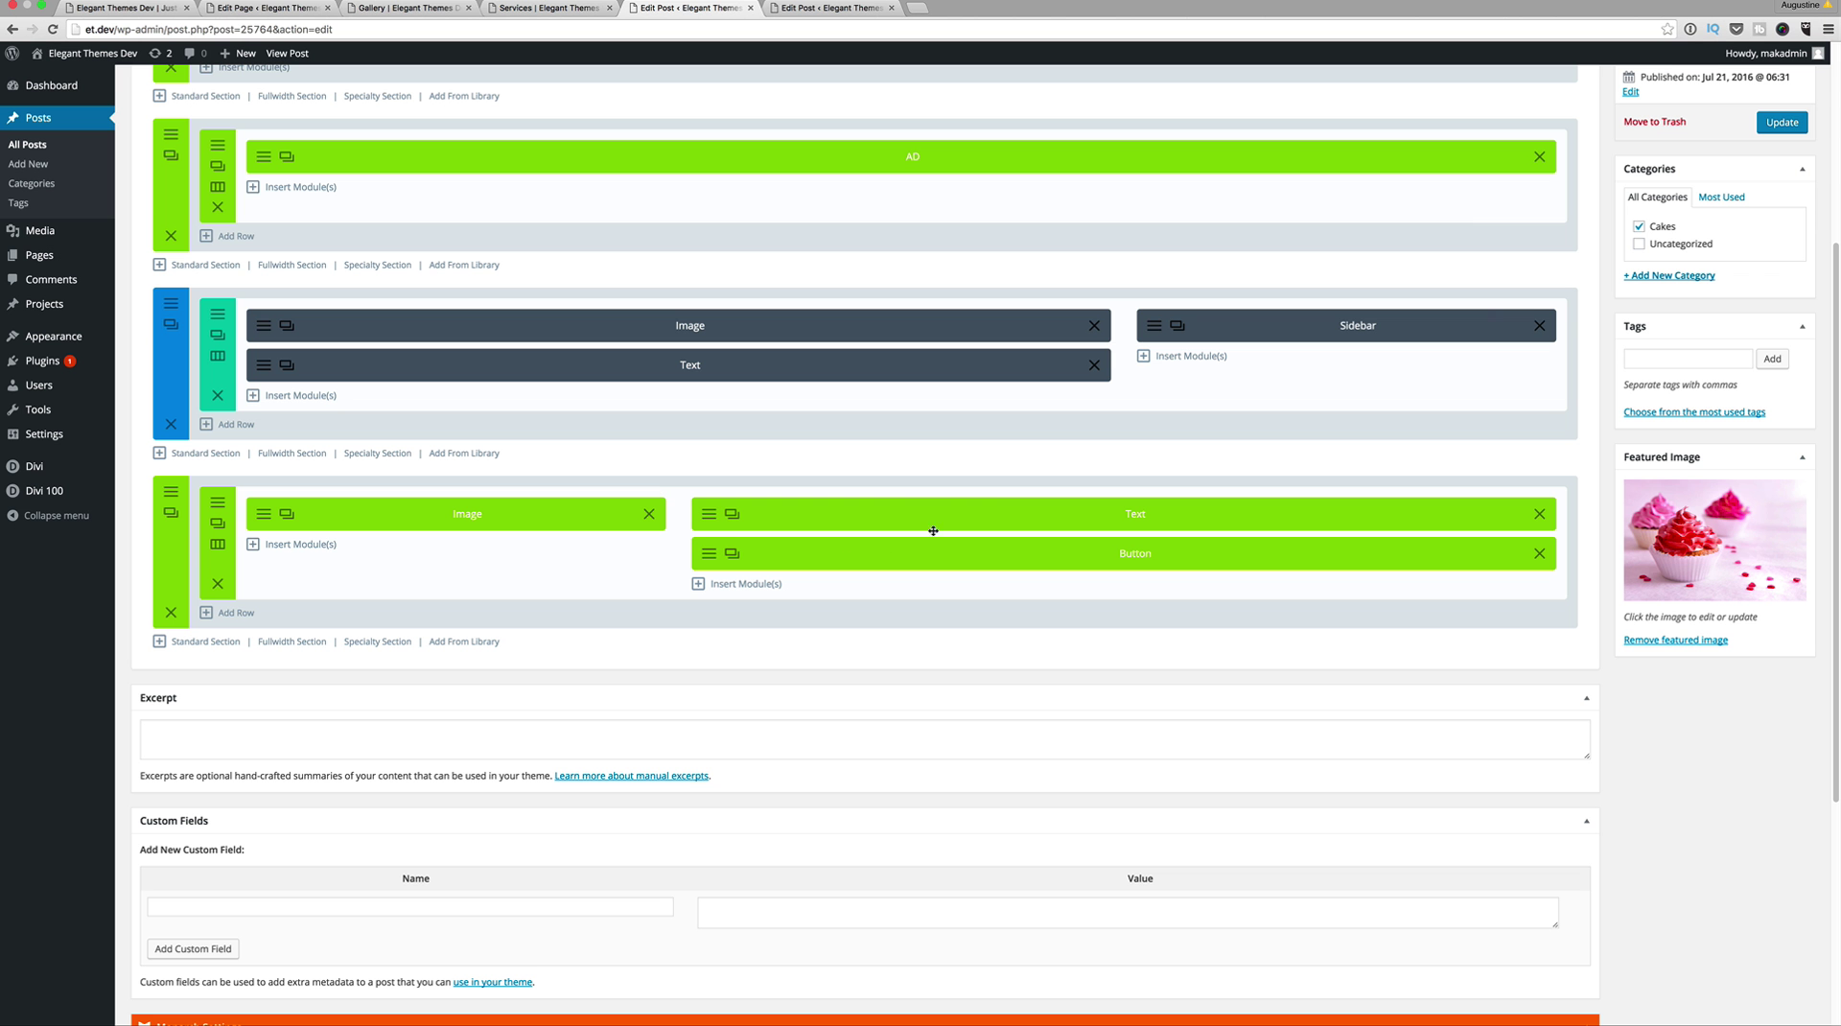
Step: Change the VIP banner offer to 10 FREE recipes with the 10 bold, and update the post
{"action": "left_click", "coordinate": [712, 518]}
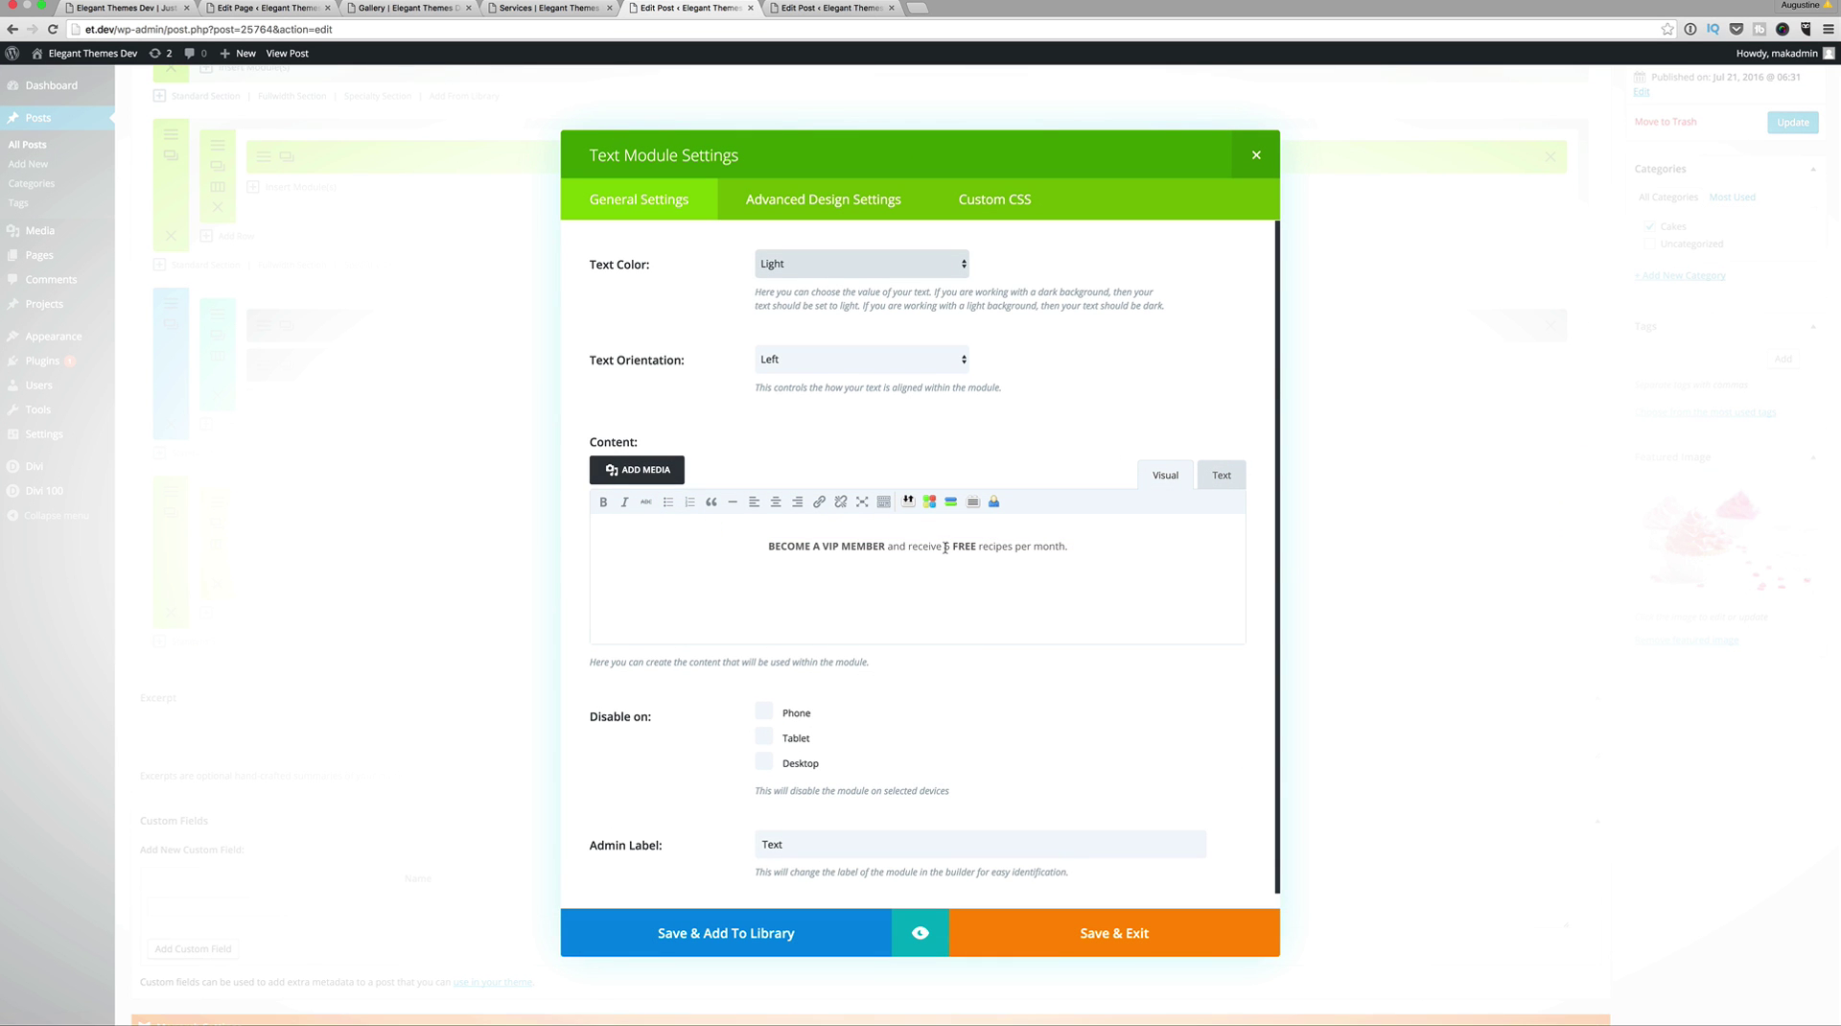
{"action": "type", "text": "10"}
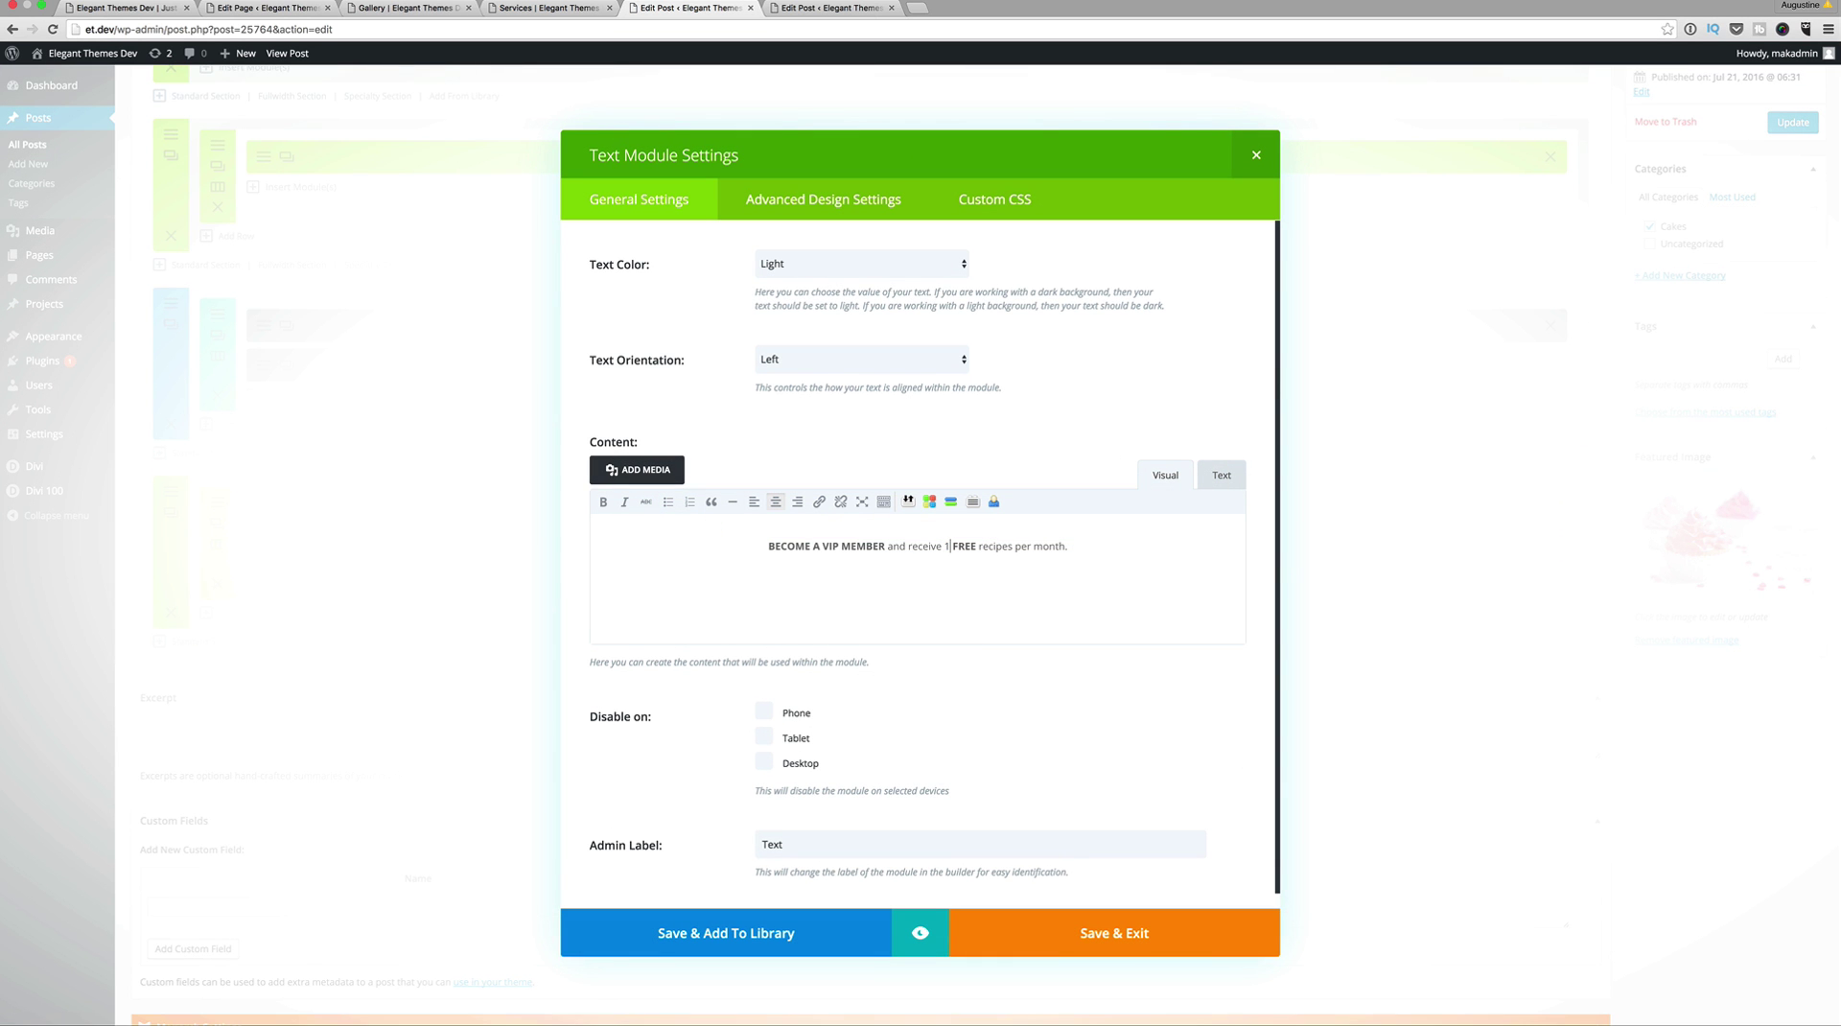
{"action": "left_click_drag", "start_coordinate": [940, 547], "coordinate": [954, 549]}
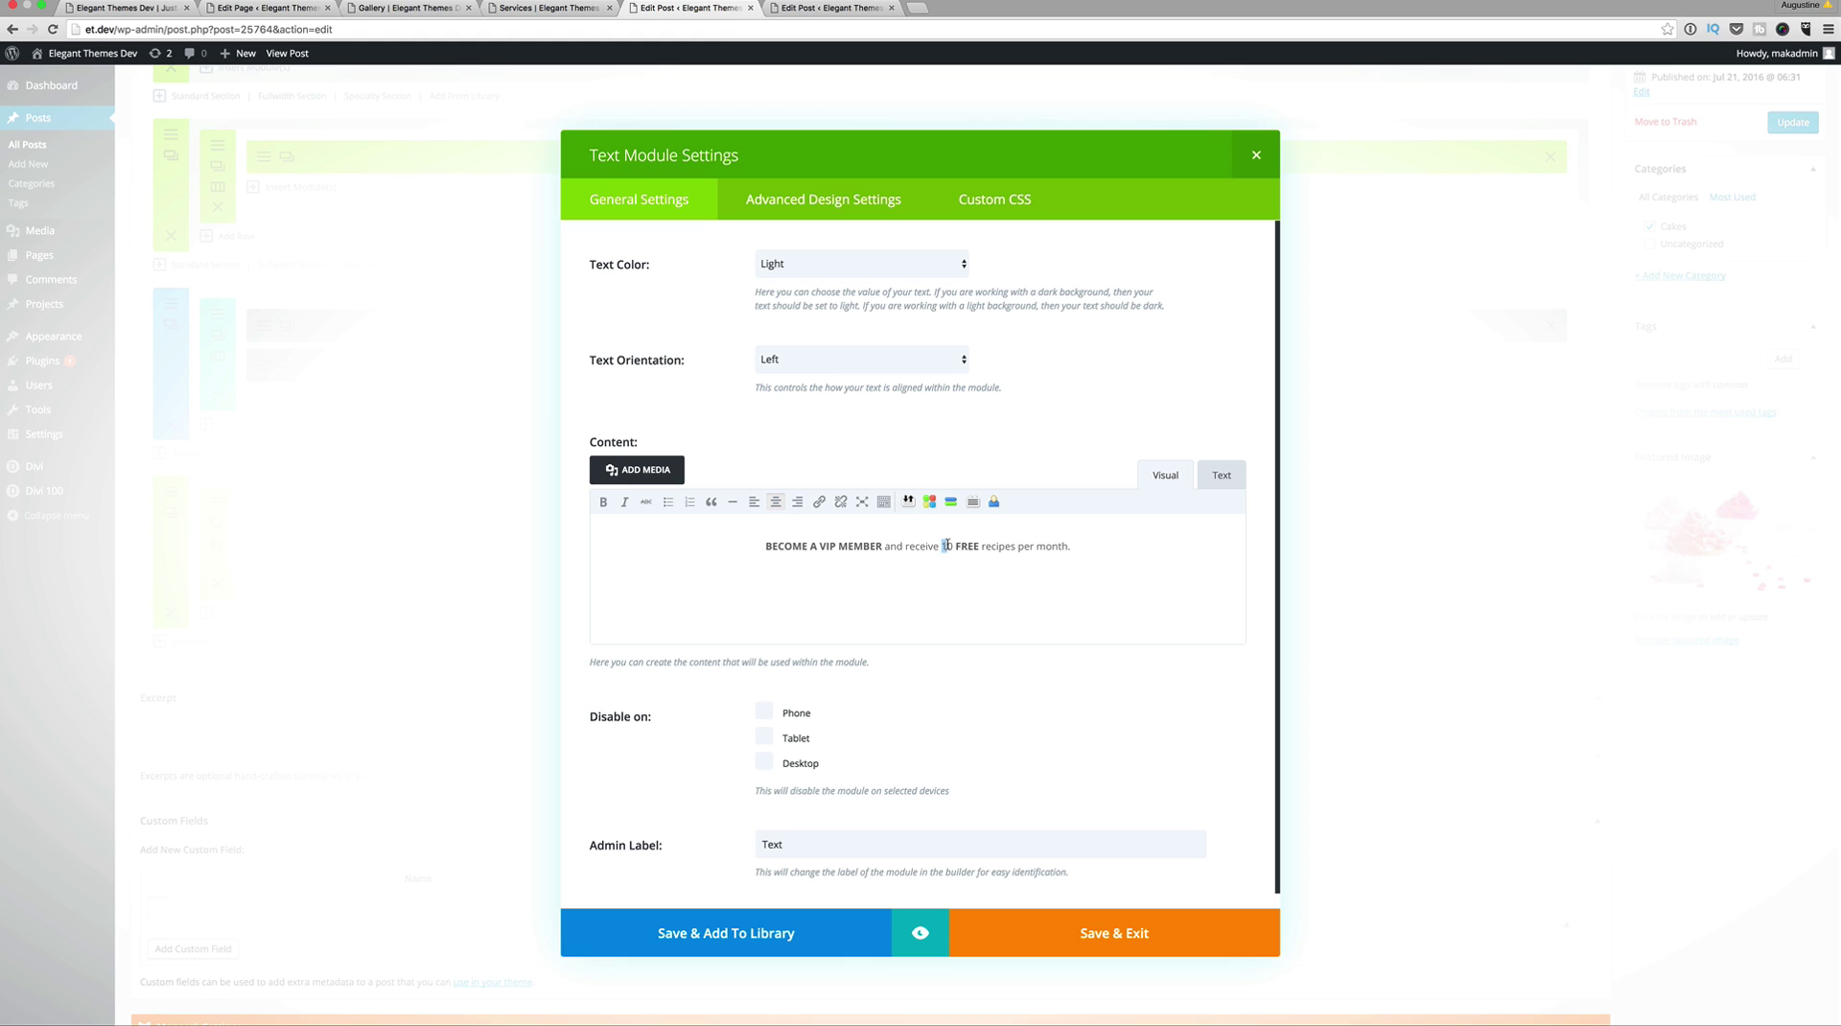
{"action": "left_click", "coordinate": [603, 501]}
{"action": "left_click", "coordinate": [988, 573]}
{"action": "left_click", "coordinate": [1143, 934]}
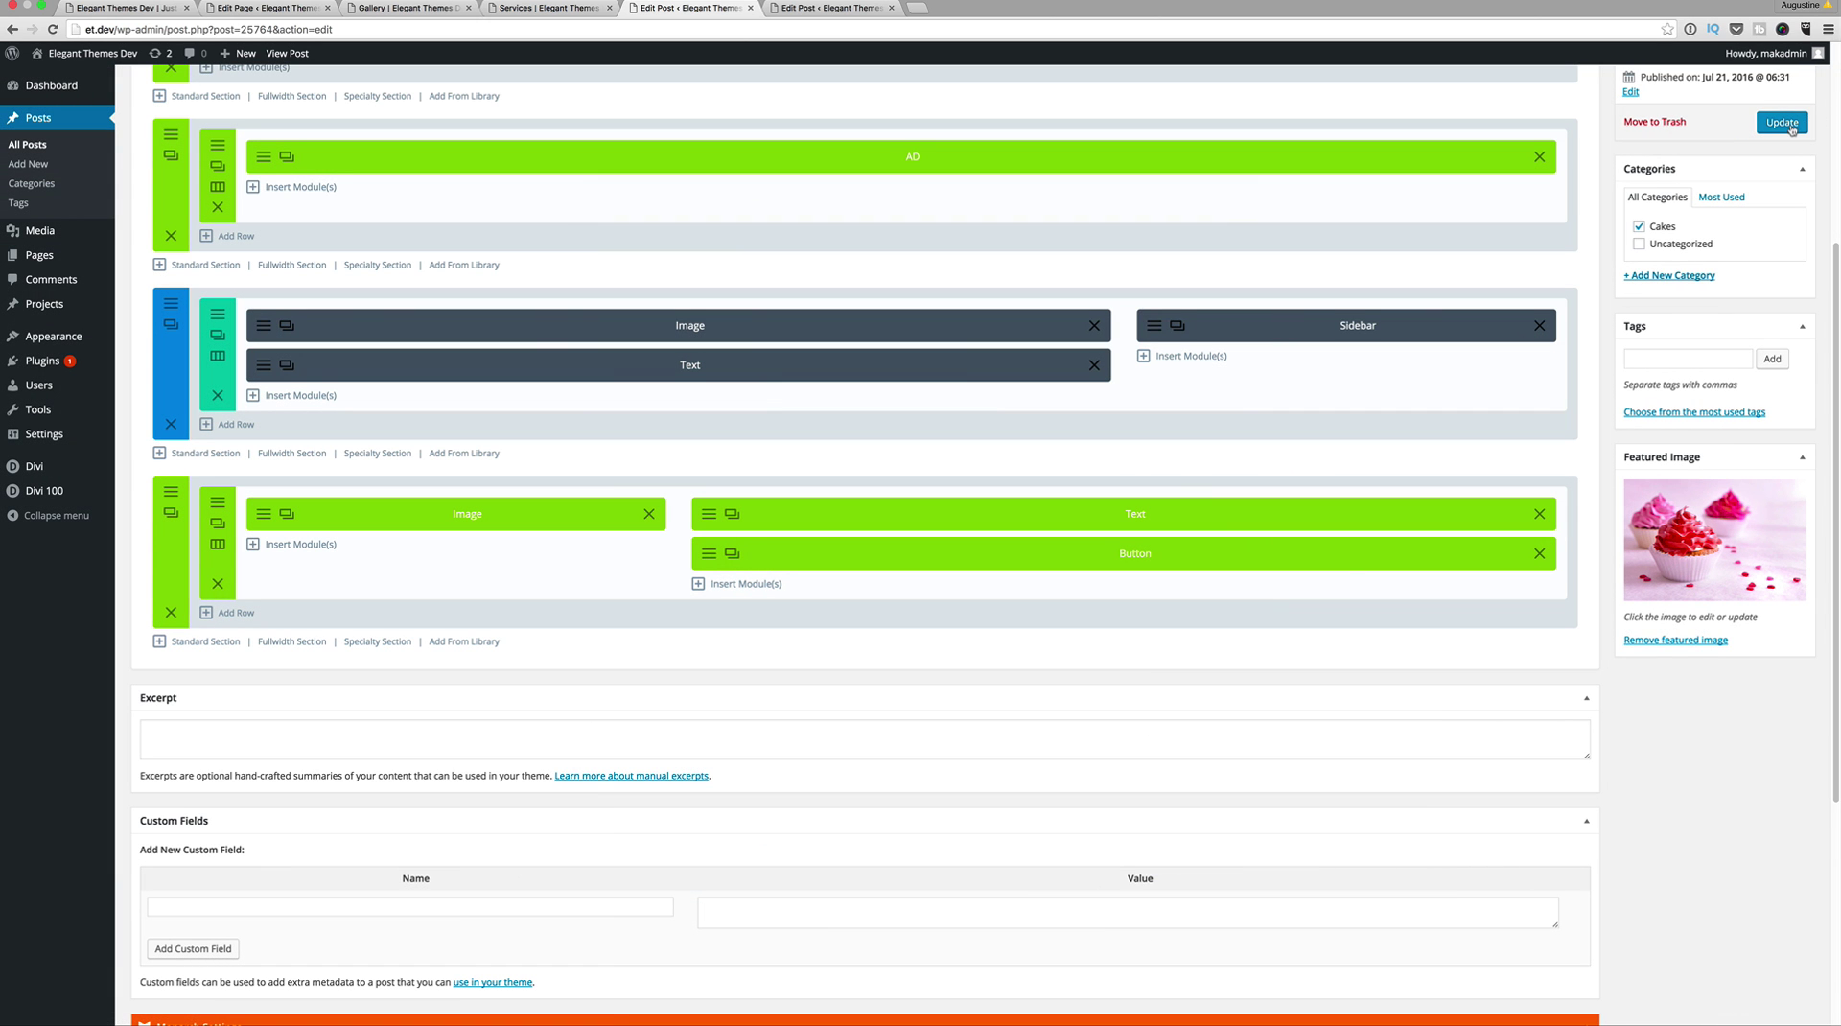
{"action": "left_click", "coordinate": [1792, 128]}
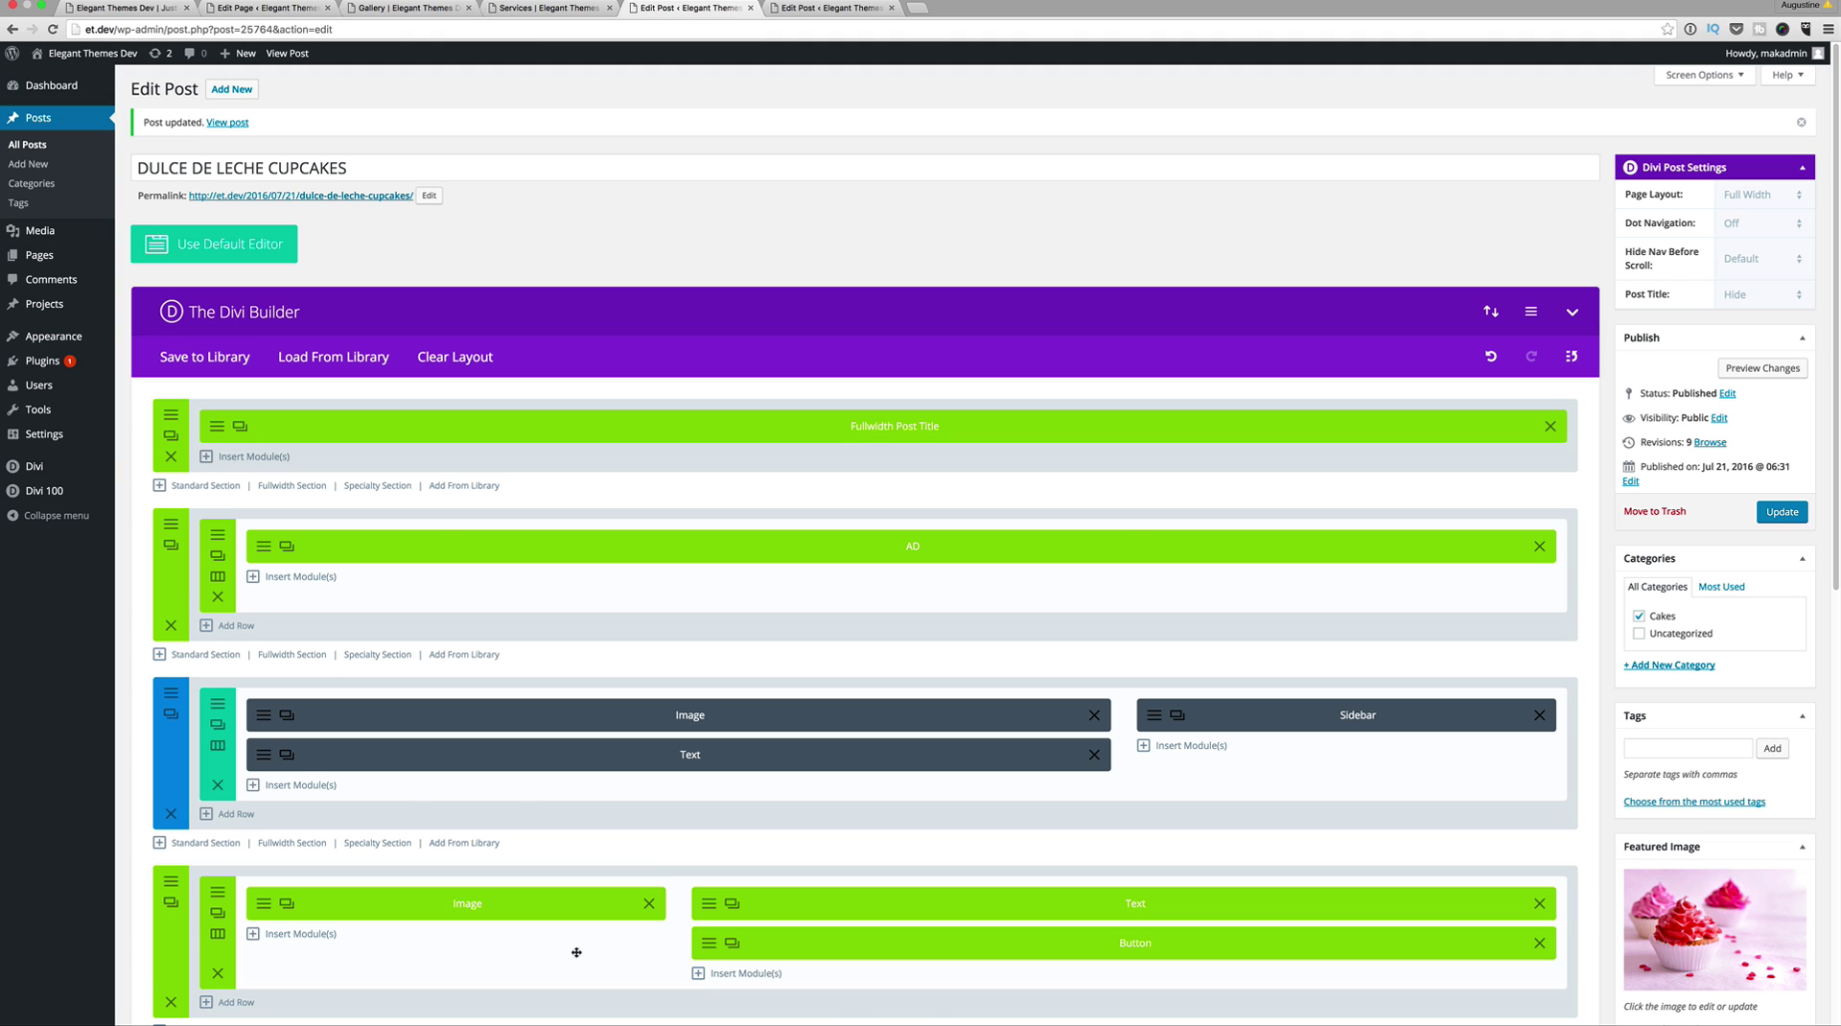
Step: Append the library 'Call to action' section to the French Baguettes Recipe post and publish it
{"action": "left_click", "coordinate": [833, 9]}
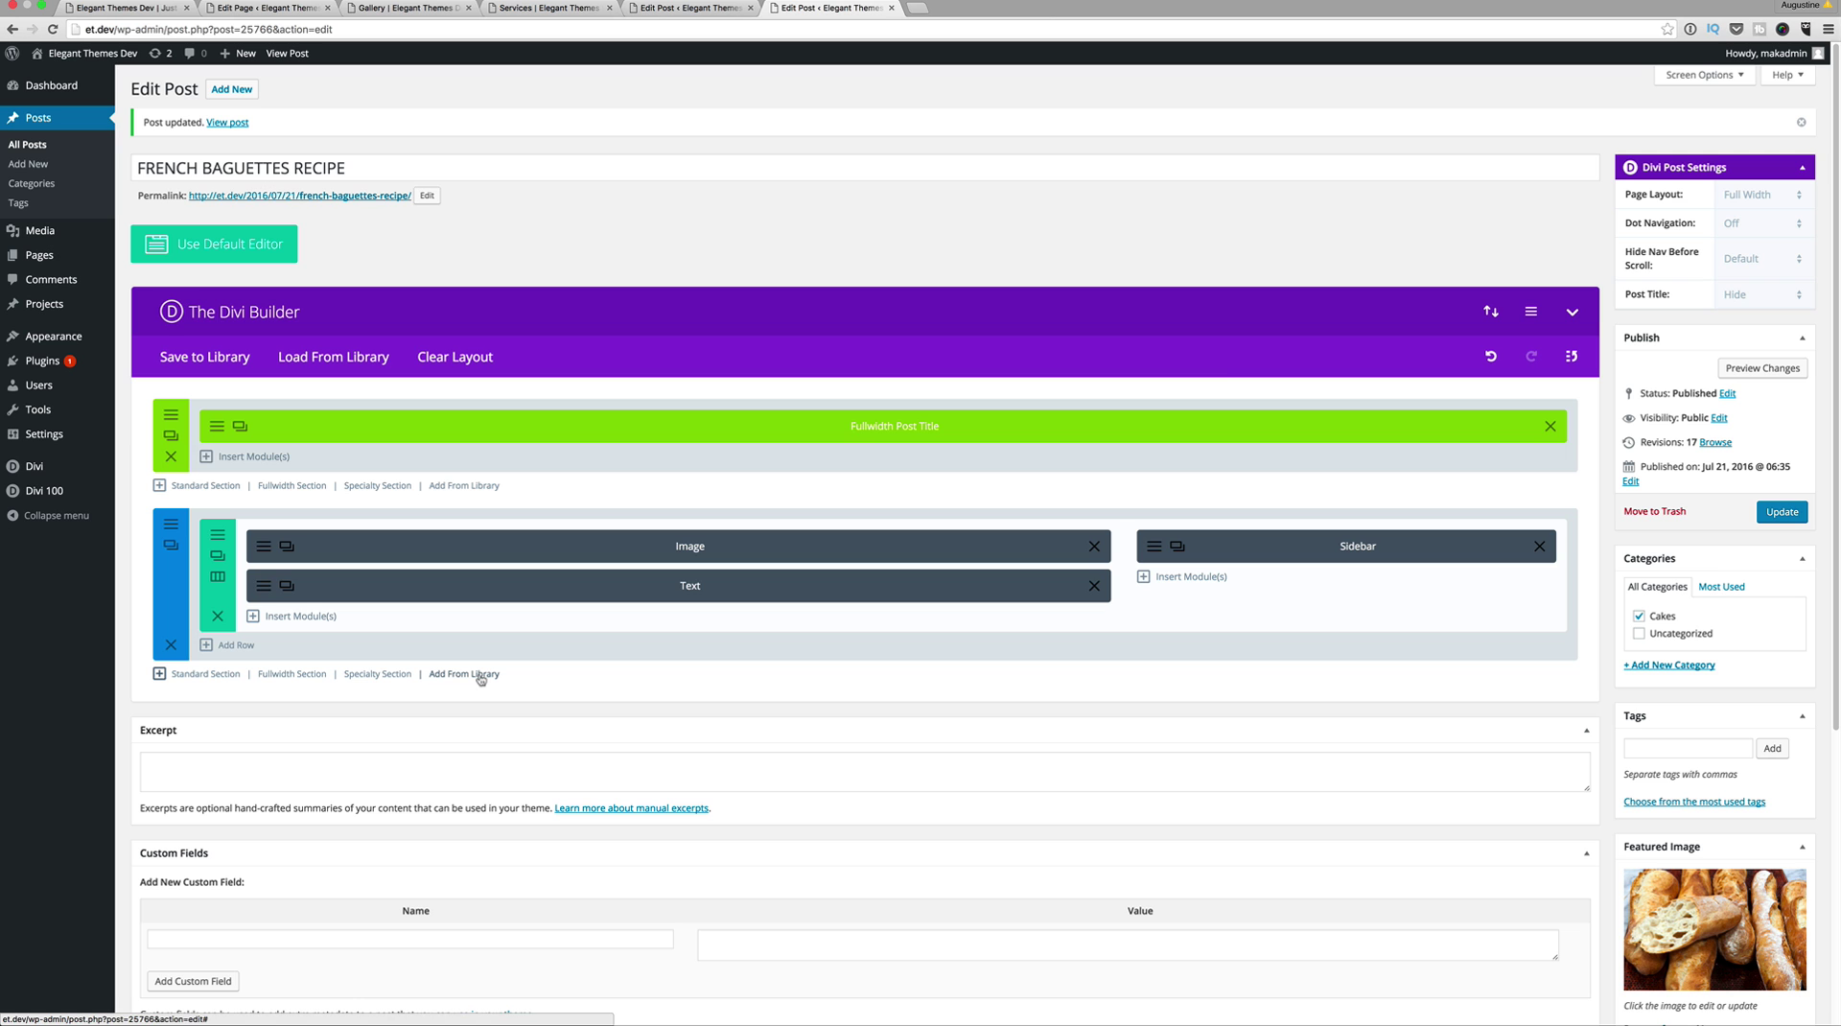
{"action": "left_click", "coordinate": [481, 675]}
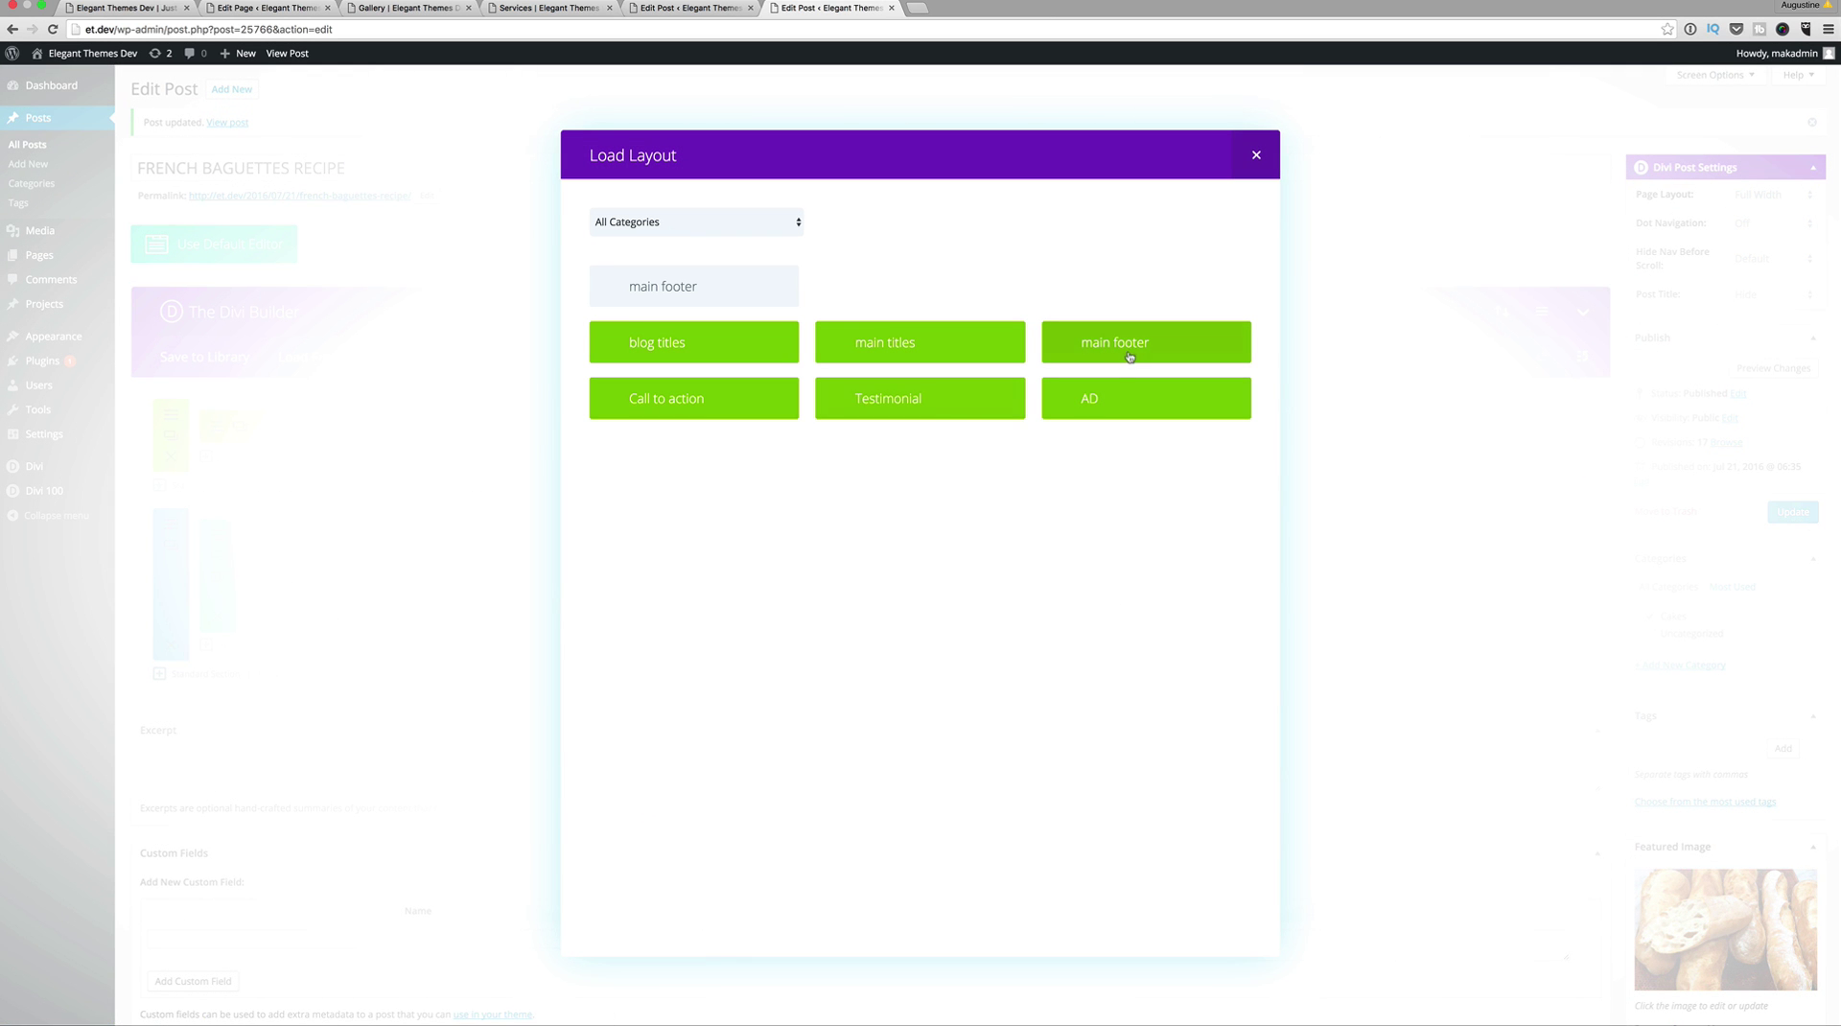
{"action": "left_click", "coordinate": [675, 404]}
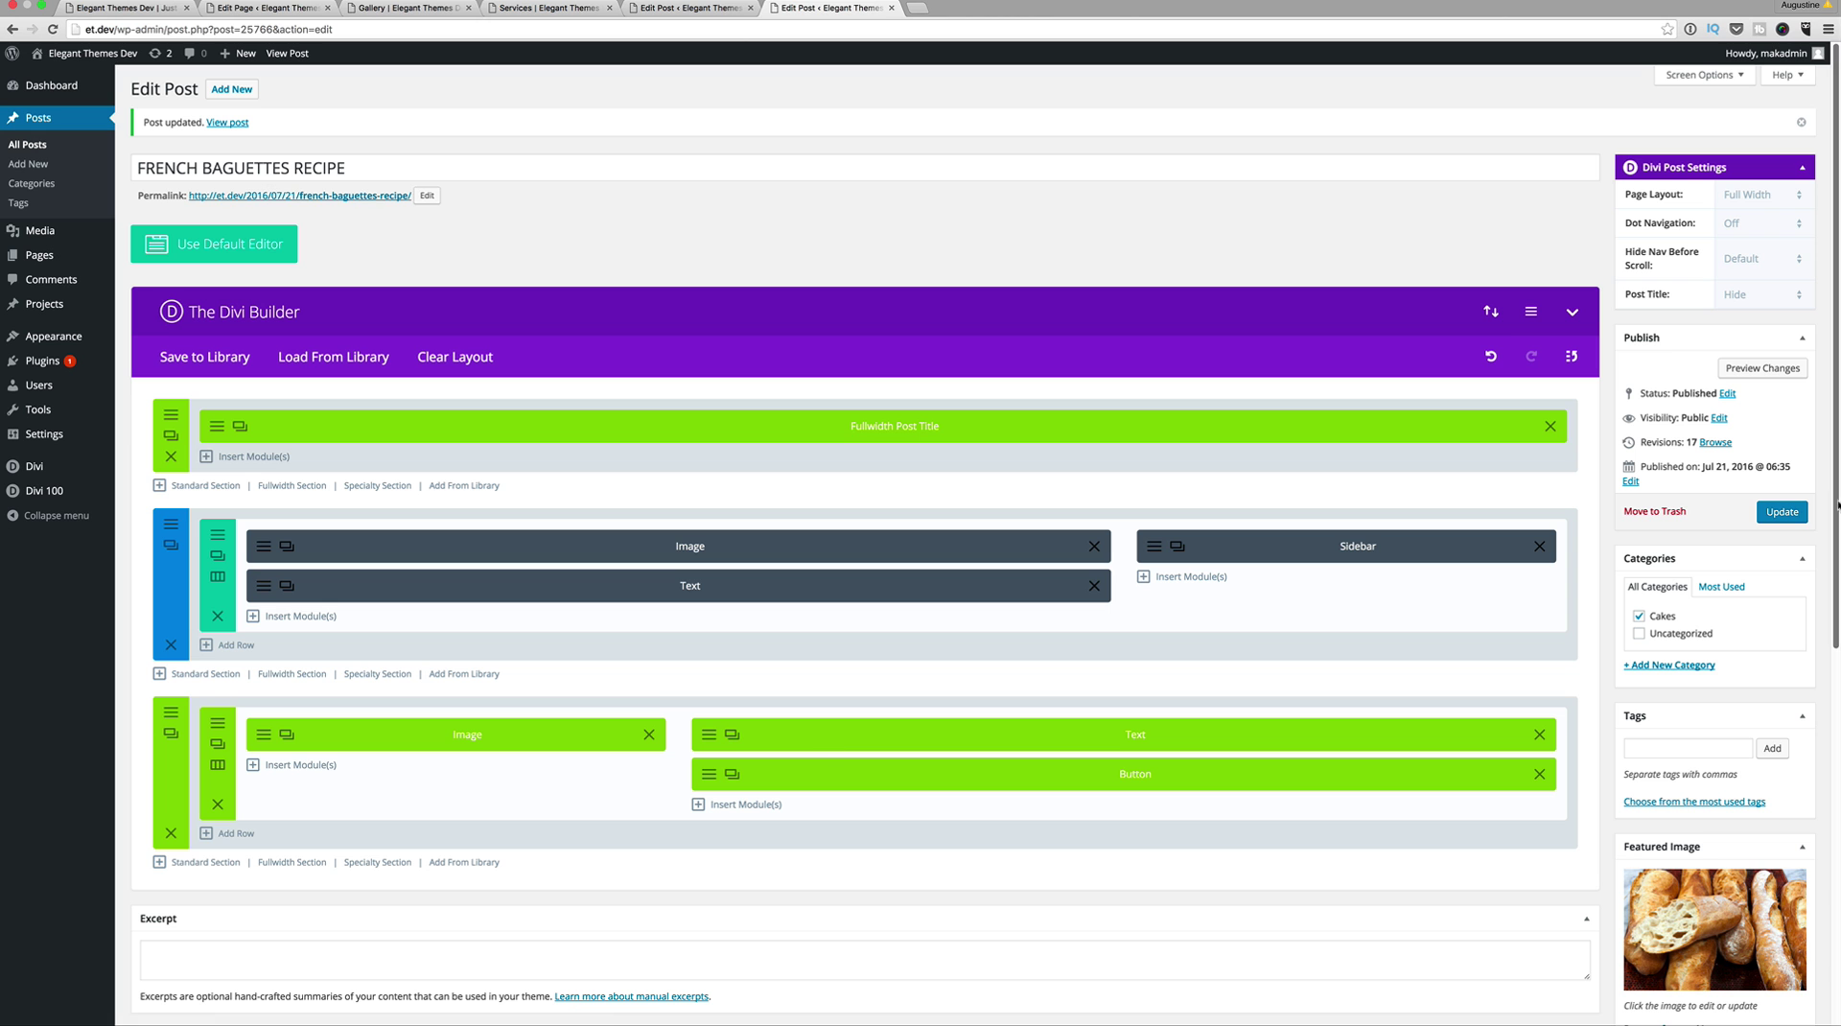
{"action": "left_click", "coordinate": [1781, 511]}
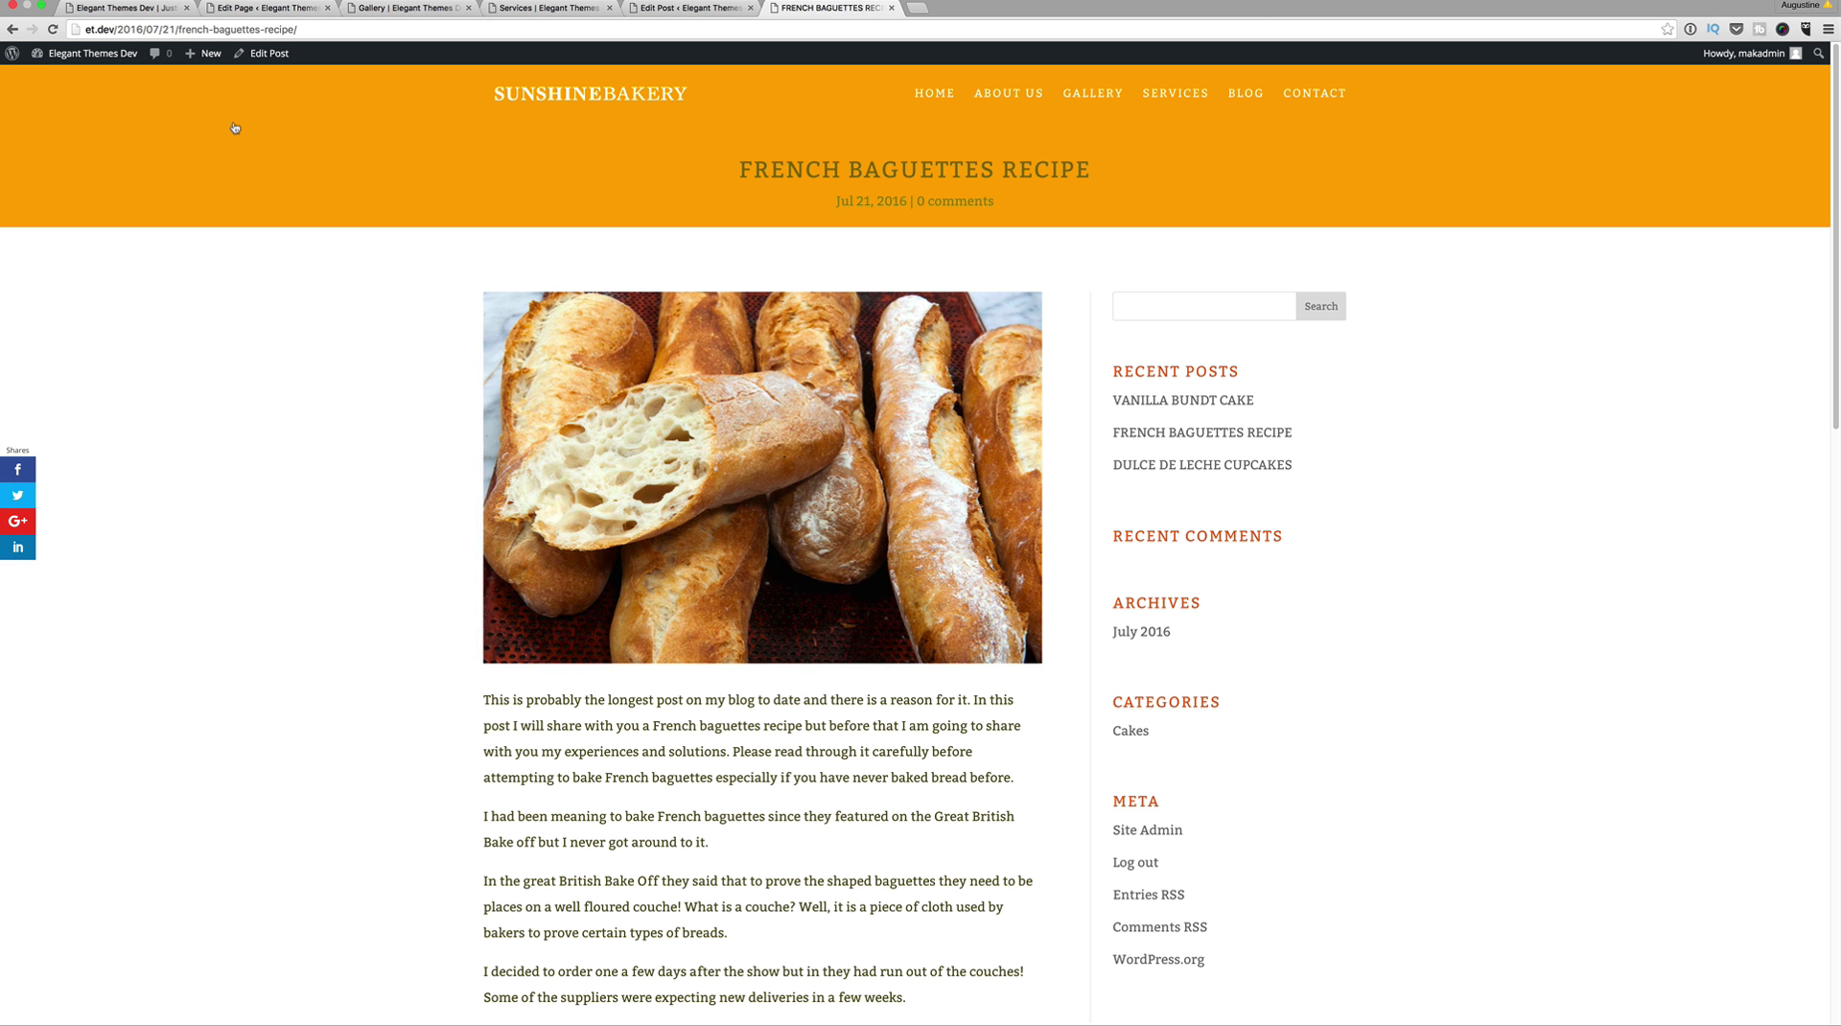
{"action": "scroll", "coordinate": [518, 465], "scroll_direction": "down", "scroll_amount": 12}
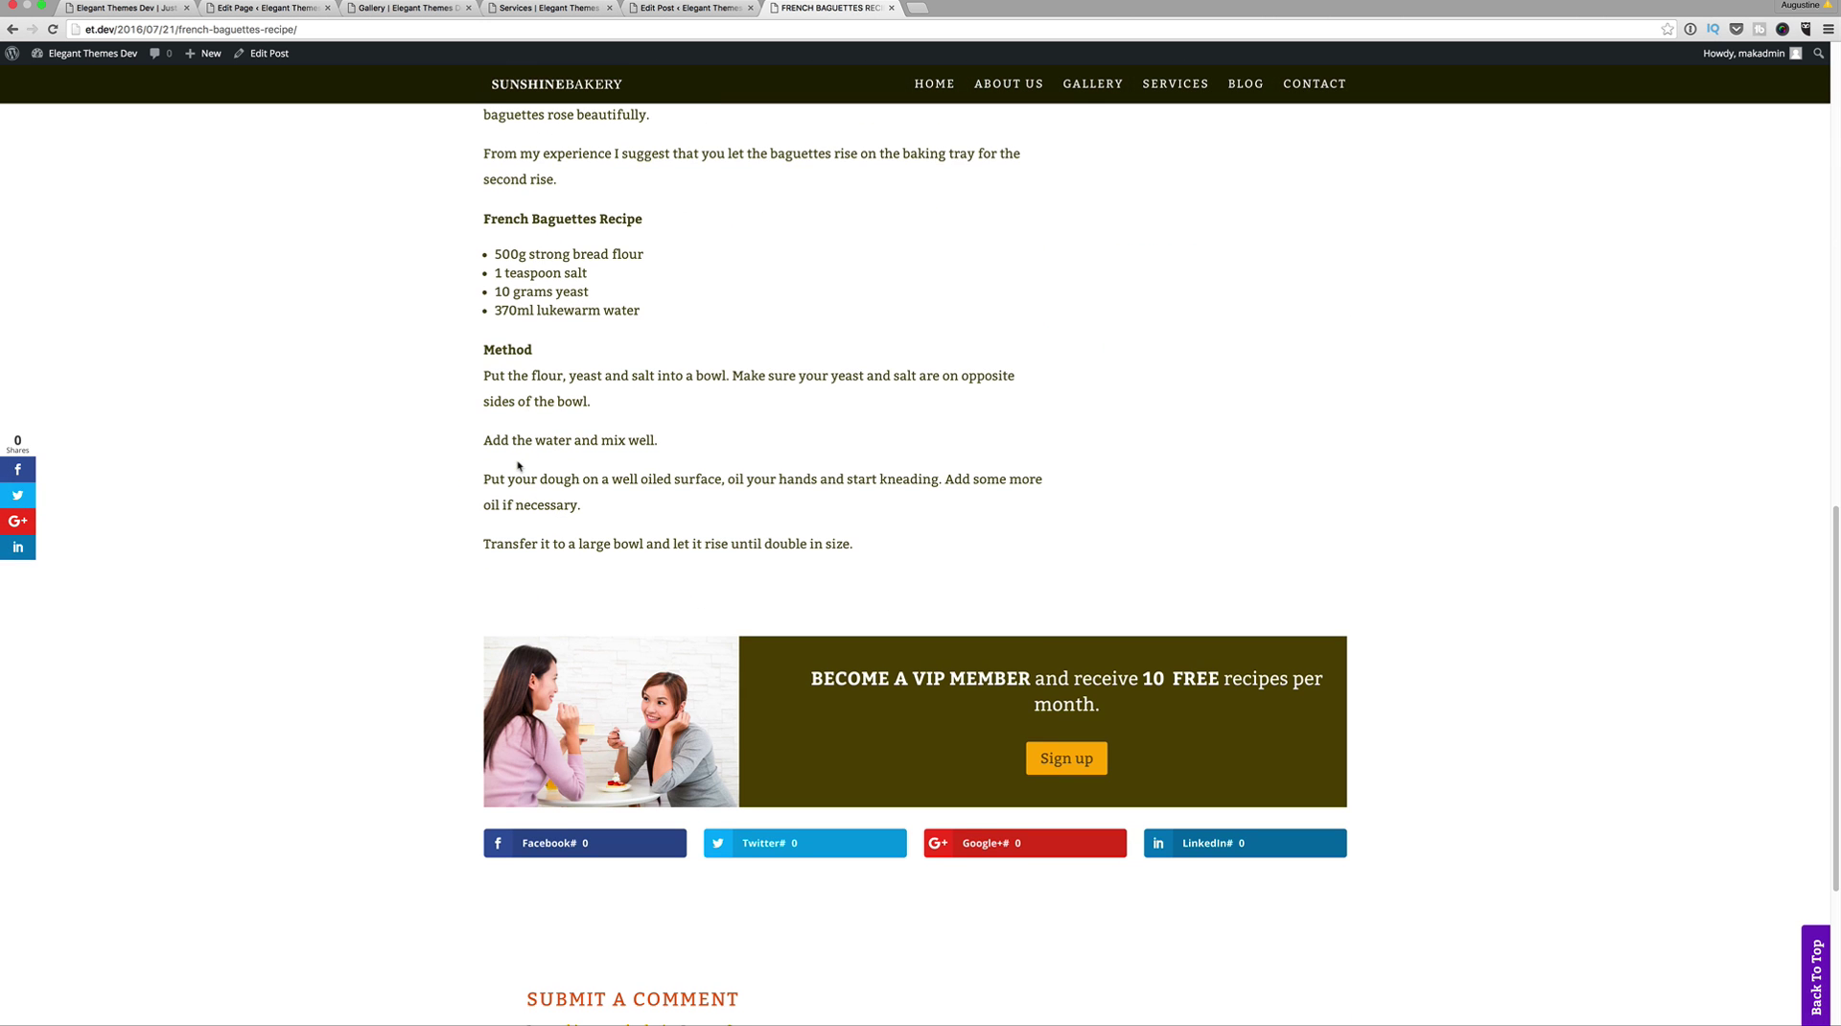
{"action": "left_click_drag", "start_coordinate": [1141, 679], "coordinate": [1224, 679]}
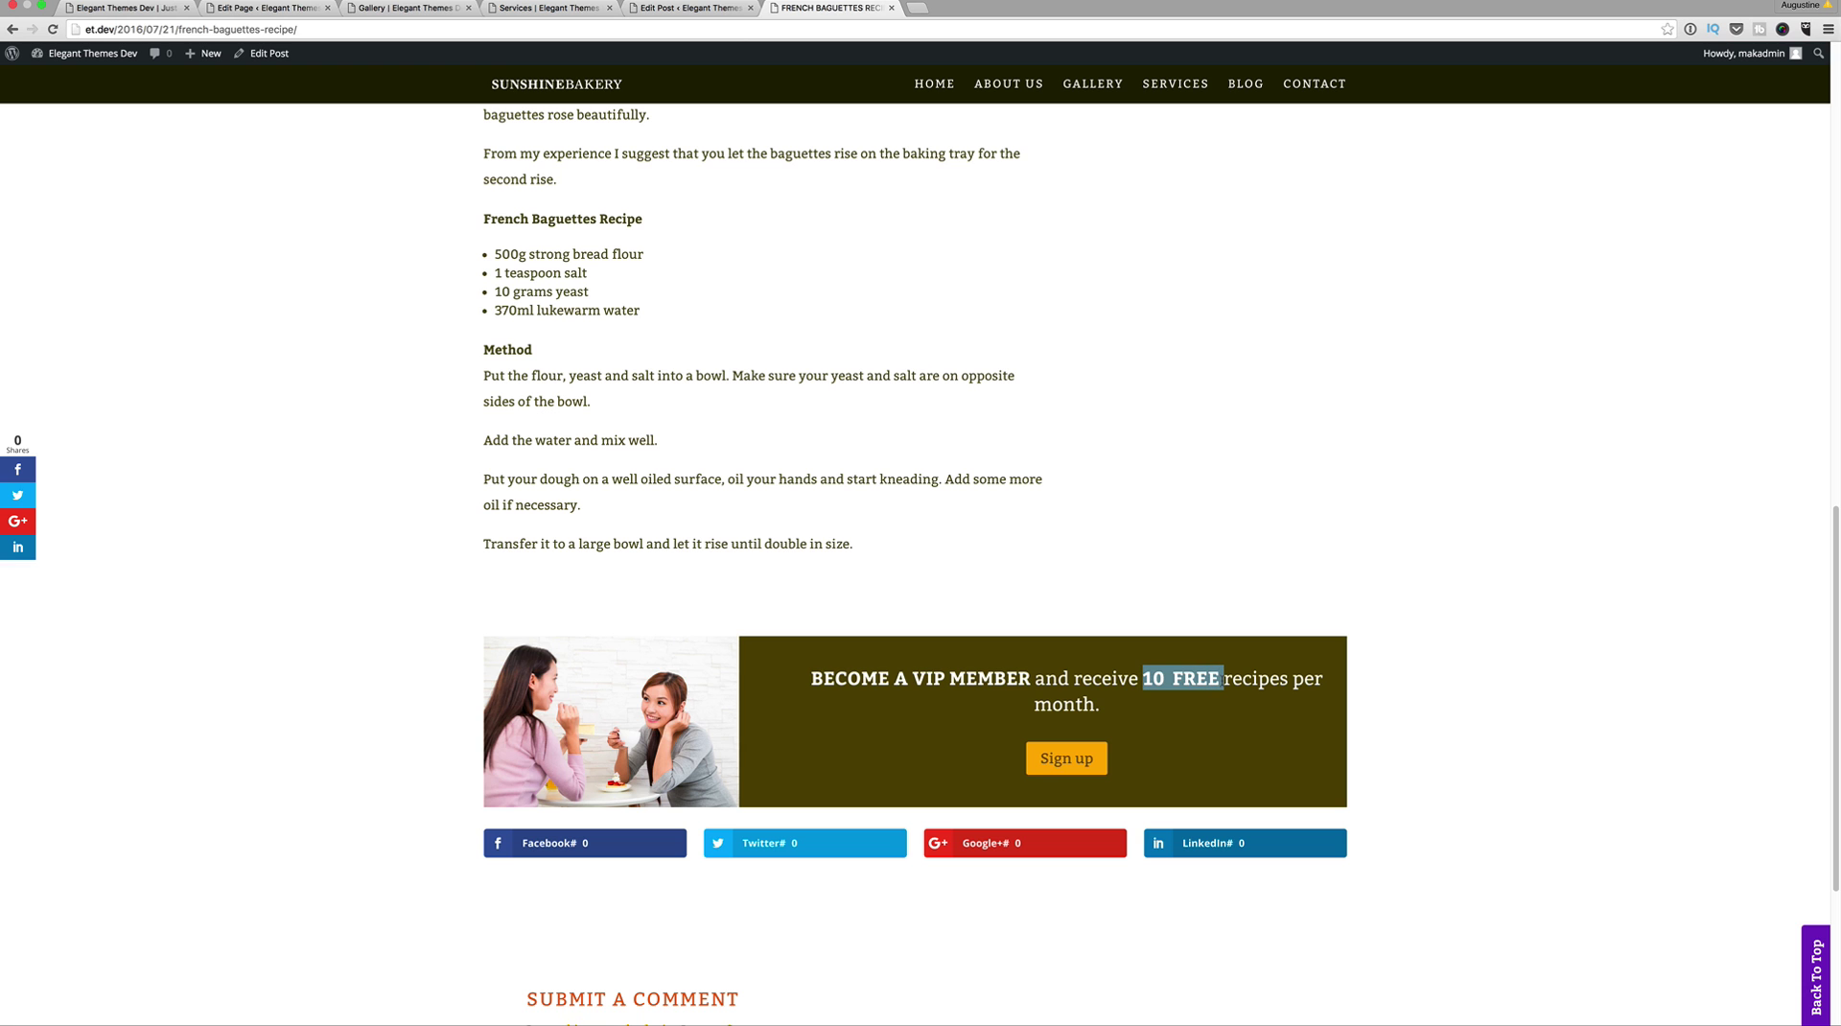
{"action": "left_click", "coordinate": [1281, 541]}
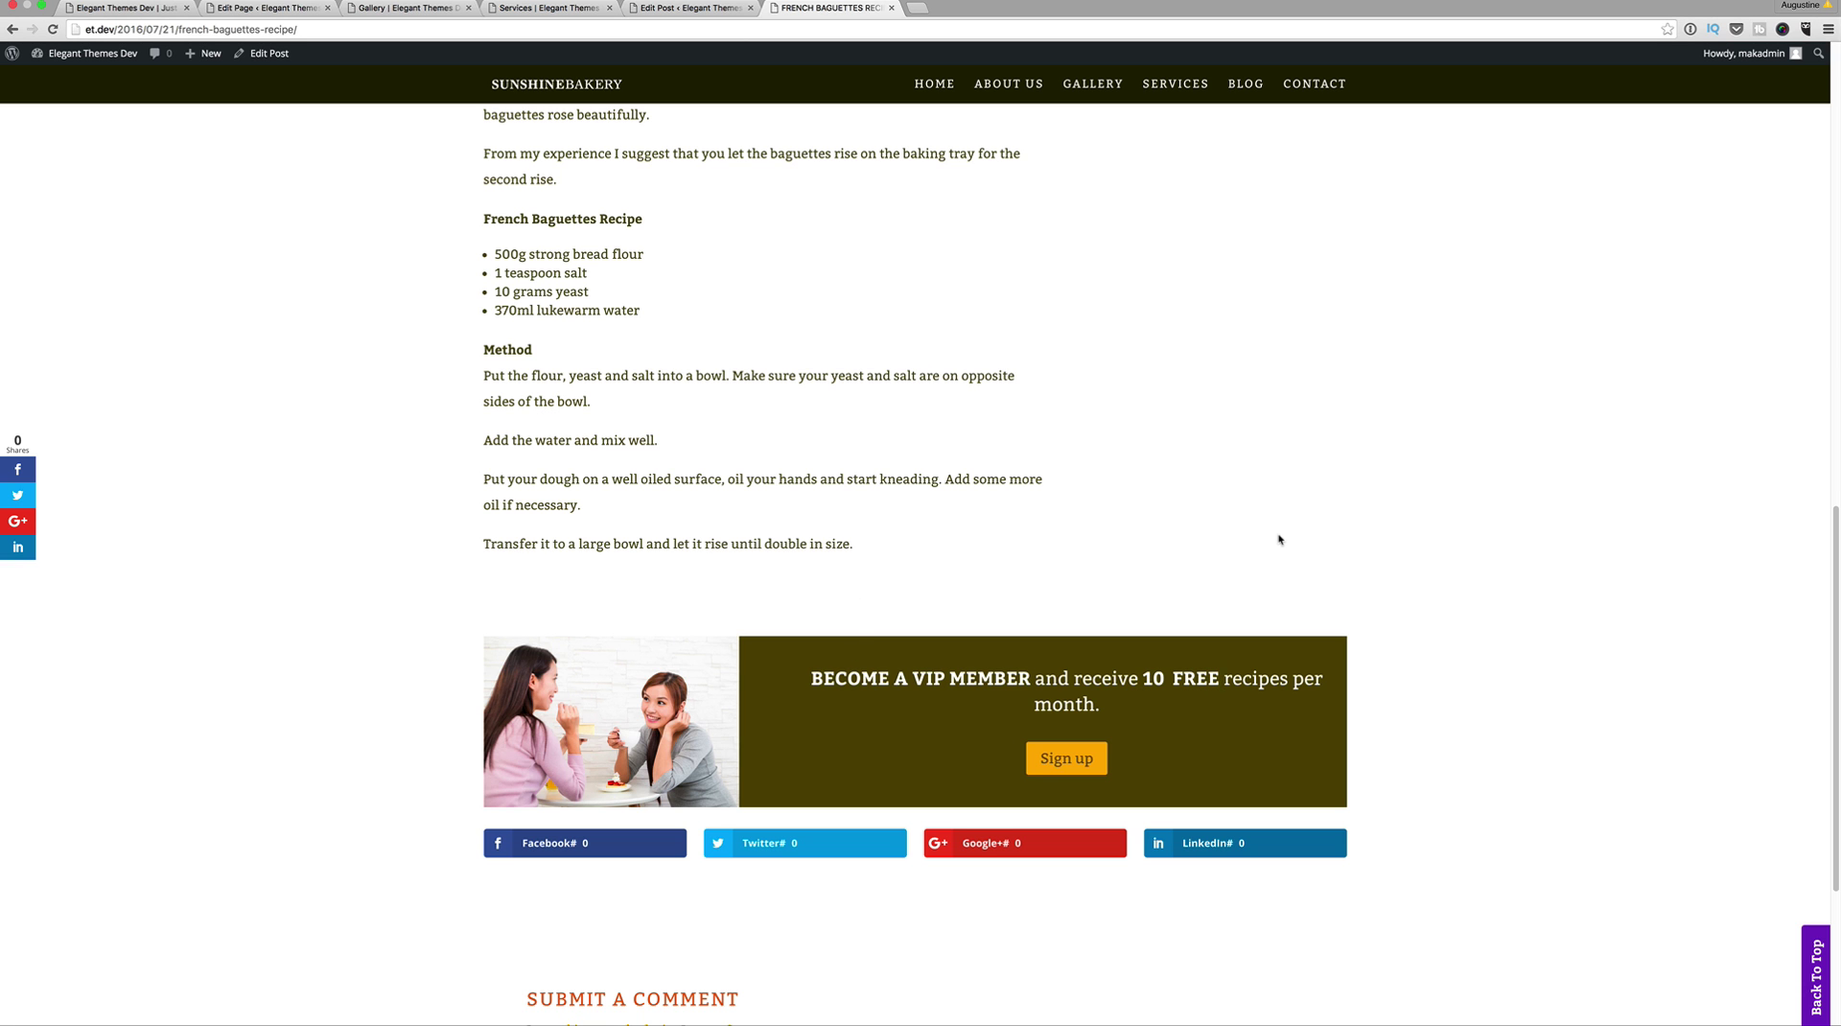
{"action": "scroll", "coordinate": [1243, 520], "scroll_direction": "up", "scroll_amount": 12}
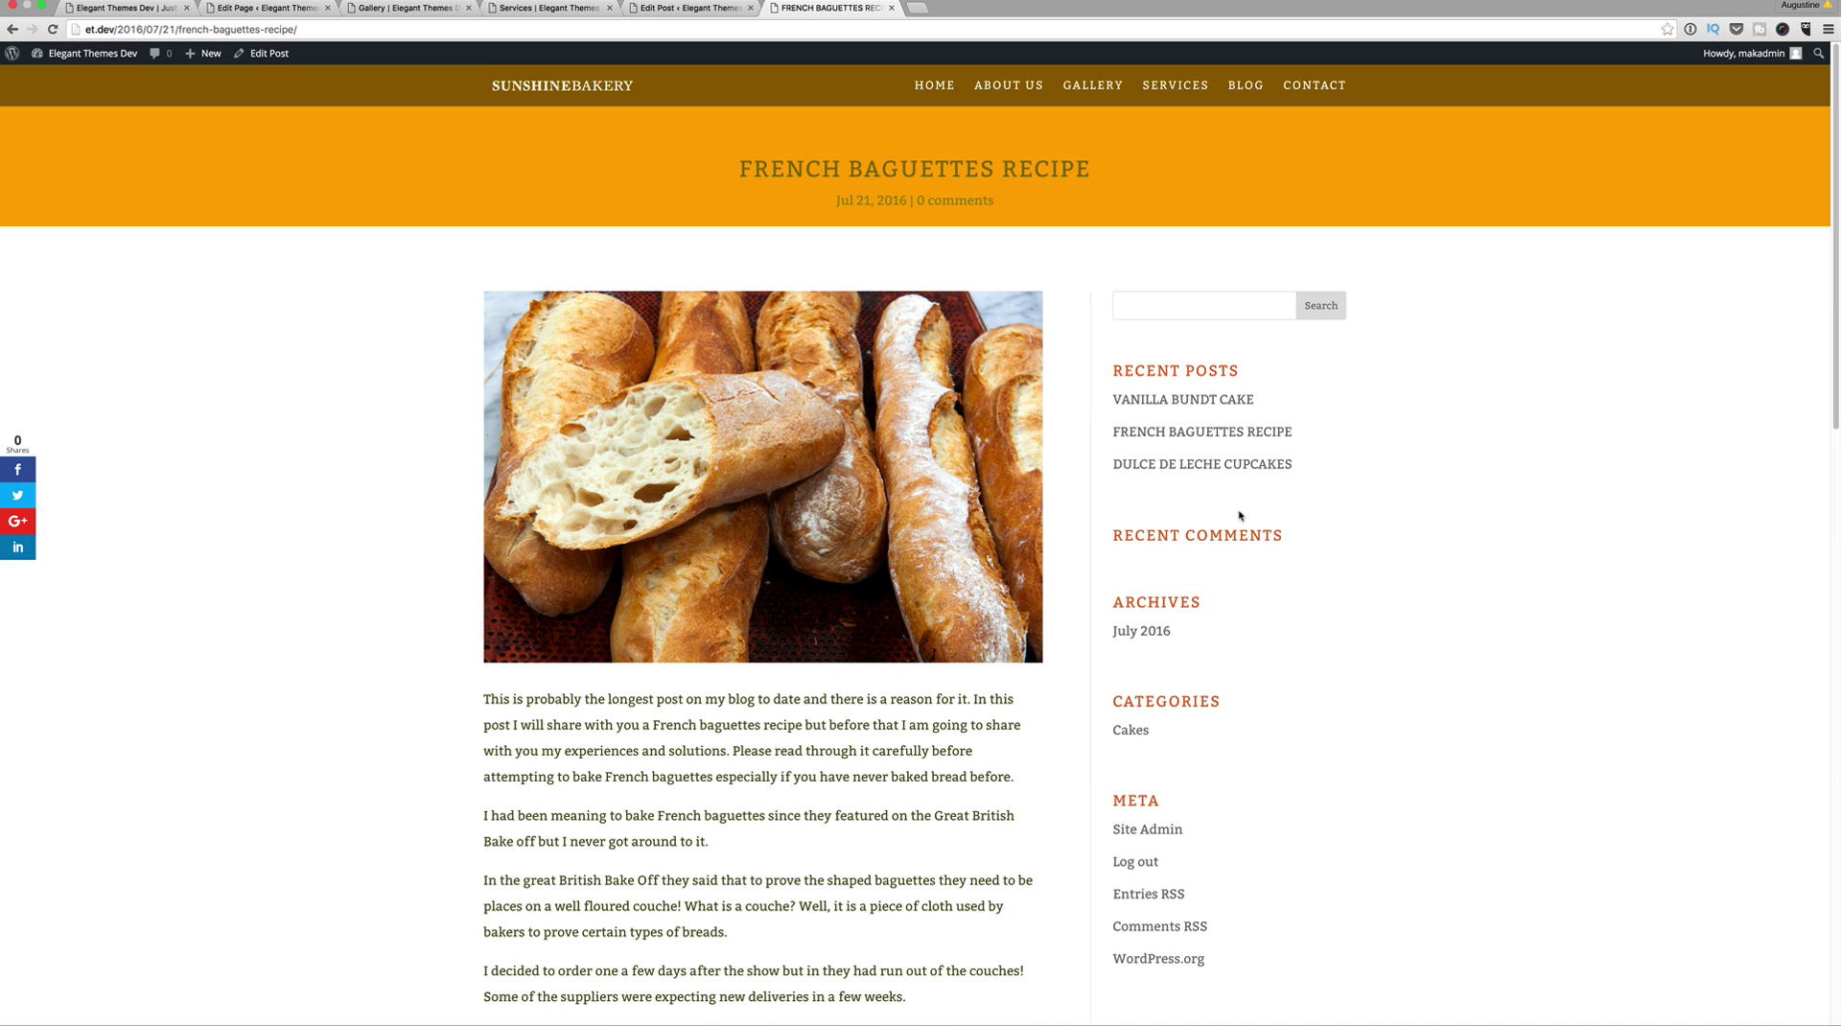